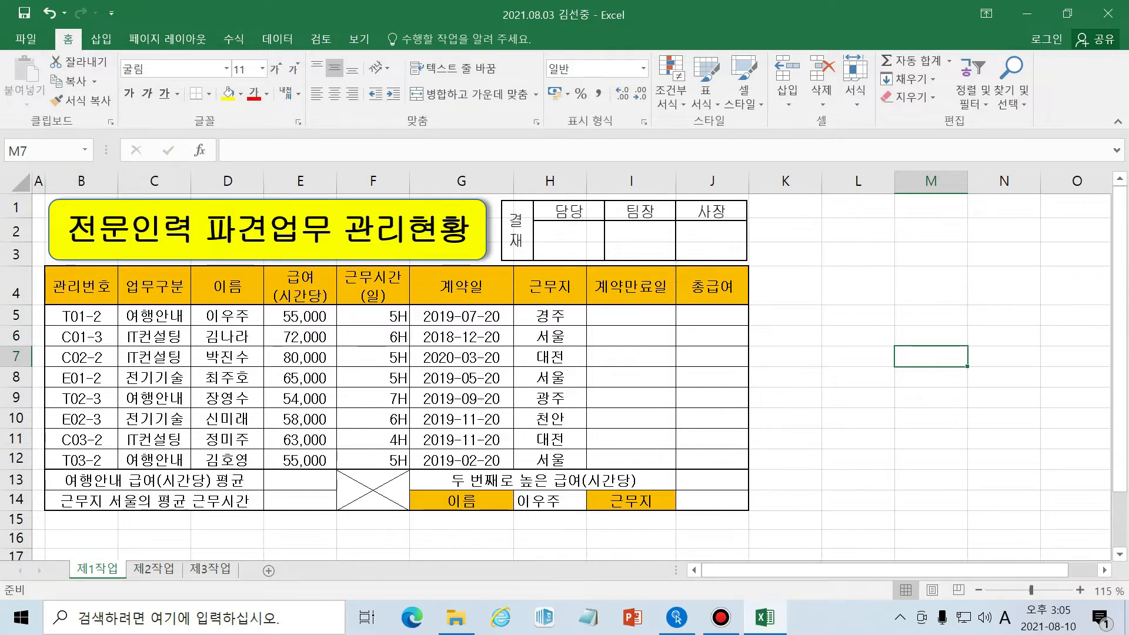
Examine the blank result cells of the 제1작업 table: 계약만료일, 총급여, and summary cells E13, E14, J13 and J14.
{"action": "left_click", "coordinate": [643, 314]}
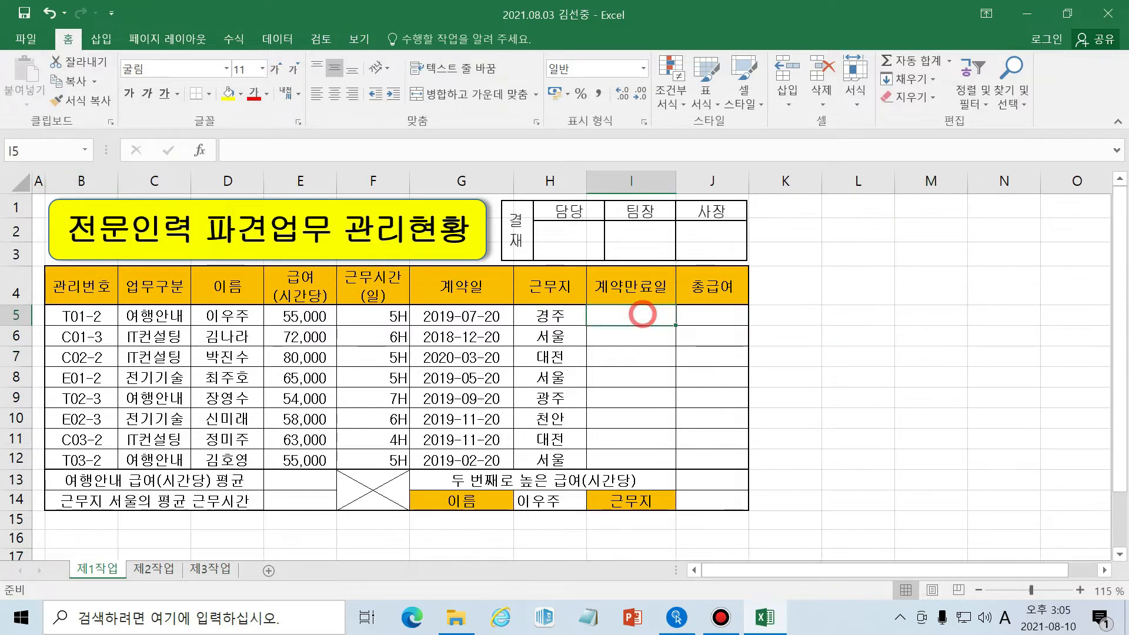
{"action": "left_click", "coordinate": [722, 313]}
{"action": "left_click", "coordinate": [295, 488]}
{"action": "left_click", "coordinate": [295, 500]}
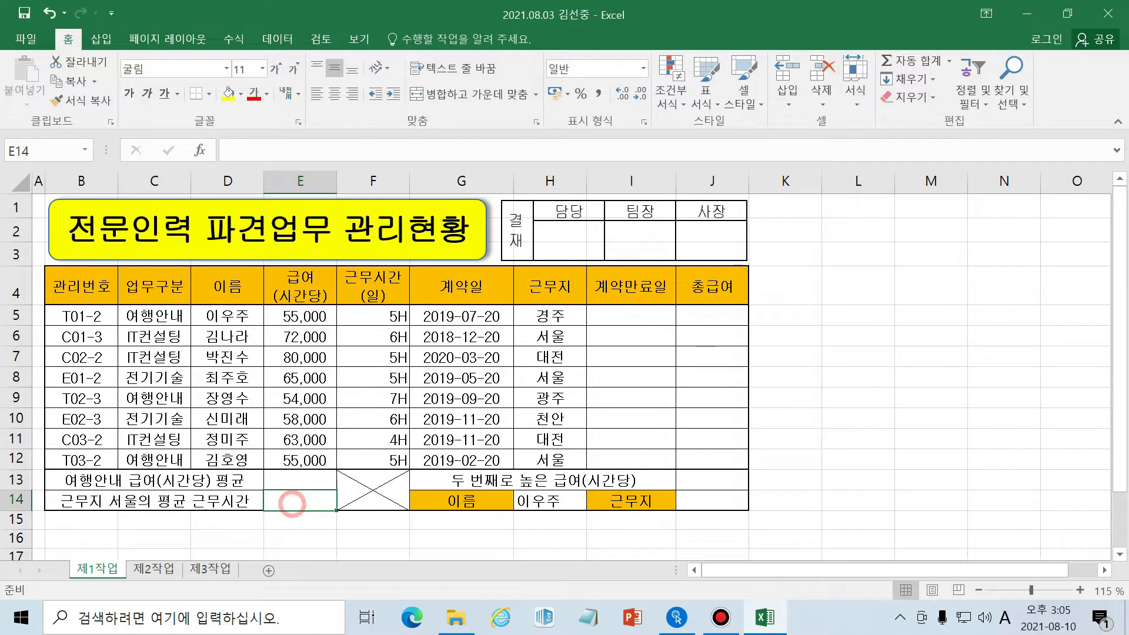
{"action": "left_click", "coordinate": [711, 479]}
{"action": "left_click", "coordinate": [712, 500]}
{"action": "left_click", "coordinate": [711, 480]}
{"action": "left_click", "coordinate": [712, 500]}
{"action": "left_click", "coordinate": [298, 480]}
{"action": "left_click", "coordinate": [300, 500]}
{"action": "left_click", "coordinate": [637, 314]}
{"action": "left_click", "coordinate": [714, 317]}
{"action": "left_click", "coordinate": [712, 341]}
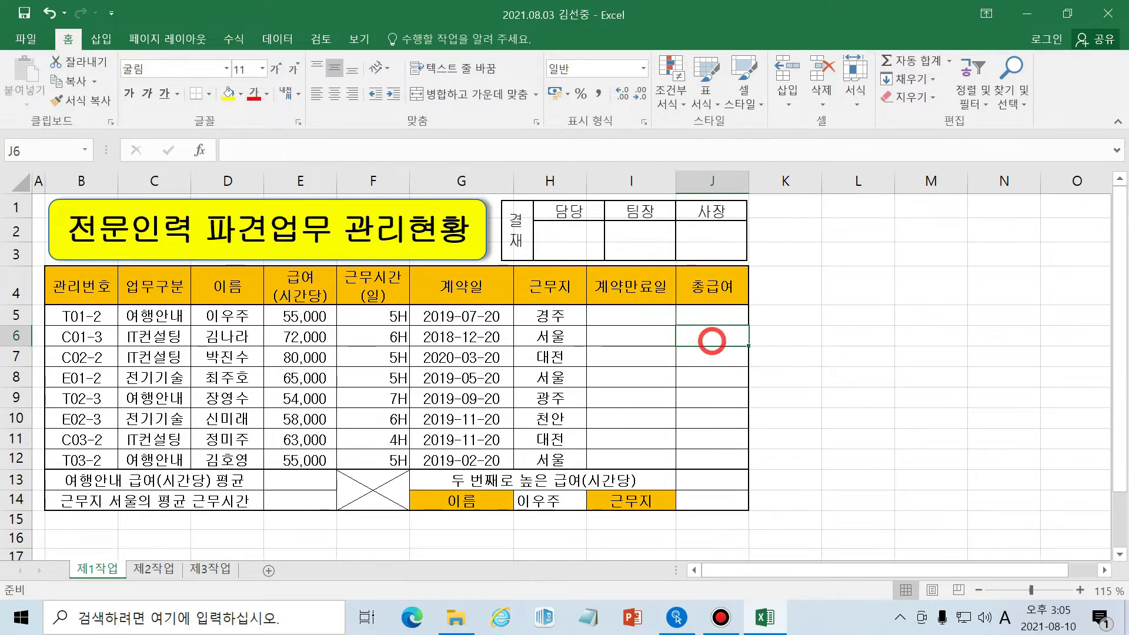
{"action": "left_click", "coordinate": [711, 493]}
{"action": "left_click", "coordinate": [716, 474]}
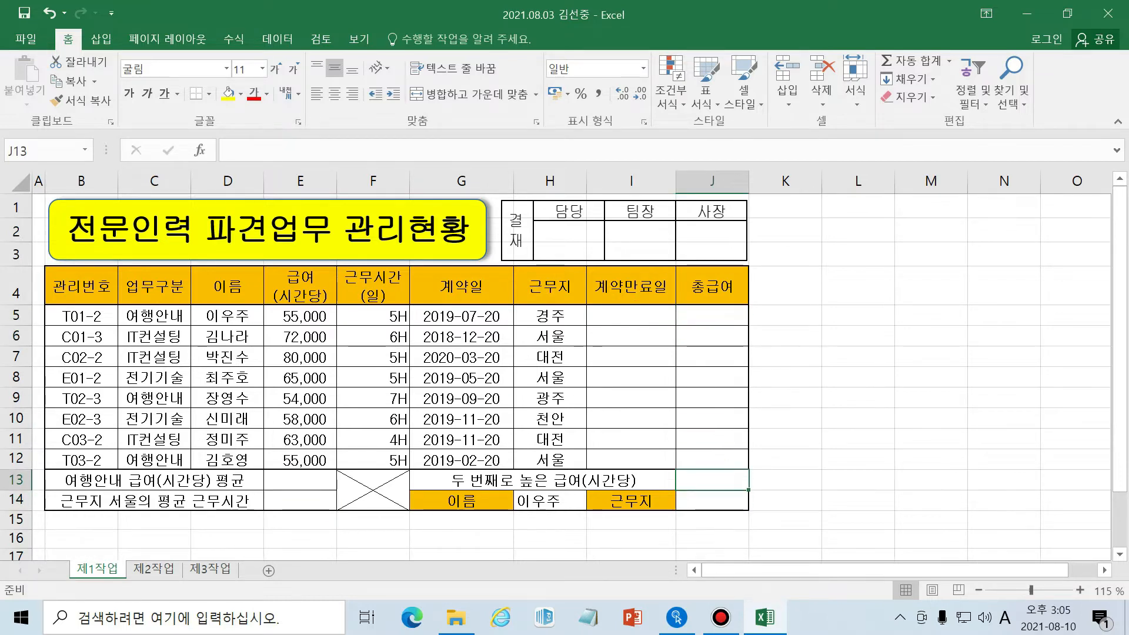
{"action": "left_click", "coordinate": [281, 479]}
{"action": "left_click", "coordinate": [297, 498]}
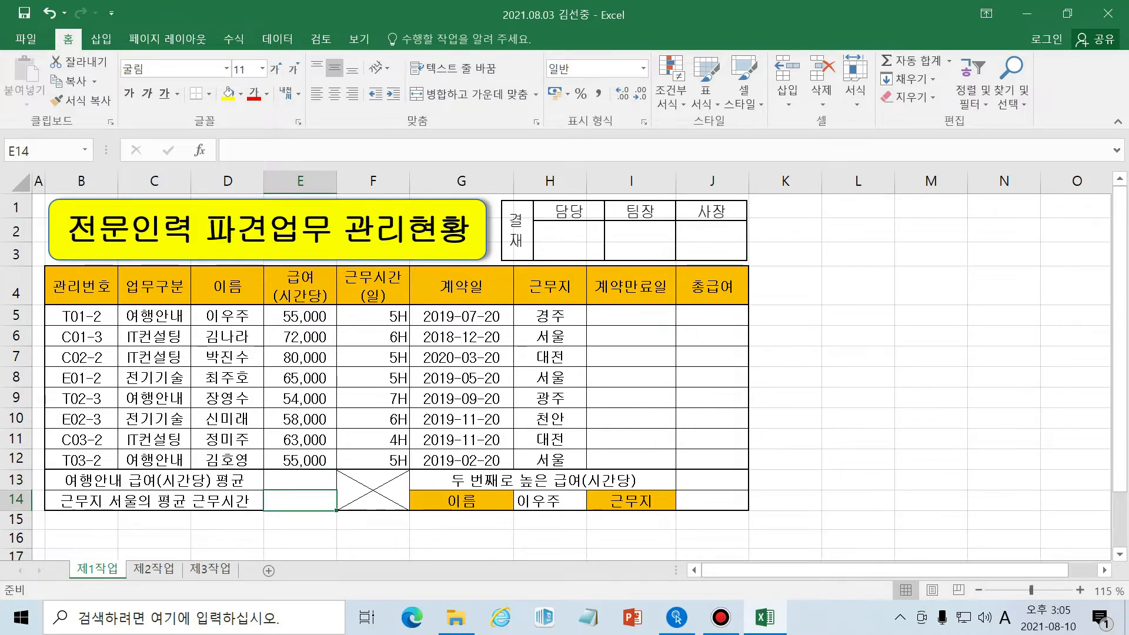
{"action": "left_click", "coordinate": [629, 319]}
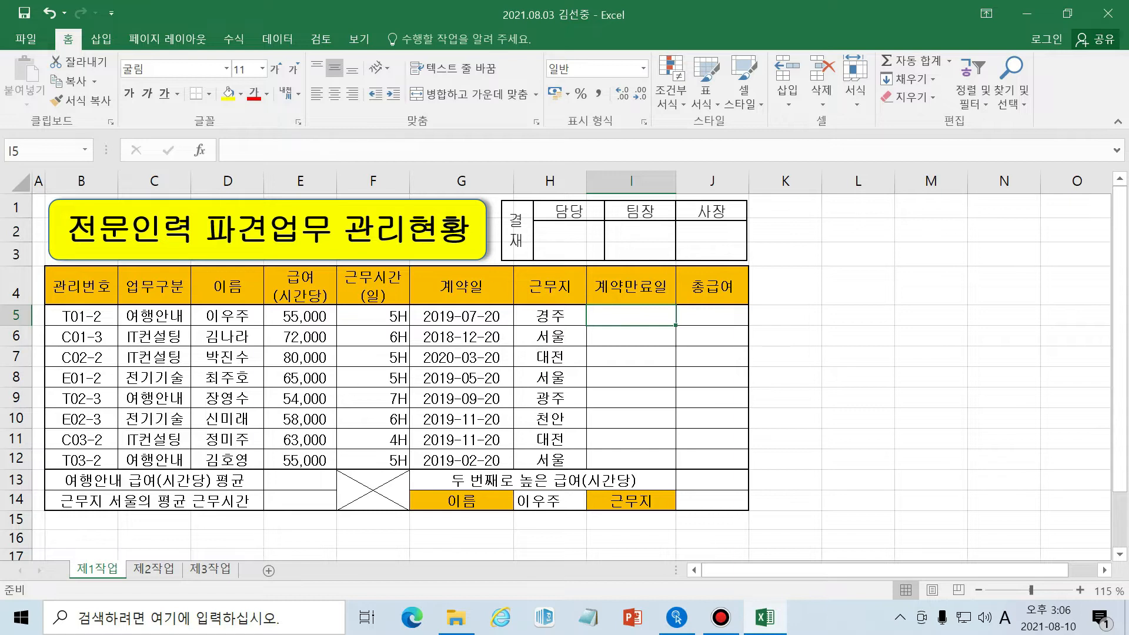
Go through the empty summary cells again and the blank 계약만료일 and 총급여 cells row by row from row 5 to 11.
{"action": "left_click", "coordinate": [297, 480]}
{"action": "left_click", "coordinate": [311, 512]}
{"action": "left_click", "coordinate": [719, 482]}
{"action": "left_click", "coordinate": [712, 505]}
{"action": "left_click", "coordinate": [656, 316]}
{"action": "left_click", "coordinate": [709, 317]}
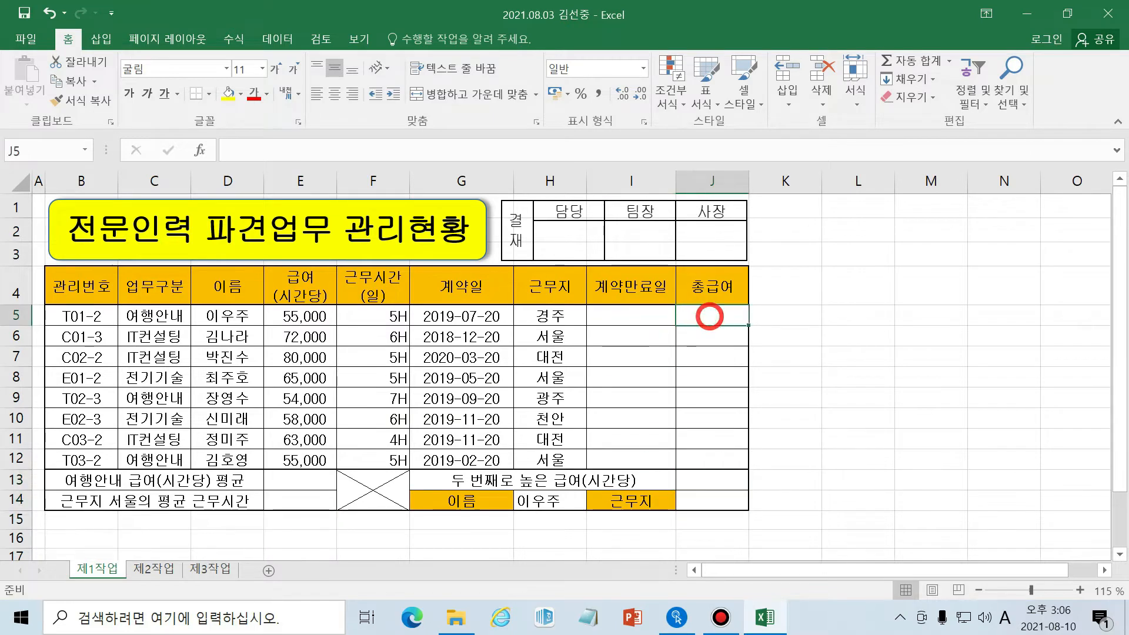
{"action": "left_click", "coordinate": [710, 334]}
{"action": "left_click", "coordinate": [626, 338]}
{"action": "left_click", "coordinate": [627, 360]}
{"action": "left_click", "coordinate": [698, 360]}
{"action": "left_click", "coordinate": [635, 378]}
{"action": "left_click", "coordinate": [700, 382]}
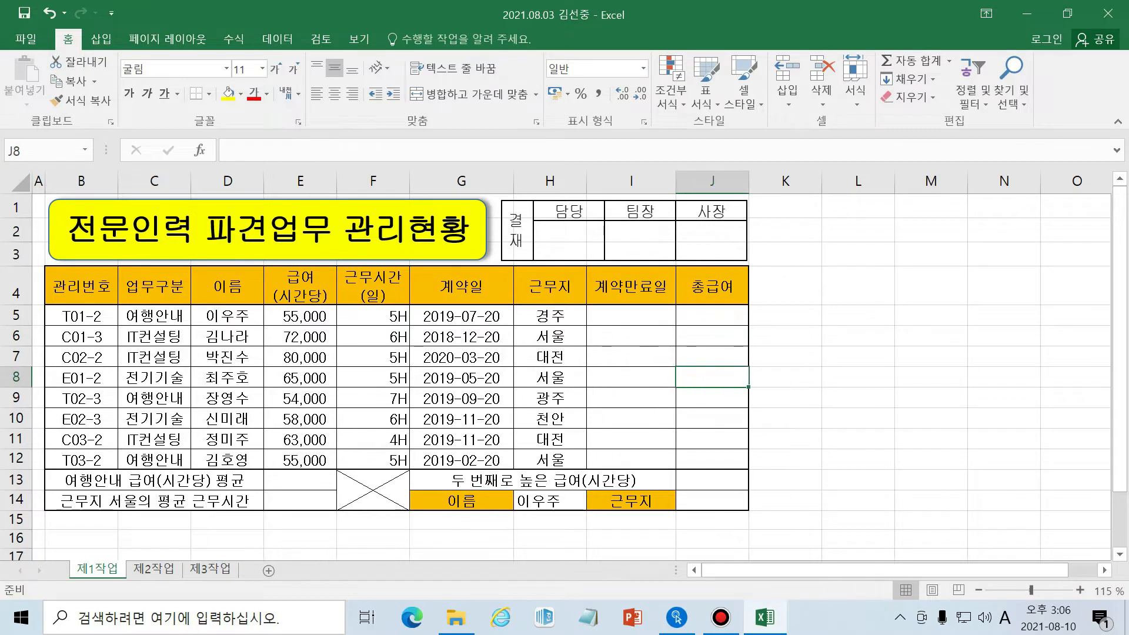
{"action": "left_click", "coordinate": [708, 400]}
{"action": "left_click", "coordinate": [610, 402]}
{"action": "left_click", "coordinate": [611, 421]}
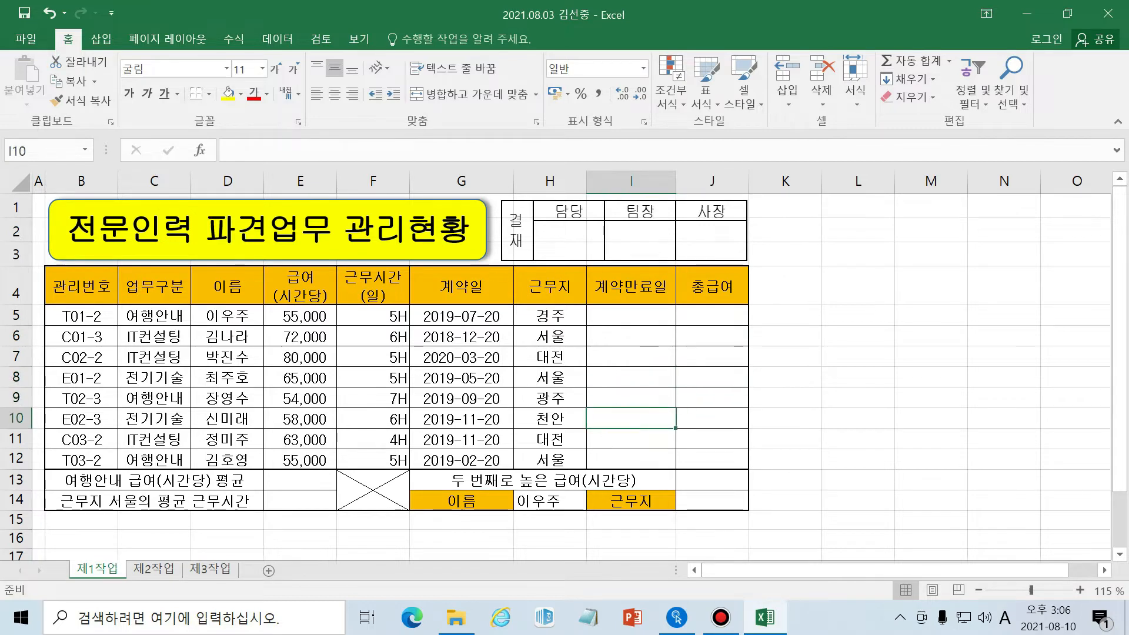
{"action": "left_click", "coordinate": [701, 421]}
{"action": "left_click", "coordinate": [699, 440]}
{"action": "left_click", "coordinate": [624, 442]}
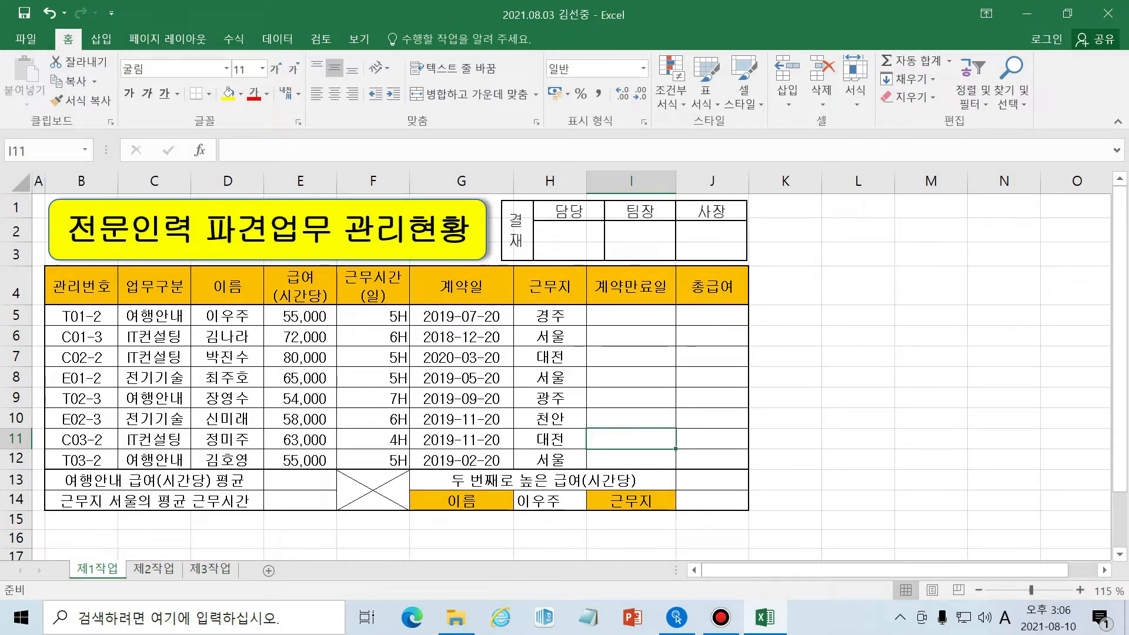
{"action": "left_click", "coordinate": [786, 398]}
{"action": "left_click", "coordinate": [588, 618]}
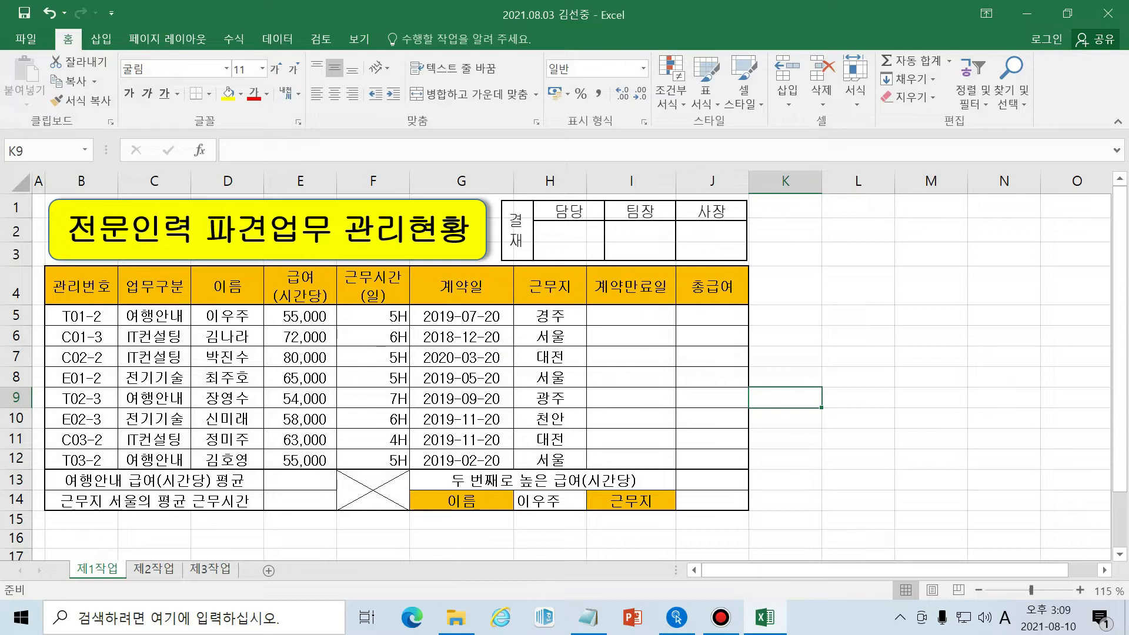
Enter the text 안녕하세요 in cell C3 of the 제2작업 sheet.
{"action": "left_click", "coordinate": [156, 569]}
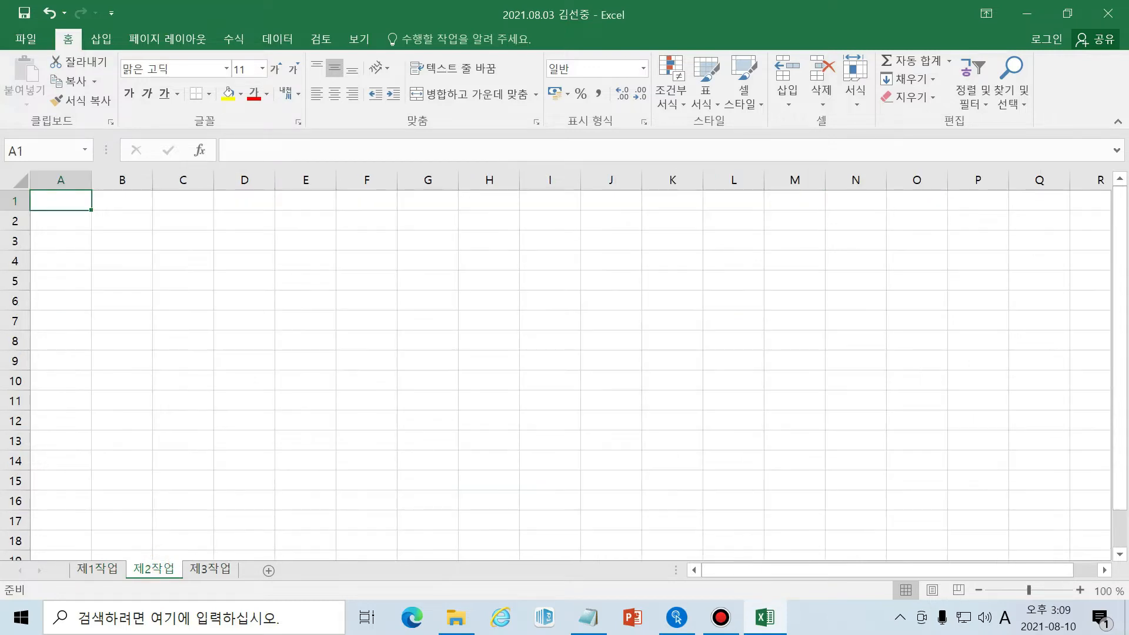
{"action": "left_click", "coordinate": [188, 239]}
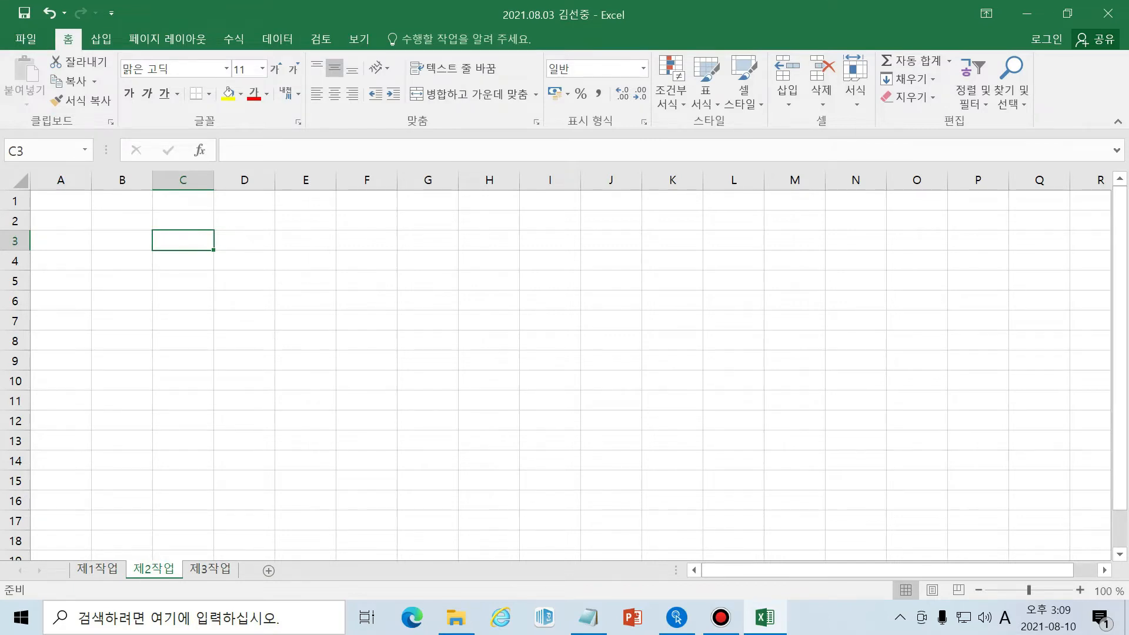
{"action": "key", "text": "Hangul"}
{"action": "type", "text": "안녕하세요"}
{"action": "key", "text": "Return"}
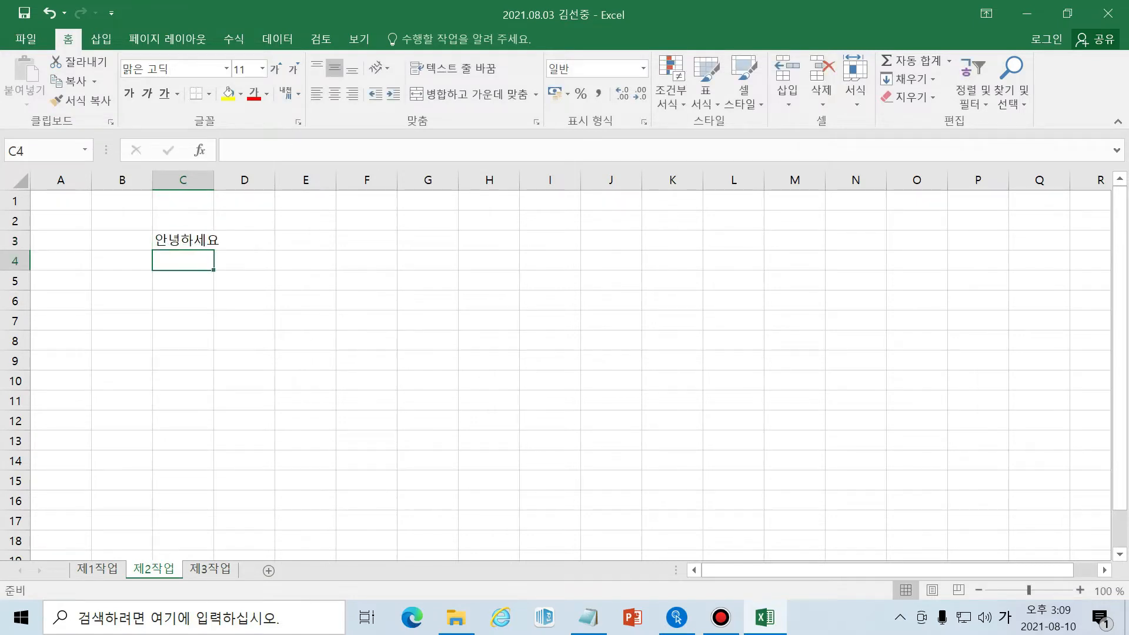
Enter the numbers 10, 20 and 30 in cells C4 to C6.
{"action": "type", "text": "10"}
{"action": "key", "text": "Return"}
{"action": "type", "text": "20"}
{"action": "key", "text": "Return"}
{"action": "type", "text": "30"}
{"action": "key", "text": "Return"}
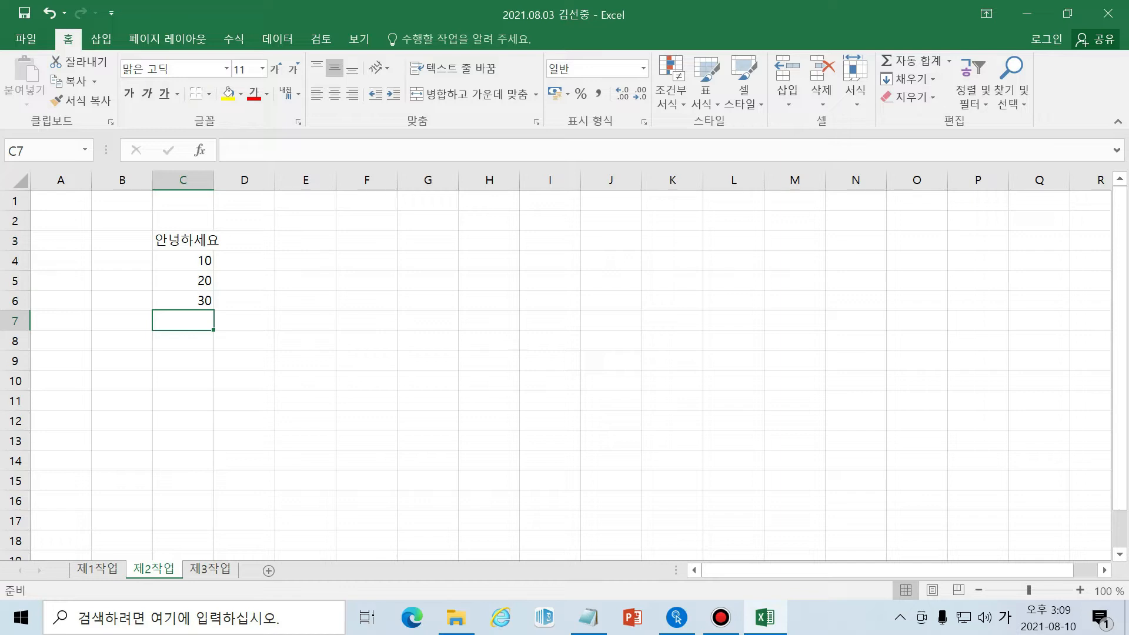
Enter the formula =10+20 in cell E5 and inspect the stored formula.
{"action": "left_click", "coordinate": [306, 281]}
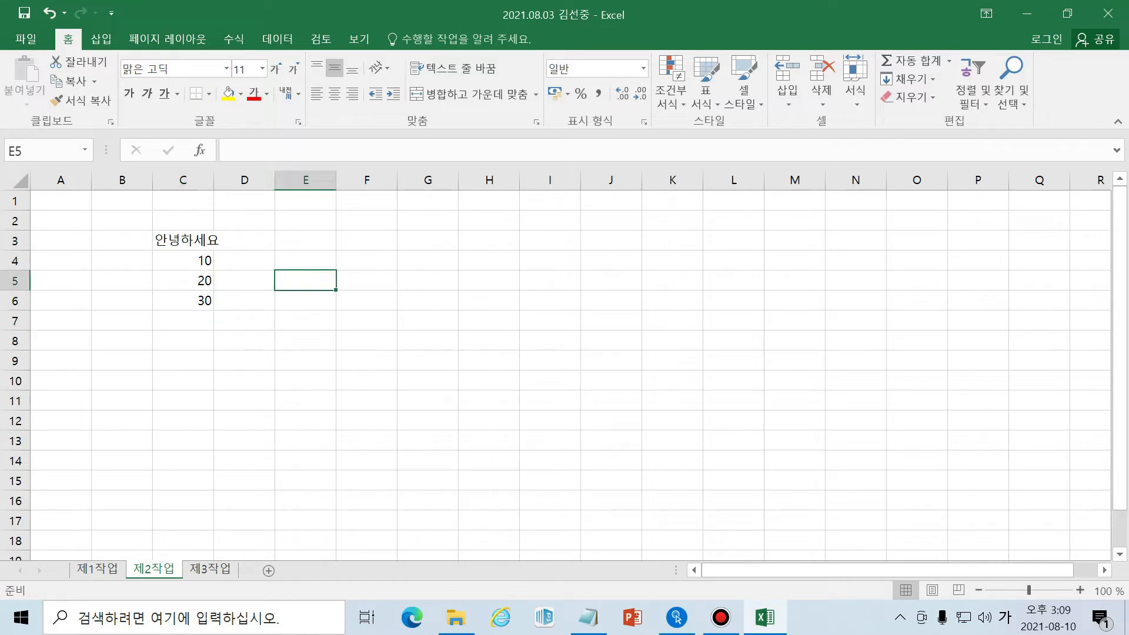
{"action": "type", "text": "="}
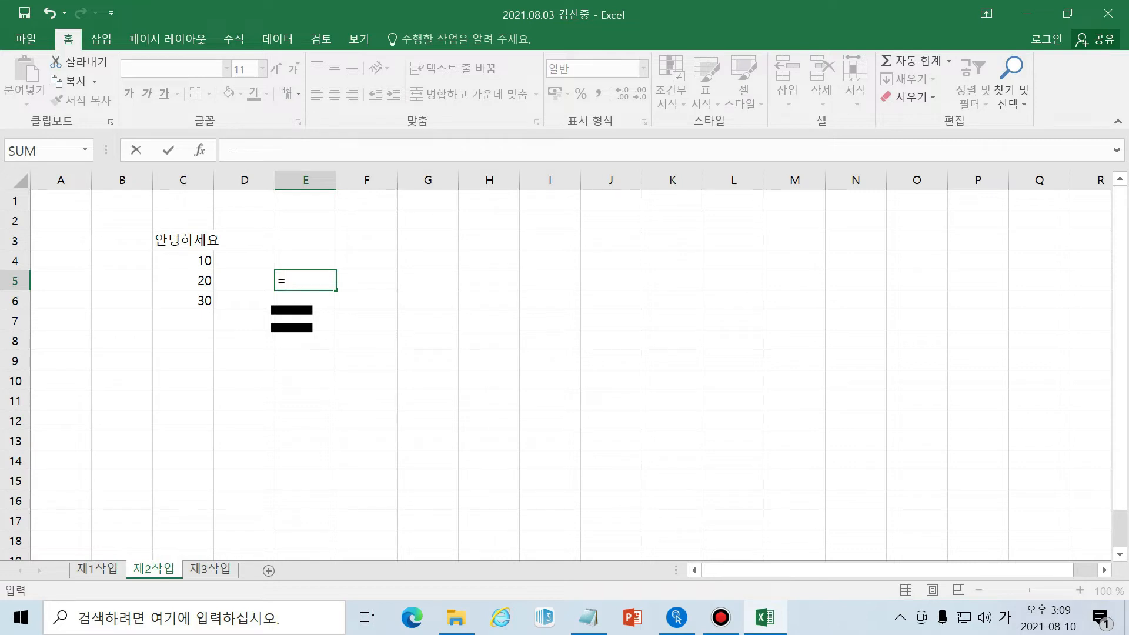
{"action": "type", "text": "10+"}
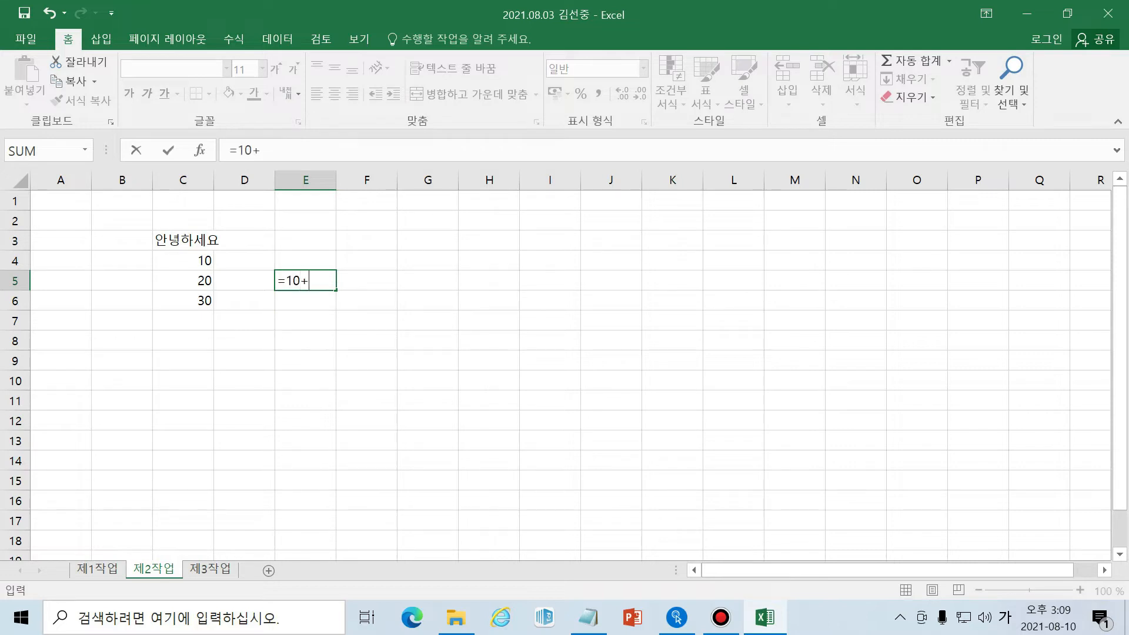
{"action": "type", "text": "20"}
{"action": "key", "text": "ctrl+Return"}
{"action": "key", "text": "Return"}
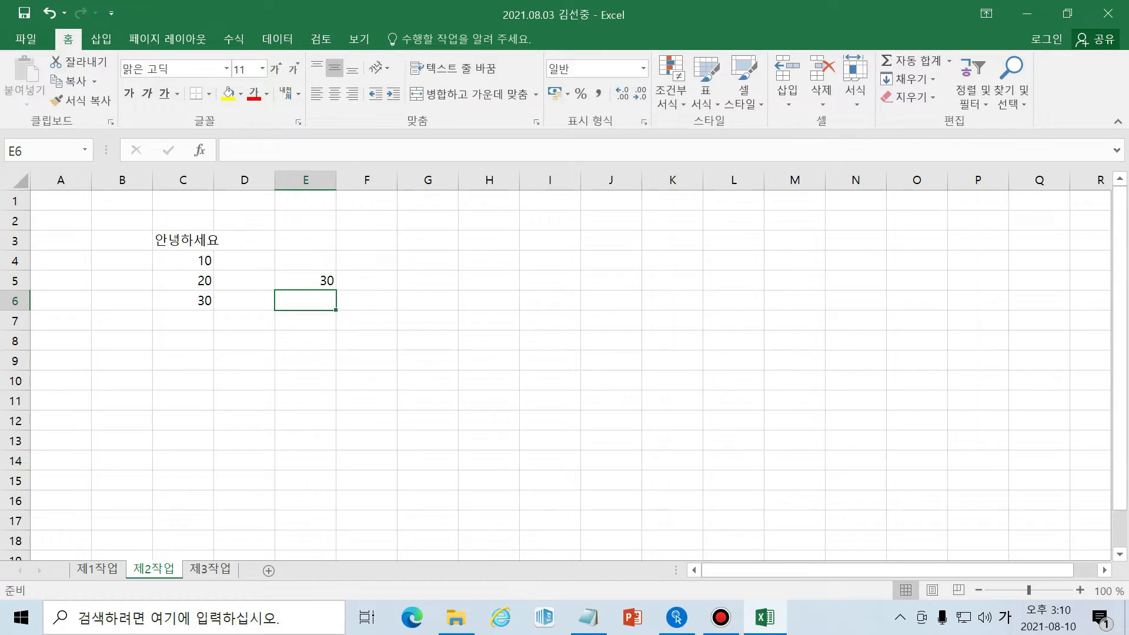
{"action": "left_click", "coordinate": [297, 280]}
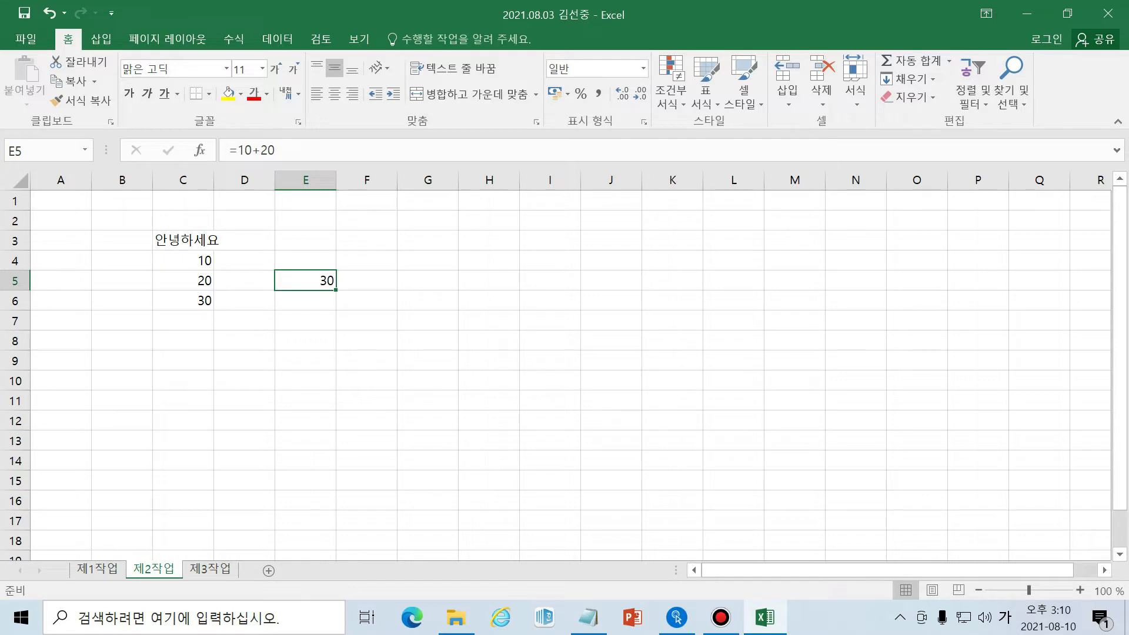
{"action": "left_click", "coordinate": [305, 301]}
{"action": "left_click", "coordinate": [305, 280]}
Enter a formula in E6 that adds the cell references C4 and C5 (=C4+C5).
{"action": "left_click", "coordinate": [320, 300]}
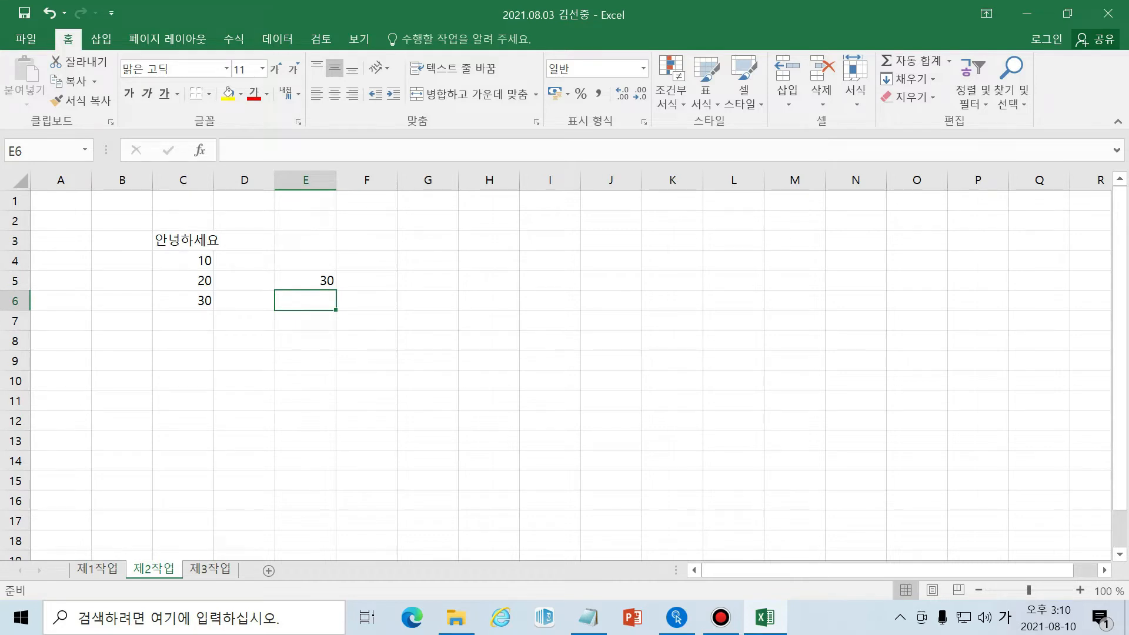
{"action": "type", "text": "="}
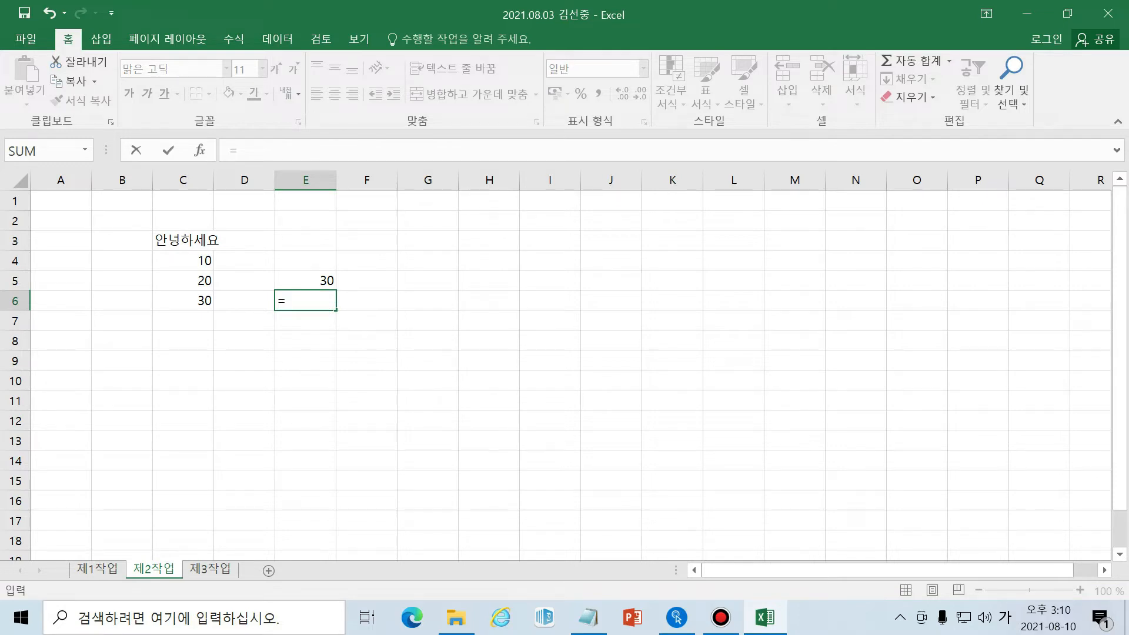
{"action": "left_click", "coordinate": [202, 261]}
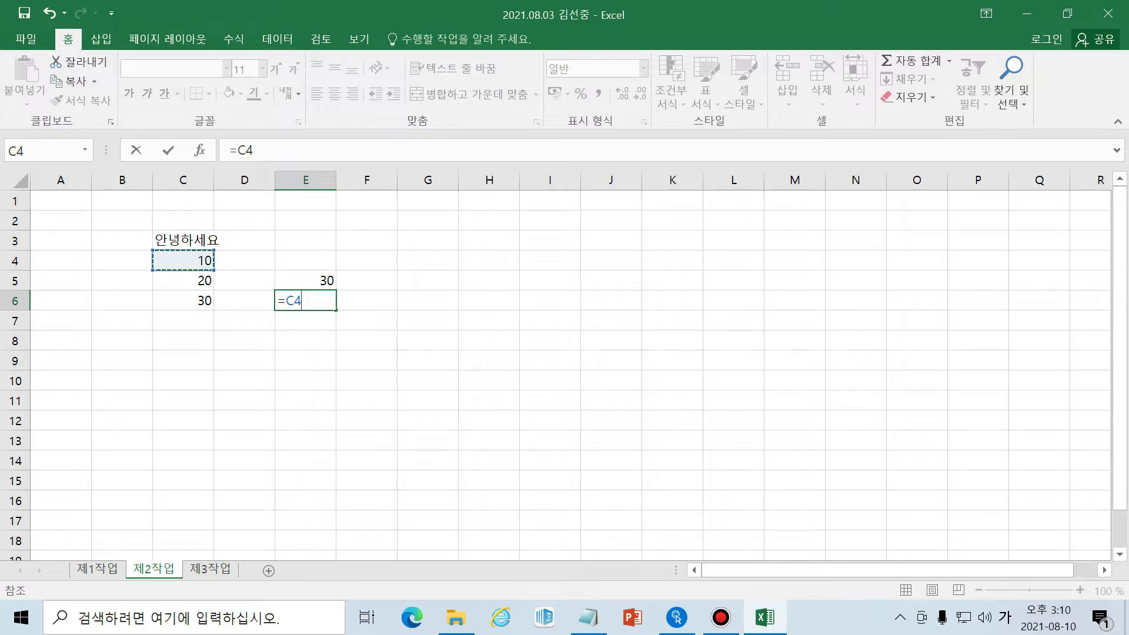
{"action": "type", "text": "+"}
{"action": "left_click", "coordinate": [194, 285]}
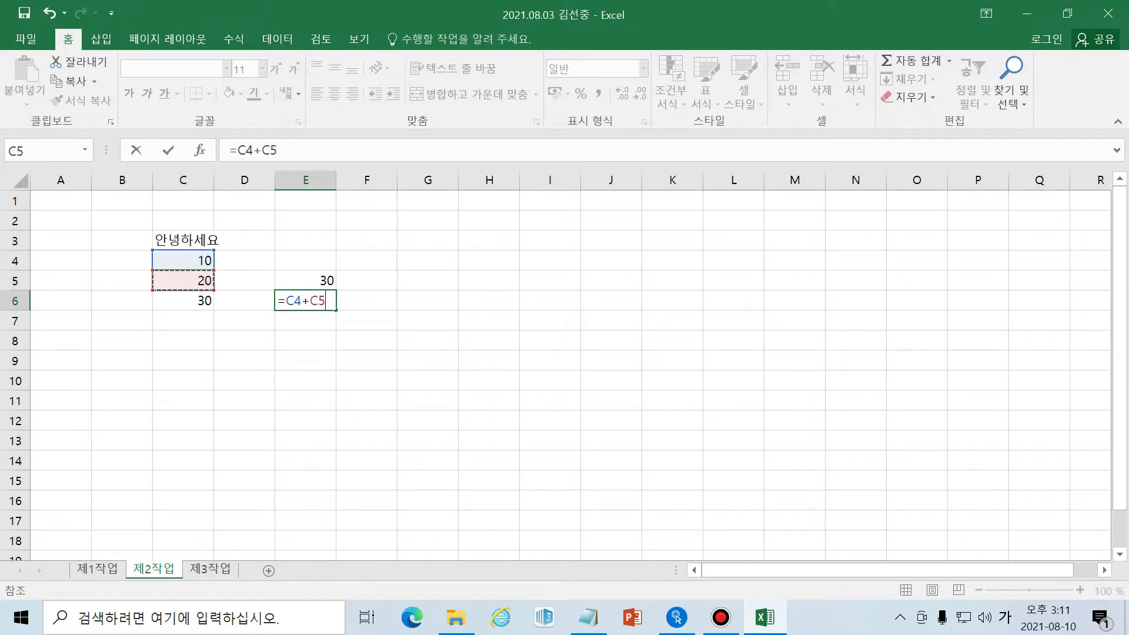
{"action": "key", "text": "Return"}
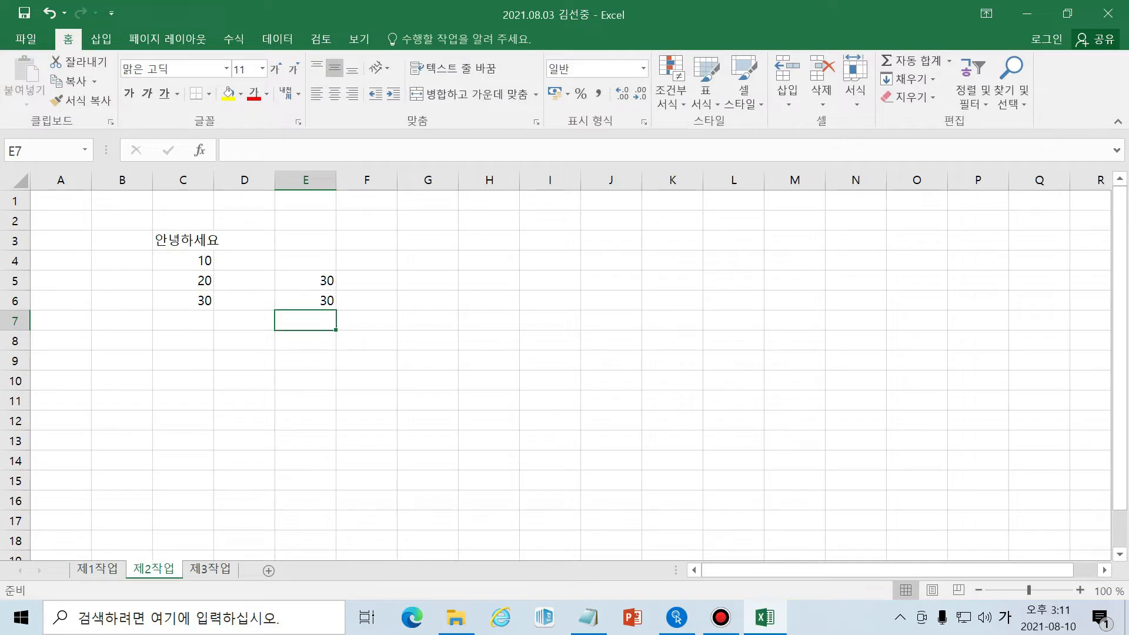
Inspect the C4 and C5 references in E6's formula without changing it.
{"action": "left_click", "coordinate": [323, 302]}
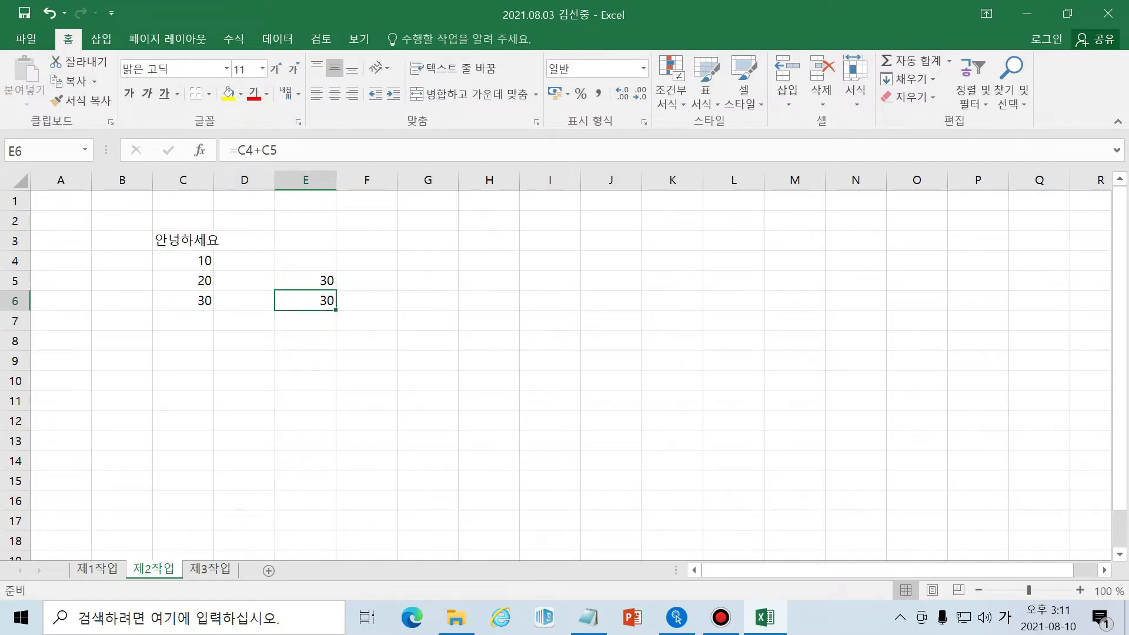
{"action": "double_click", "coordinate": [245, 150]}
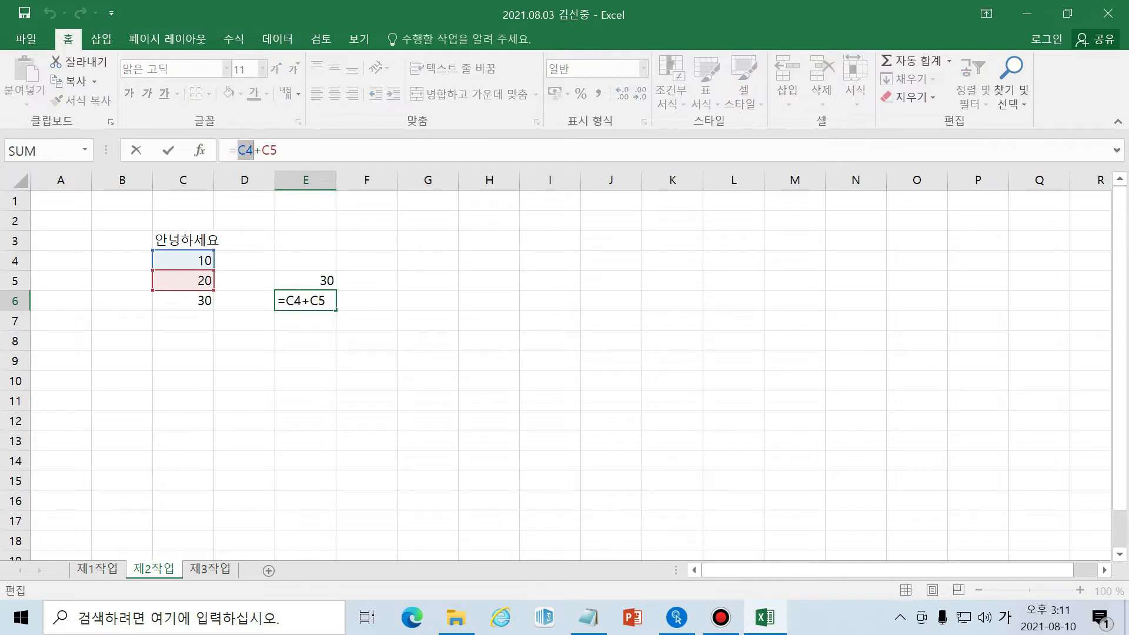
{"action": "double_click", "coordinate": [276, 150]}
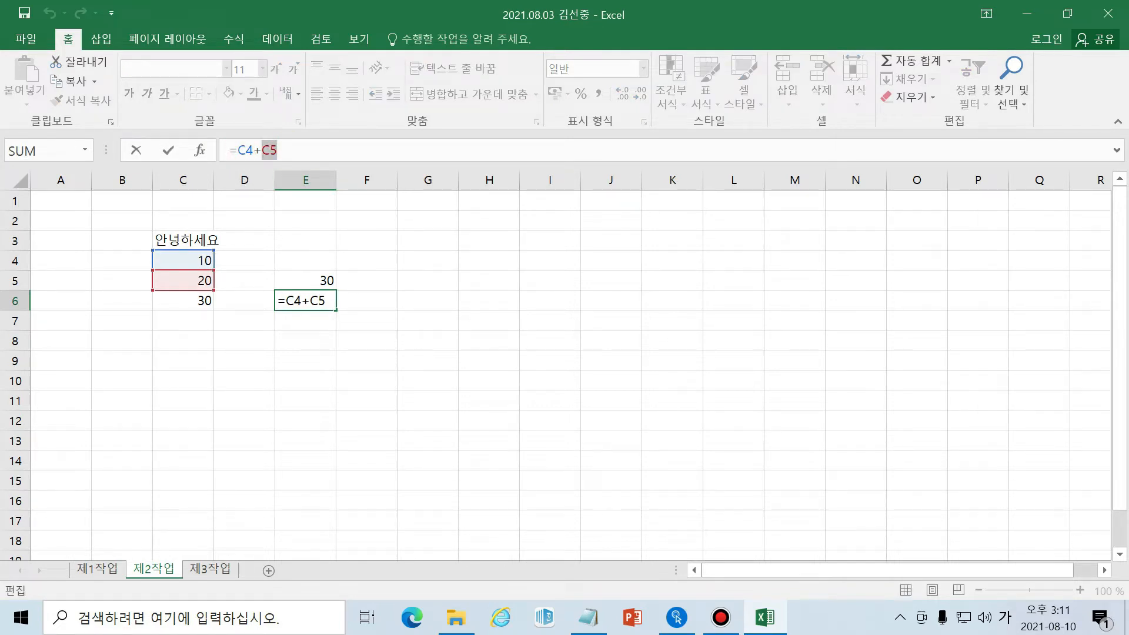
{"action": "key", "text": "Escape"}
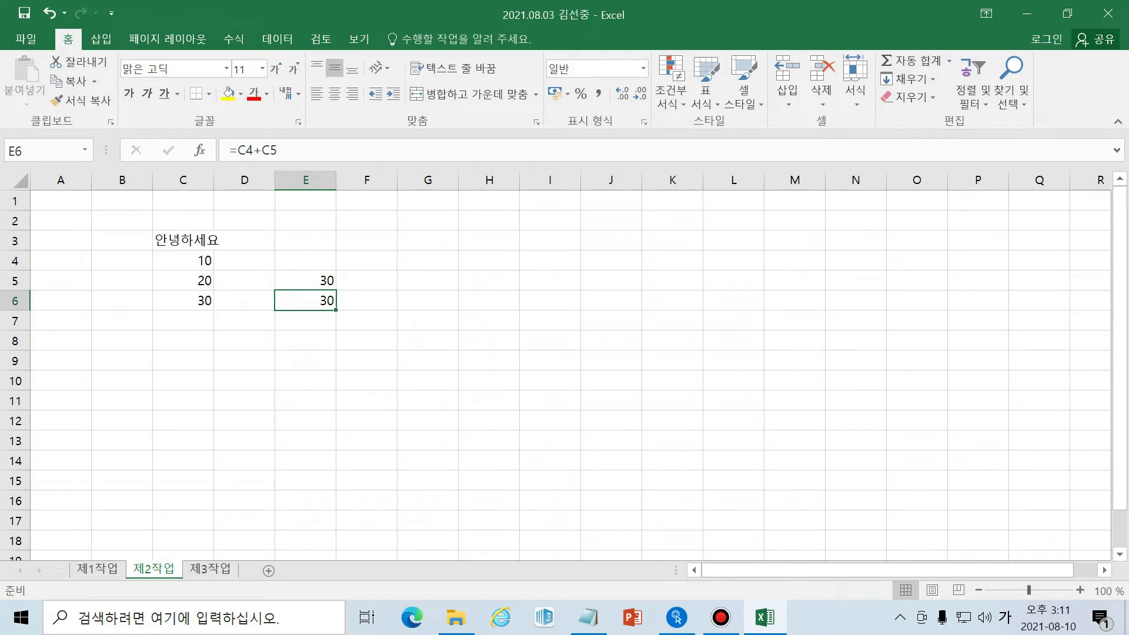
Set cell C5 to 50 and check the formula cell E6.
{"action": "left_click", "coordinate": [171, 280]}
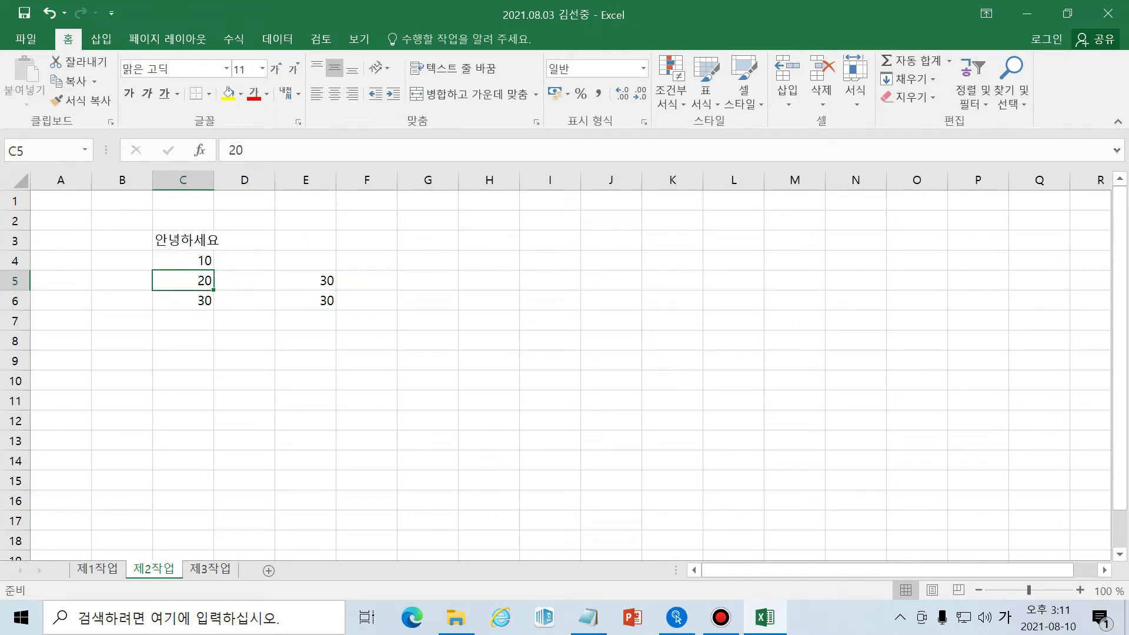
{"action": "type", "text": "50"}
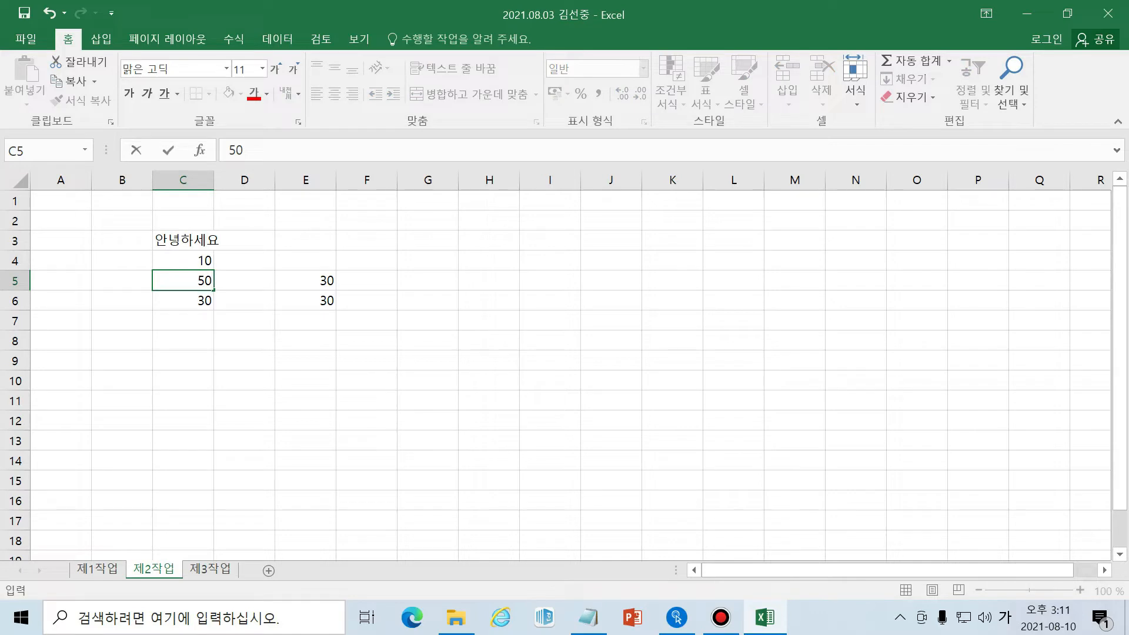
{"action": "key", "text": "Return"}
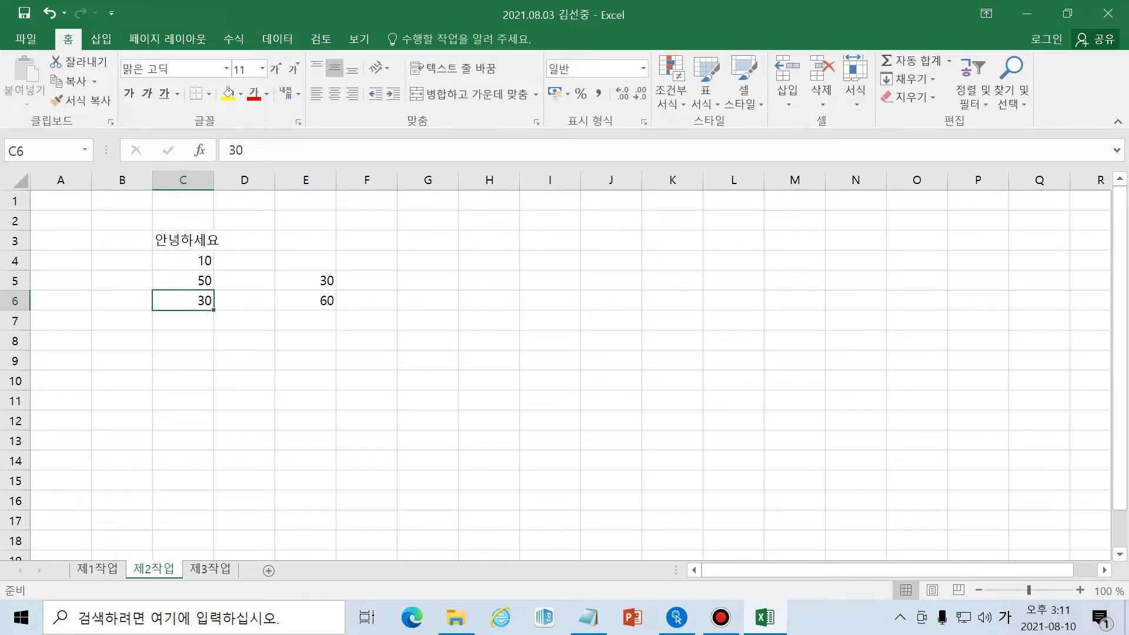
{"action": "left_click", "coordinate": [318, 303]}
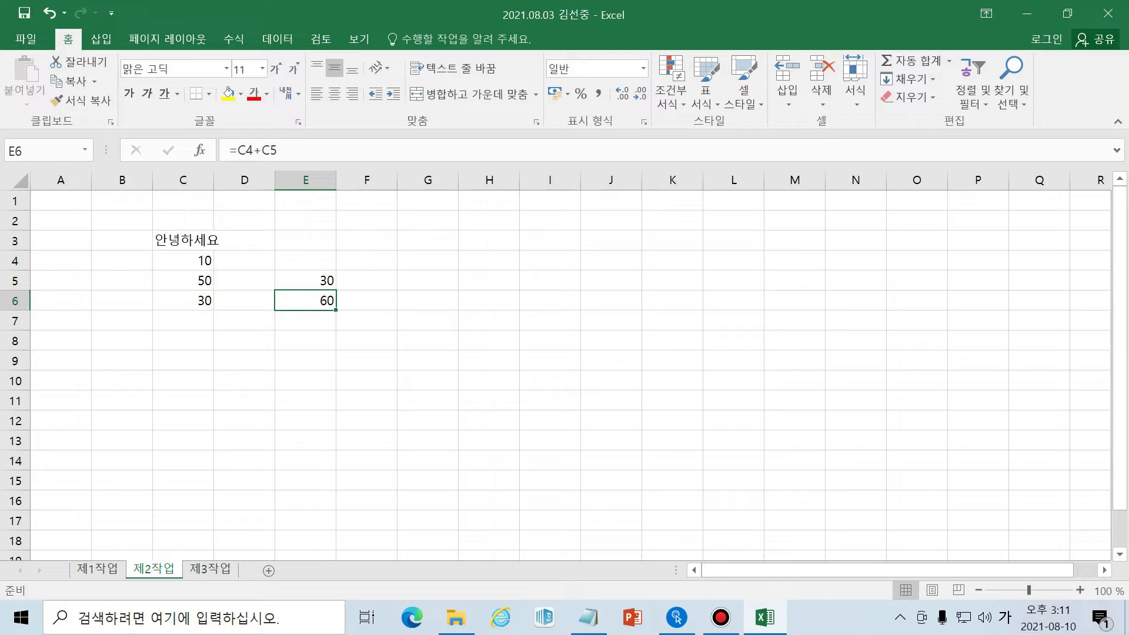
Clear the contents of range B2:F8 and return to the 제1작업 sheet.
{"action": "left_click_drag", "start_coordinate": [134, 224], "coordinate": [366, 339]}
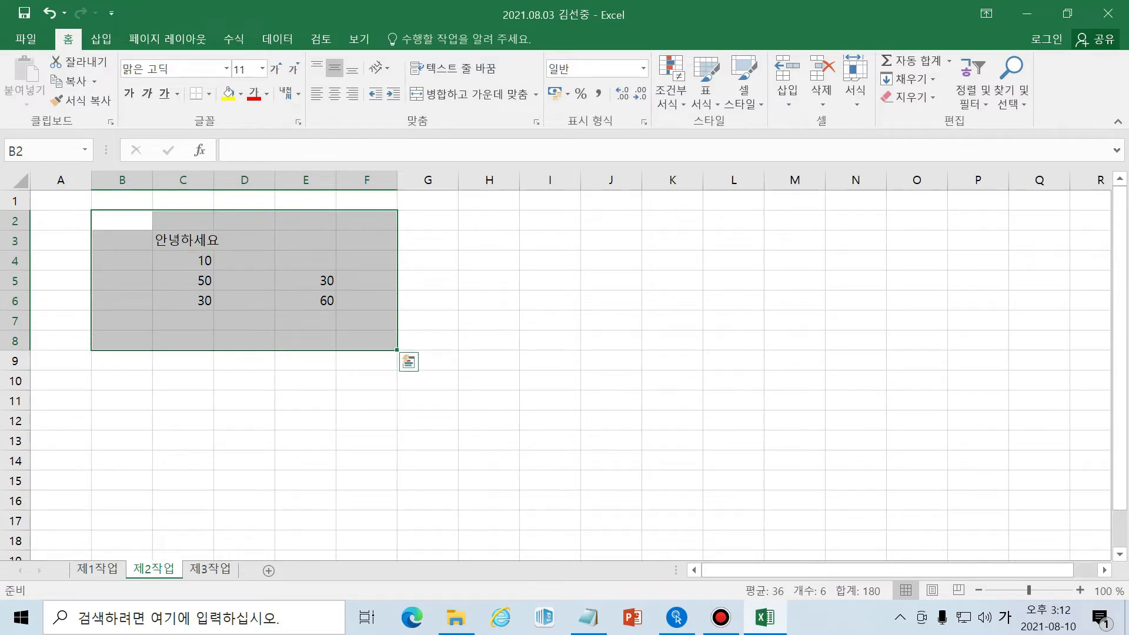
{"action": "key", "text": "Delete"}
{"action": "left_click", "coordinate": [89, 568]}
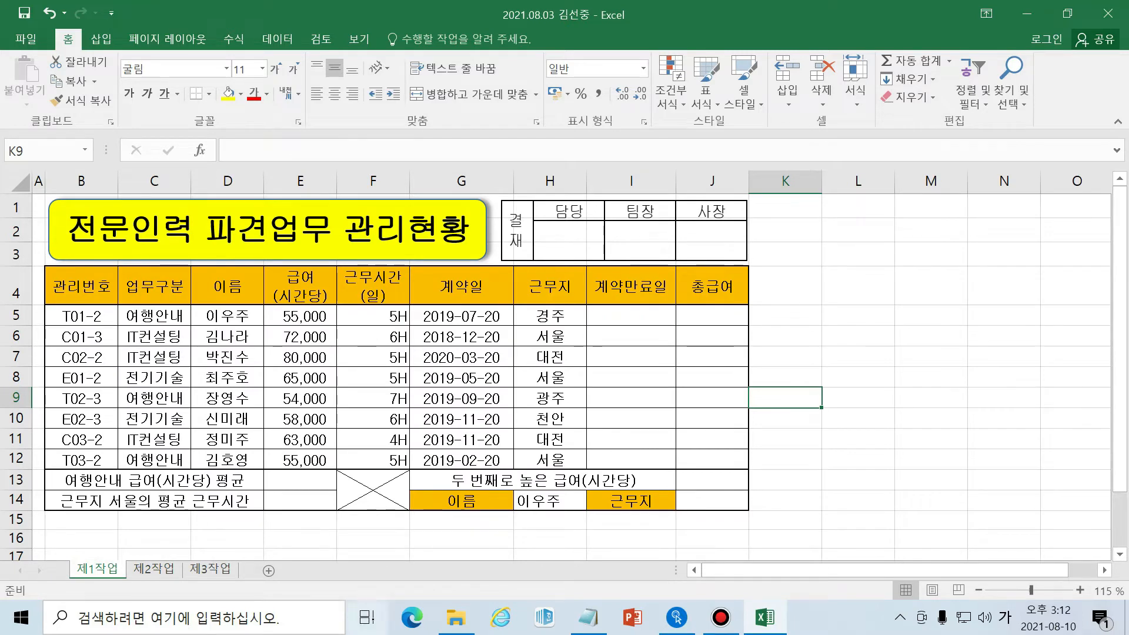
Examine the blank calculation cells of the 제1작업 table: I5, J5, E13, E14, J13 and J14.
{"action": "left_click", "coordinate": [636, 318]}
{"action": "left_click", "coordinate": [726, 318]}
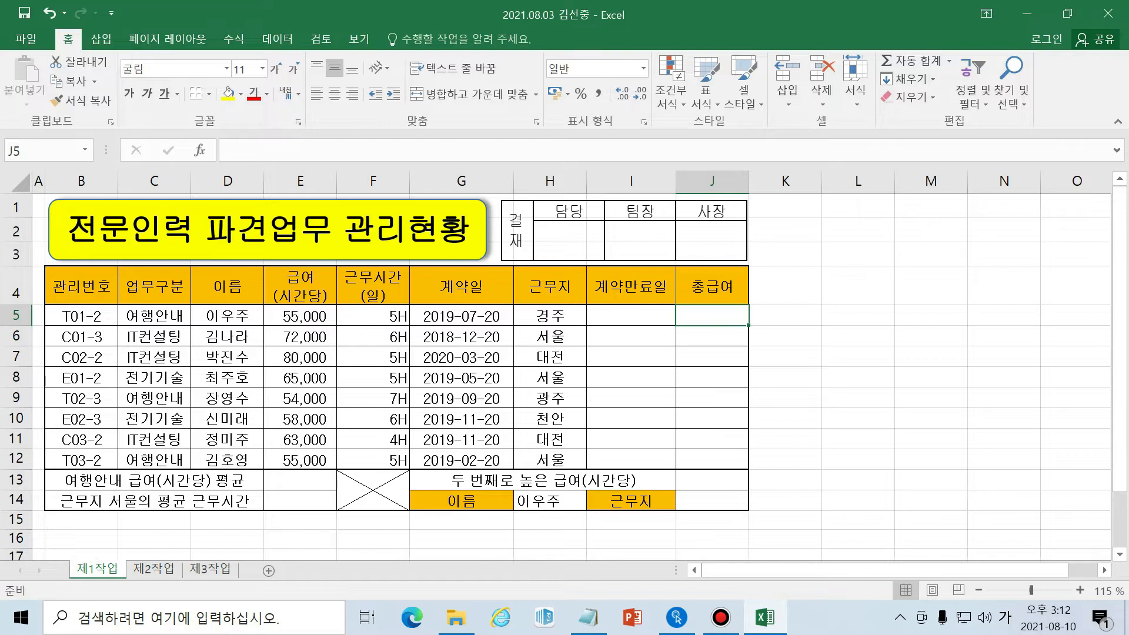
{"action": "left_click", "coordinate": [660, 314]}
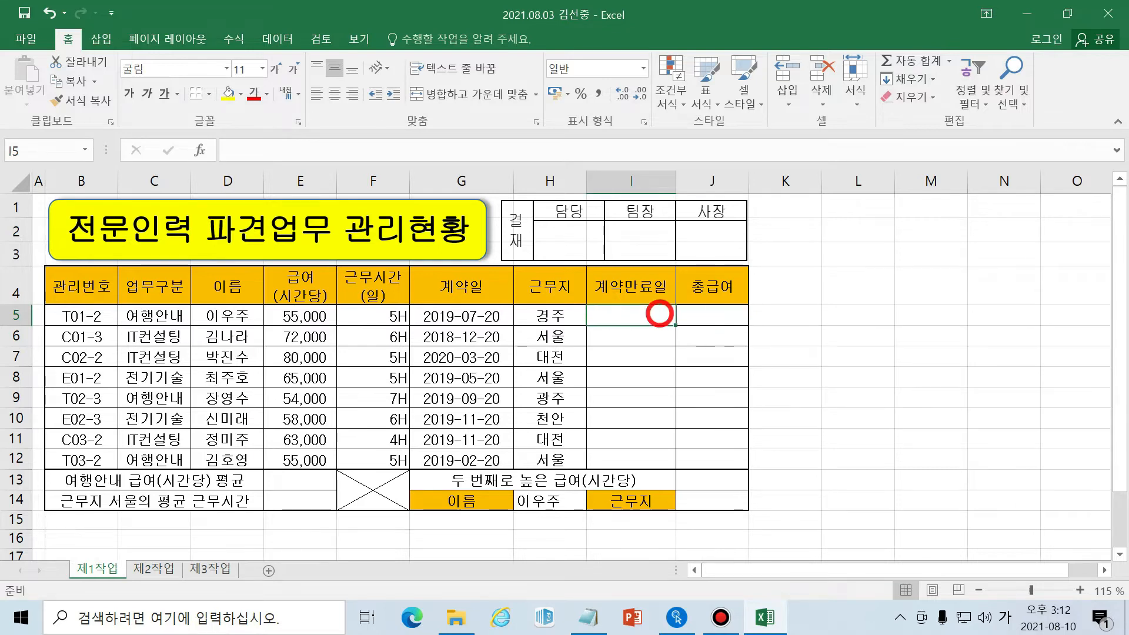
{"action": "left_click", "coordinate": [730, 314]}
{"action": "left_click", "coordinate": [302, 486]}
{"action": "left_click", "coordinate": [294, 504]}
{"action": "left_click", "coordinate": [687, 479]}
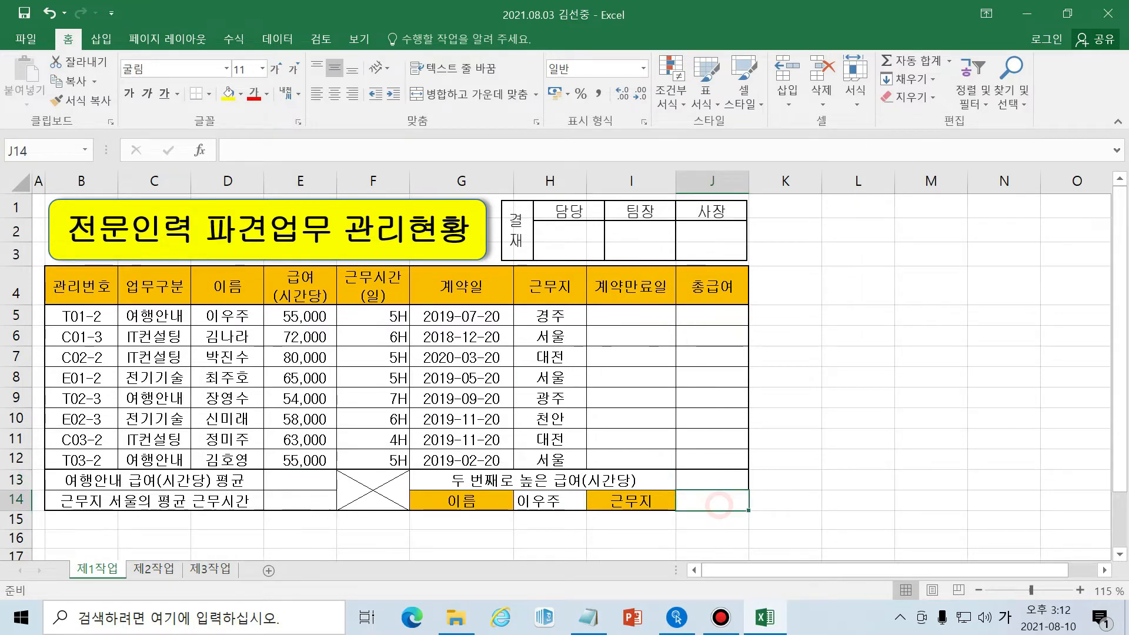
{"action": "left_click", "coordinate": [633, 316]}
{"action": "left_click", "coordinate": [712, 315]}
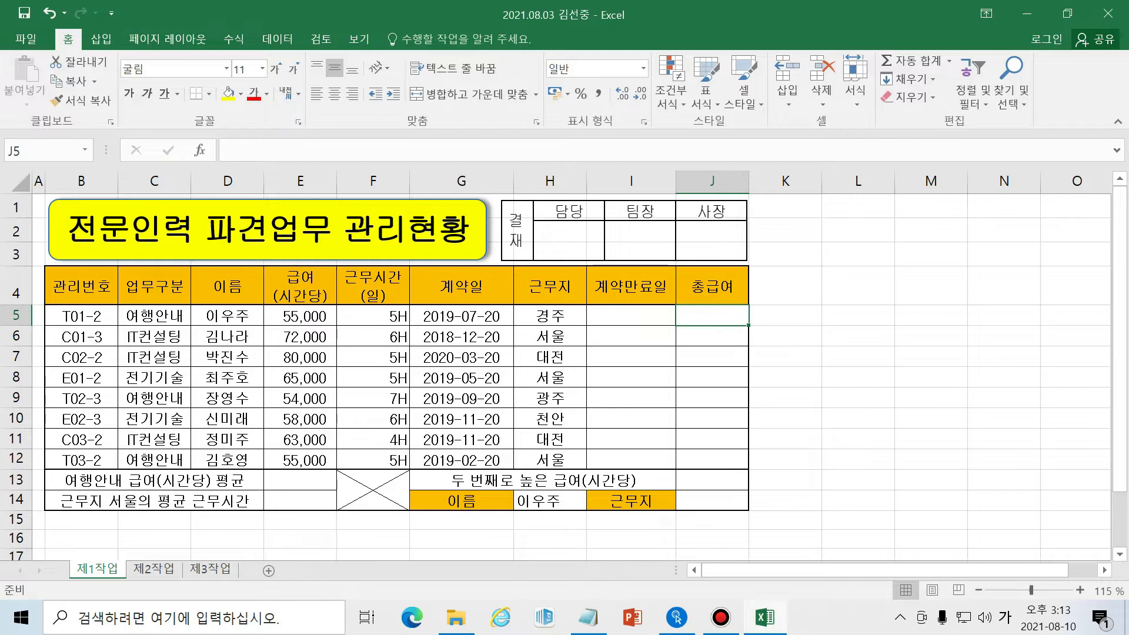
Review the whole table and its ranges to calculate: 계약만료일 I5:I12, 총급여 J5:J12 and the summary cells E13, E14 and J14.
{"action": "left_click_drag", "start_coordinate": [73, 281], "coordinate": [712, 501]}
{"action": "left_click_drag", "start_coordinate": [645, 315], "coordinate": [645, 459]}
{"action": "left_click_drag", "start_coordinate": [706, 316], "coordinate": [706, 459]}
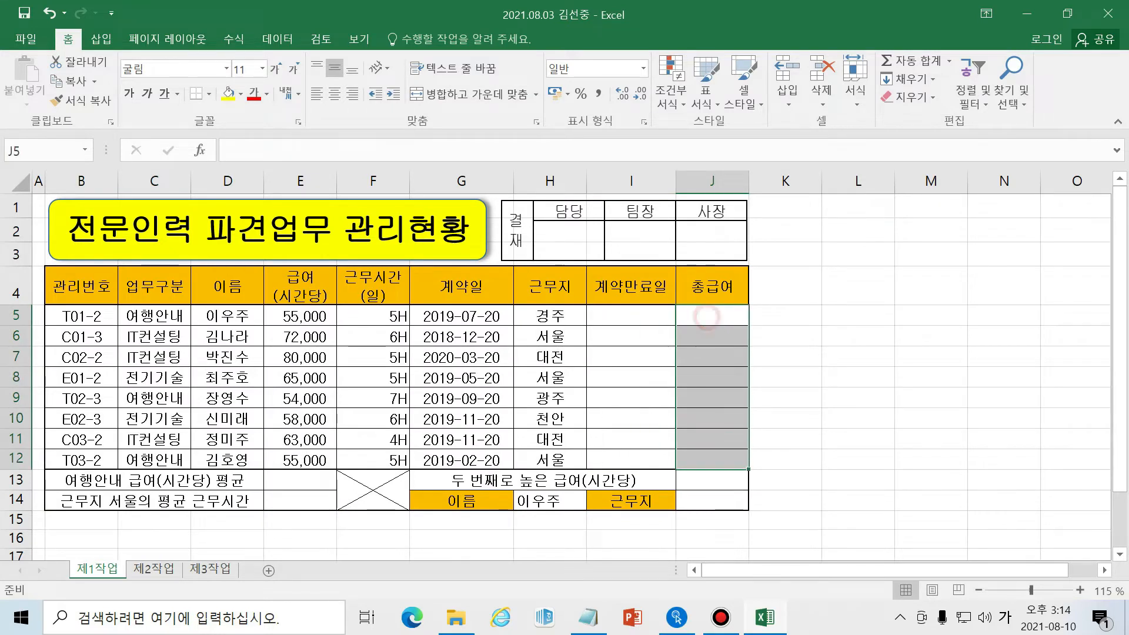
{"action": "left_click", "coordinate": [292, 483]}
{"action": "left_click", "coordinate": [297, 501]}
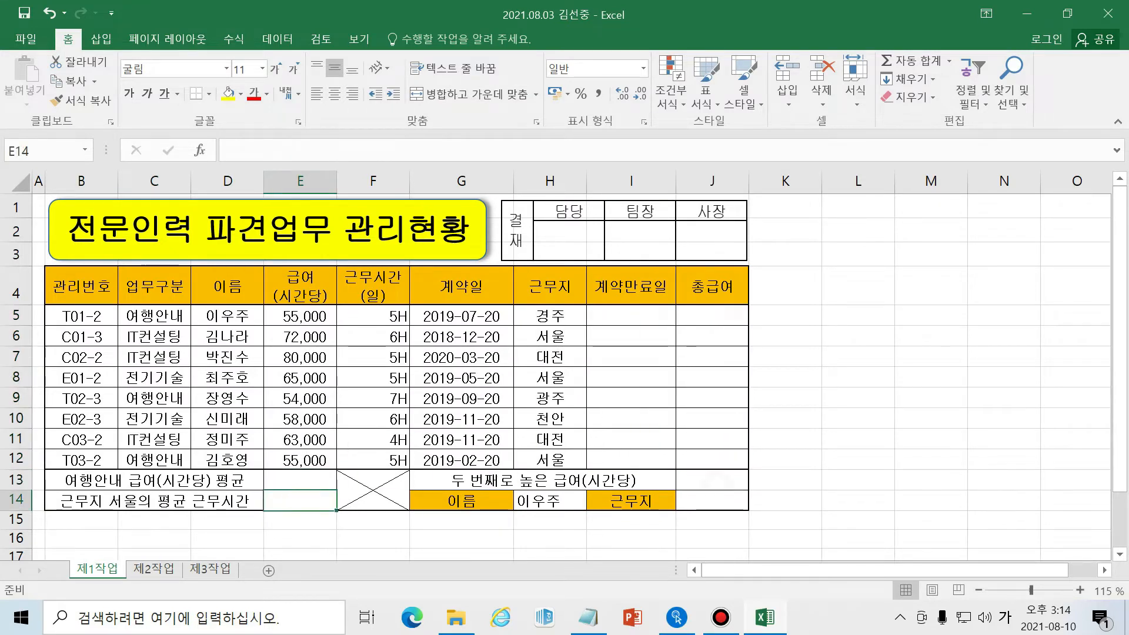
{"action": "left_click", "coordinate": [712, 499]}
{"action": "left_click", "coordinate": [628, 312]}
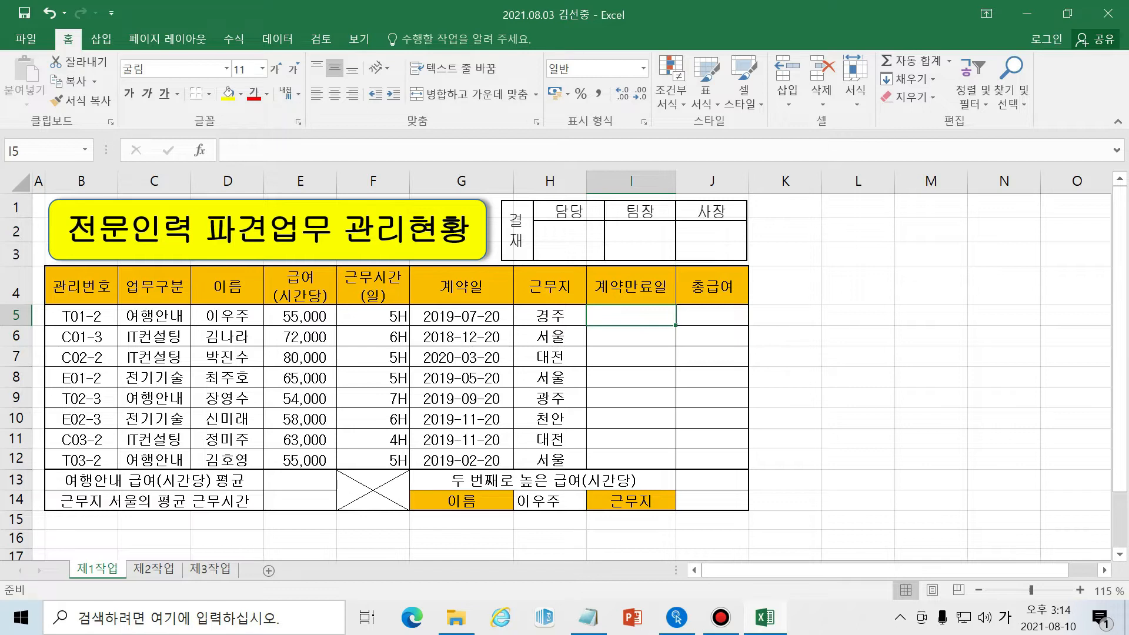
Compare the 계약일 dates in column G with the blank 계약만료일 cell I5.
{"action": "left_click", "coordinate": [462, 181]}
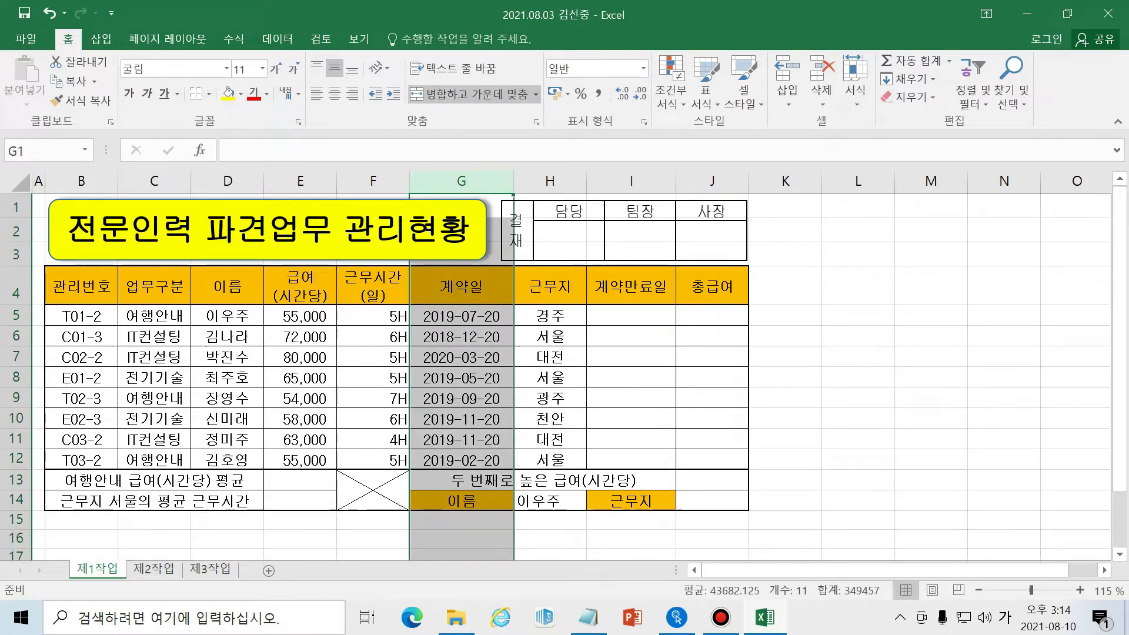
{"action": "left_click_drag", "start_coordinate": [459, 292], "coordinate": [461, 458]}
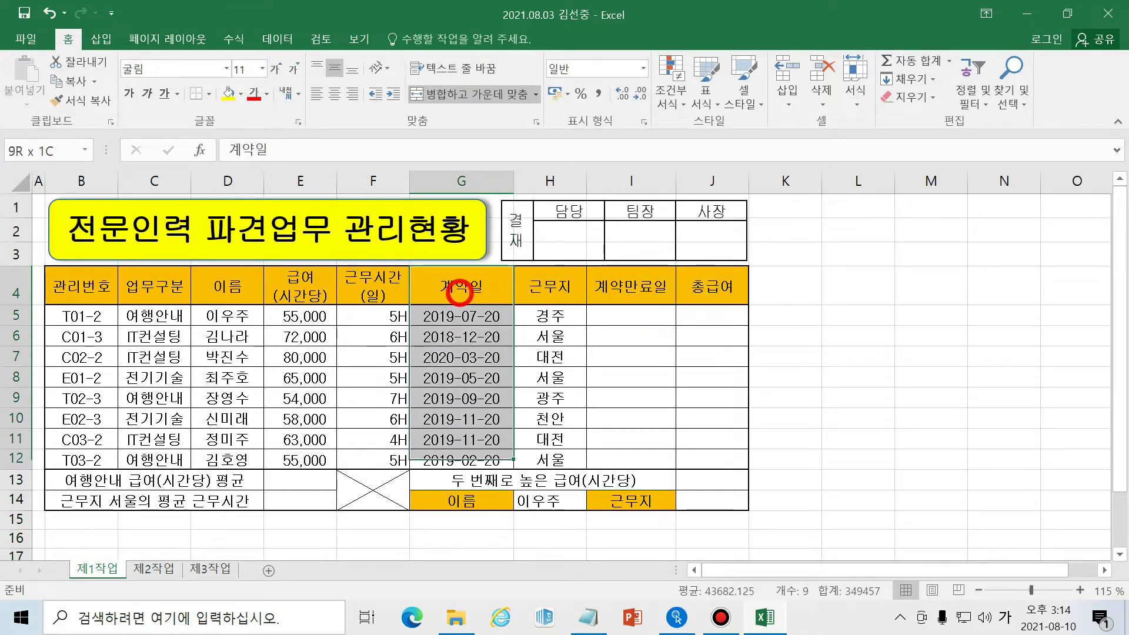
{"action": "left_click", "coordinate": [462, 316]}
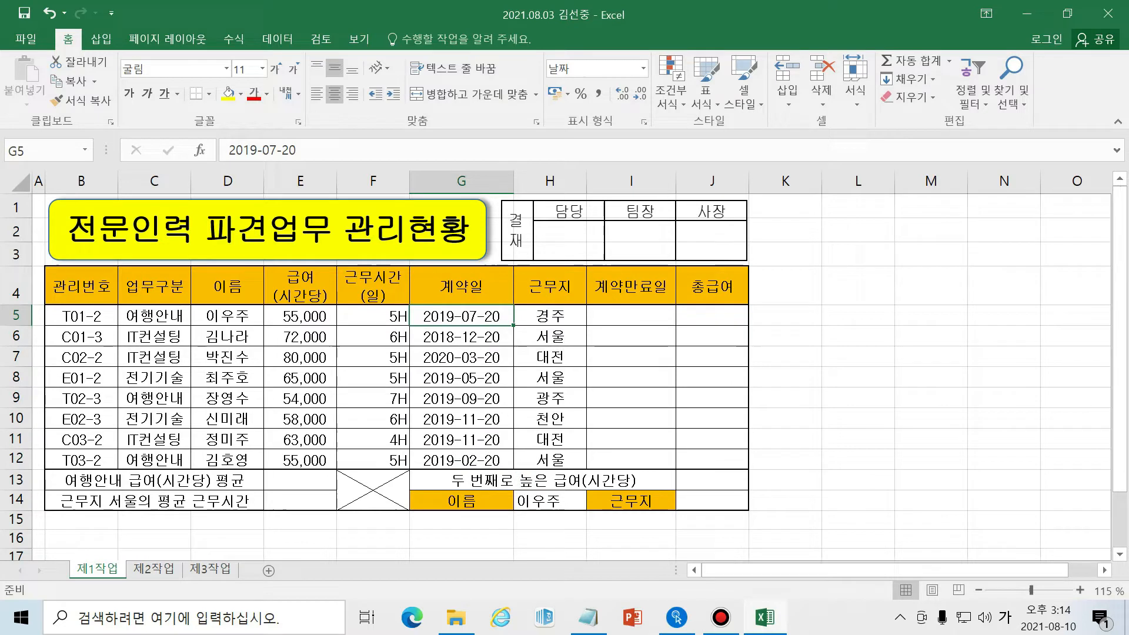
{"action": "left_click", "coordinate": [647, 317]}
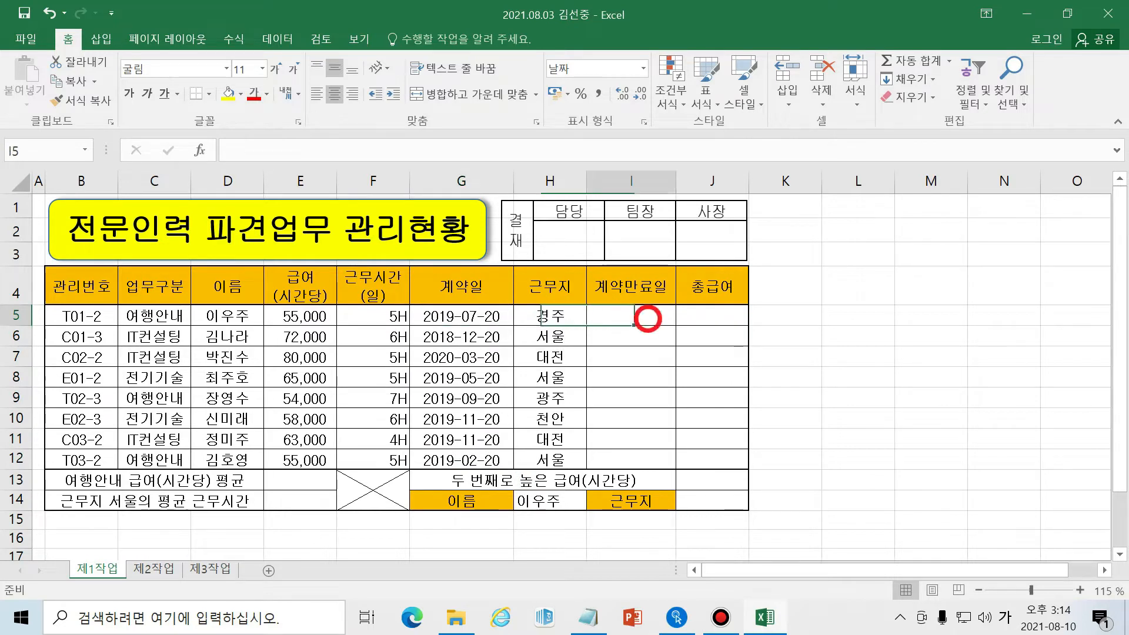
{"action": "left_click", "coordinate": [489, 318]}
{"action": "left_click", "coordinate": [644, 318]}
{"action": "left_click", "coordinate": [449, 318]}
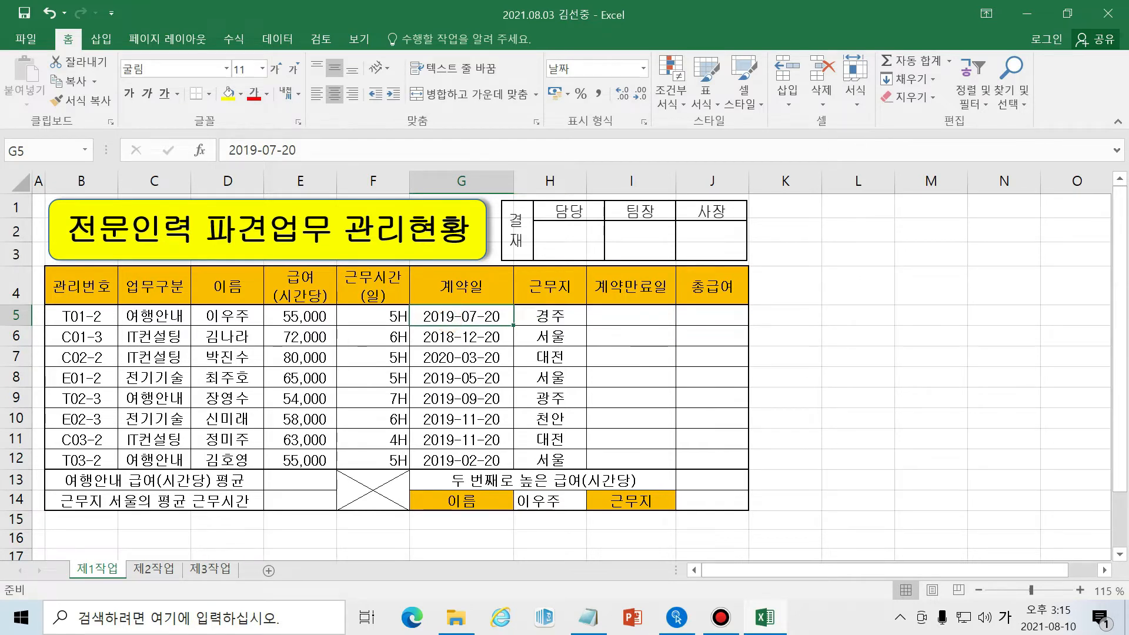
Try to calculate the 계약만료일 in I5 directly from the contract date and management number with =G5+B5*30*12.
{"action": "left_click", "coordinate": [657, 325]}
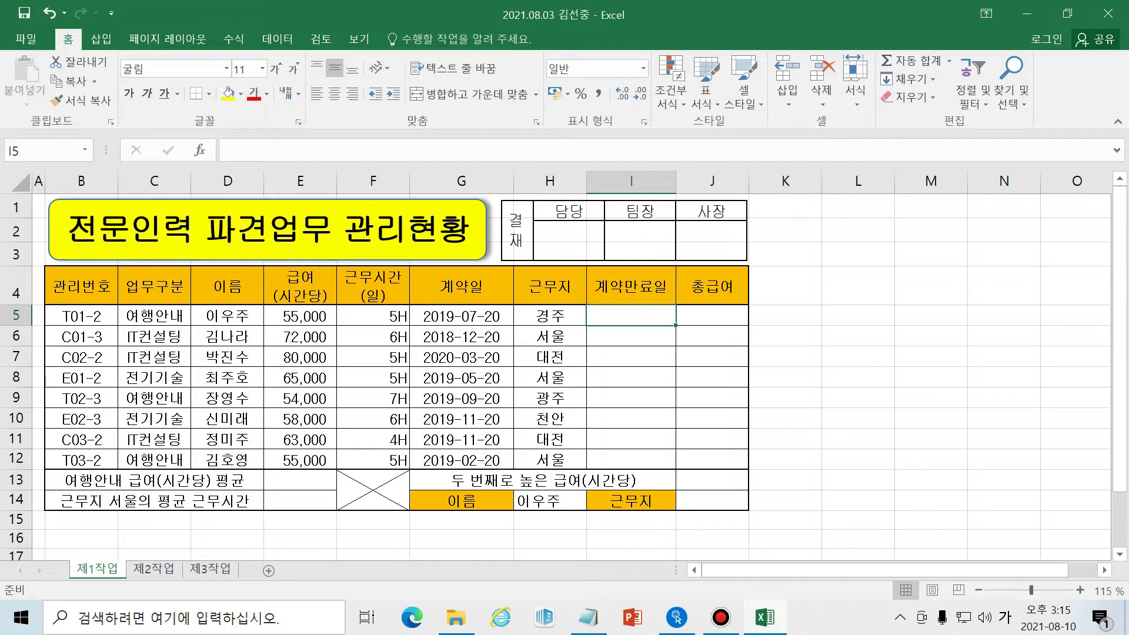
{"action": "type", "text": "="}
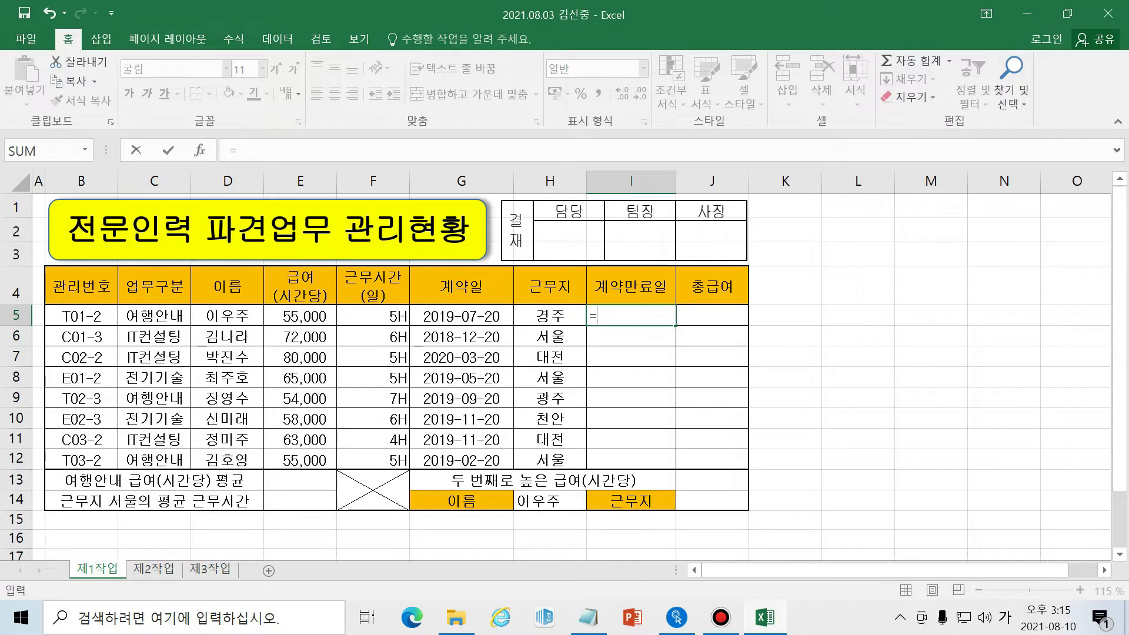
{"action": "left_click", "coordinate": [502, 317]}
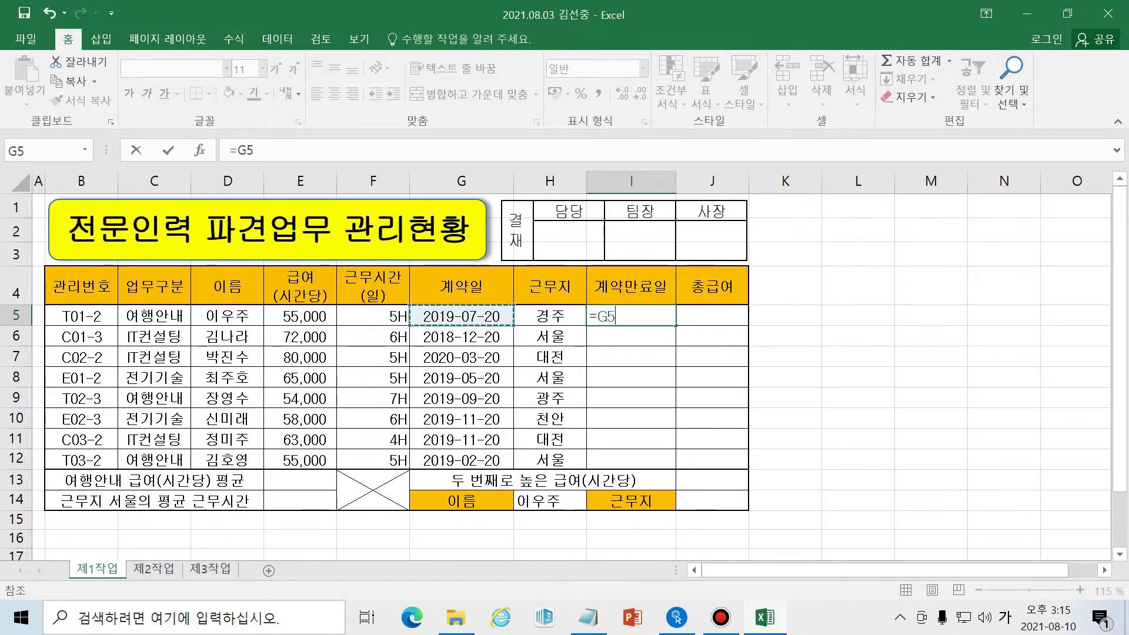
{"action": "type", "text": "+"}
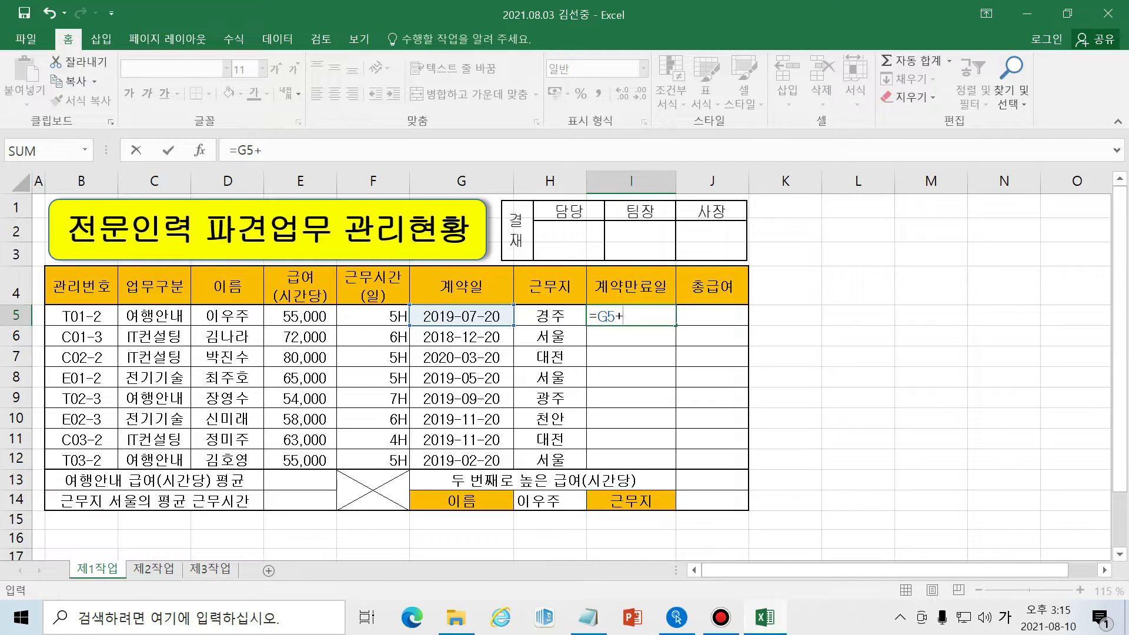
{"action": "left_click", "coordinate": [88, 317]}
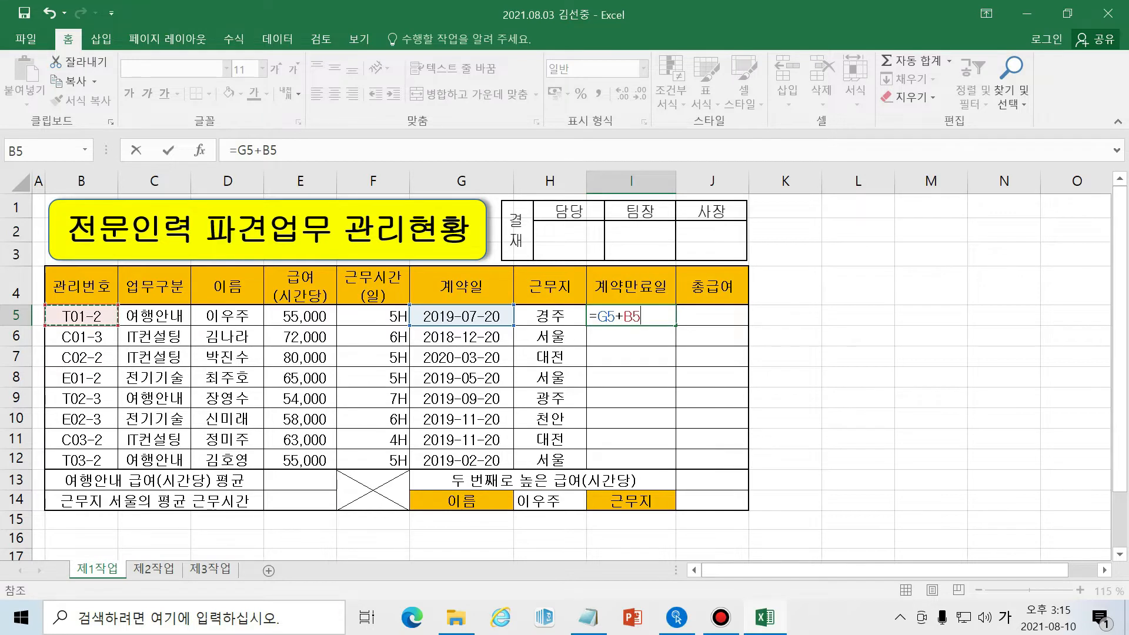
{"action": "type", "text": "x"}
{"action": "key", "text": "BackSpace"}
{"action": "type", "text": "30"}
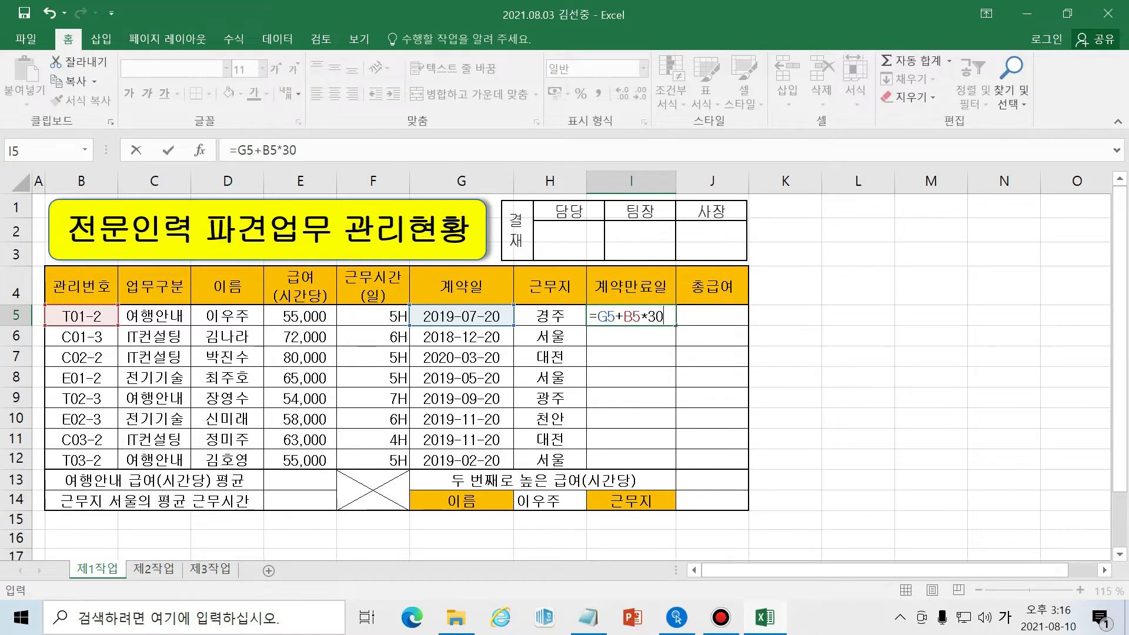
{"action": "type", "text": "*12"}
{"action": "key", "text": "Return"}
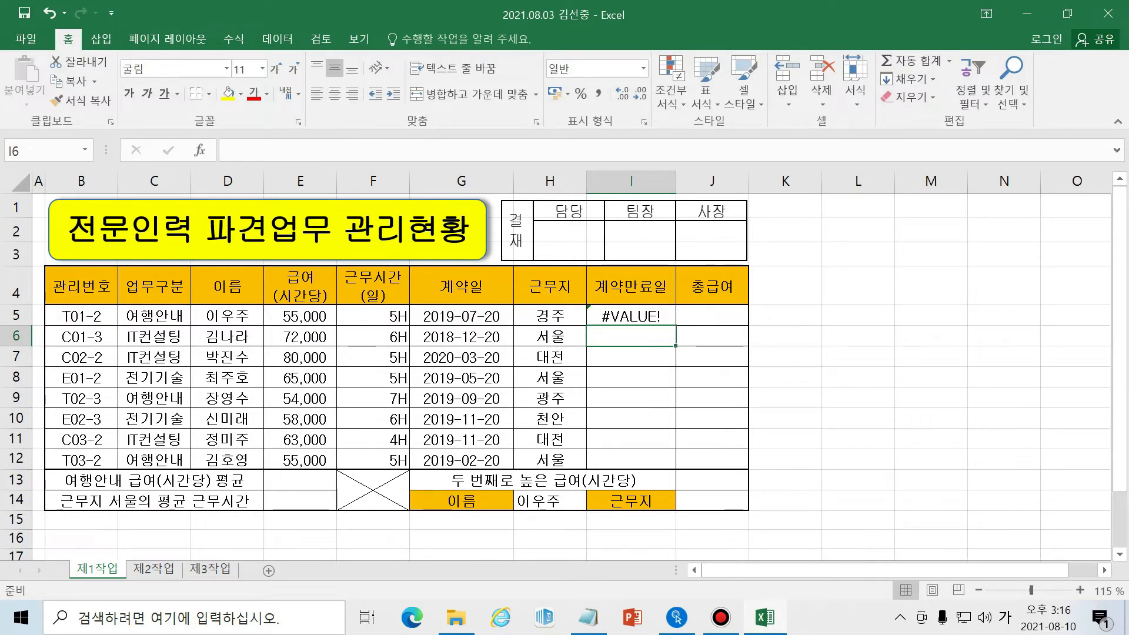
Try the constant 2 in place of the B5 reference in I5's formula, then remove it from the formula.
{"action": "left_click", "coordinate": [650, 317]}
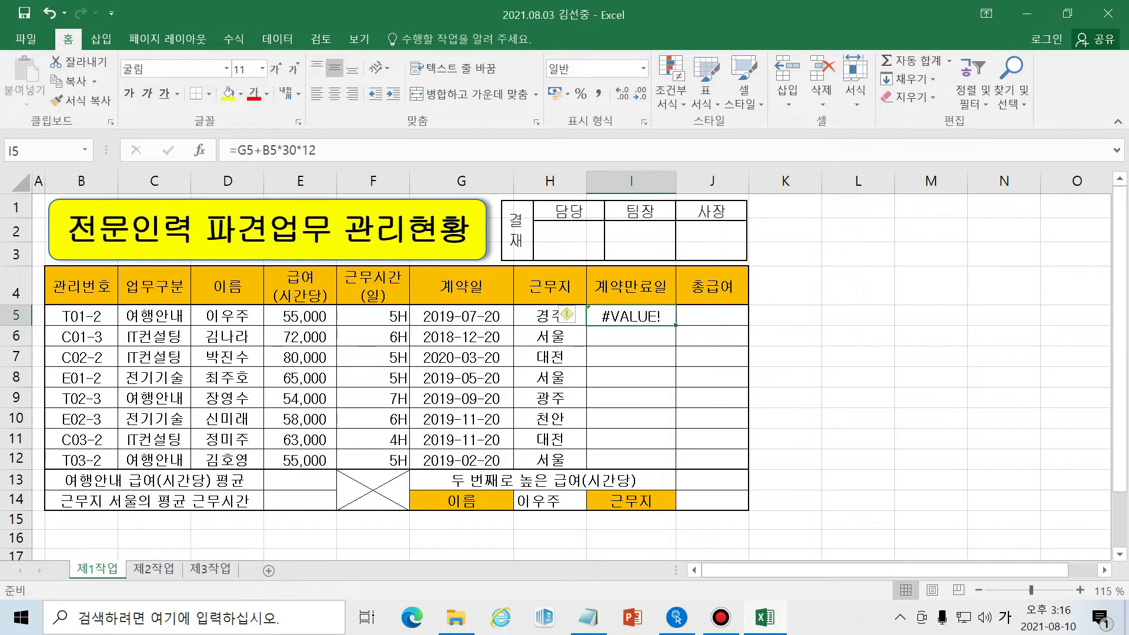
{"action": "left_click", "coordinate": [254, 151]}
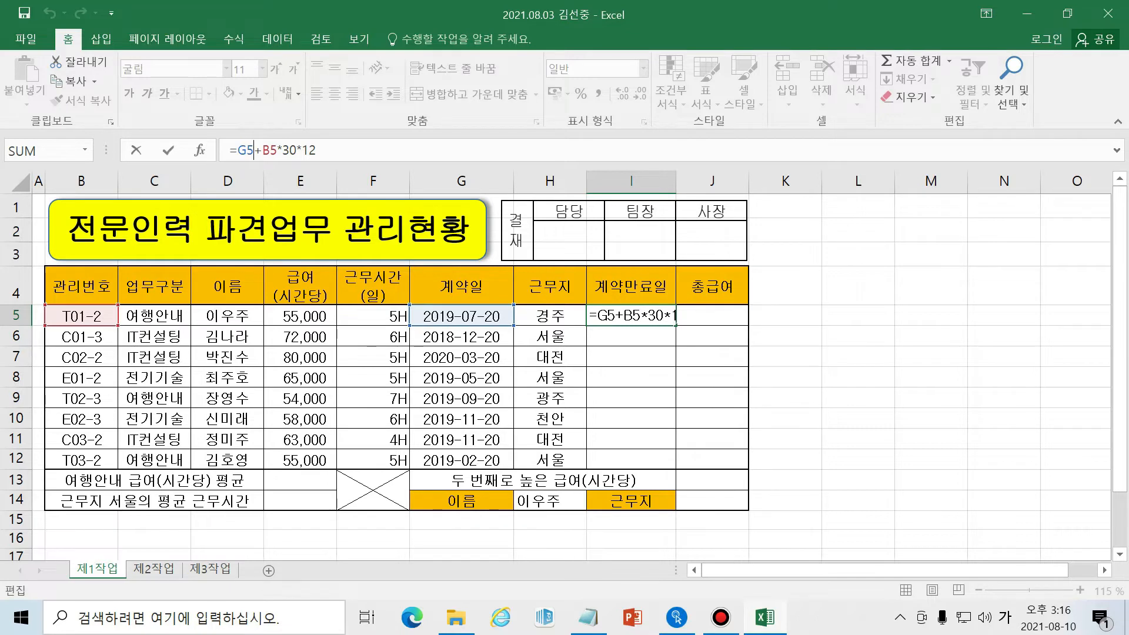
{"action": "left_click_drag", "start_coordinate": [261, 151], "coordinate": [277, 151]}
{"action": "type", "text": "2"}
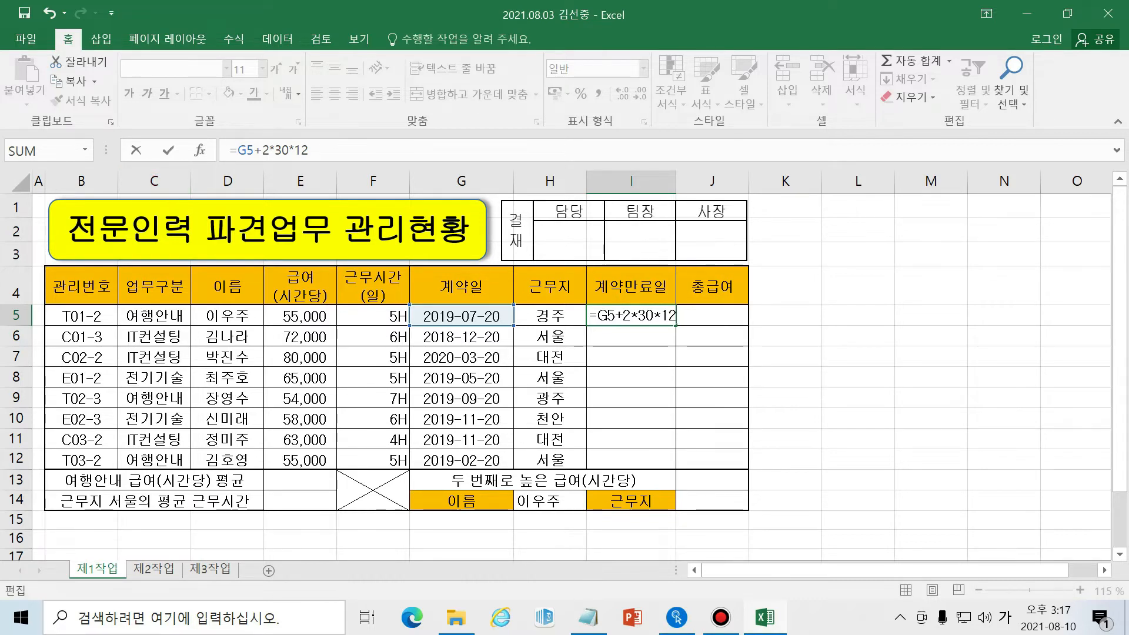
{"action": "key", "text": "BackSpace"}
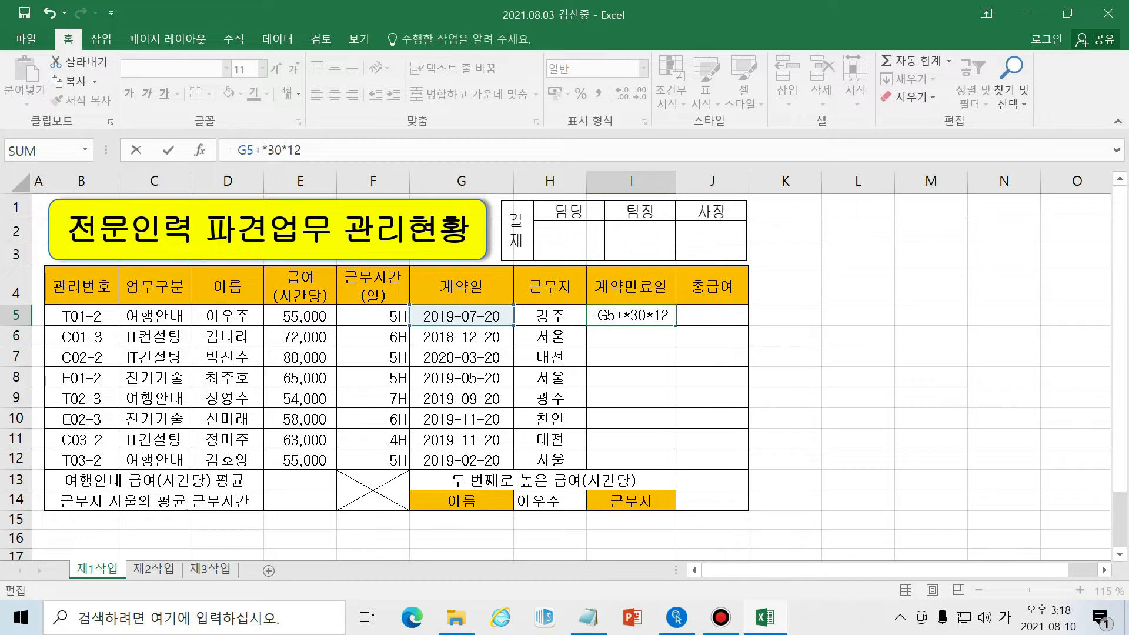
Delete the entire trial formula from I5 and reselect the empty cell.
{"action": "left_click_drag", "start_coordinate": [345, 148], "coordinate": [213, 151]}
{"action": "key", "text": "BackSpace"}
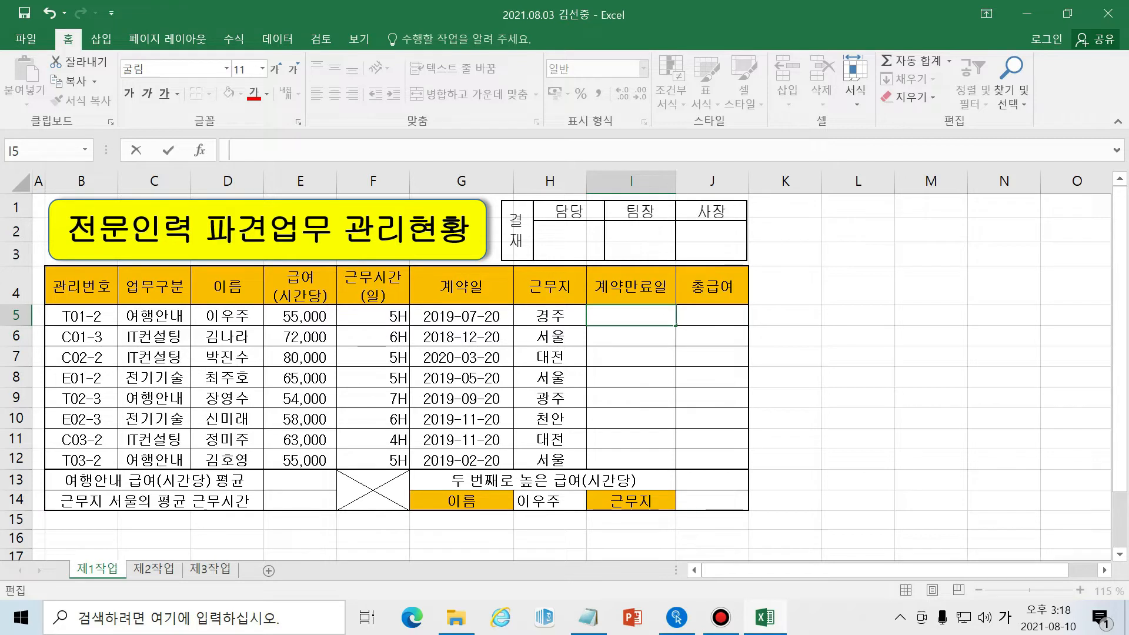
{"action": "left_click", "coordinate": [647, 323]}
{"action": "left_click", "coordinate": [656, 315]}
{"action": "left_click", "coordinate": [704, 322]}
{"action": "left_click", "coordinate": [660, 323]}
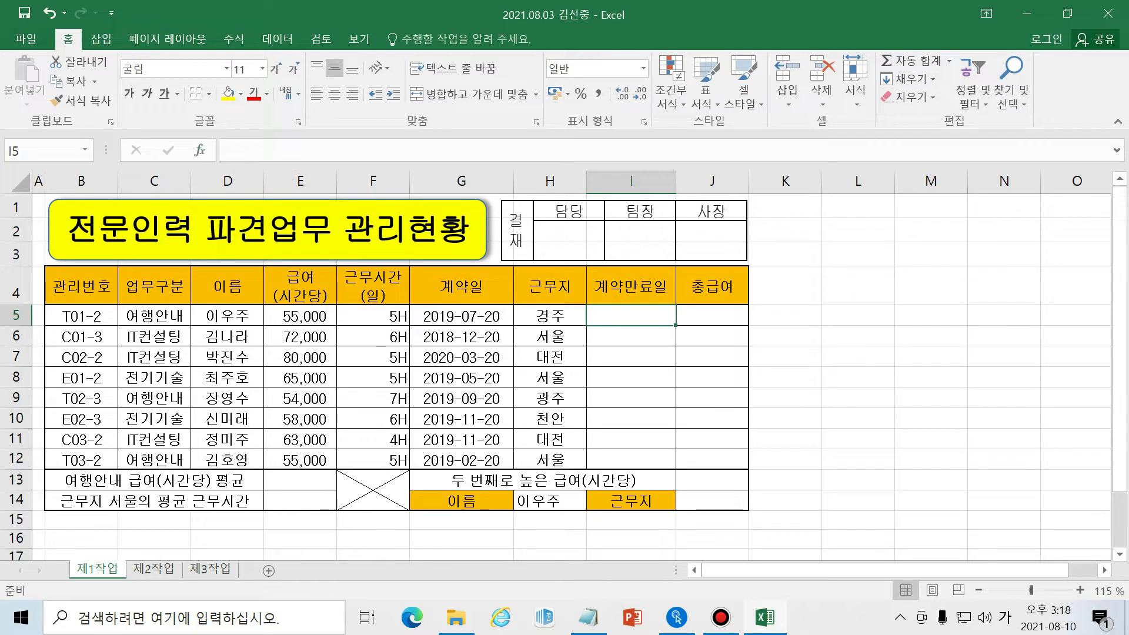
Start inserting a function in I5 and set the function category to 모두.
{"action": "left_click", "coordinate": [200, 151]}
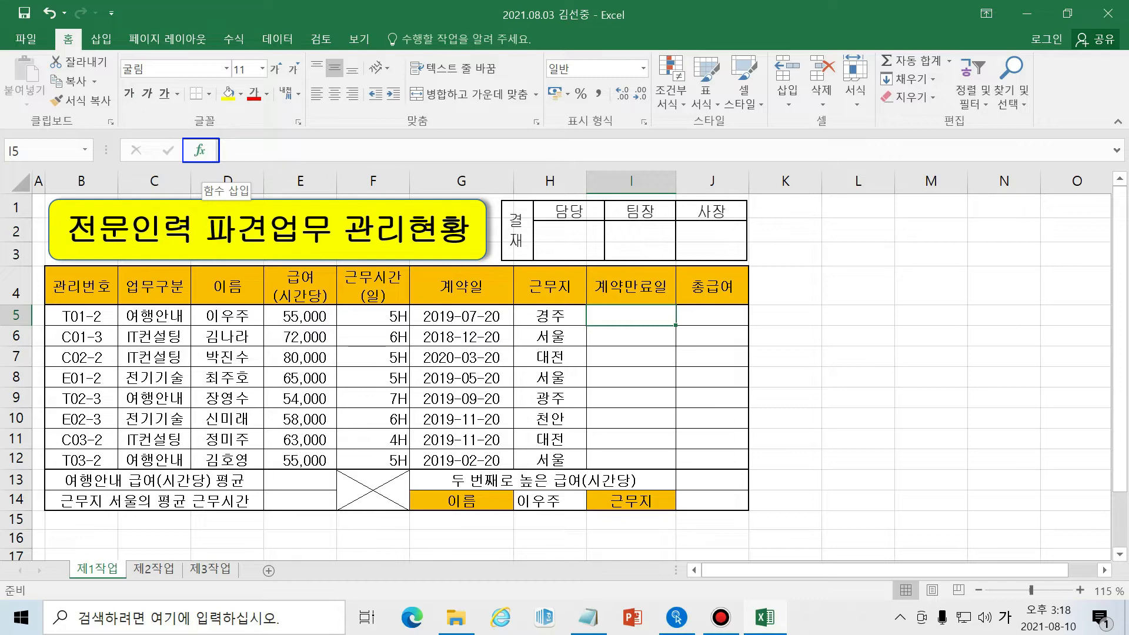
{"action": "left_click", "coordinate": [200, 151]}
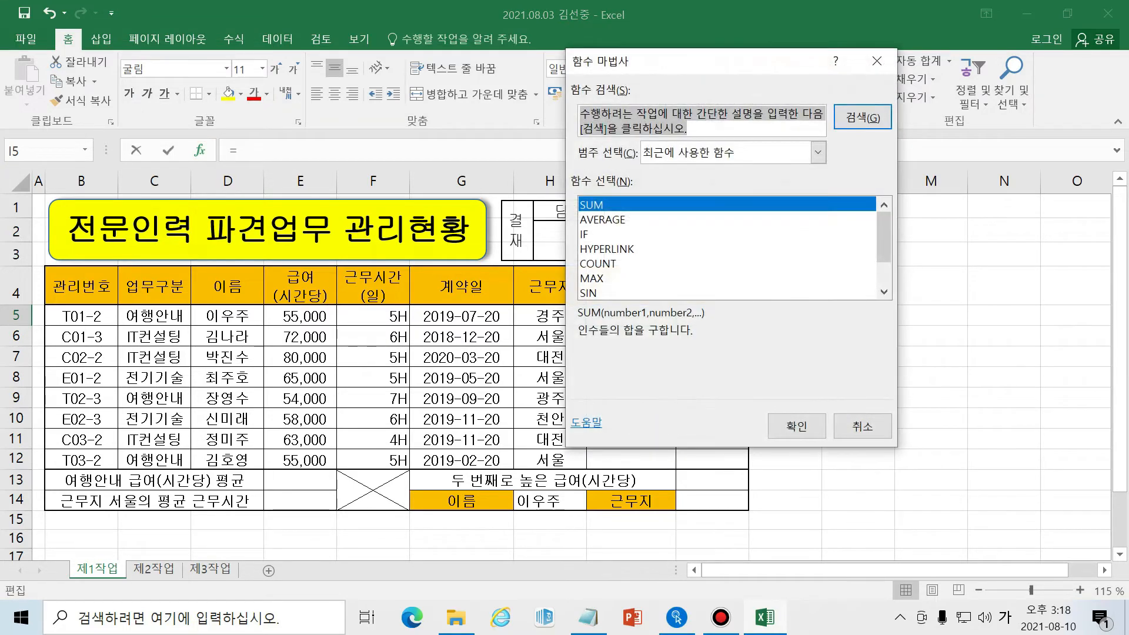
{"action": "left_click_drag", "start_coordinate": [620, 59], "coordinate": [503, 93]}
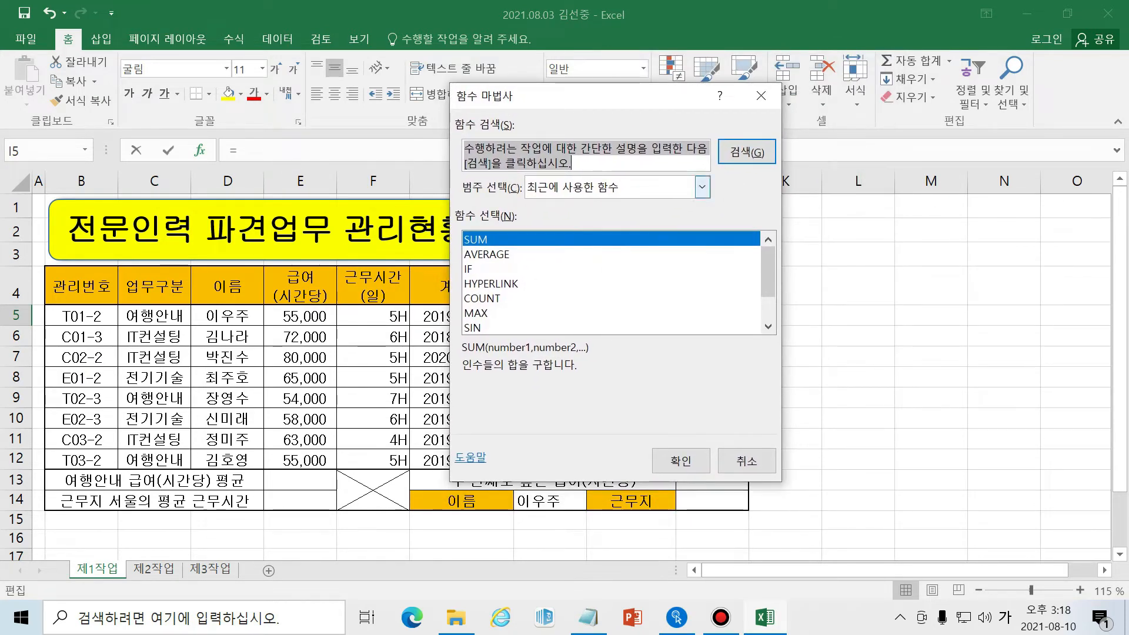
{"action": "left_click", "coordinate": [587, 161]}
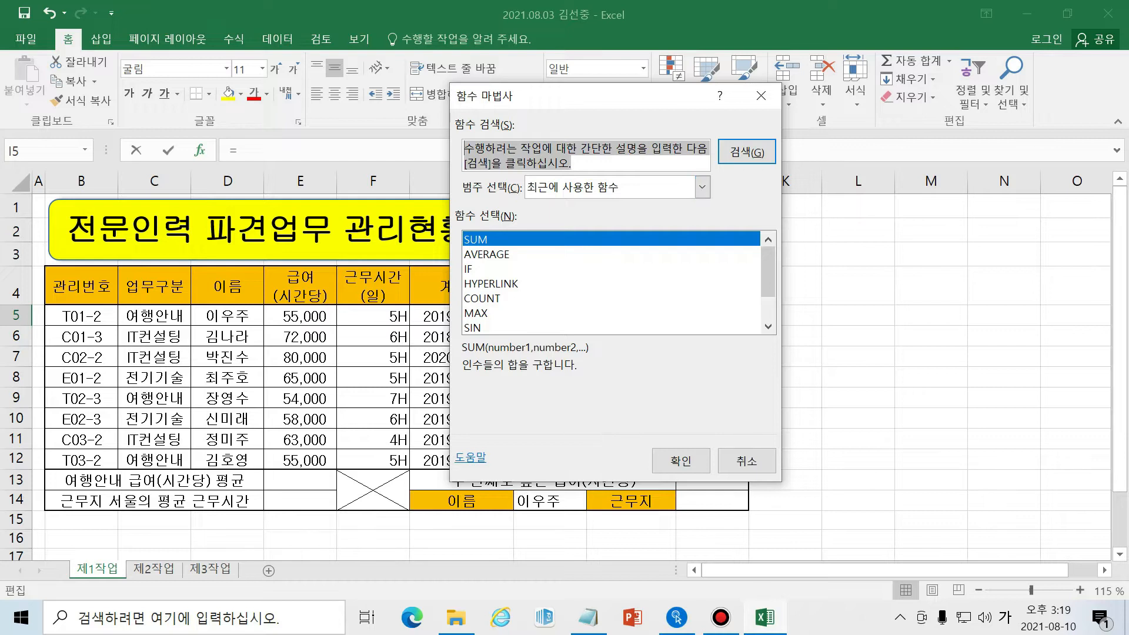
{"action": "left_click", "coordinate": [702, 187]}
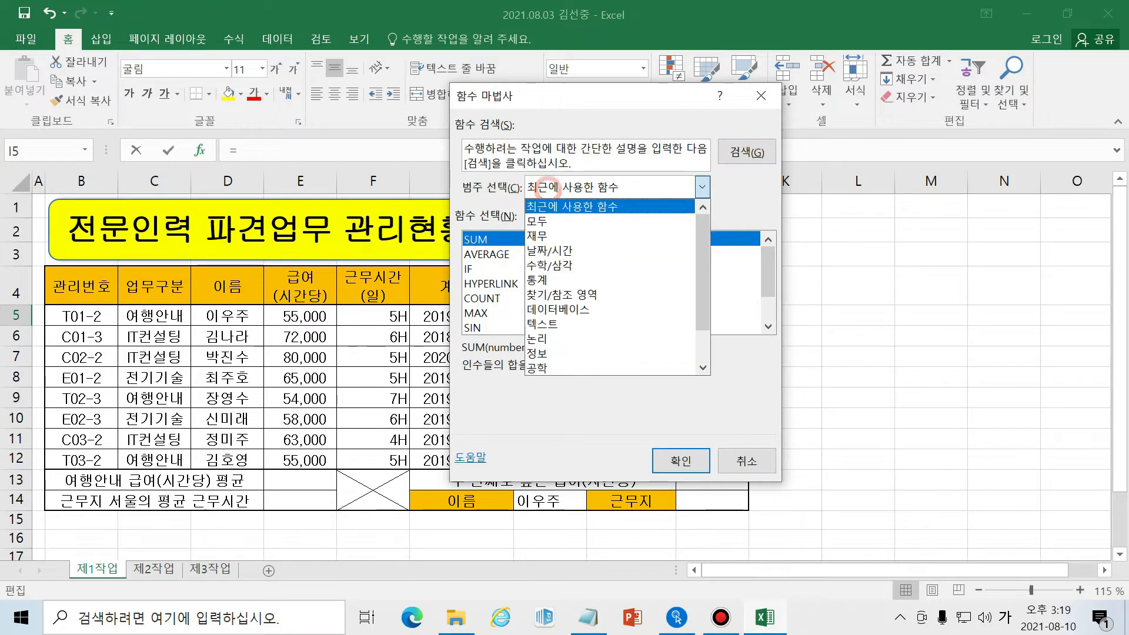
{"action": "left_click", "coordinate": [544, 218]}
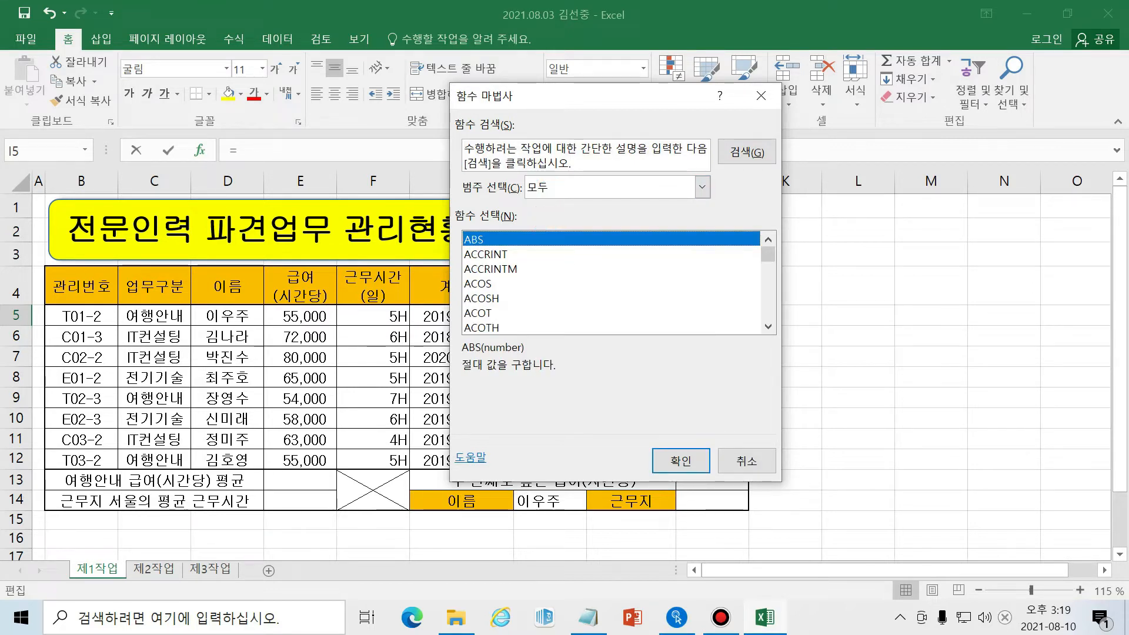
Search the function wizard for "right" and choose the RIGHT function for I5.
{"action": "left_click", "coordinate": [590, 162]}
{"action": "type", "text": "ㄱ"}
{"action": "key", "text": "Hangul"}
{"action": "key", "text": "BackSpace"}
{"action": "type", "text": "right"}
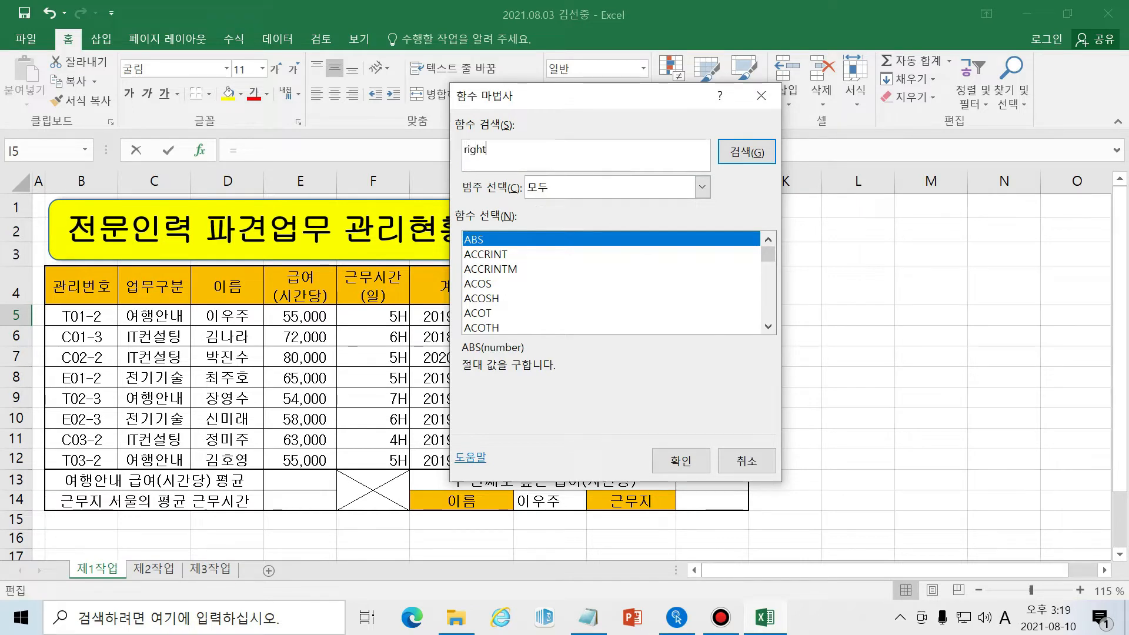
{"action": "left_click", "coordinate": [763, 155]}
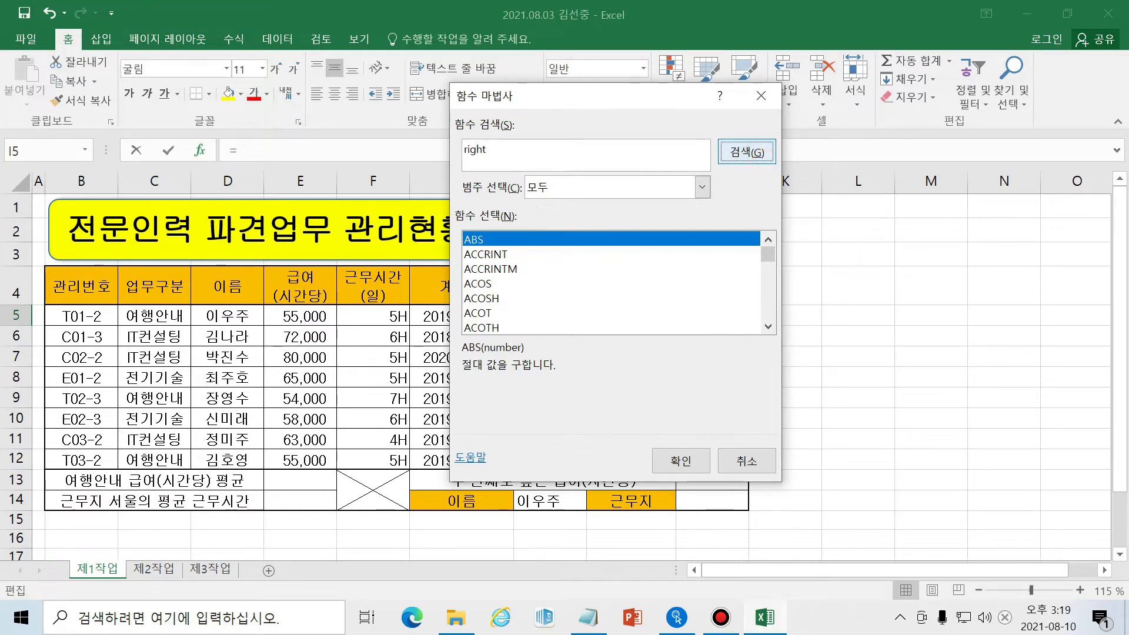
{"action": "left_click", "coordinate": [744, 146]}
{"action": "left_click", "coordinate": [744, 146]}
{"action": "left_click", "coordinate": [746, 150]}
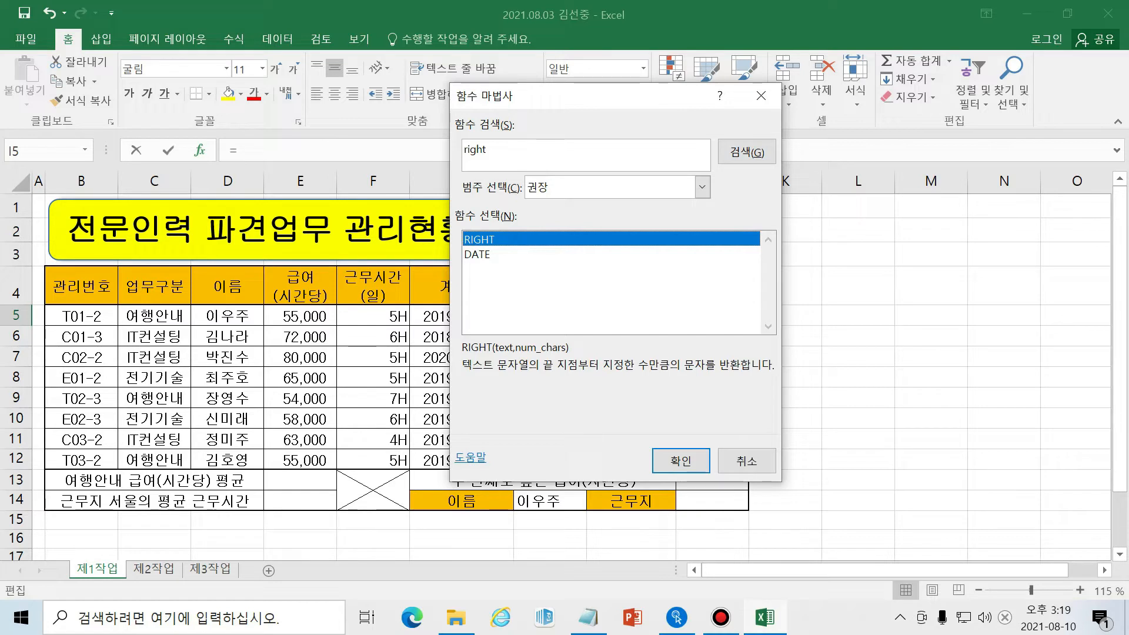
{"action": "left_click", "coordinate": [703, 462]}
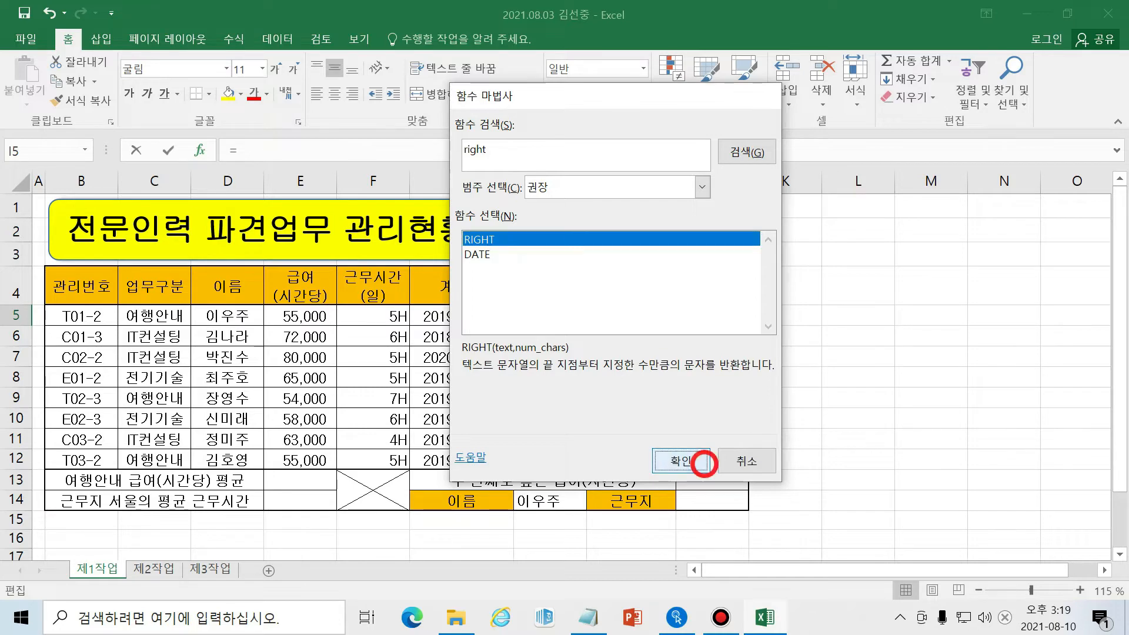
Review the descriptions of the RIGHT function's Text and Num_chars arguments.
{"action": "left_click_drag", "start_coordinate": [461, 152], "coordinate": [676, 173]}
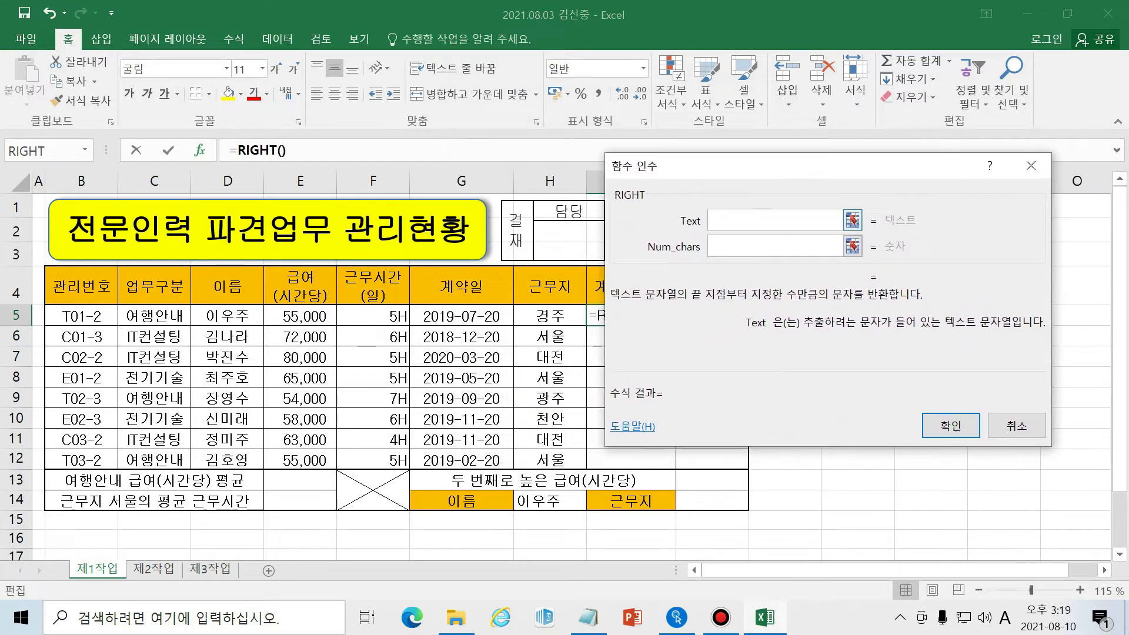
{"action": "key", "text": "Tab"}
{"action": "key", "text": "shift+Tab"}
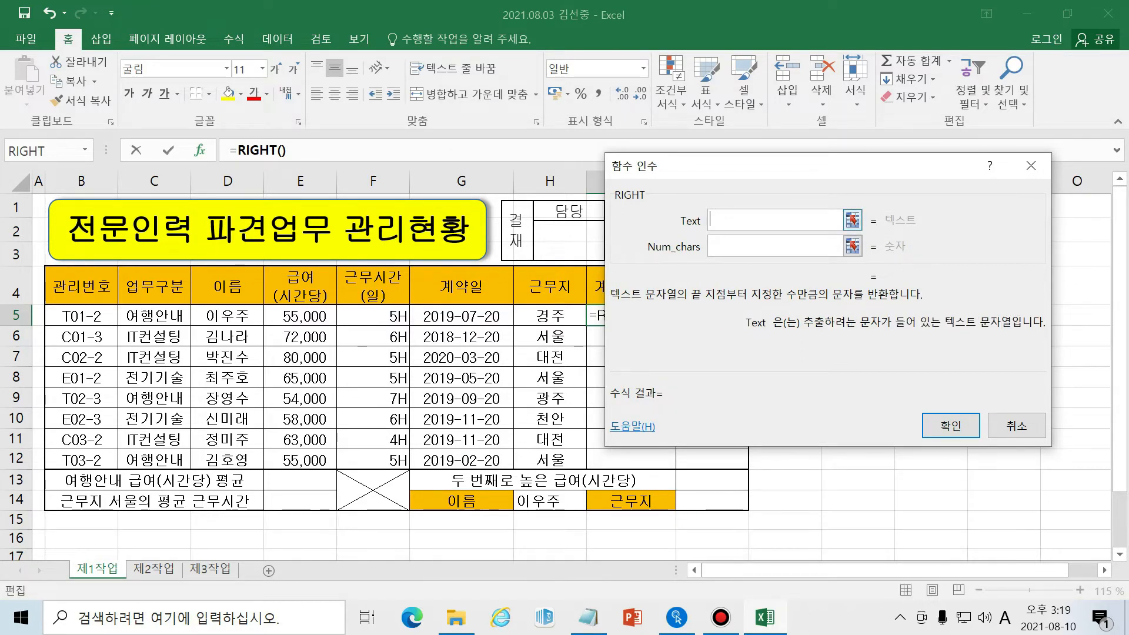
{"action": "key", "text": "Tab"}
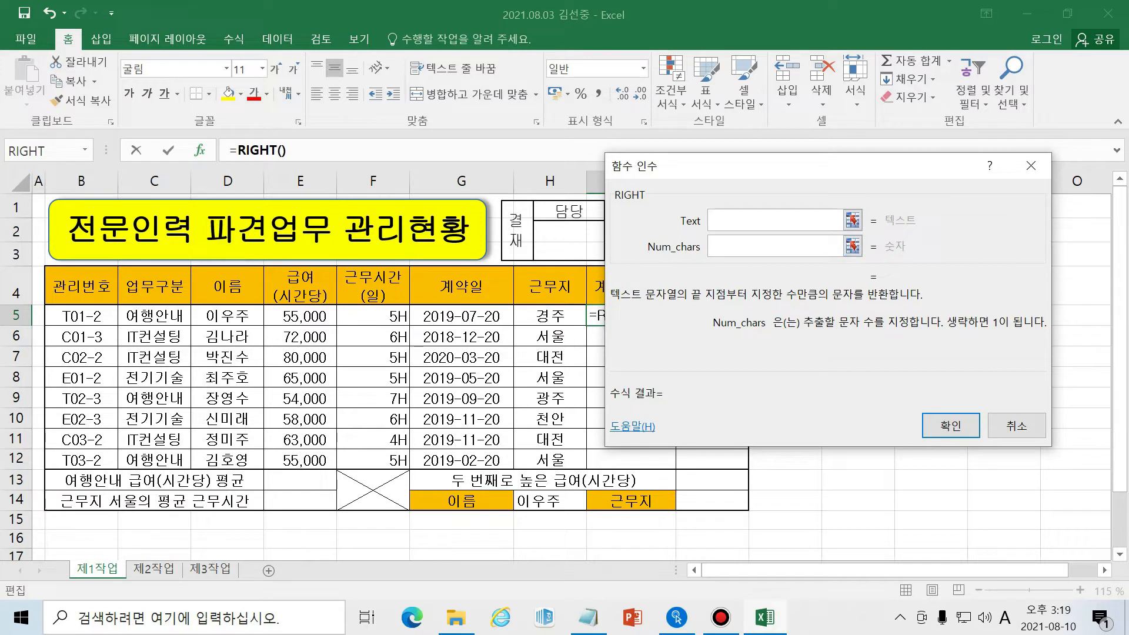
{"action": "key", "text": "shift+Tab"}
{"action": "key", "text": "Tab"}
{"action": "key", "text": "shift+Tab"}
{"action": "key", "text": "Tab"}
{"action": "key", "text": "shift+Tab"}
{"action": "key", "text": "Tab"}
{"action": "key", "text": "shift+Tab"}
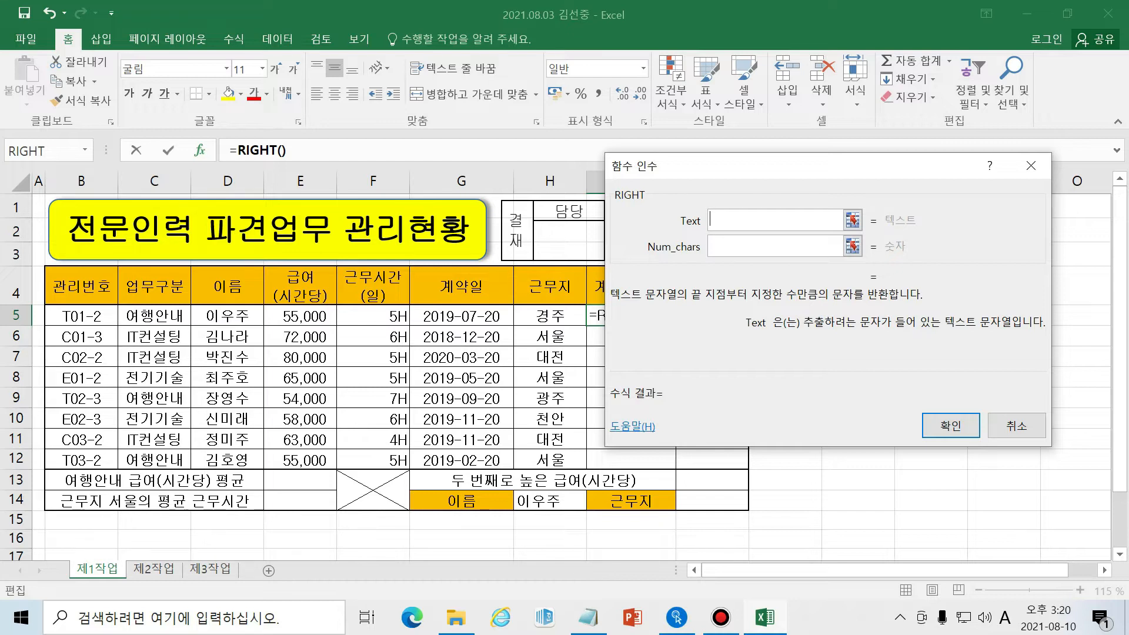
Set RIGHT's text to the 관리번호 cell B5 and its character count to 1, and insert it in I5.
{"action": "left_click", "coordinate": [81, 315]}
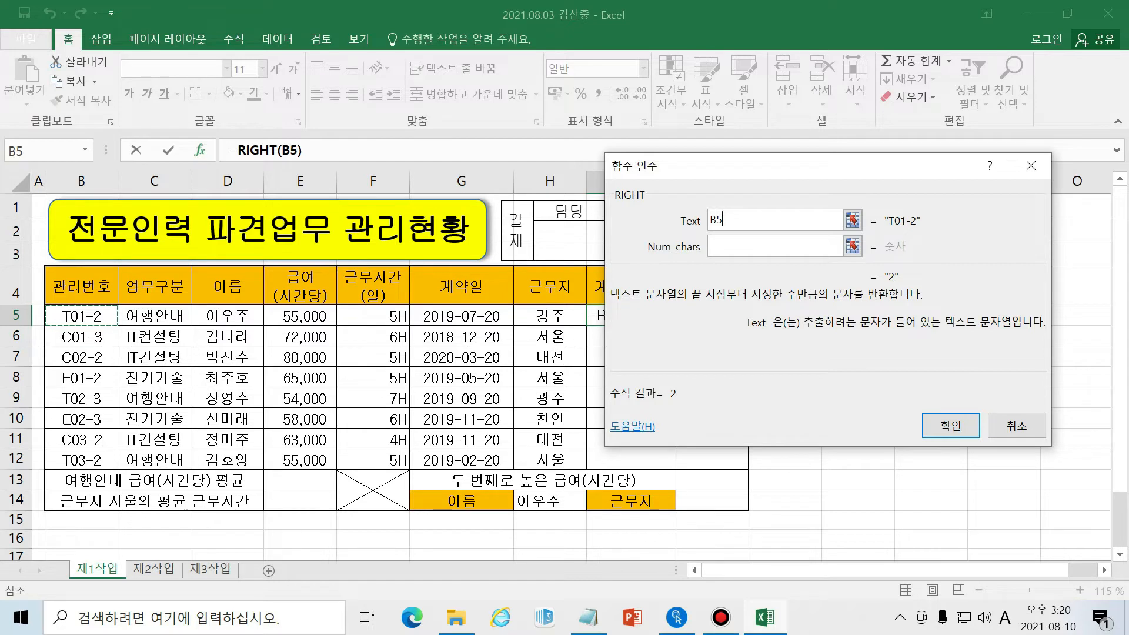
{"action": "left_click", "coordinate": [774, 246]}
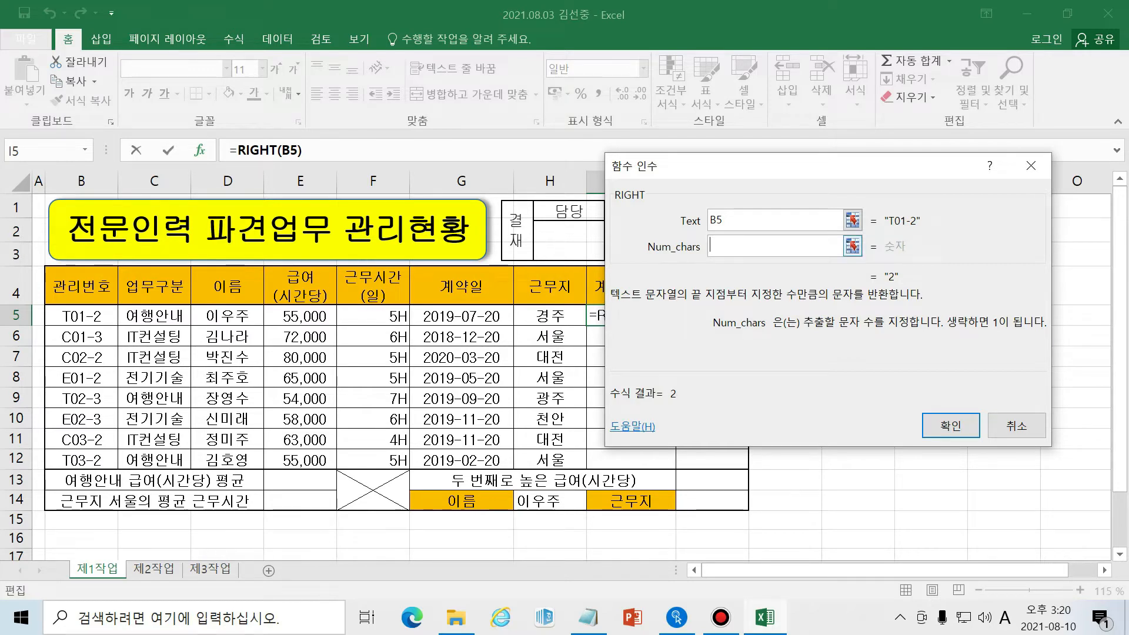
{"action": "type", "text": "1"}
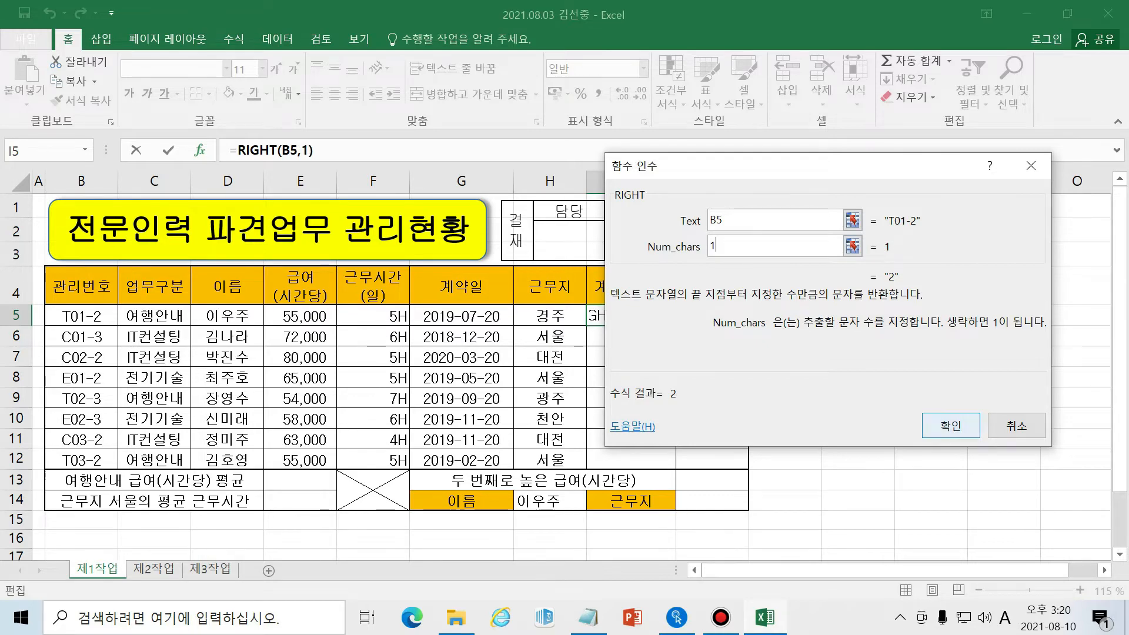
{"action": "key", "text": "Return"}
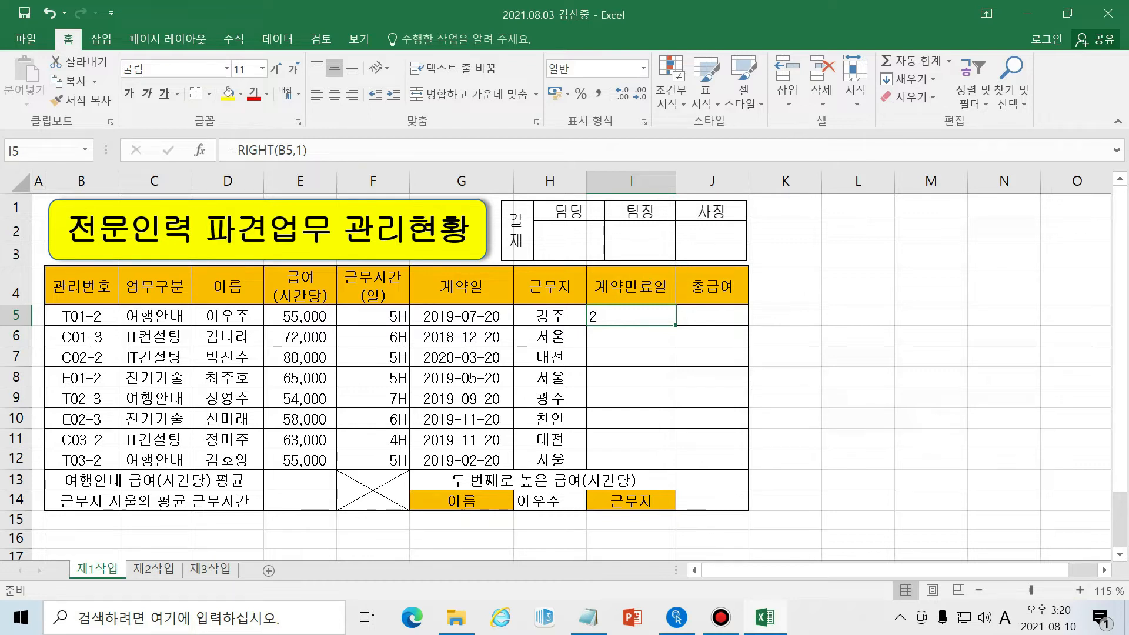
Extend the formula in I5 to =G5+RIGHT(B5,1)*30*12.
{"action": "left_click", "coordinate": [236, 150]}
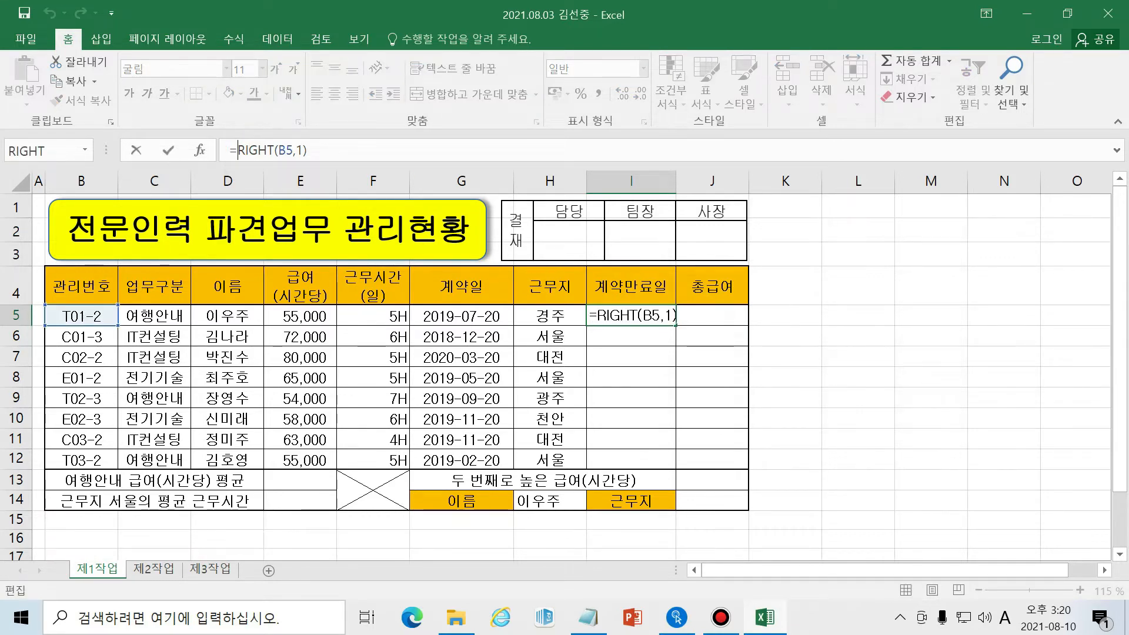
{"action": "left_click", "coordinate": [470, 316]}
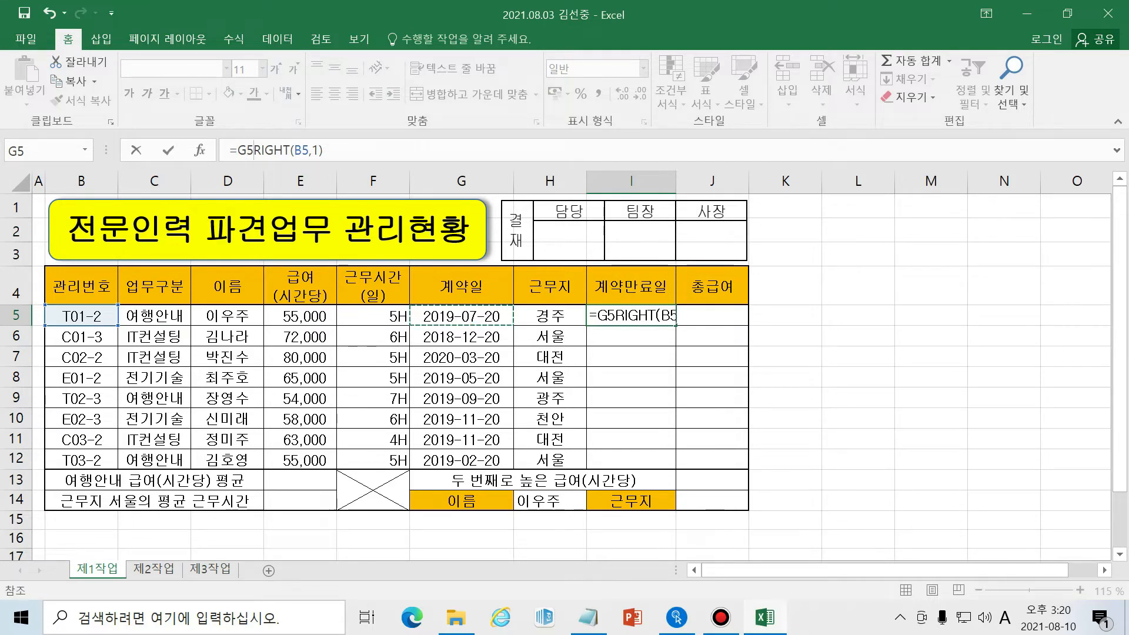
{"action": "type", "text": "+"}
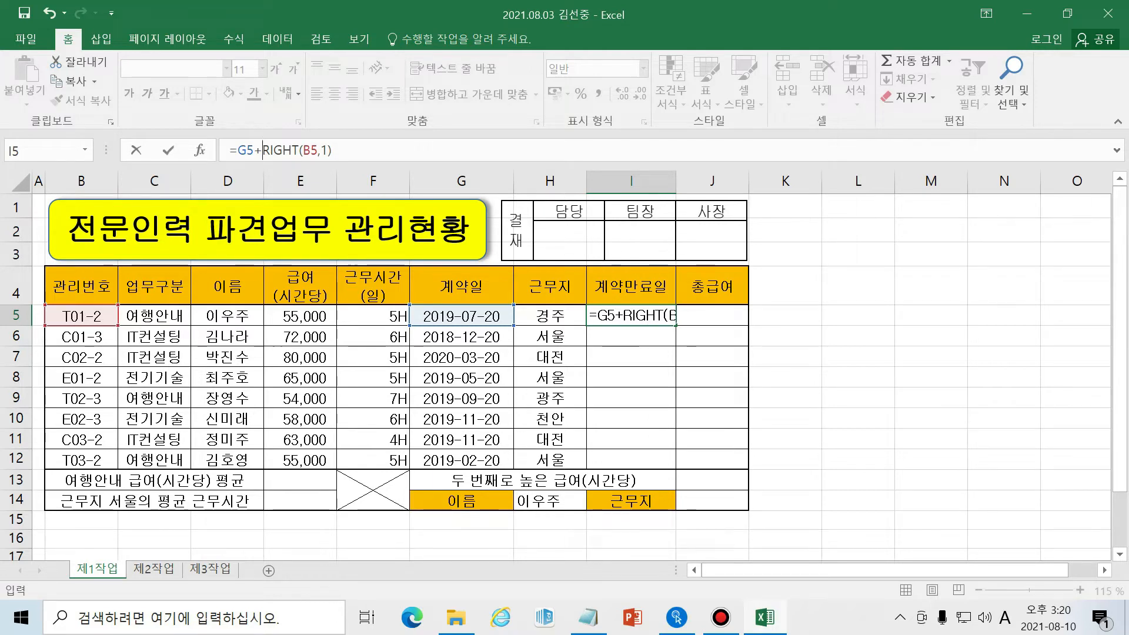
{"action": "left_click", "coordinate": [369, 152]}
{"action": "type", "text": "*"}
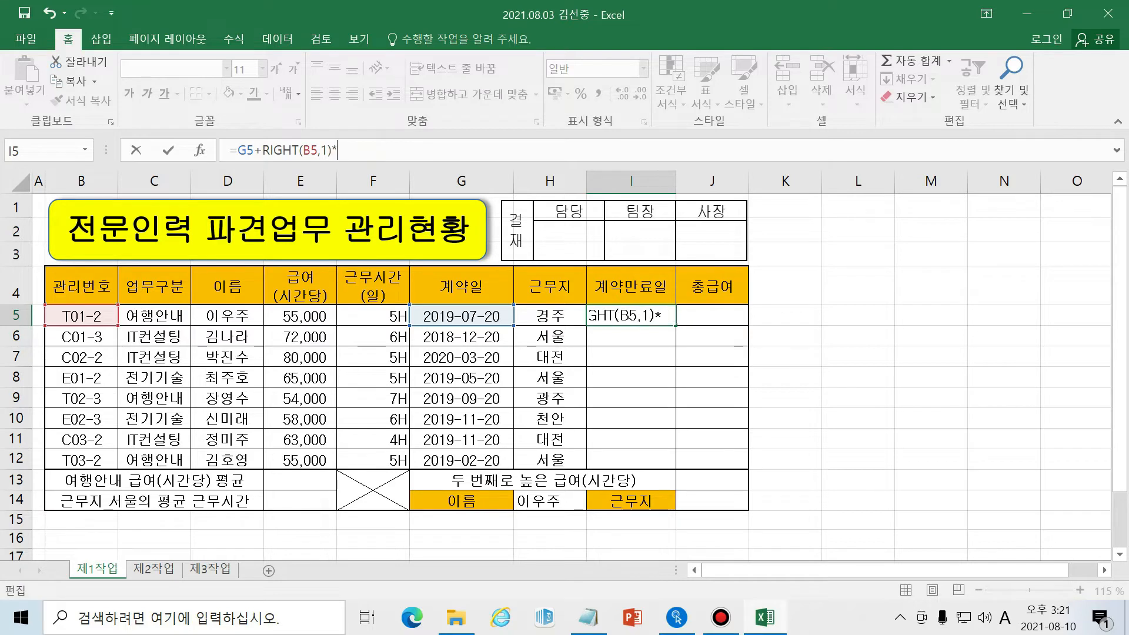
{"action": "type", "text": "30*12"}
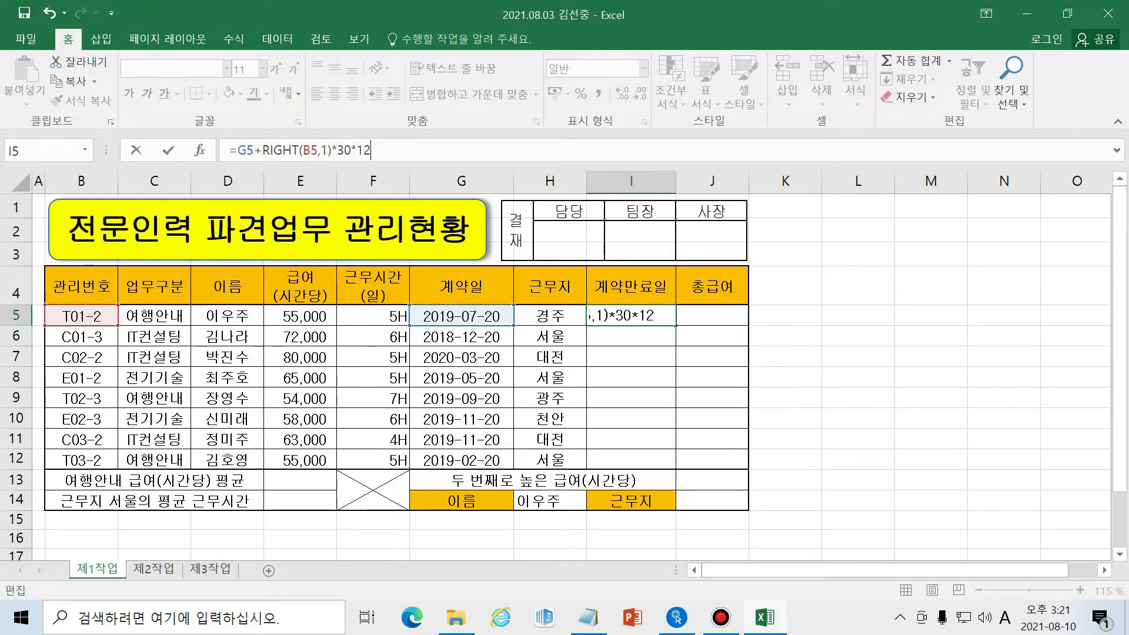
{"action": "key", "text": "Return"}
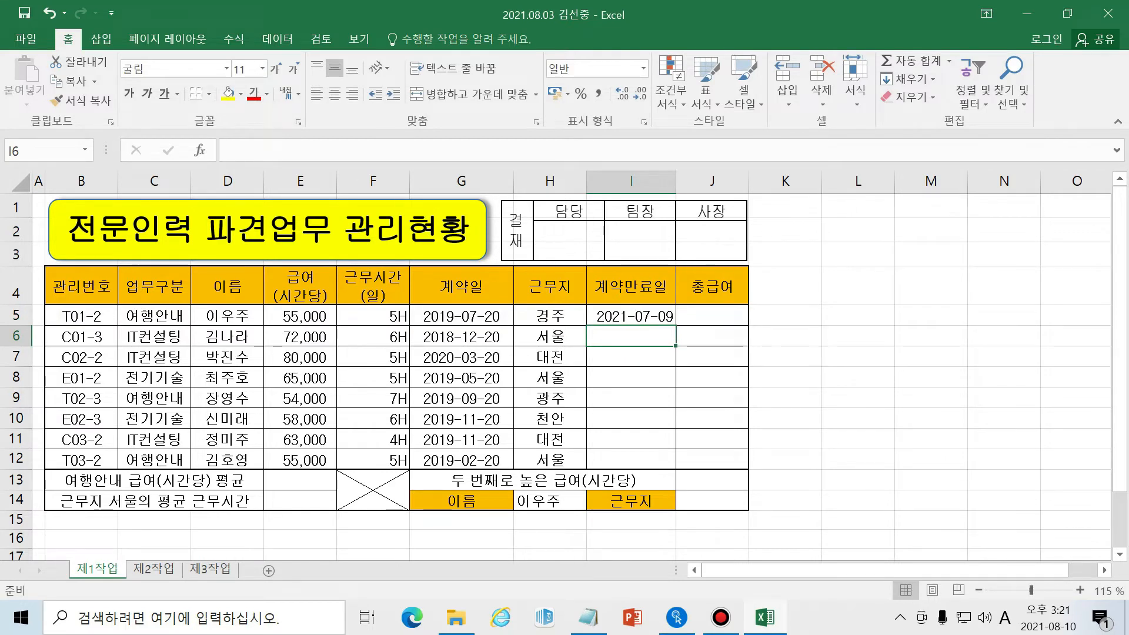
Fill the 계약만료일 formula from I5 down through I12.
{"action": "left_click", "coordinate": [645, 315]}
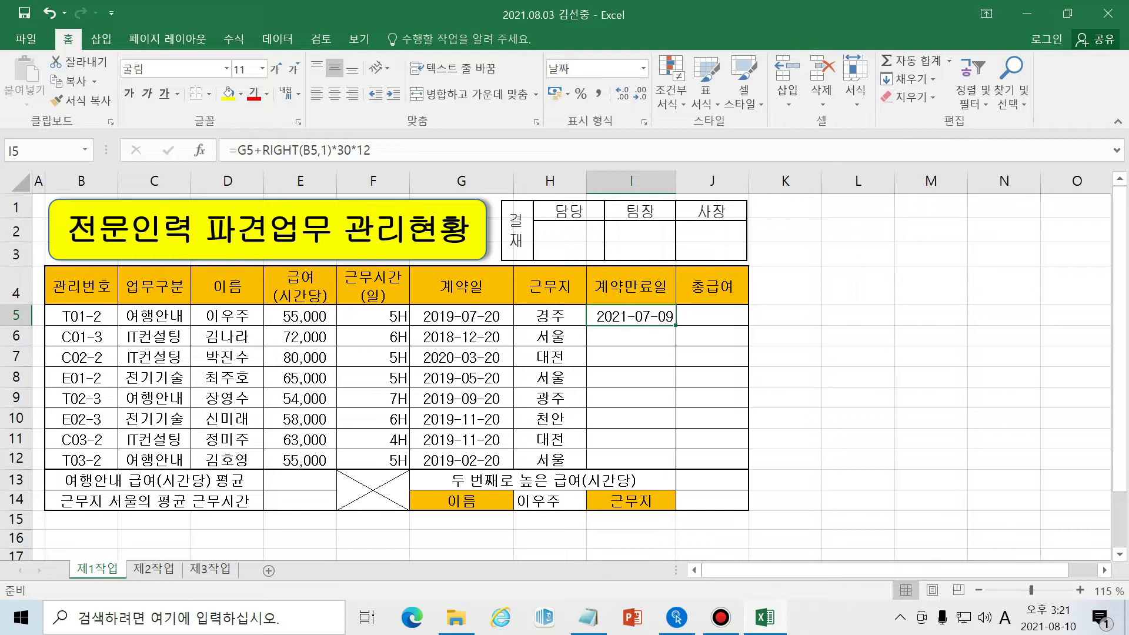
{"action": "left_click", "coordinate": [617, 335]}
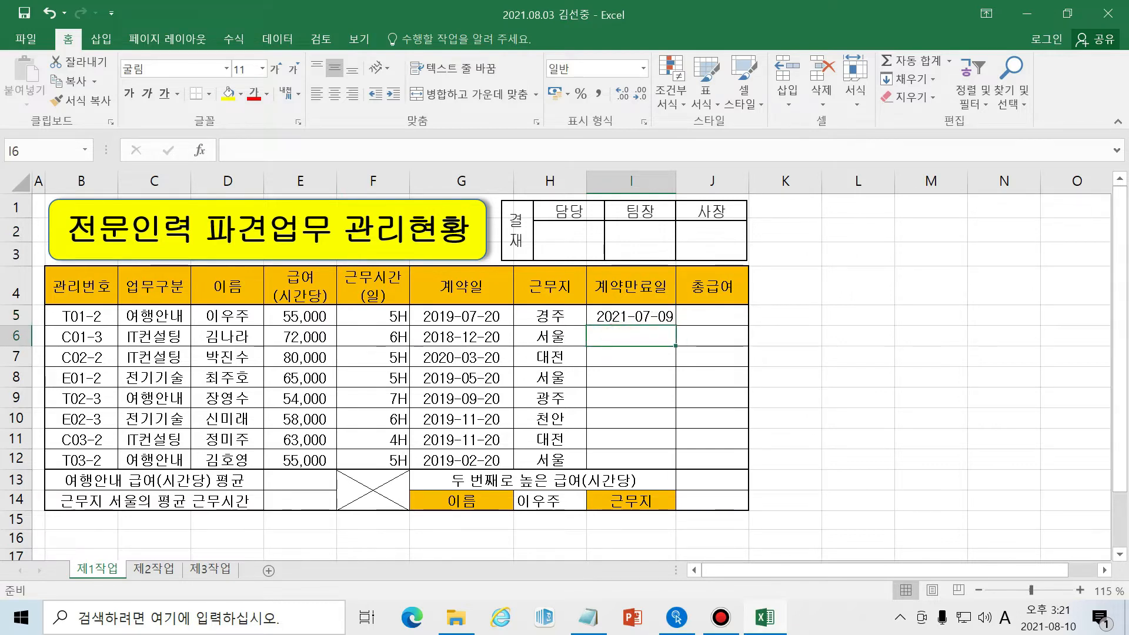
{"action": "left_click", "coordinate": [638, 316]}
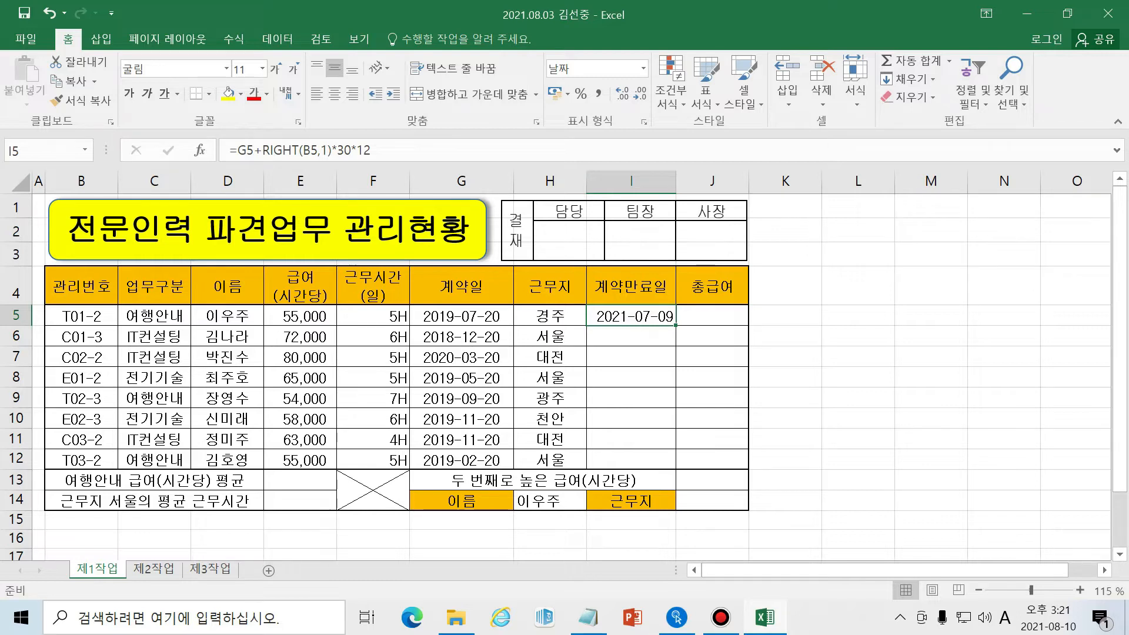
{"action": "left_click_drag", "start_coordinate": [675, 325], "coordinate": [676, 465]}
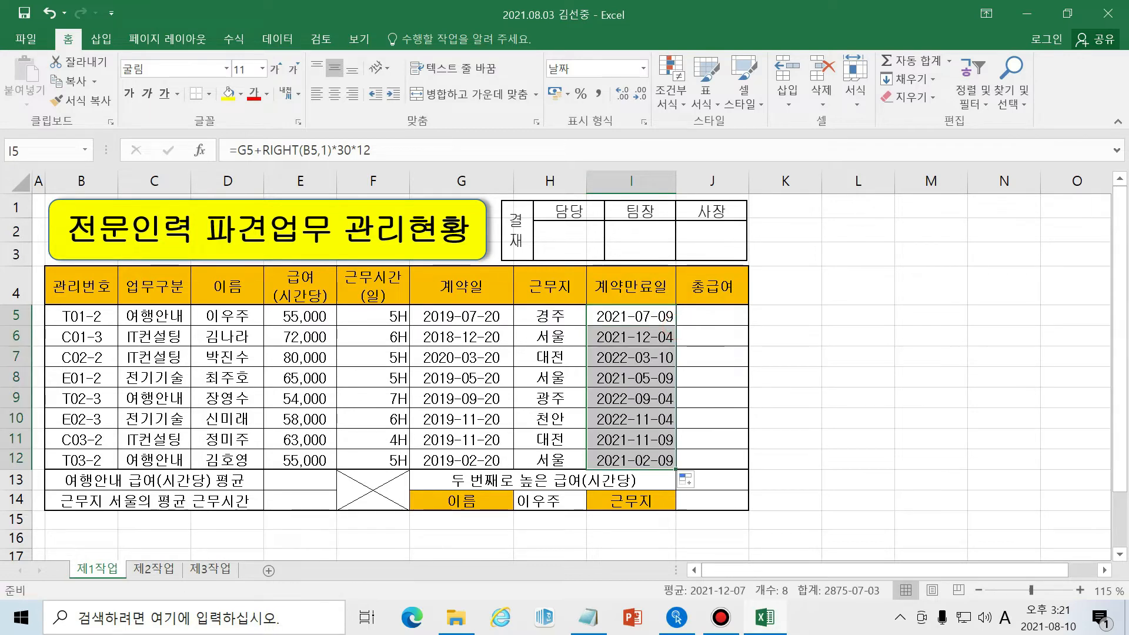
Examine the copied 계약만료일 formulas in the cells from I5 to I12.
{"action": "left_click", "coordinate": [638, 335]}
{"action": "left_click", "coordinate": [620, 359]}
{"action": "left_click", "coordinate": [635, 399]}
{"action": "left_click", "coordinate": [642, 377]}
{"action": "left_click", "coordinate": [642, 351]}
{"action": "left_click", "coordinate": [645, 329]}
{"action": "left_click", "coordinate": [642, 320]}
{"action": "left_click", "coordinate": [638, 372]}
{"action": "left_click", "coordinate": [636, 430]}
{"action": "left_click", "coordinate": [638, 458]}
{"action": "left_click", "coordinate": [640, 398]}
{"action": "left_click", "coordinate": [644, 357]}
{"action": "left_click", "coordinate": [646, 335]}
{"action": "left_click", "coordinate": [647, 419]}
{"action": "left_click", "coordinate": [647, 459]}
{"action": "left_click", "coordinate": [646, 379]}
{"action": "left_click", "coordinate": [639, 361]}
{"action": "left_click", "coordinate": [640, 337]}
{"action": "left_click", "coordinate": [640, 357]}
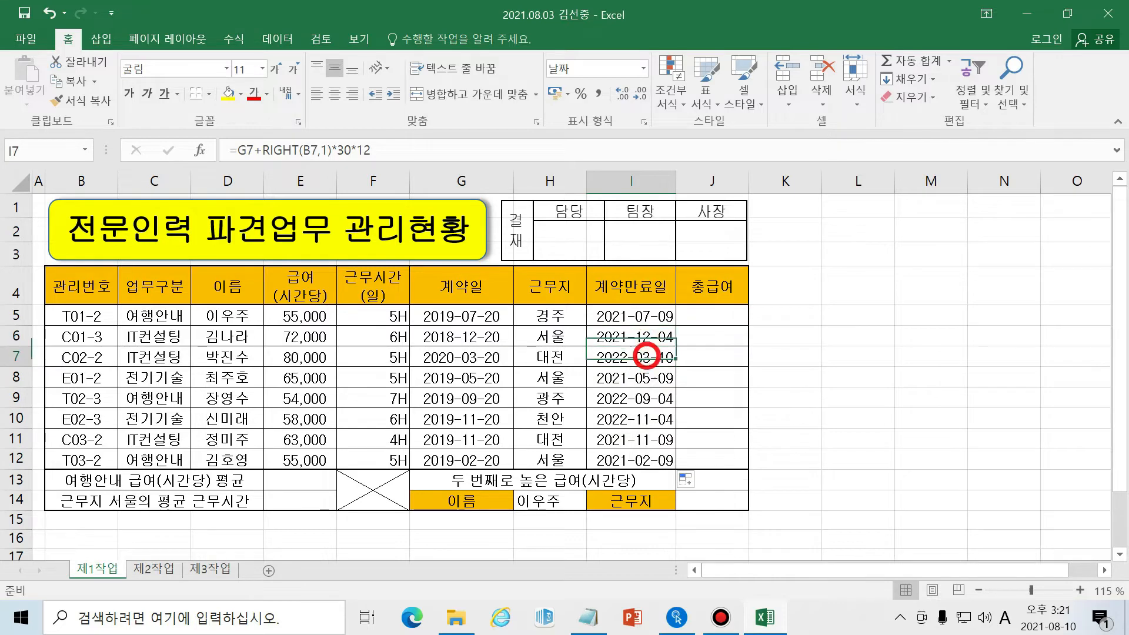
{"action": "left_click", "coordinate": [641, 336]}
{"action": "left_click", "coordinate": [641, 370]}
{"action": "left_click", "coordinate": [638, 342]}
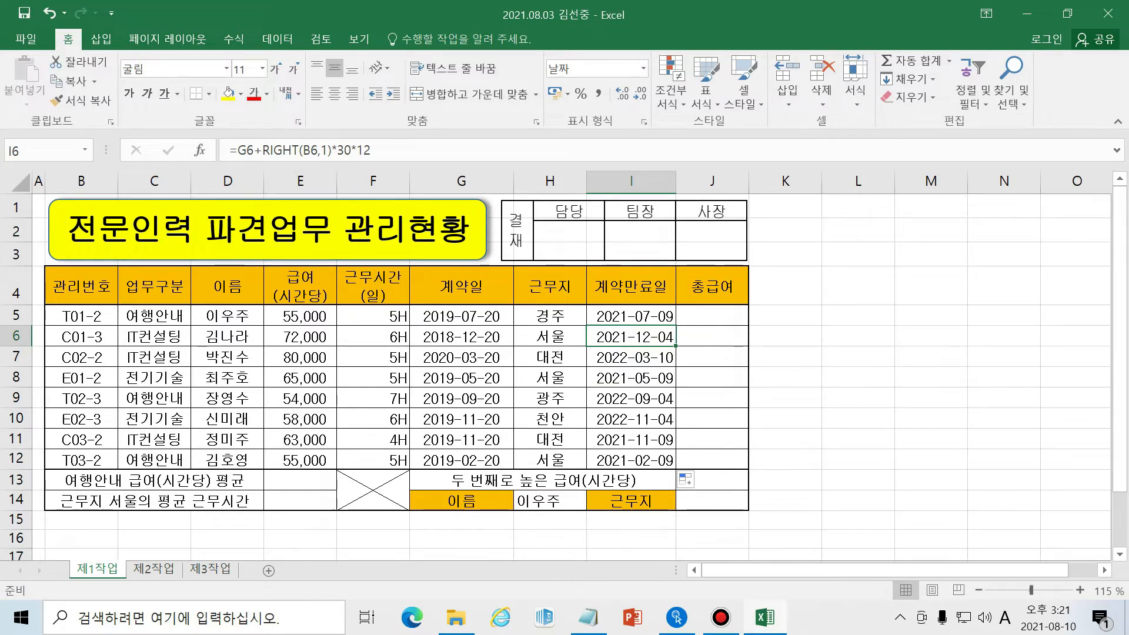
Inspect the cell references in I6's formula and compare them with the formula in I8.
{"action": "key", "text": "F2"}
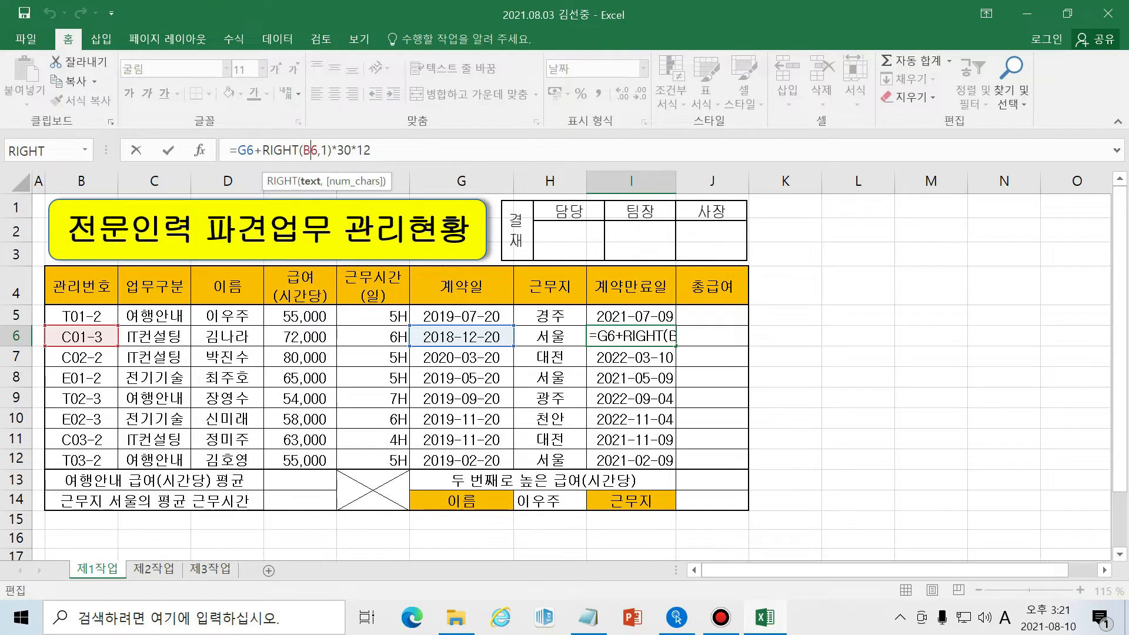
{"action": "key", "text": "ctrl+Return"}
{"action": "key", "text": "Down"}
{"action": "key", "text": "Down"}
{"action": "key", "text": "Down"}
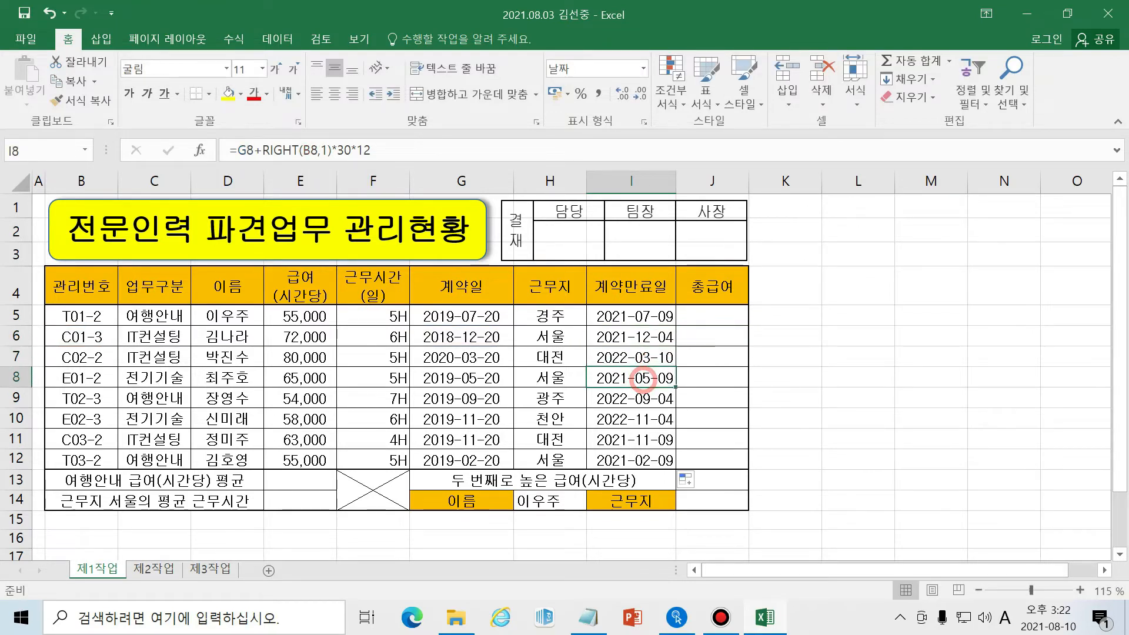
{"action": "left_click", "coordinate": [627, 379]}
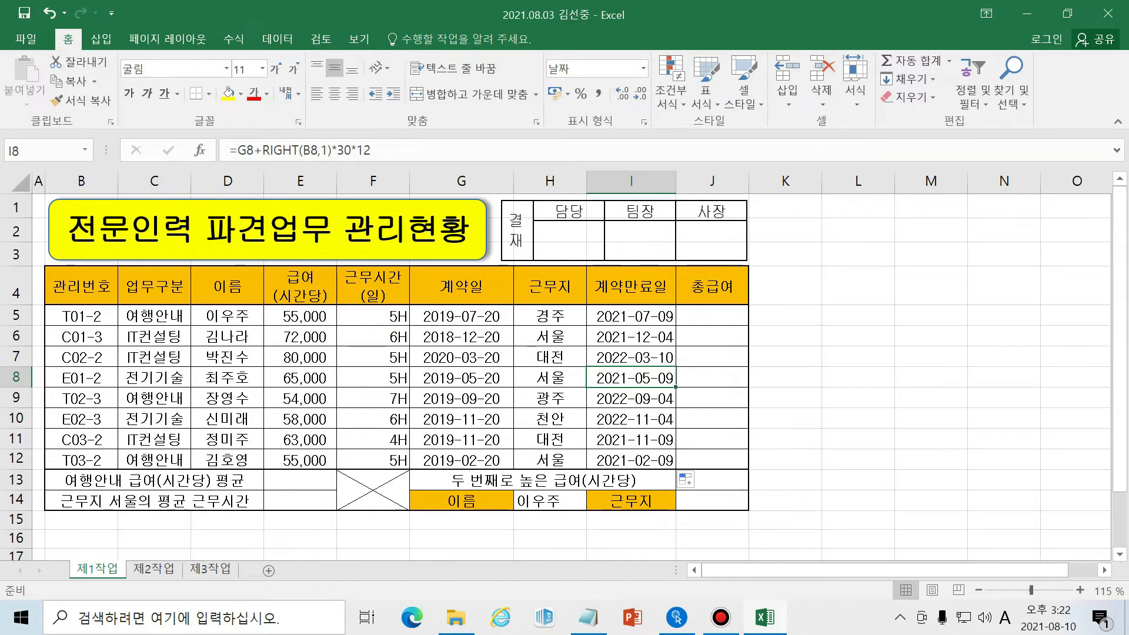
Go through the 계약만료일 column once more from I5, checking how the row references change in each formula.
{"action": "left_click", "coordinate": [631, 316]}
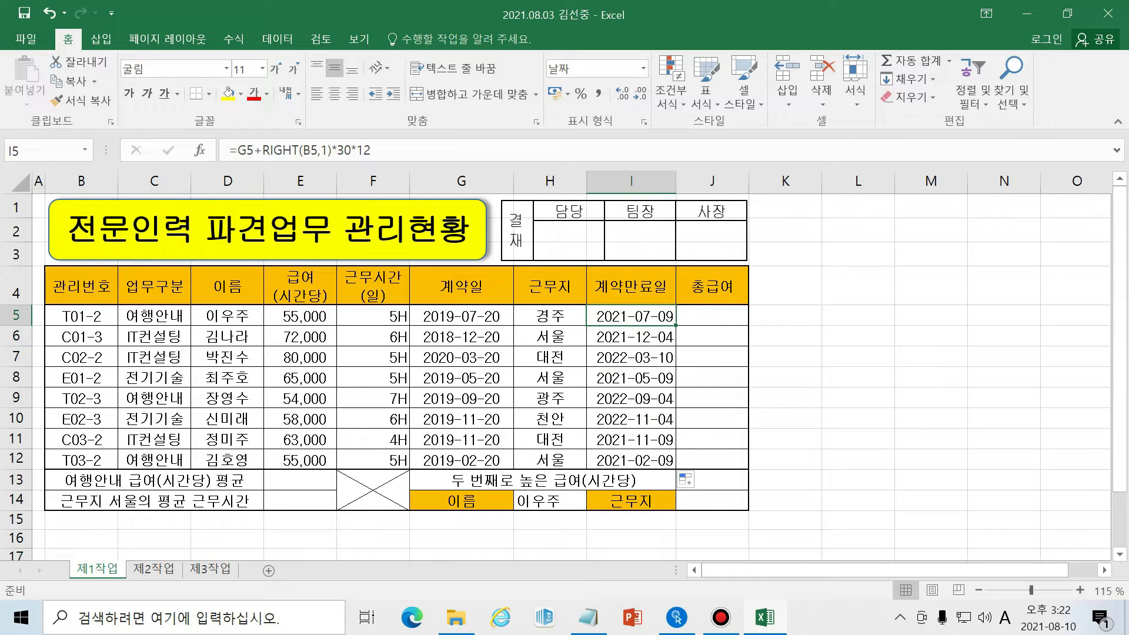
{"action": "left_click", "coordinate": [625, 340]}
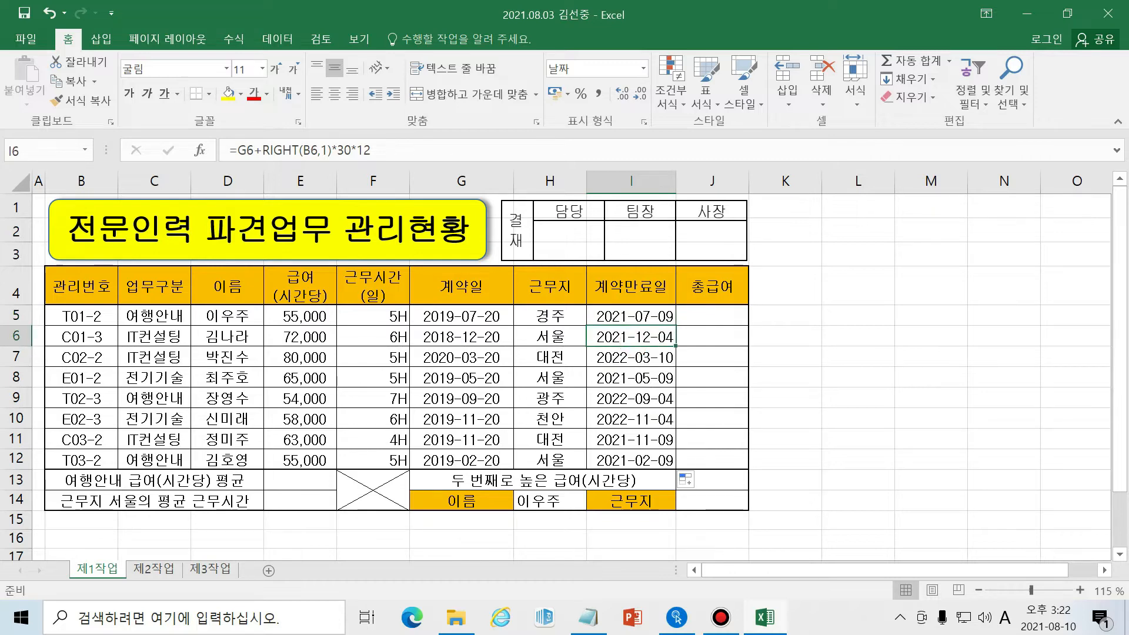
{"action": "left_click", "coordinate": [626, 359]}
{"action": "left_click", "coordinate": [632, 379]}
{"action": "left_click", "coordinate": [639, 403]}
{"action": "left_click", "coordinate": [639, 419]}
{"action": "left_click", "coordinate": [640, 456]}
{"action": "left_click", "coordinate": [641, 441]}
{"action": "left_click", "coordinate": [659, 314]}
{"action": "left_click", "coordinate": [659, 339]}
{"action": "left_click", "coordinate": [629, 365]}
{"action": "left_click", "coordinate": [634, 379]}
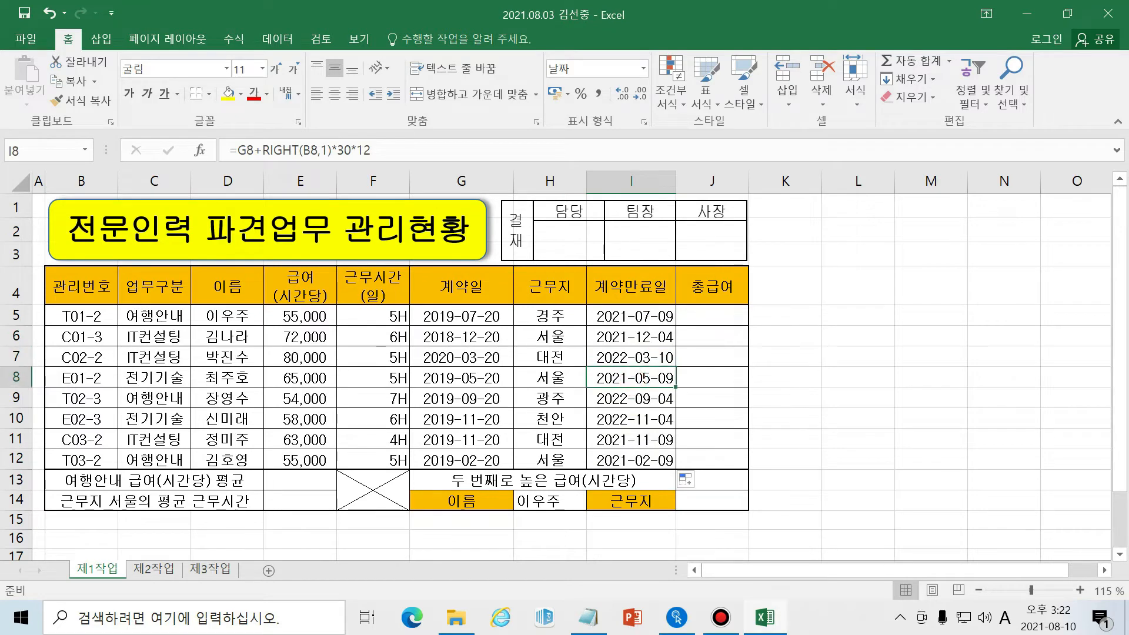
{"action": "left_click", "coordinate": [647, 398]}
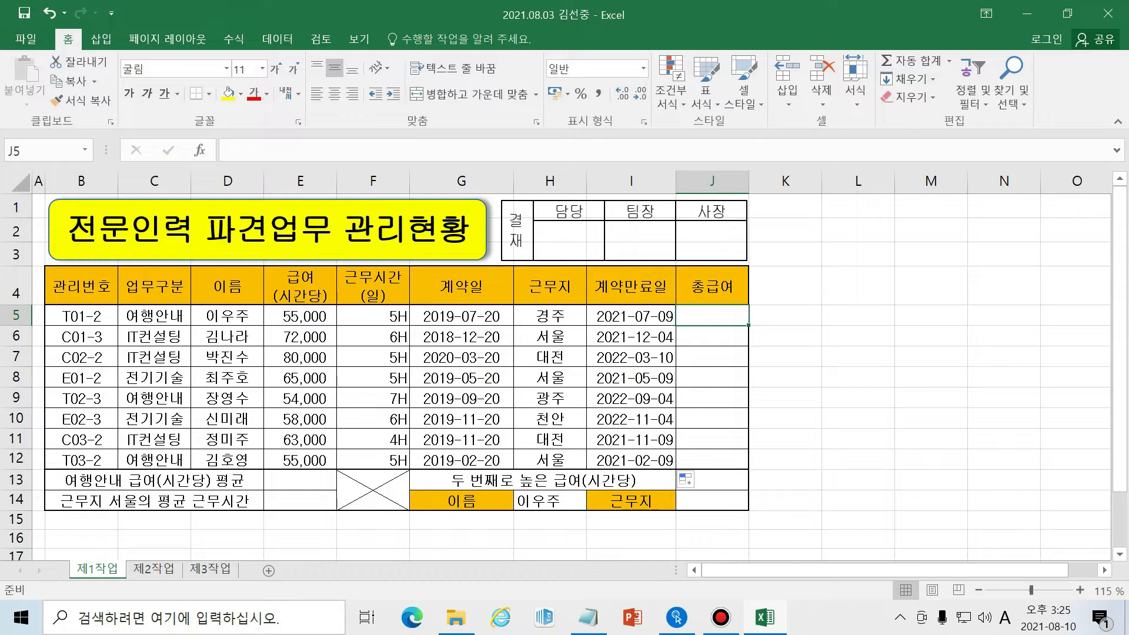
Search all function categories for "if" and insert the IF function in the 총급여 cell J5.
{"action": "left_click", "coordinate": [721, 320]}
{"action": "left_click", "coordinate": [200, 150]}
{"action": "left_click", "coordinate": [817, 204]}
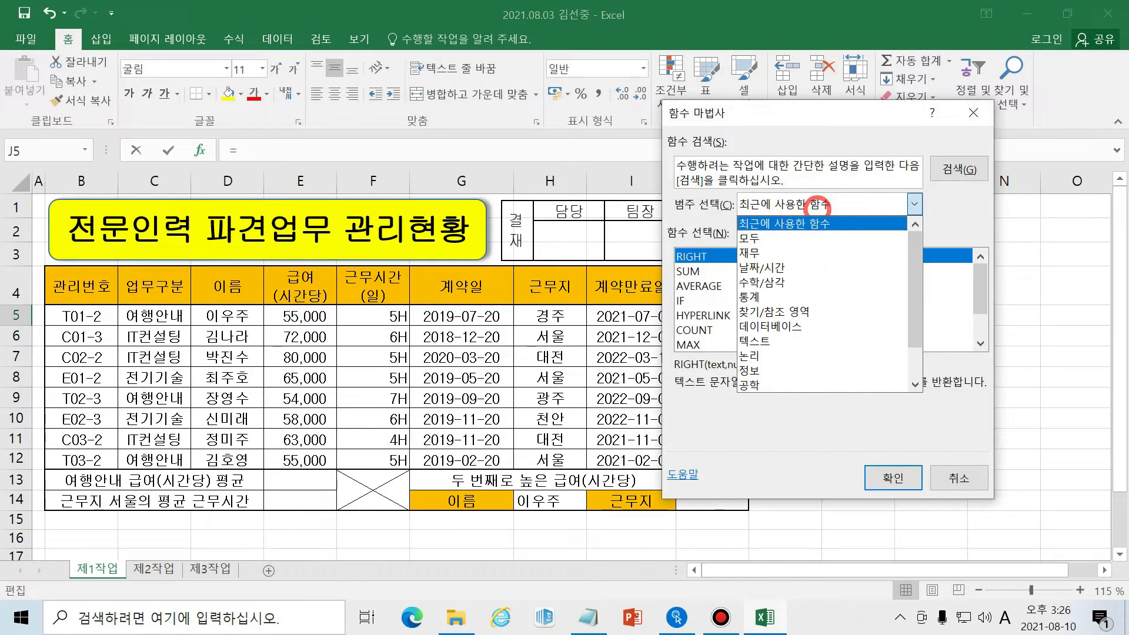
{"action": "left_click", "coordinate": [807, 232]}
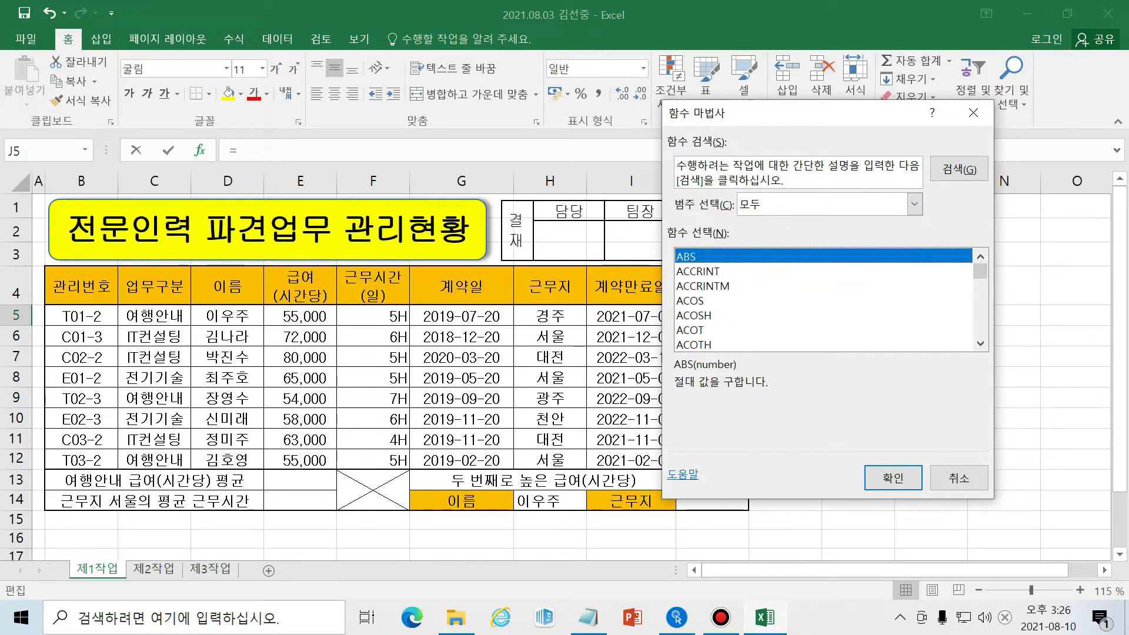
{"action": "left_click", "coordinate": [806, 174]}
{"action": "type", "text": "if"}
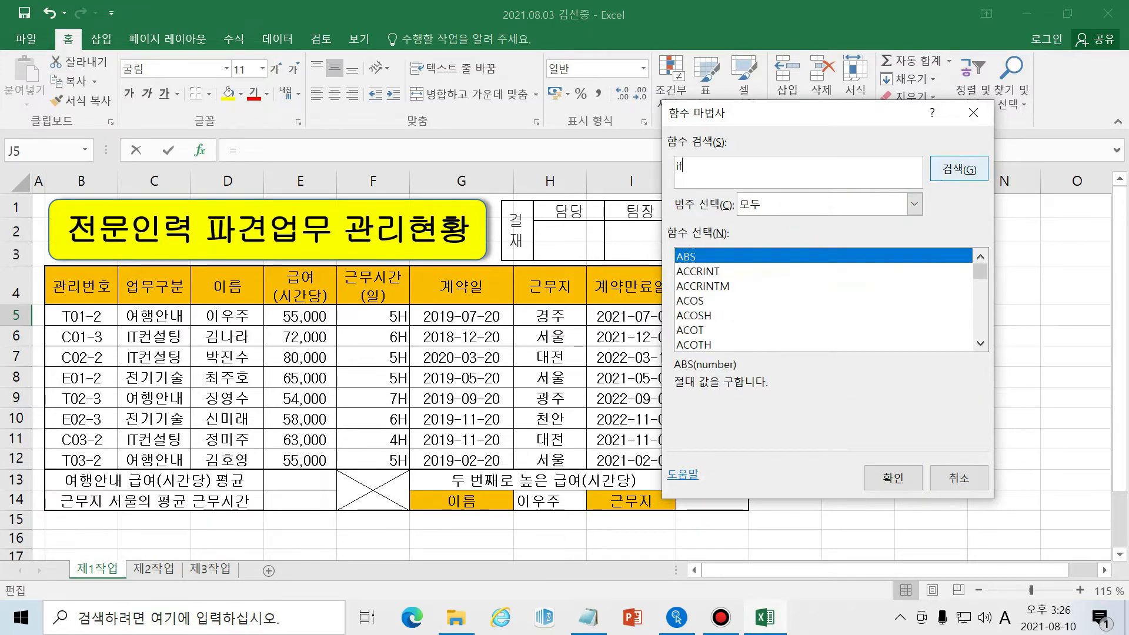
{"action": "left_click", "coordinate": [956, 169]}
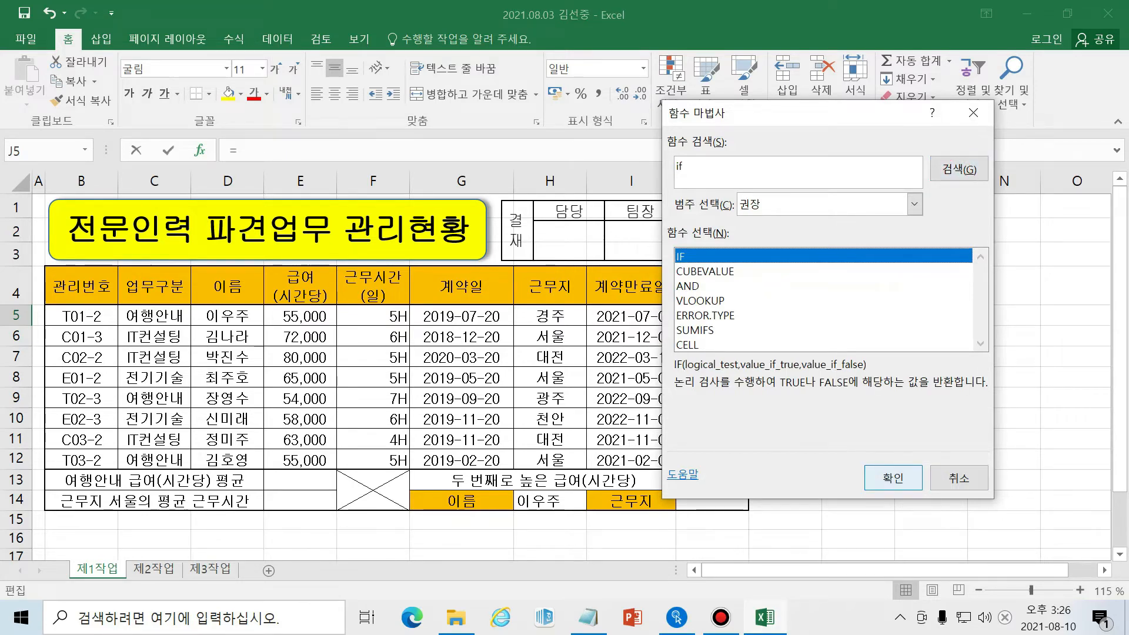
{"action": "left_click", "coordinate": [904, 475]}
Set the IF function's Logical_test for J5 to H5="서울".
{"action": "left_click_drag", "start_coordinate": [811, 147], "coordinate": [906, 146]}
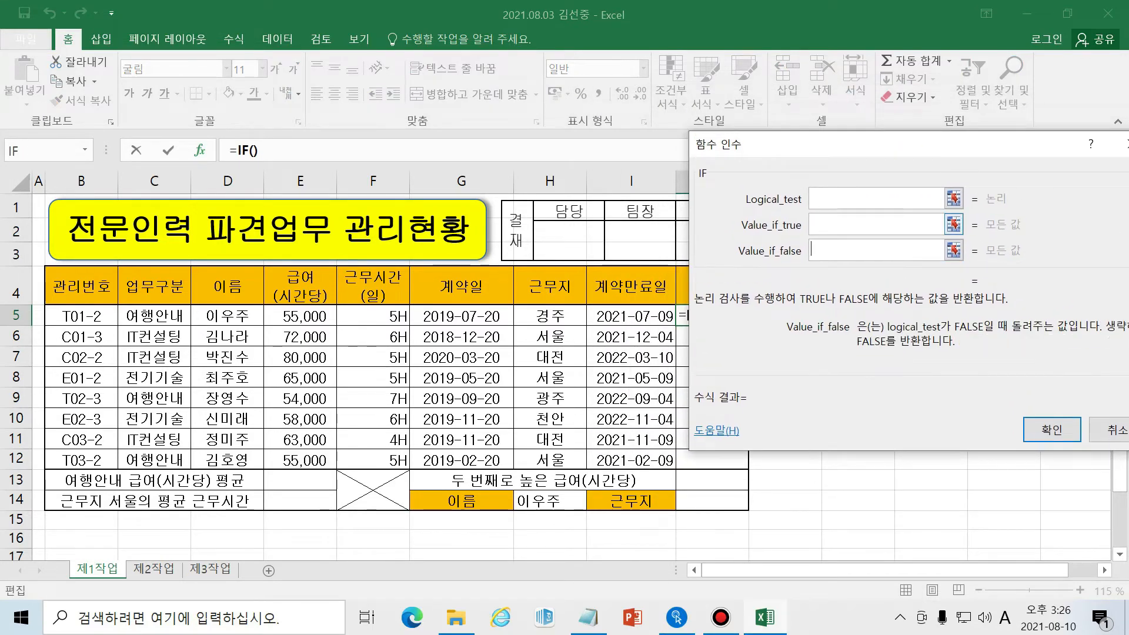
{"action": "left_click", "coordinate": [876, 199]}
{"action": "left_click", "coordinate": [875, 224]}
{"action": "left_click", "coordinate": [876, 250]}
{"action": "left_click", "coordinate": [876, 199]}
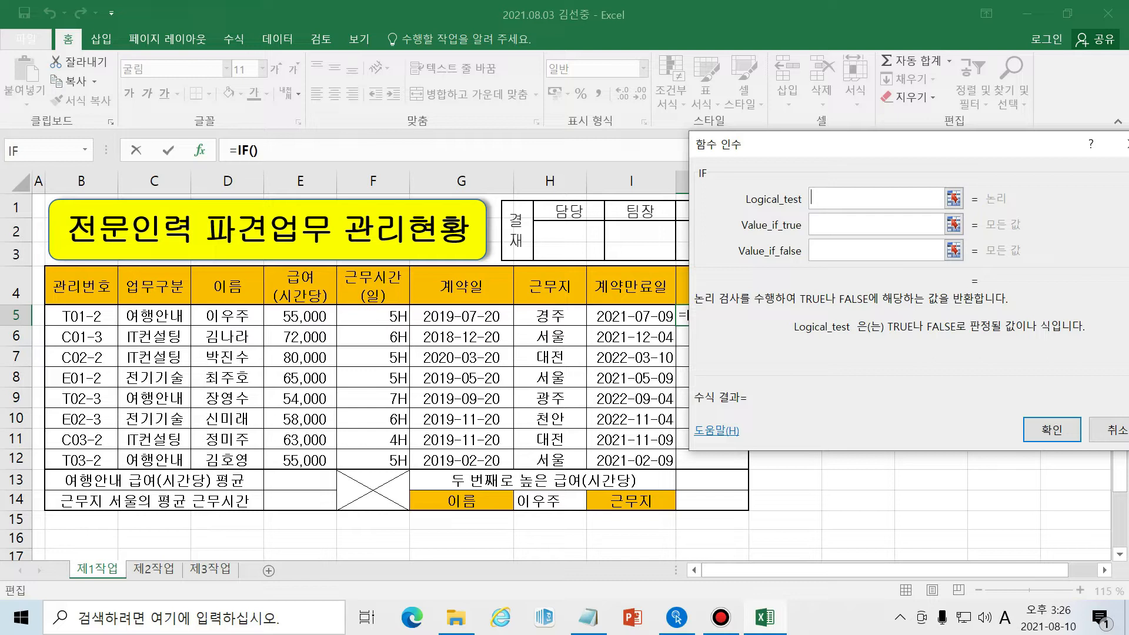
{"action": "left_click", "coordinate": [550, 316]}
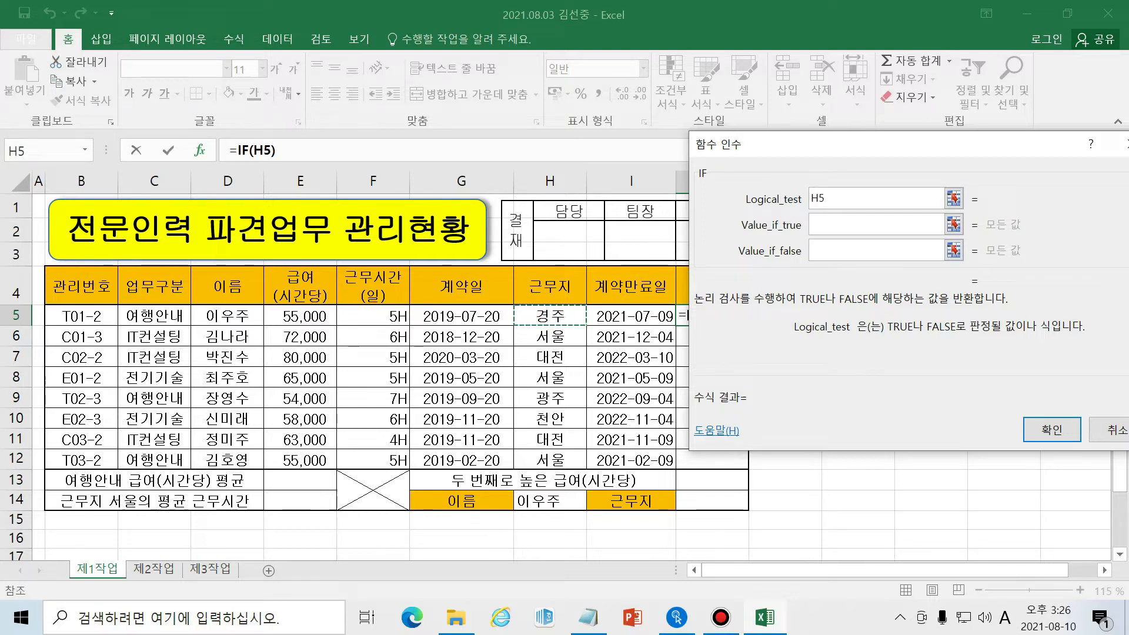
{"action": "type", "text": "="}
{"action": "key", "text": "Hangul"}
{"action": "type", "text": "성"}
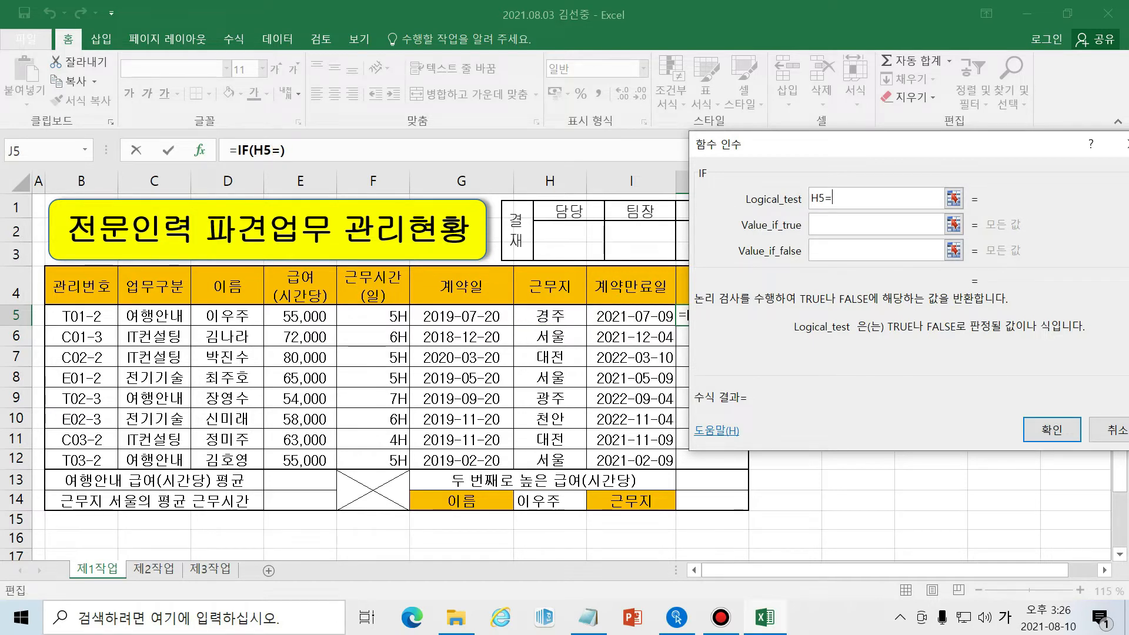
{"action": "type", "text": "울"}
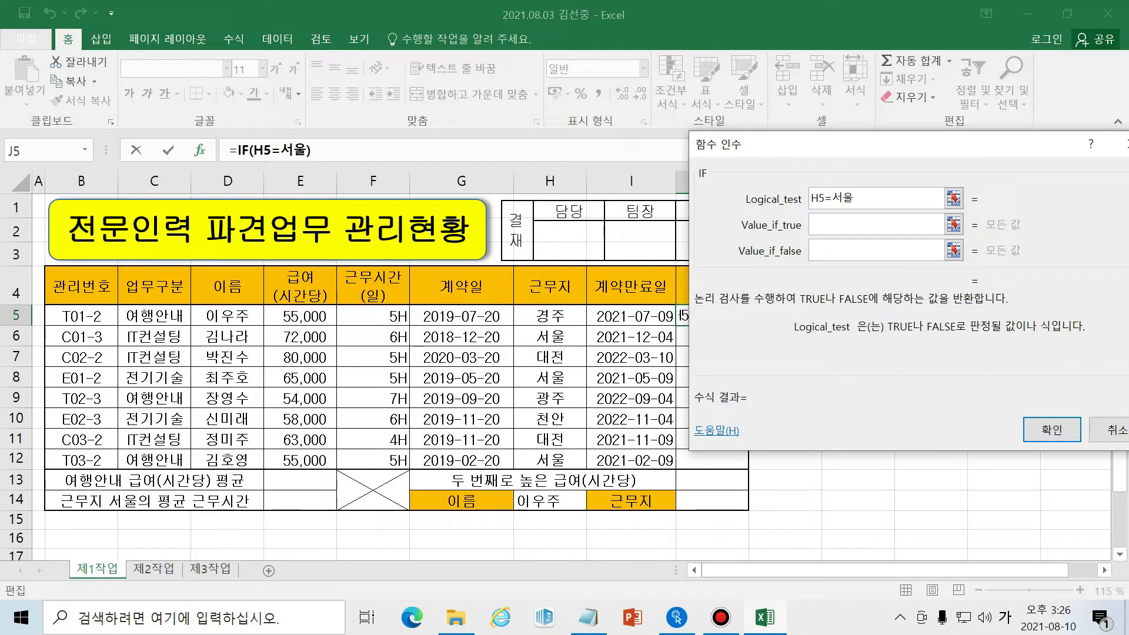
{"action": "type", "text": "\""}
{"action": "left_click", "coordinate": [832, 198]}
{"action": "type", "text": "\""}
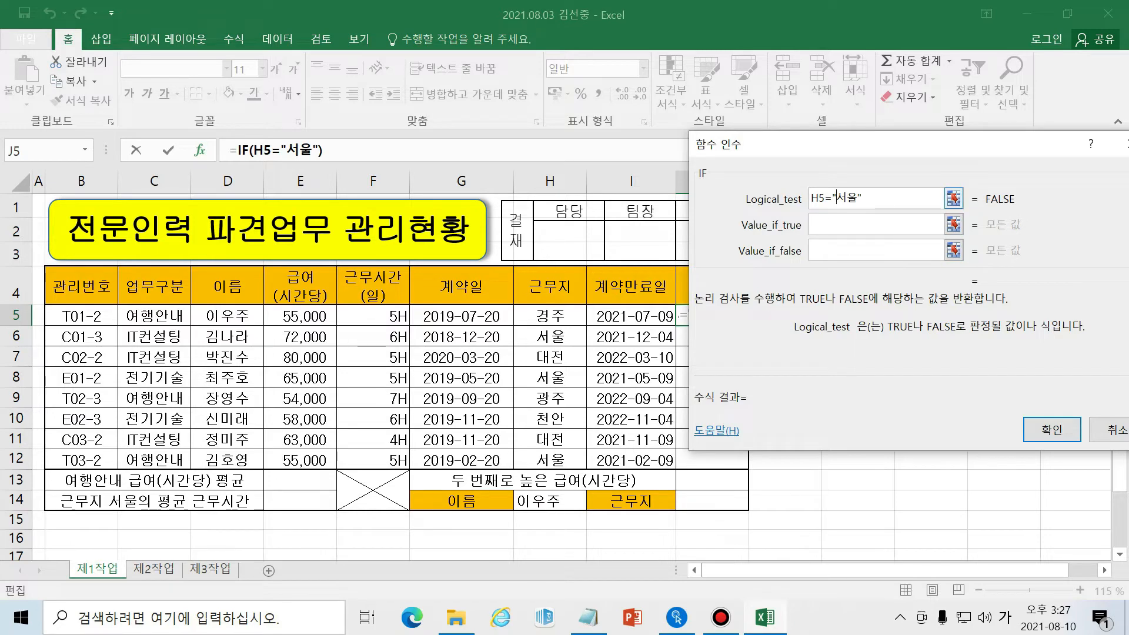
{"action": "mouse_move", "coordinate": [824, 198]}
{"action": "left_mouse_down"}
{"action": "mouse_move", "coordinate": [810, 198]}
{"action": "mouse_move", "coordinate": [862, 198]}
{"action": "mouse_move", "coordinate": [824, 198]}
{"action": "left_mouse_up"}
{"action": "left_click", "coordinate": [871, 198]}
{"action": "left_click_drag", "start_coordinate": [876, 144], "coordinate": [865, 144]}
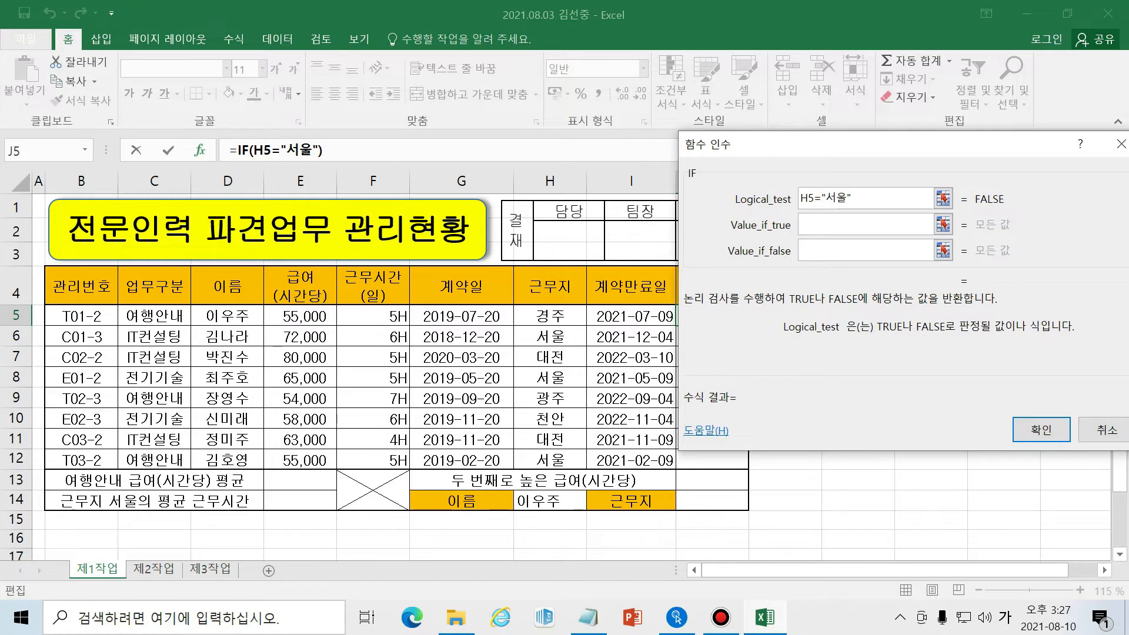
{"action": "left_click_drag", "start_coordinate": [979, 146], "coordinate": [996, 148]}
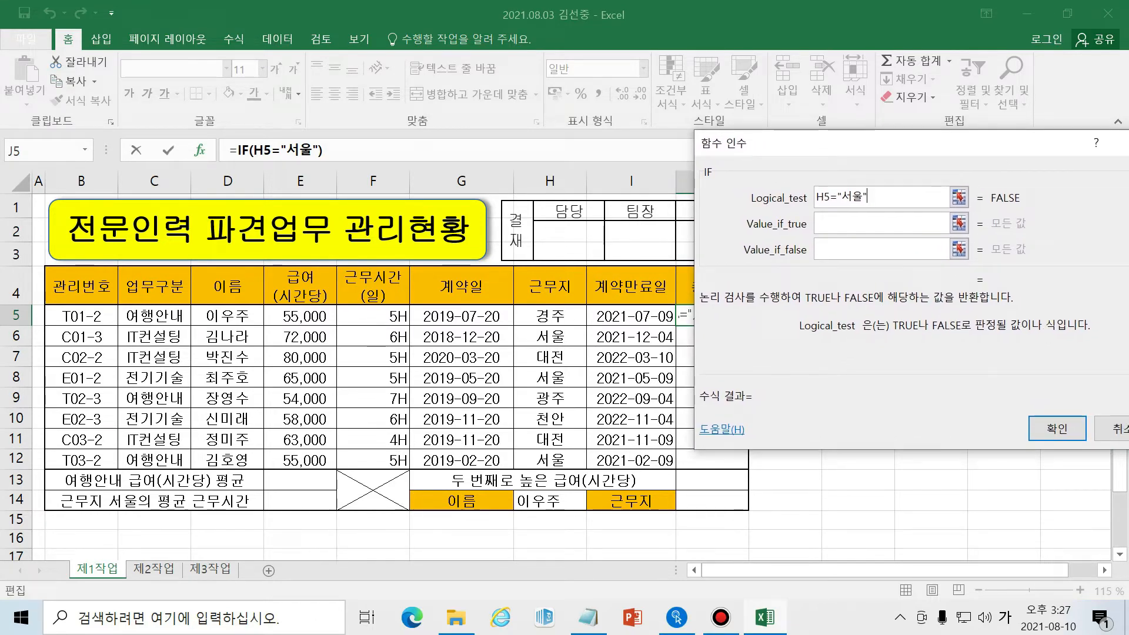
Set the IF function's Value_if_true to 1 and Value_if_false to 1.1, and enter the formula in J5.
{"action": "left_click", "coordinate": [882, 223]}
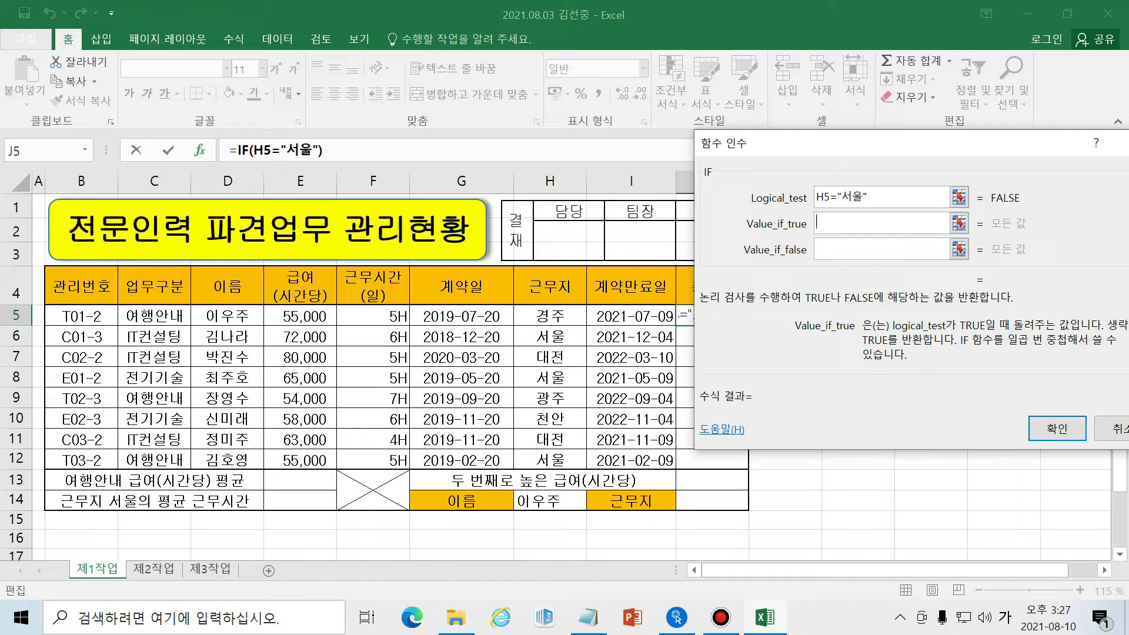
{"action": "type", "text": "1"}
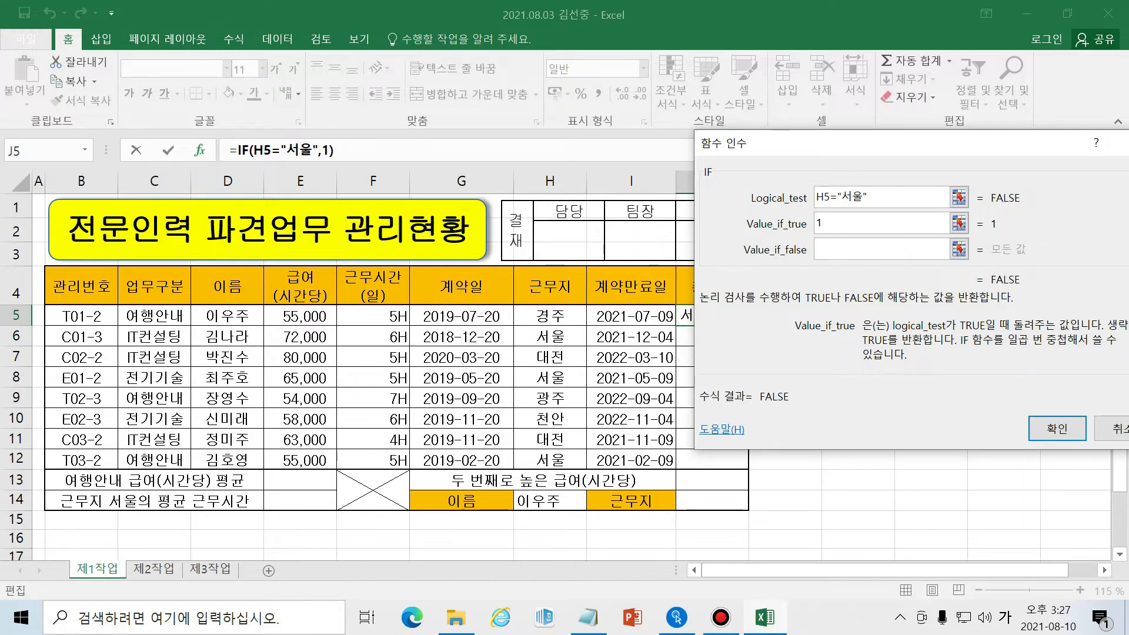
{"action": "key", "text": "Tab"}
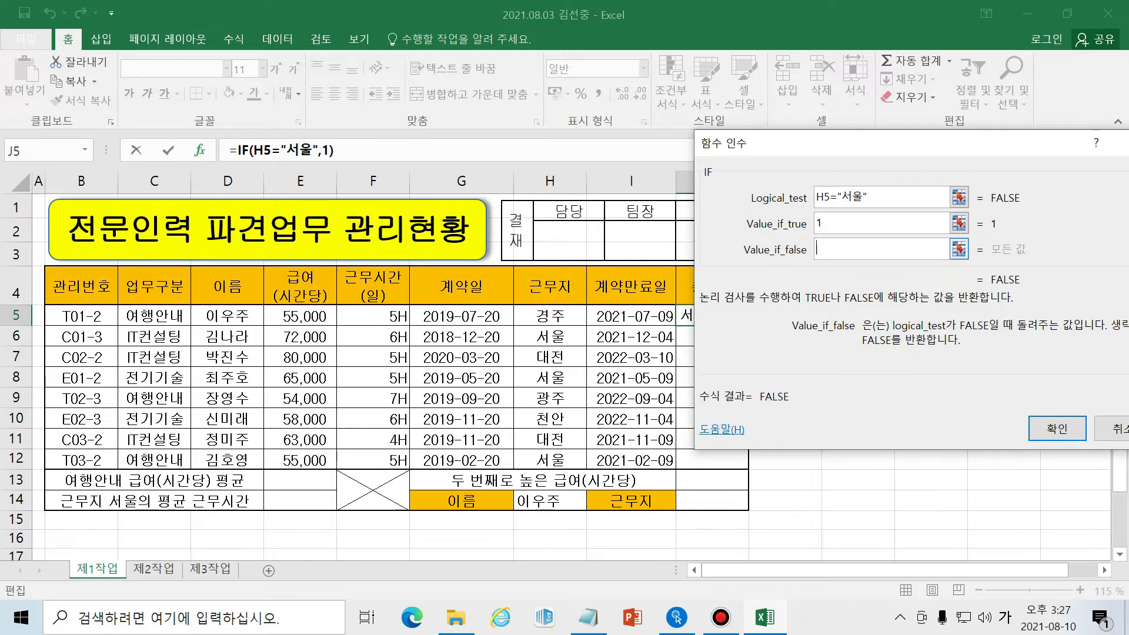
{"action": "type", "text": "1.1"}
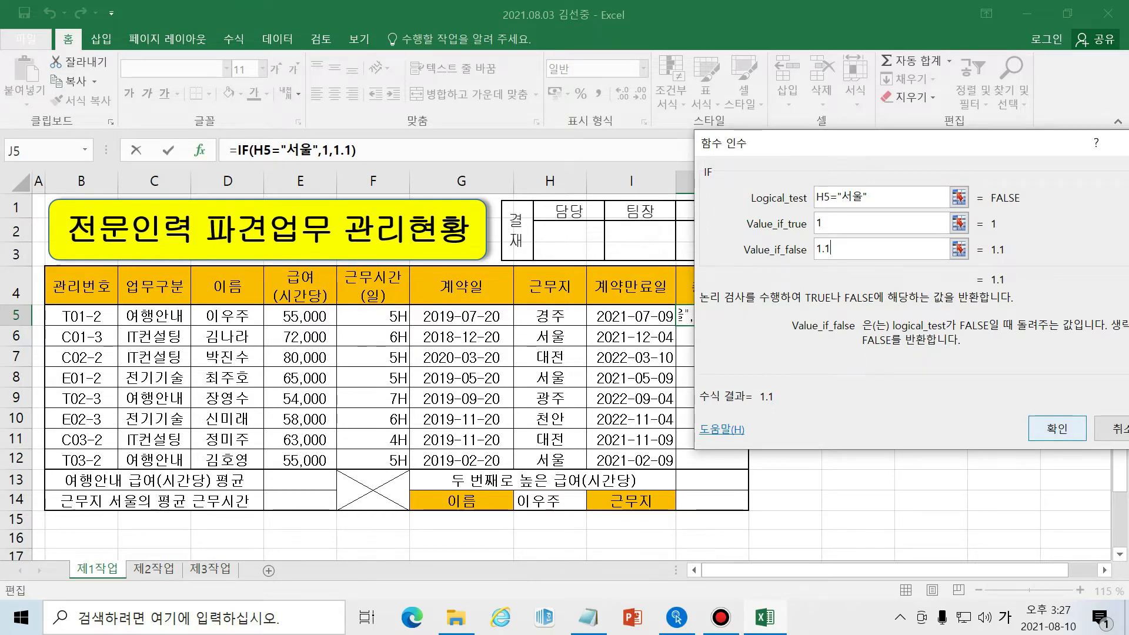
{"action": "key", "text": "Return"}
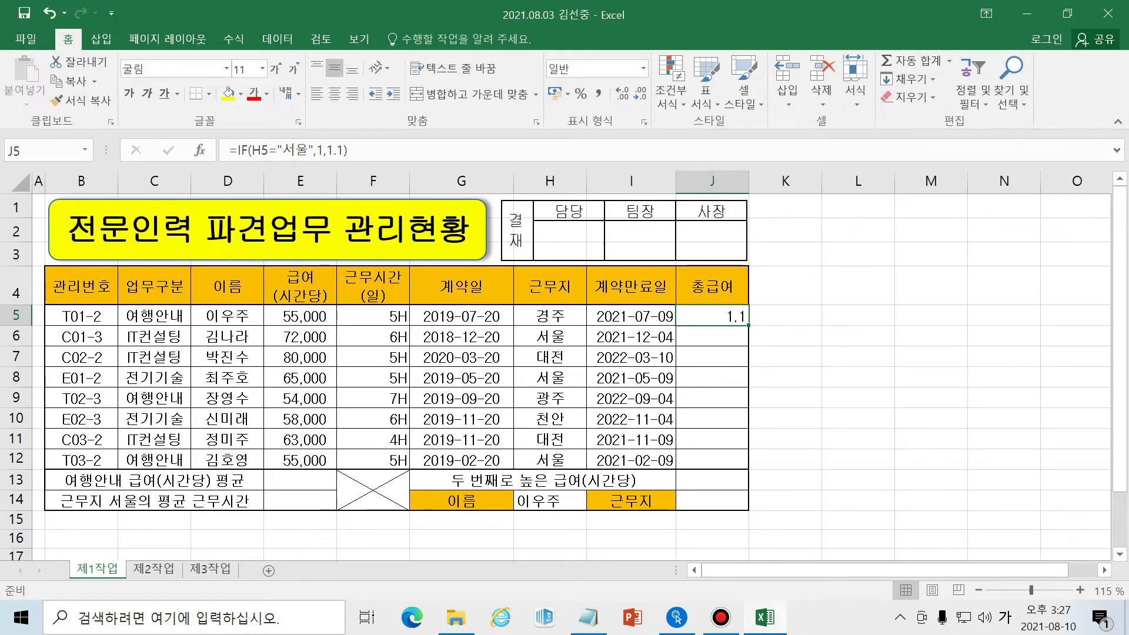
Put E5*F5*20* before the IF in J5 so the 총급여 formula reads =E5*F5*20*IF(H5="서울",1,1.1).
{"action": "left_click", "coordinate": [235, 150]}
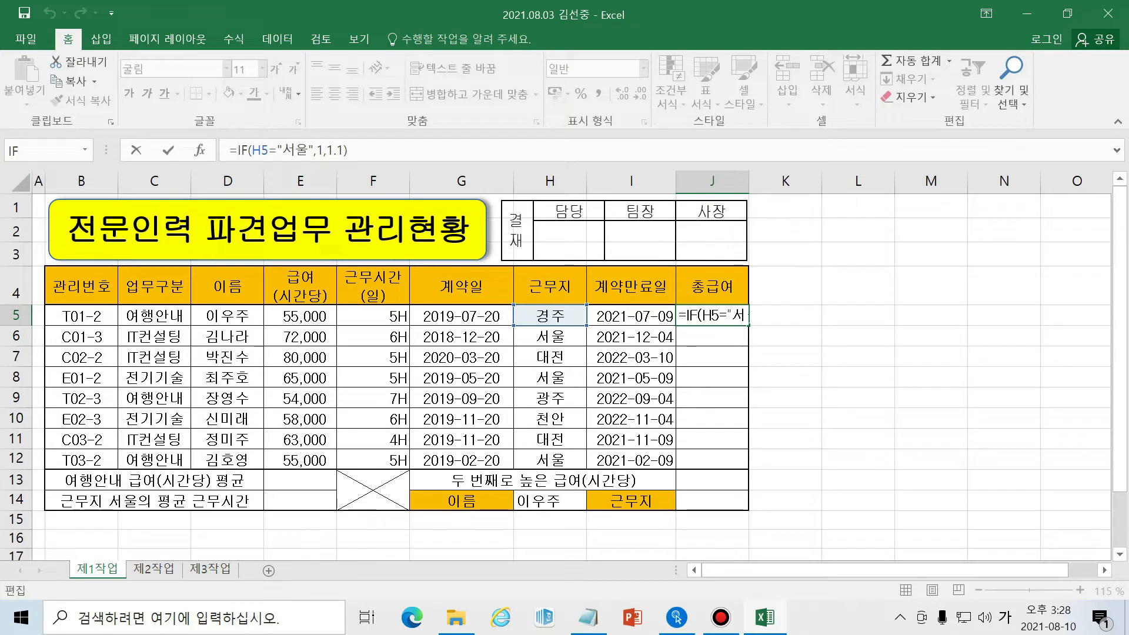
{"action": "left_click", "coordinate": [304, 315]}
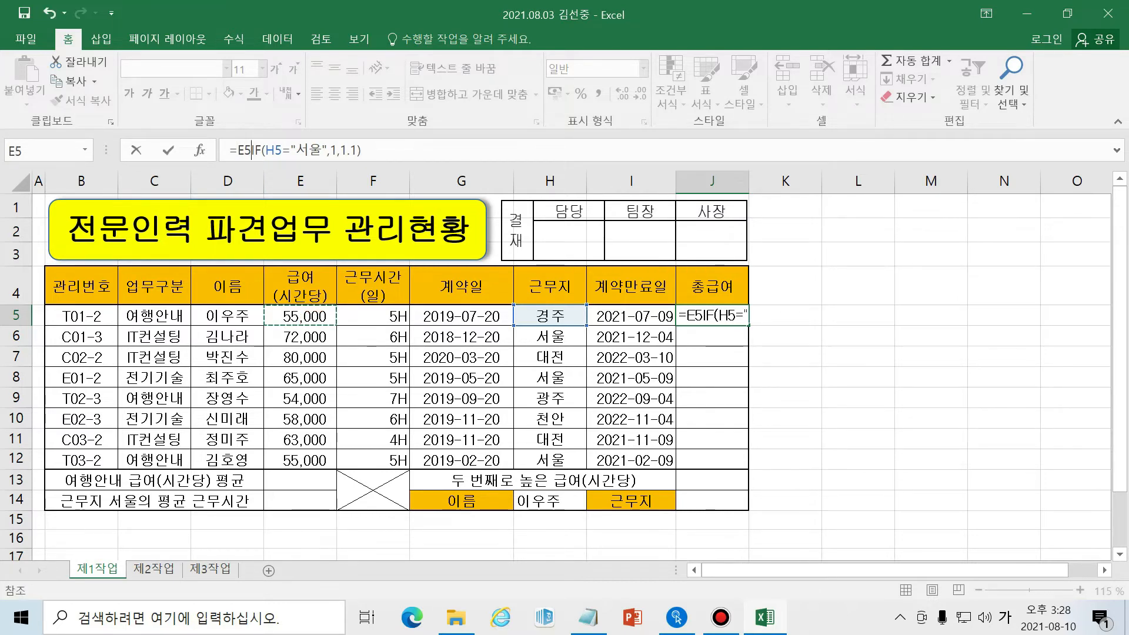
{"action": "type", "text": "*"}
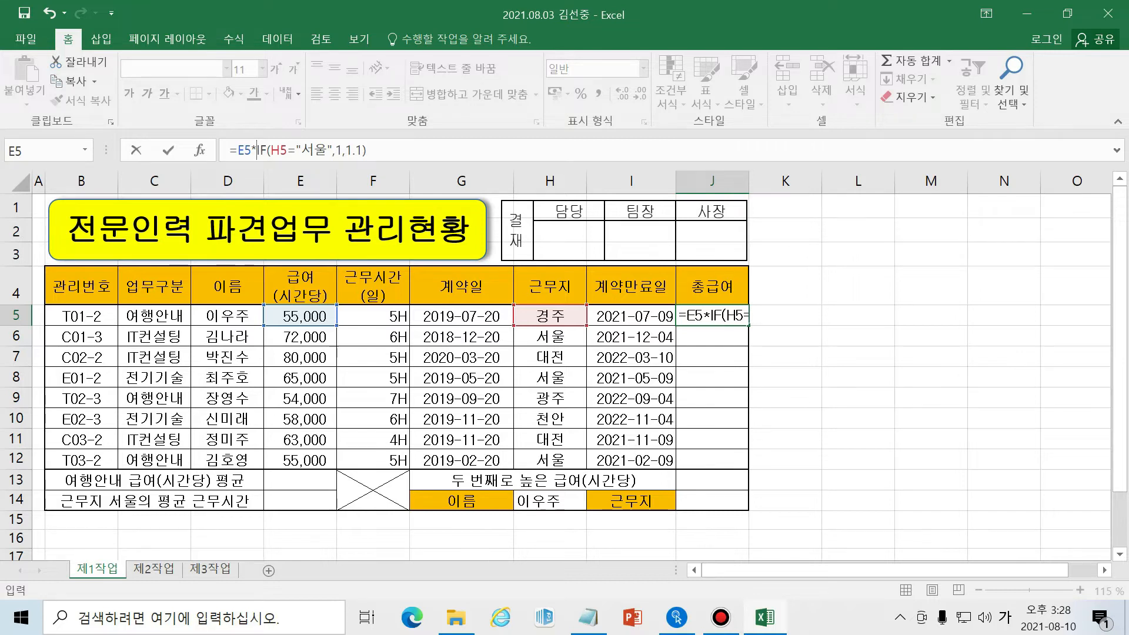
{"action": "left_click", "coordinate": [353, 316]}
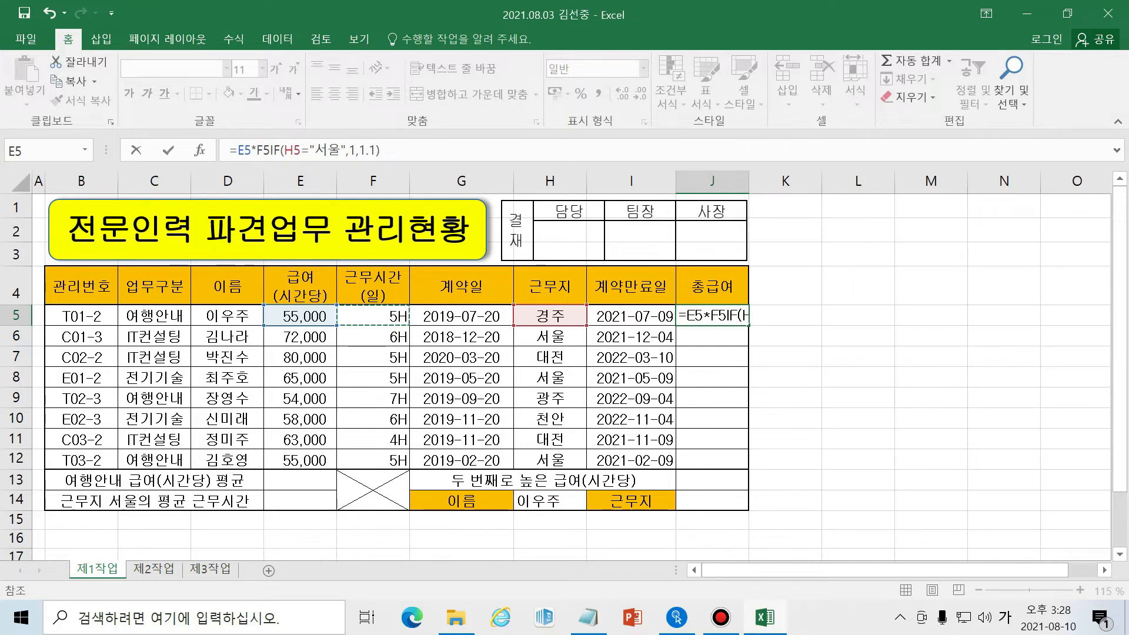
{"action": "type", "text": "*20"}
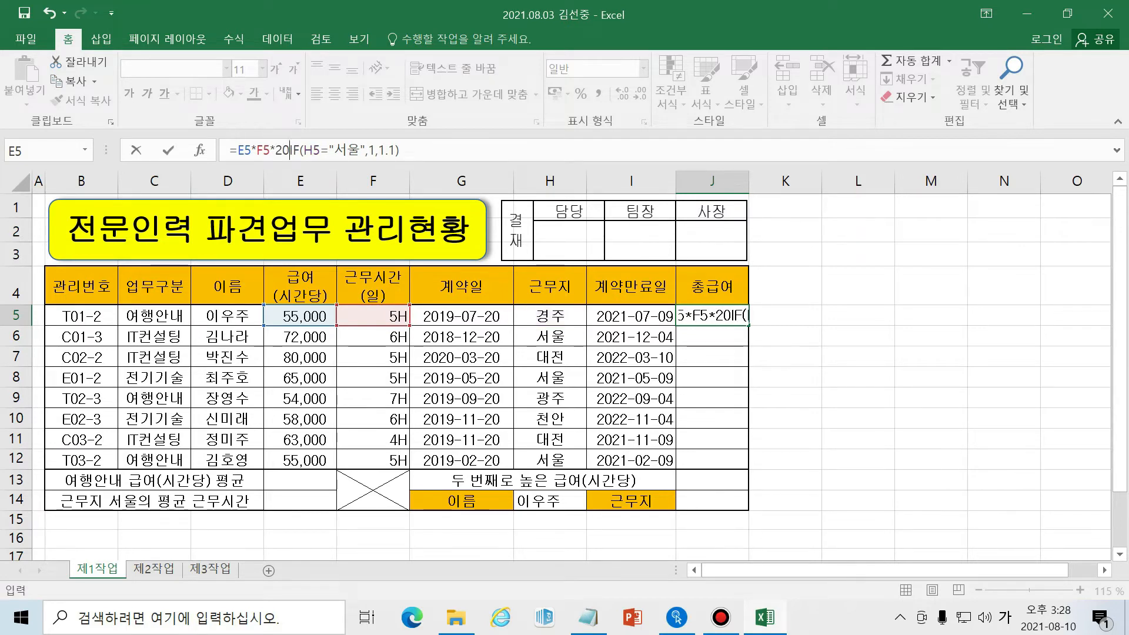
{"action": "type", "text": "*"}
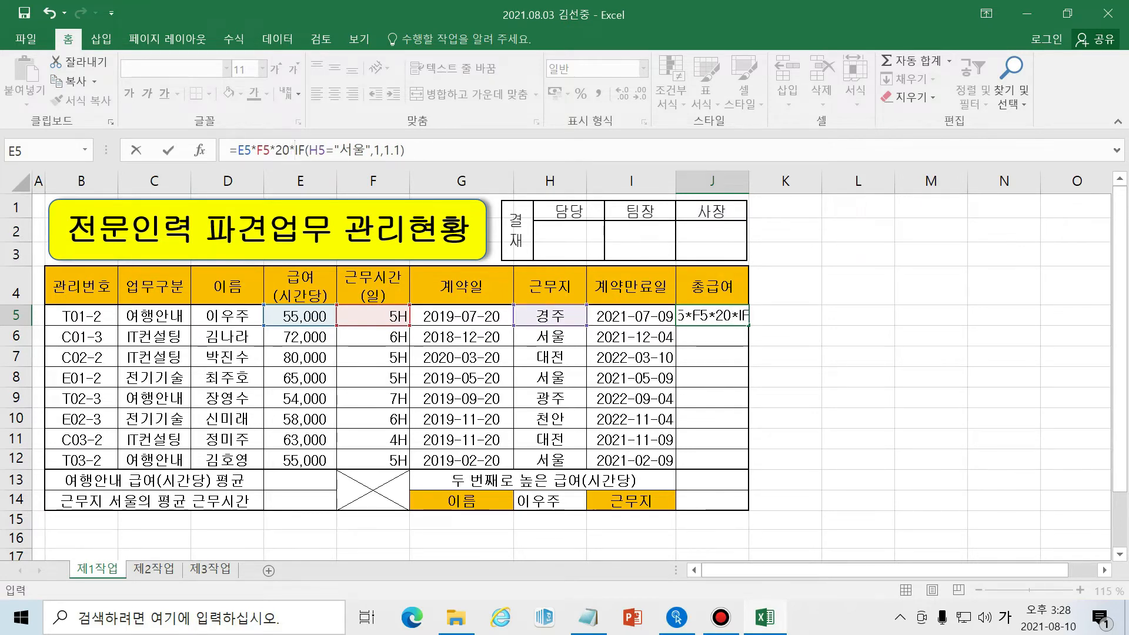
{"action": "left_click_drag", "start_coordinate": [296, 149], "coordinate": [405, 150]}
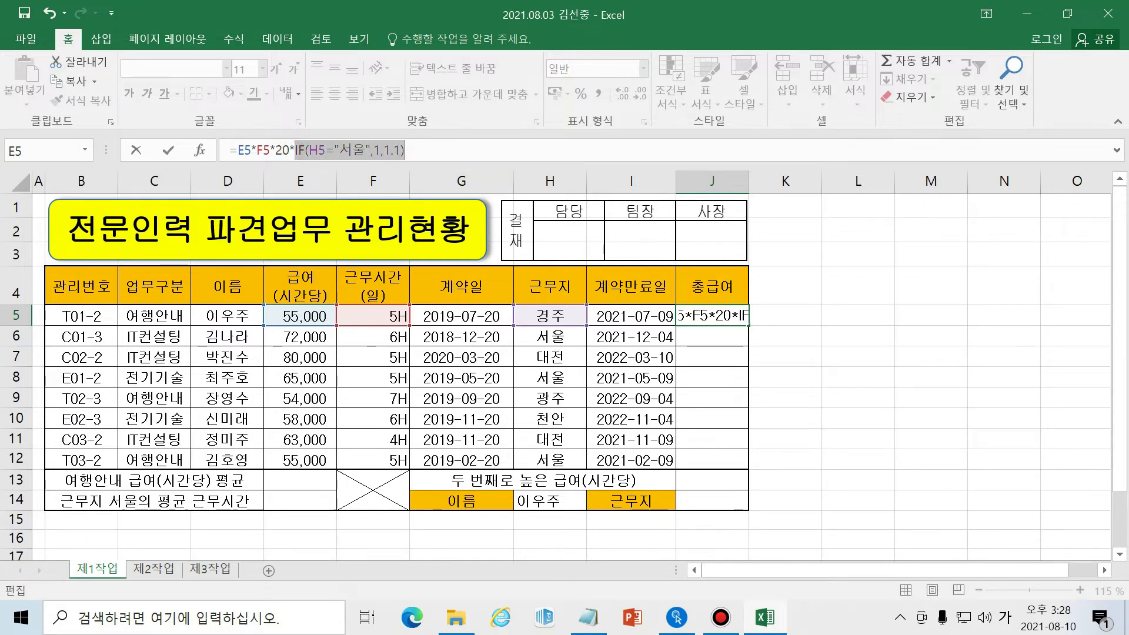
{"action": "left_click", "coordinate": [463, 149]}
{"action": "left_click_drag", "start_coordinate": [462, 149], "coordinate": [435, 151]}
{"action": "left_click", "coordinate": [239, 139]}
{"action": "left_click", "coordinate": [496, 151]}
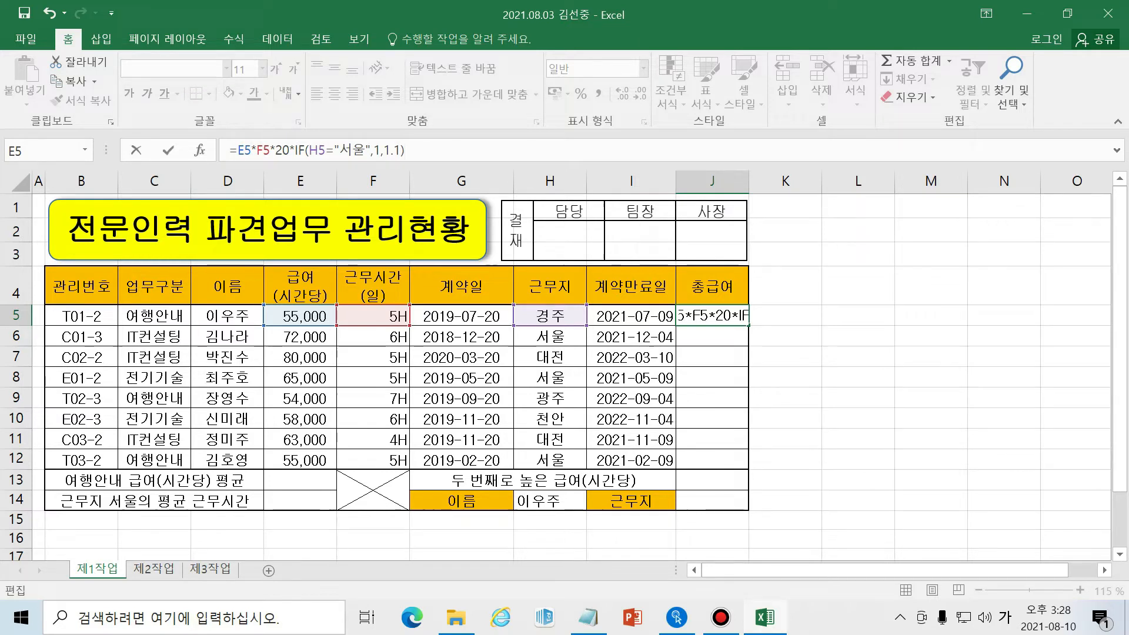
{"action": "key", "text": "Return"}
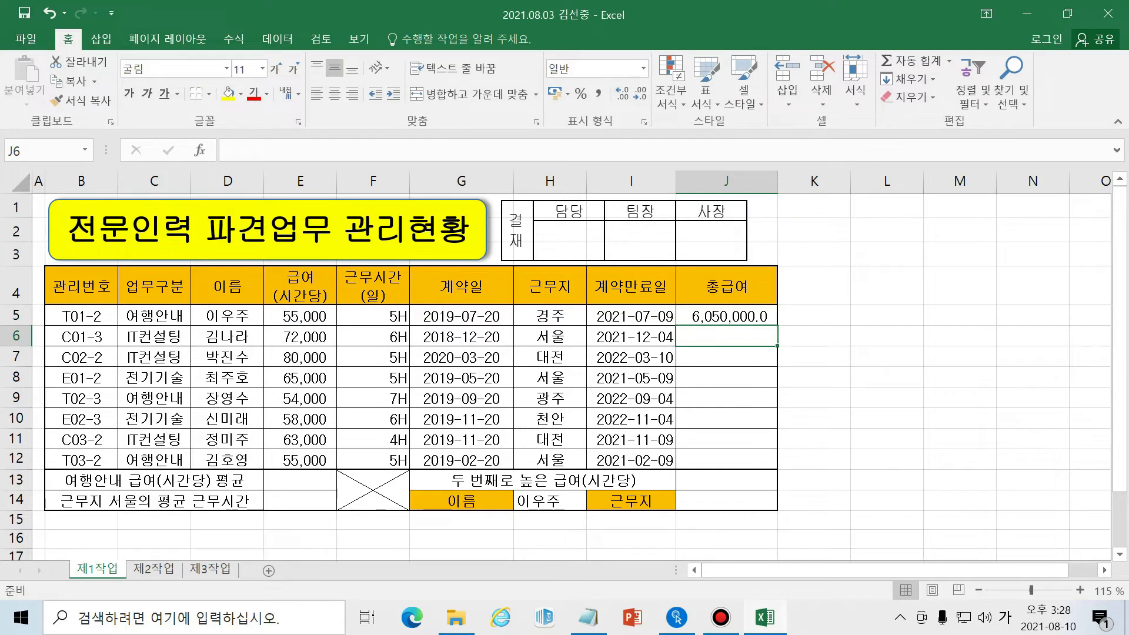
Copy the 총급여 formula from J5 down through J12.
{"action": "left_click", "coordinate": [726, 316]}
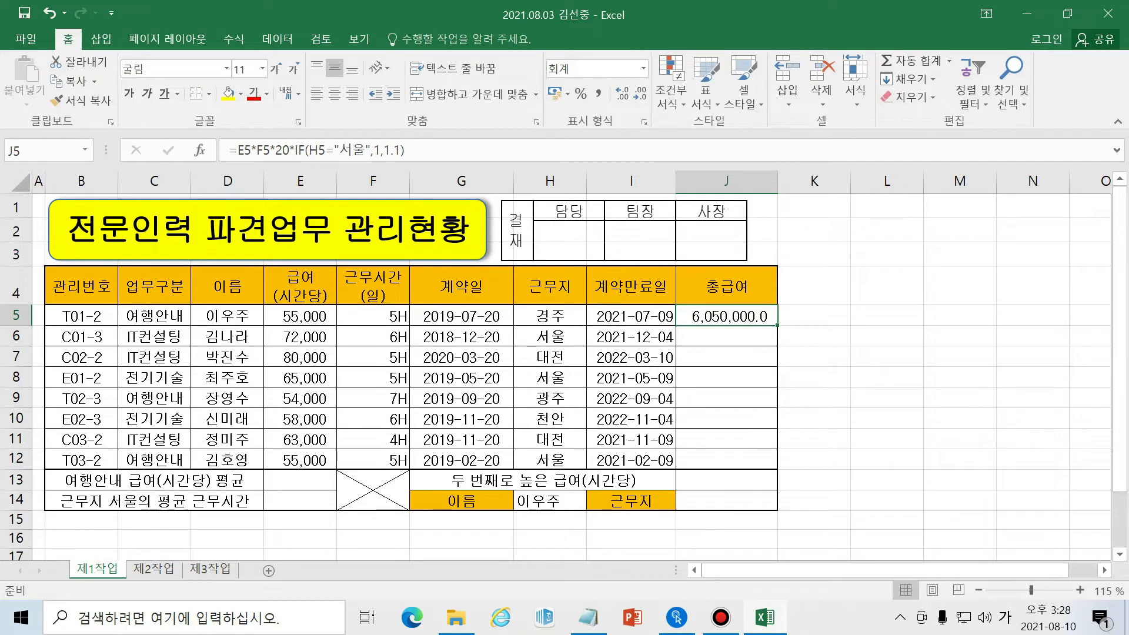
{"action": "left_click_drag", "start_coordinate": [777, 325], "coordinate": [777, 465]}
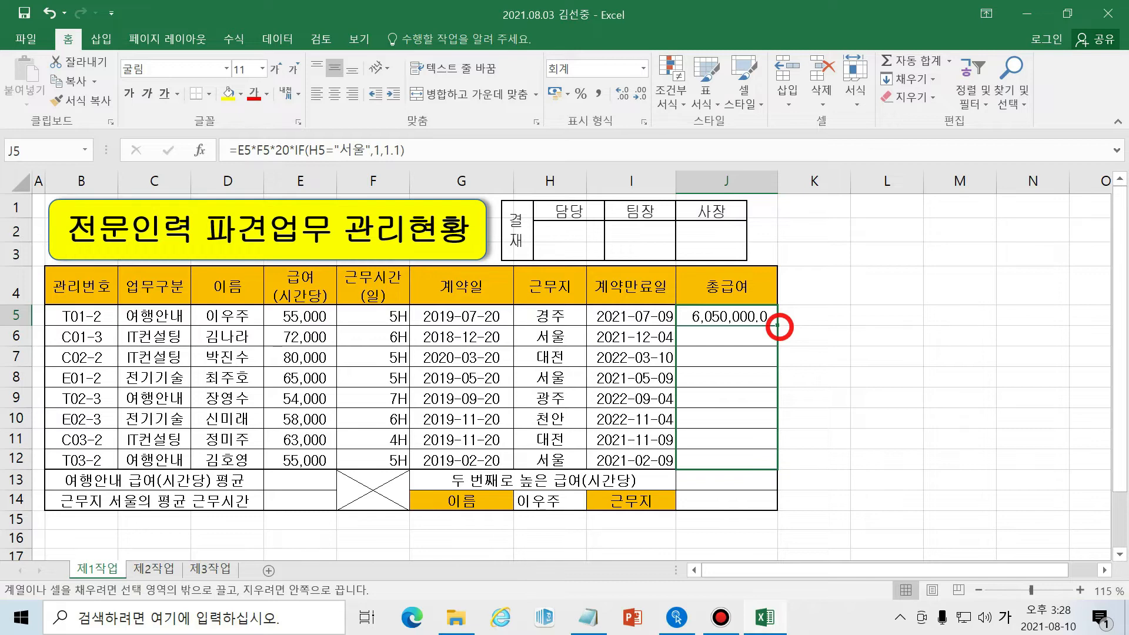
{"action": "left_click_drag", "start_coordinate": [777, 464], "coordinate": [777, 464]}
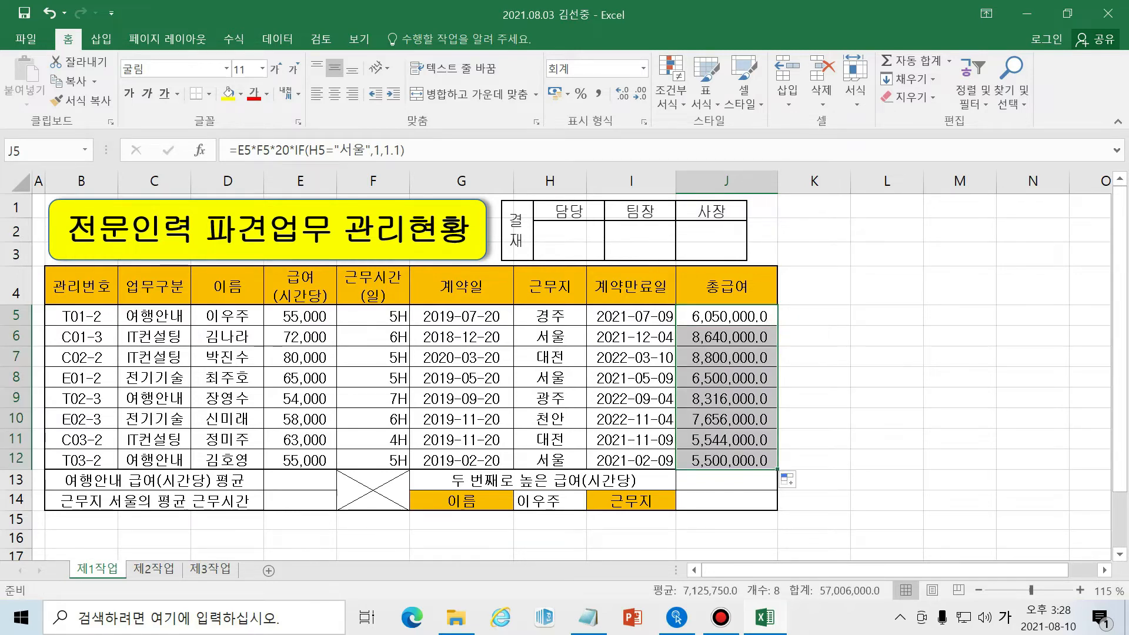
{"action": "left_click", "coordinate": [743, 359]}
{"action": "left_click", "coordinate": [742, 317]}
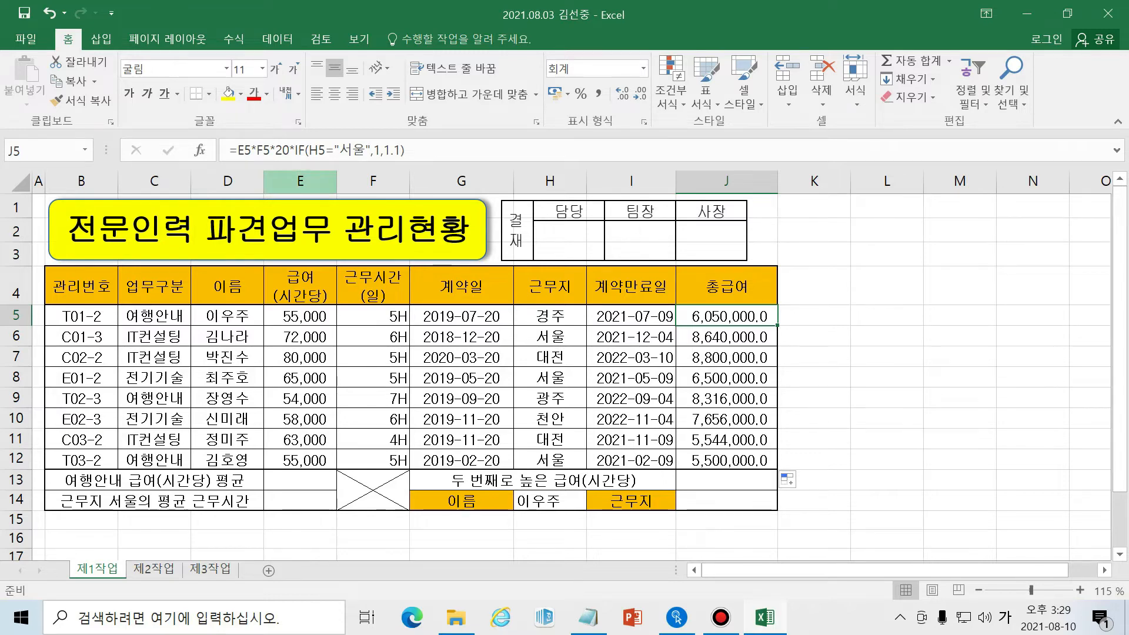
Search all function categories for "daverage" and insert the DAVERAGE function in E13, the 여행안내 급여(시간당) 평균 cell.
{"action": "left_click", "coordinate": [300, 181]}
{"action": "left_click", "coordinate": [16, 479]}
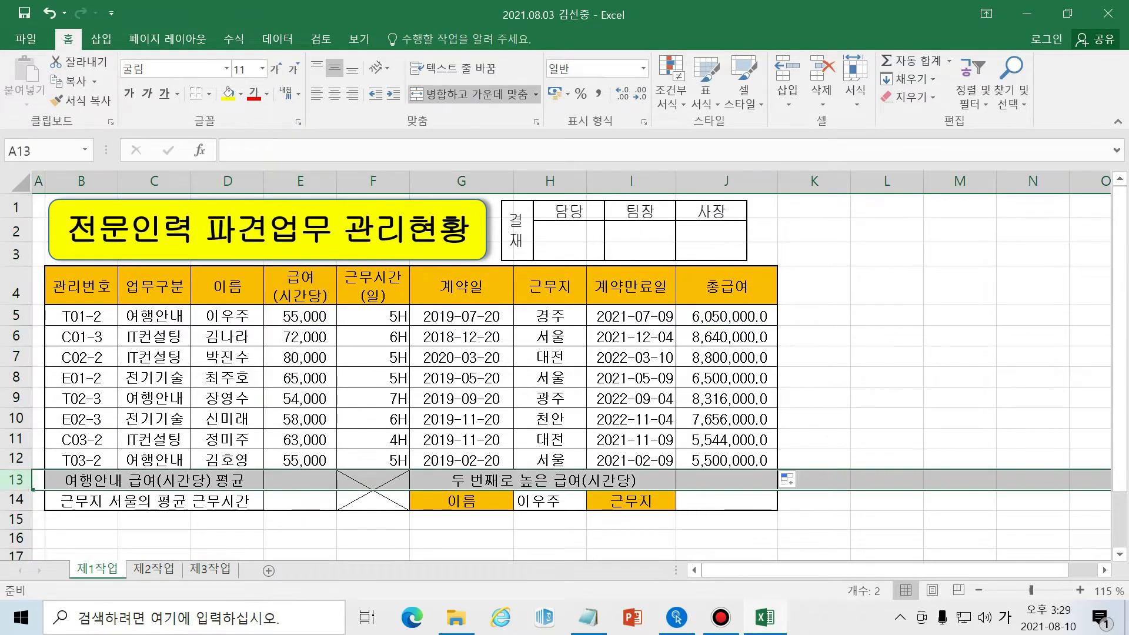
{"action": "left_click", "coordinate": [315, 480]}
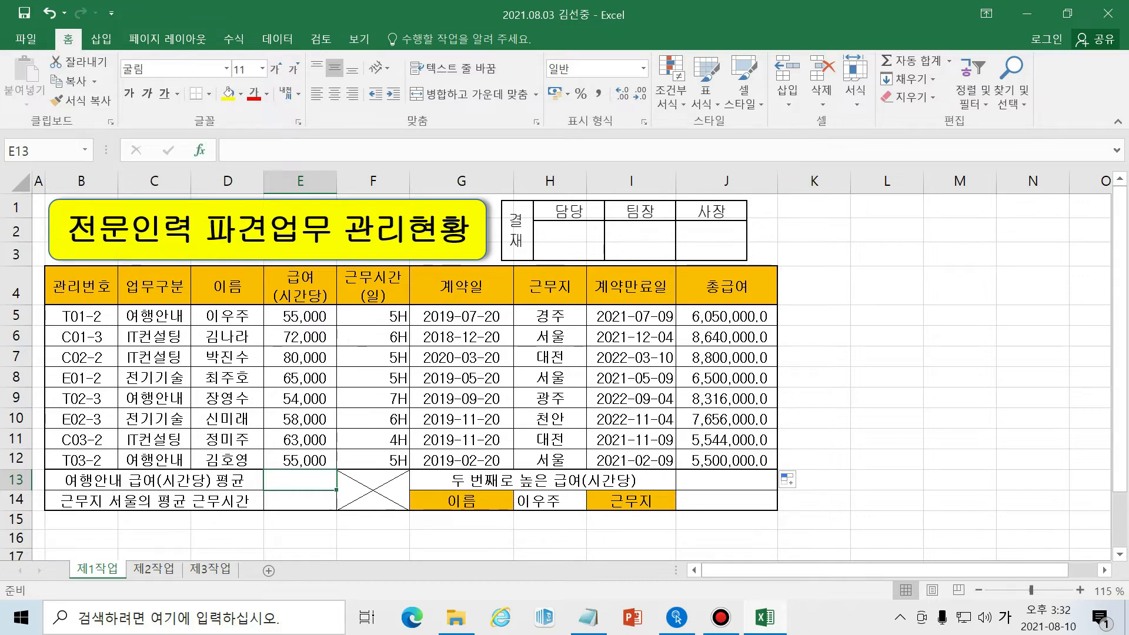
{"action": "left_click", "coordinate": [200, 150]}
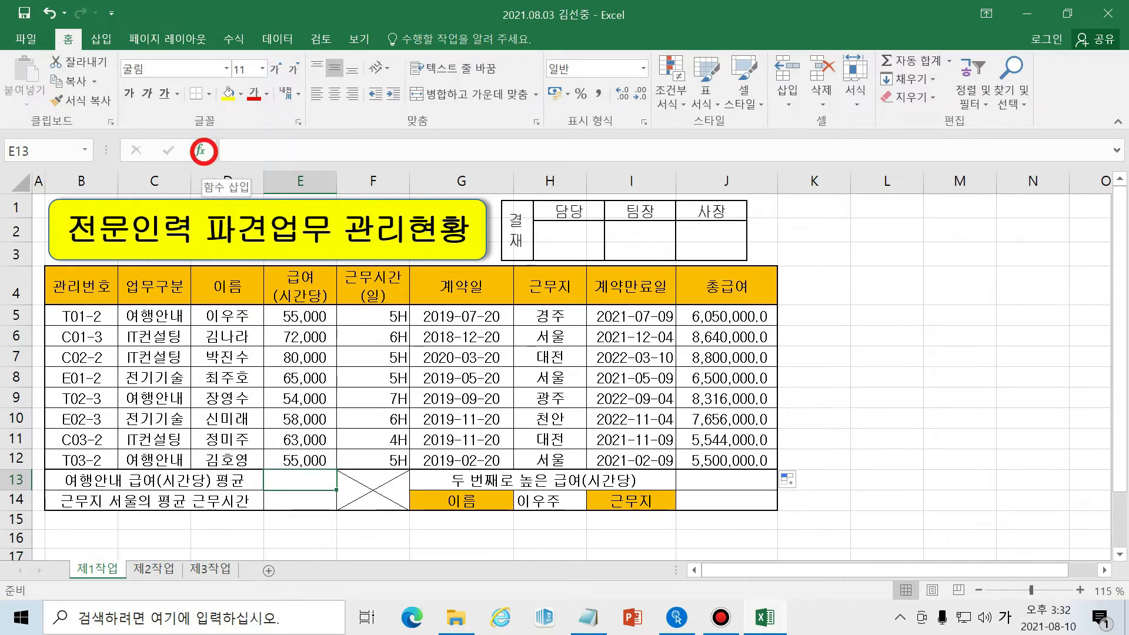
{"action": "left_click", "coordinate": [921, 196]}
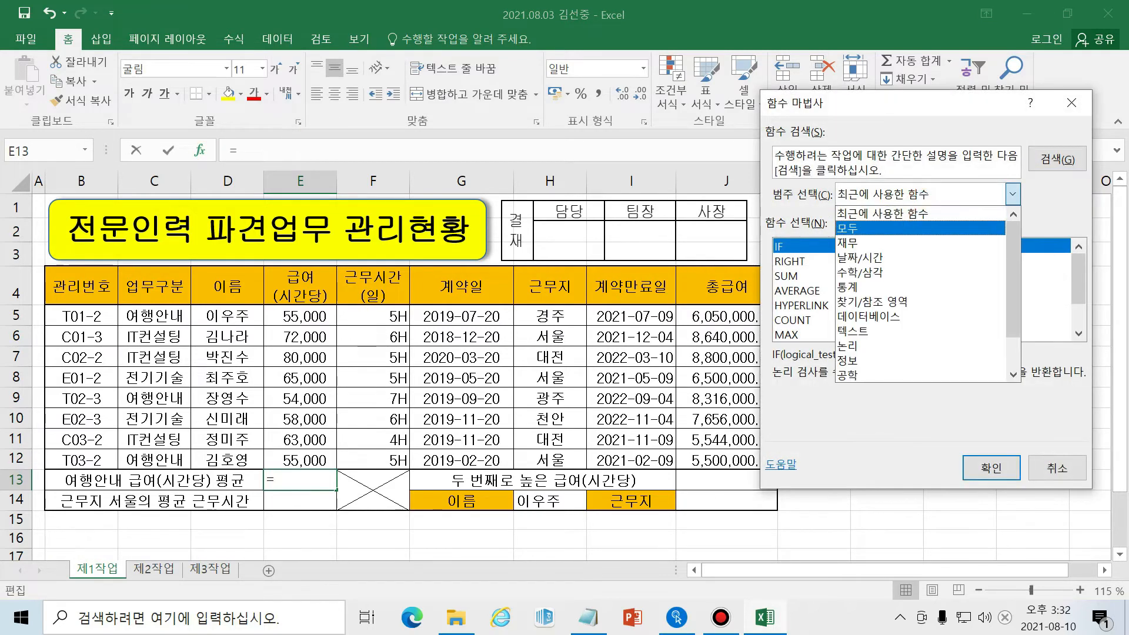
{"action": "left_click", "coordinate": [901, 227]}
{"action": "left_click", "coordinate": [900, 171]}
{"action": "type", "text": "ㅇ"}
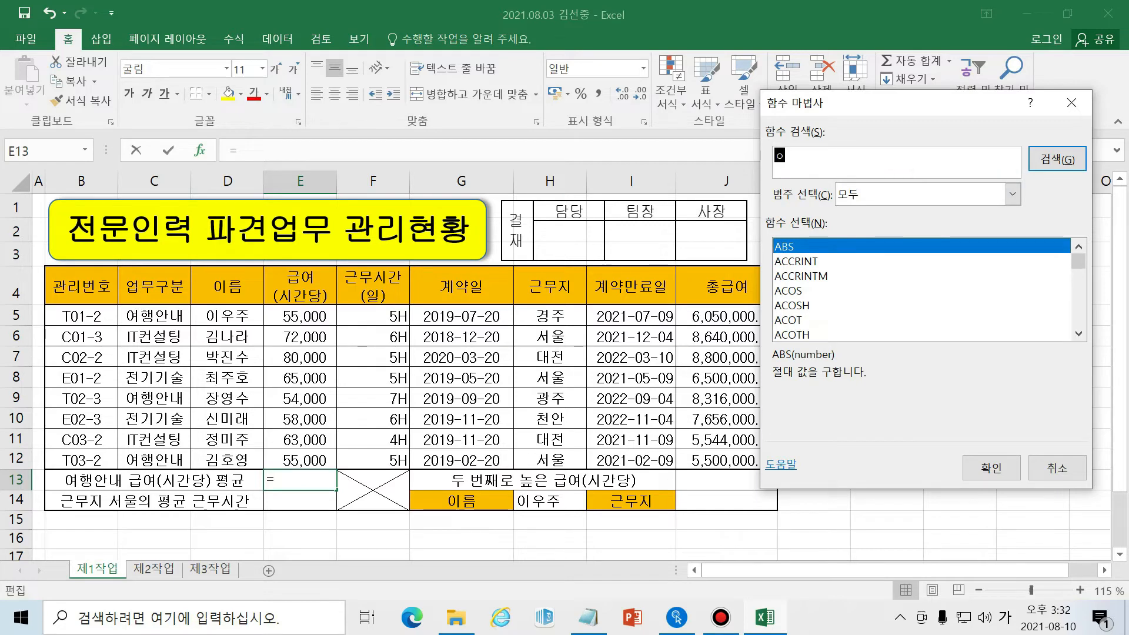
{"action": "key", "text": "BackSpace"}
{"action": "key", "text": "Hangul"}
{"action": "type", "text": "dacv"}
{"action": "key", "text": "BackSpace"}
{"action": "key", "text": "BackSpace"}
{"action": "type", "text": "verage"}
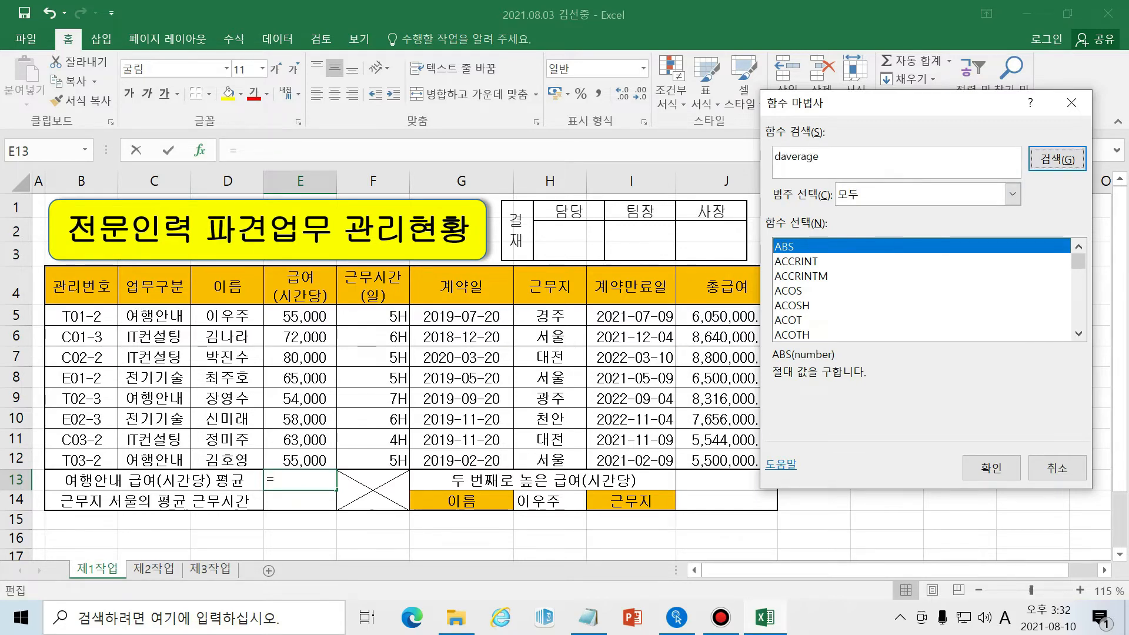
{"action": "key", "text": "Return"}
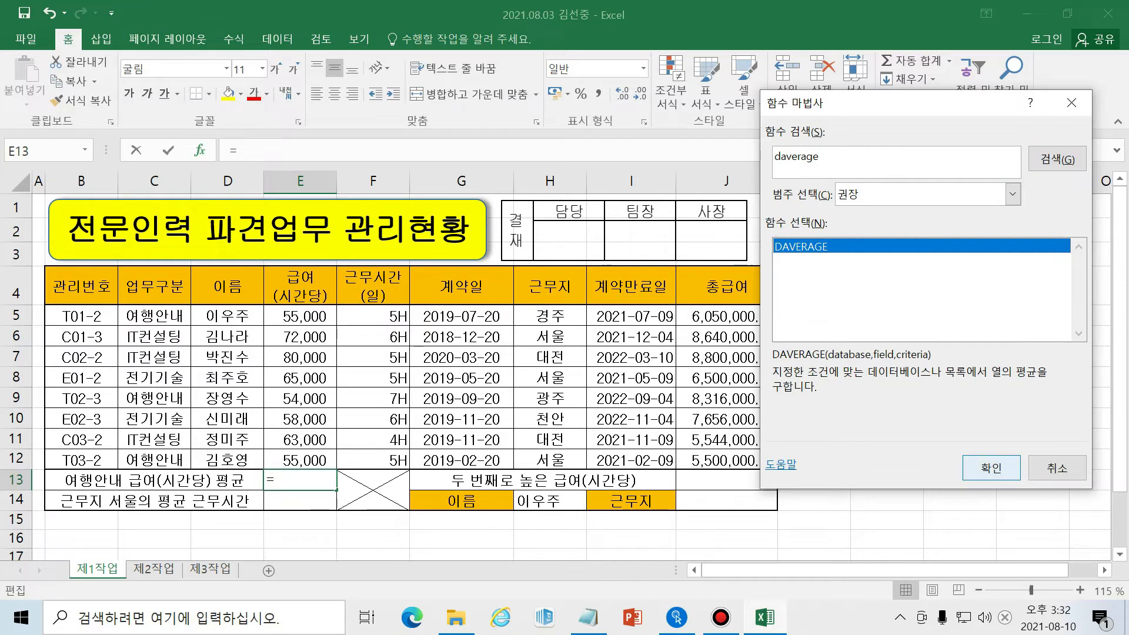
{"action": "left_click", "coordinate": [992, 467]}
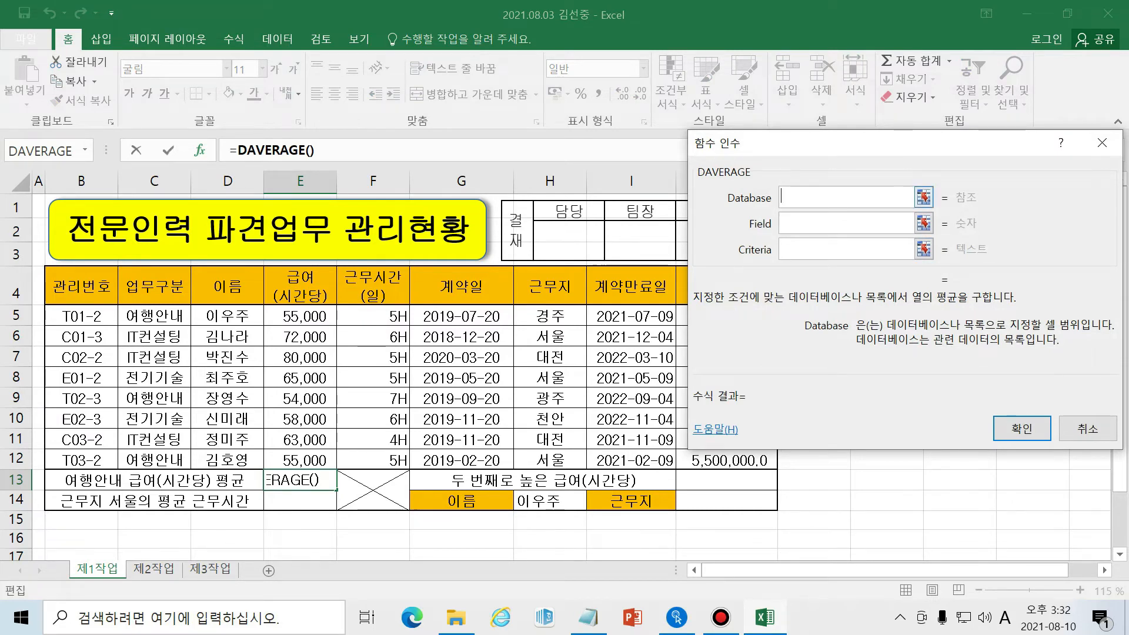
{"action": "key", "text": "Tab"}
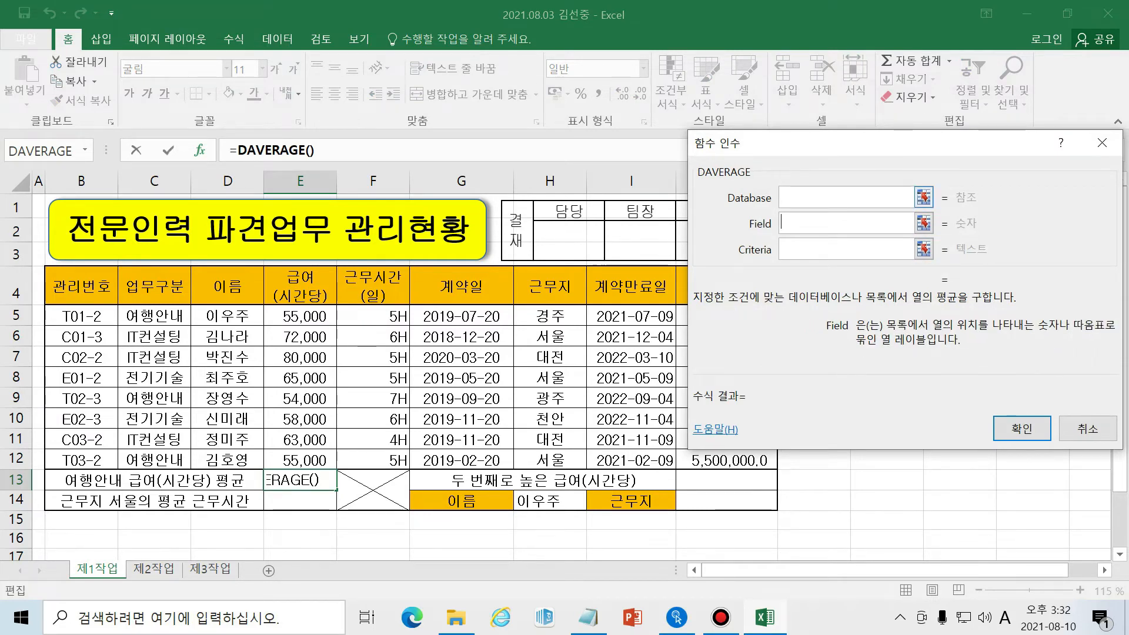
Set the DAVERAGE Database argument to the table range B4:H12, from the 관리번호 header through the 근무지 column.
{"action": "left_click", "coordinate": [847, 197]}
{"action": "left_click", "coordinate": [847, 223]}
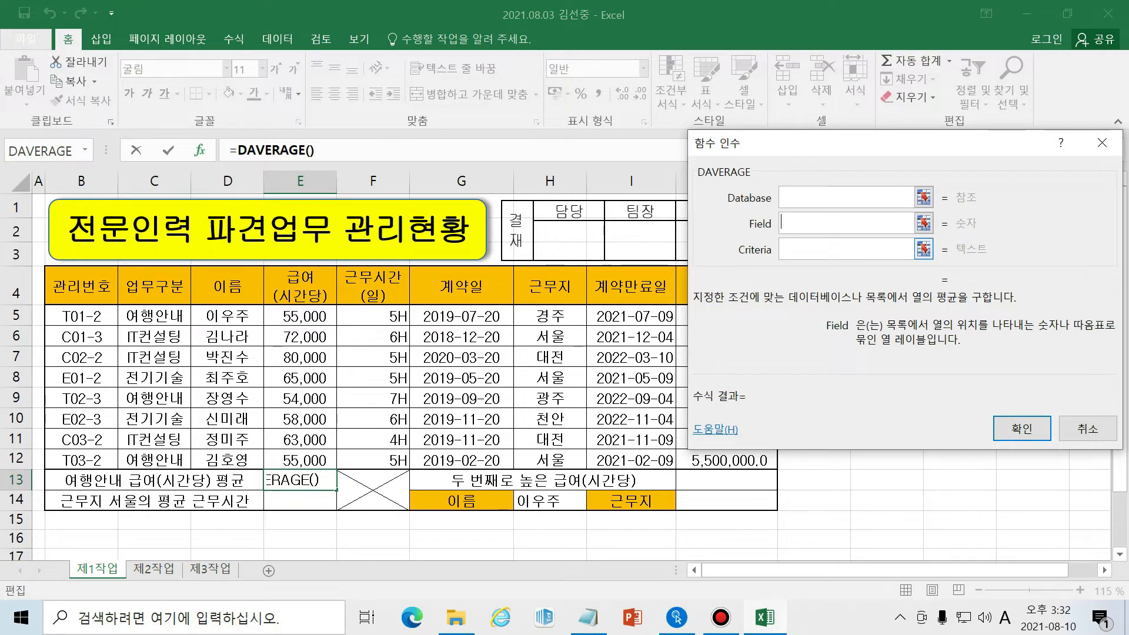
{"action": "key", "text": "Tab"}
{"action": "key", "text": "Tab"}
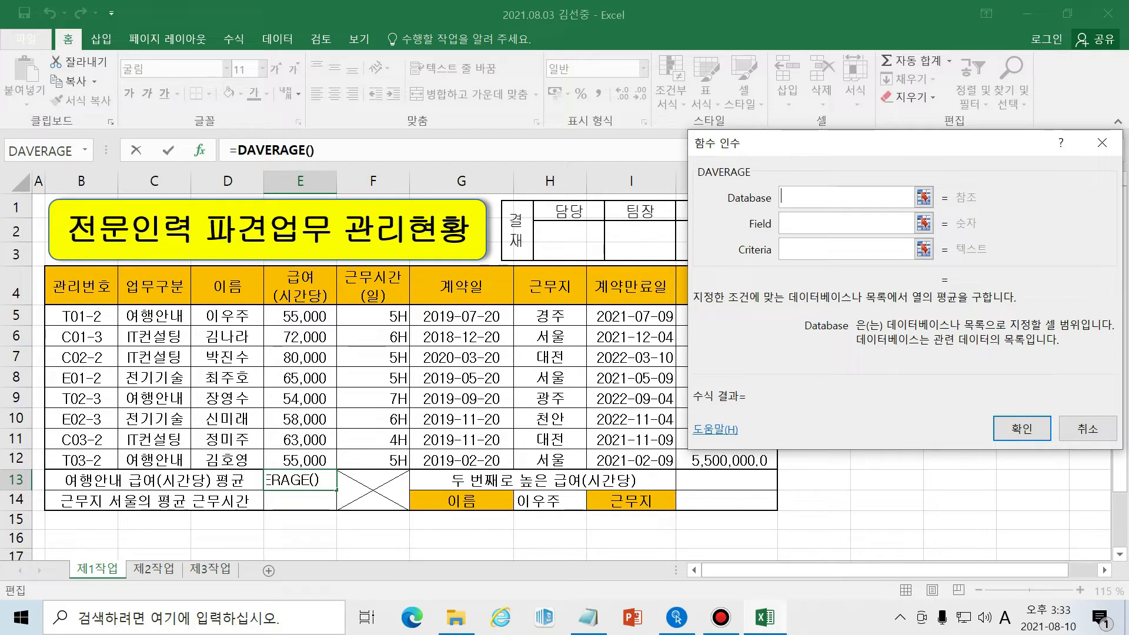
{"action": "left_click_drag", "start_coordinate": [79, 288], "coordinate": [586, 475]}
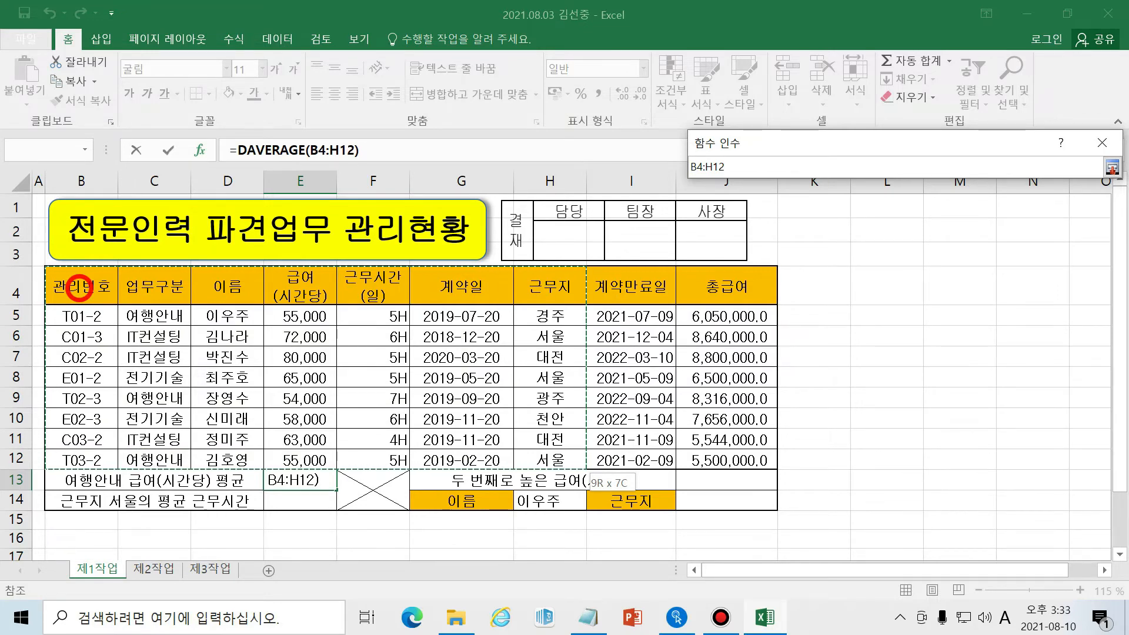
{"action": "left_click_drag", "start_coordinate": [80, 287], "coordinate": [80, 287]}
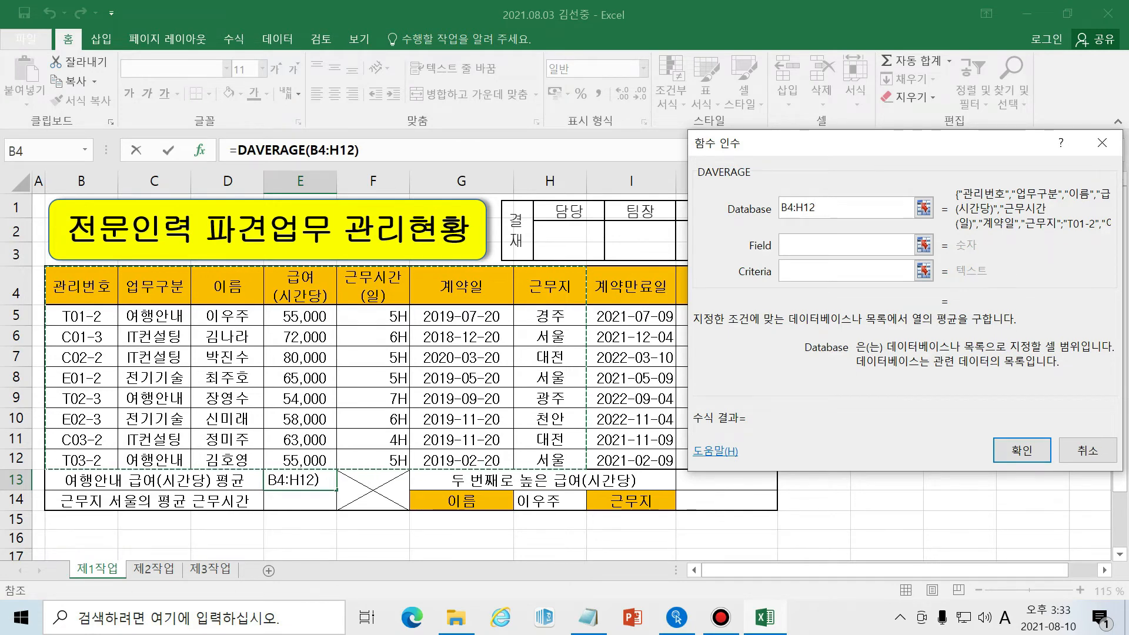
{"action": "left_click_drag", "start_coordinate": [70, 276], "coordinate": [729, 459]}
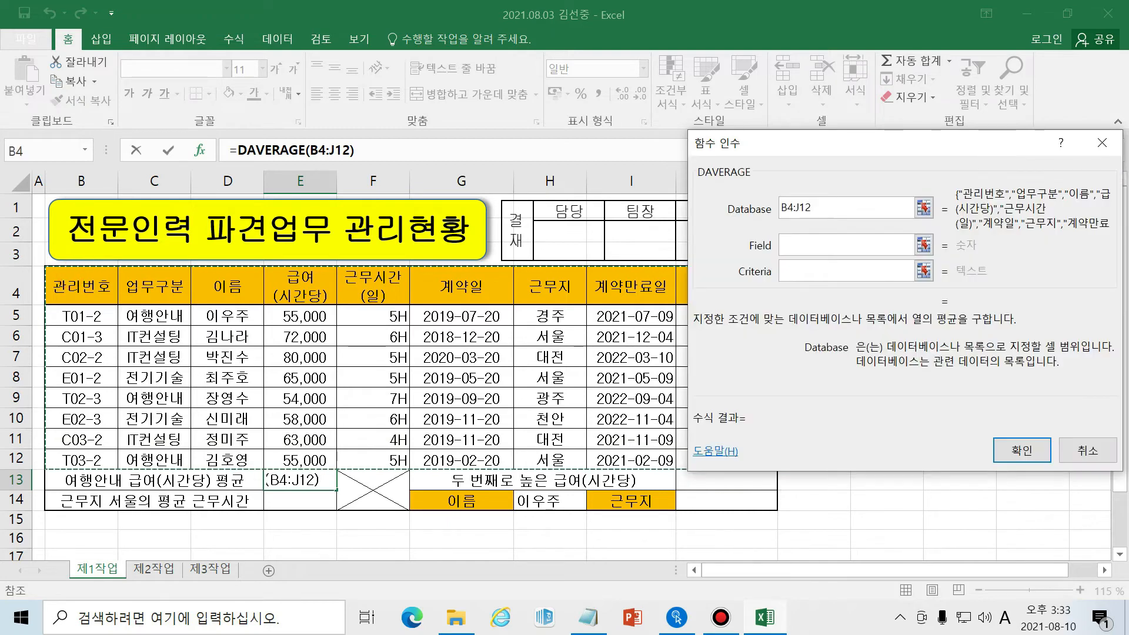
{"action": "left_click_drag", "start_coordinate": [80, 286], "coordinate": [579, 464]}
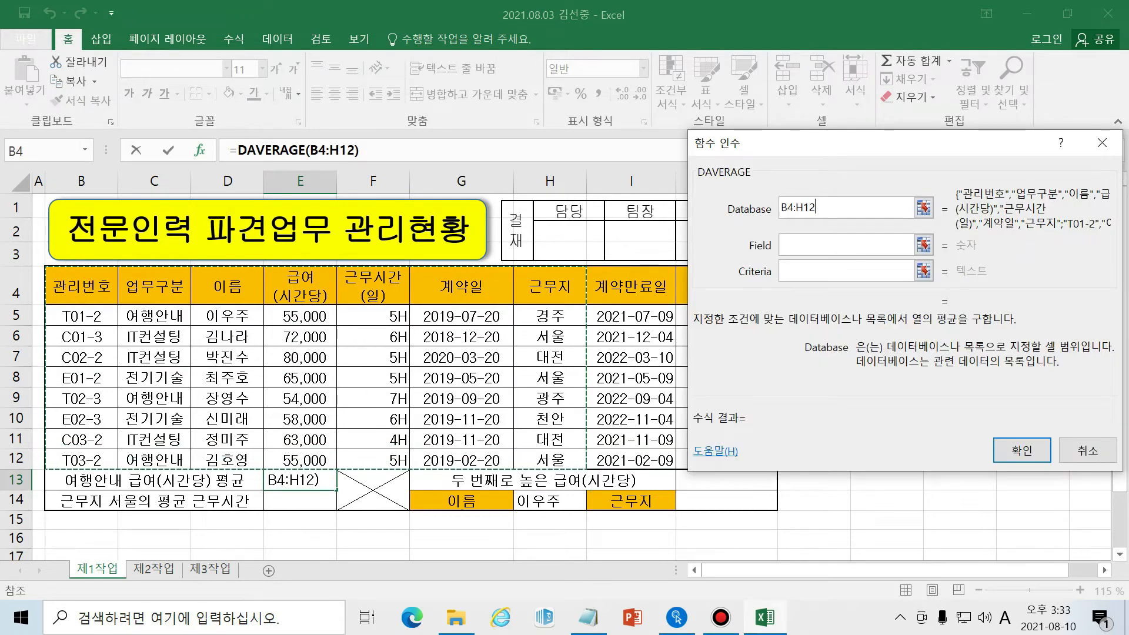
Set the DAVERAGE Field argument to 4, the position of the 급여(시간당) column in the table.
{"action": "left_click", "coordinate": [846, 245]}
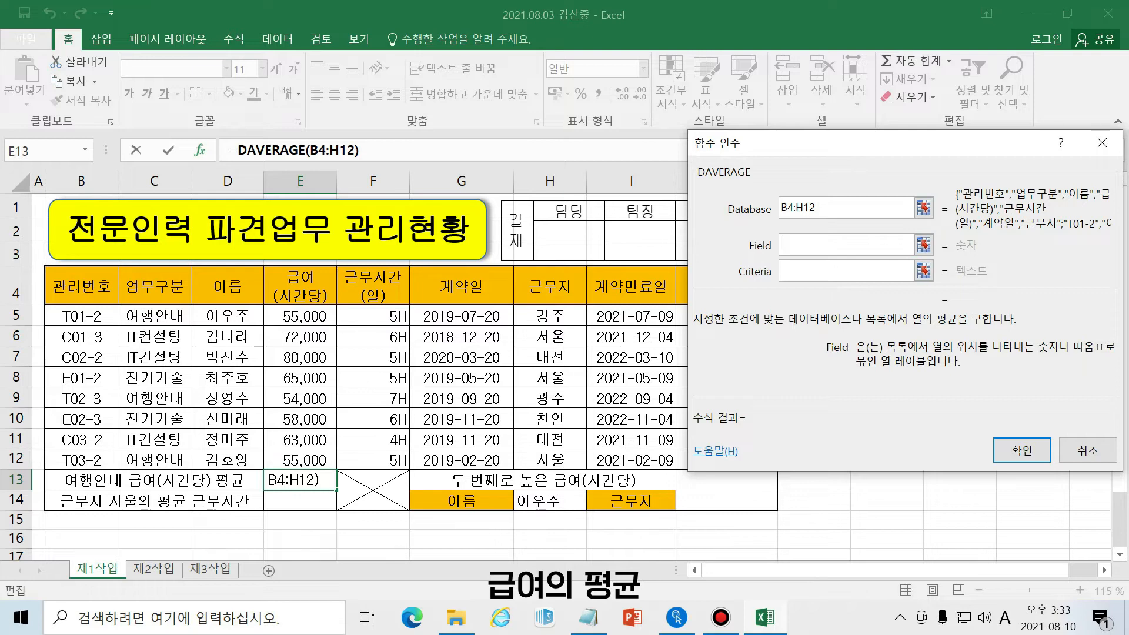
{"action": "left_click", "coordinate": [300, 287]}
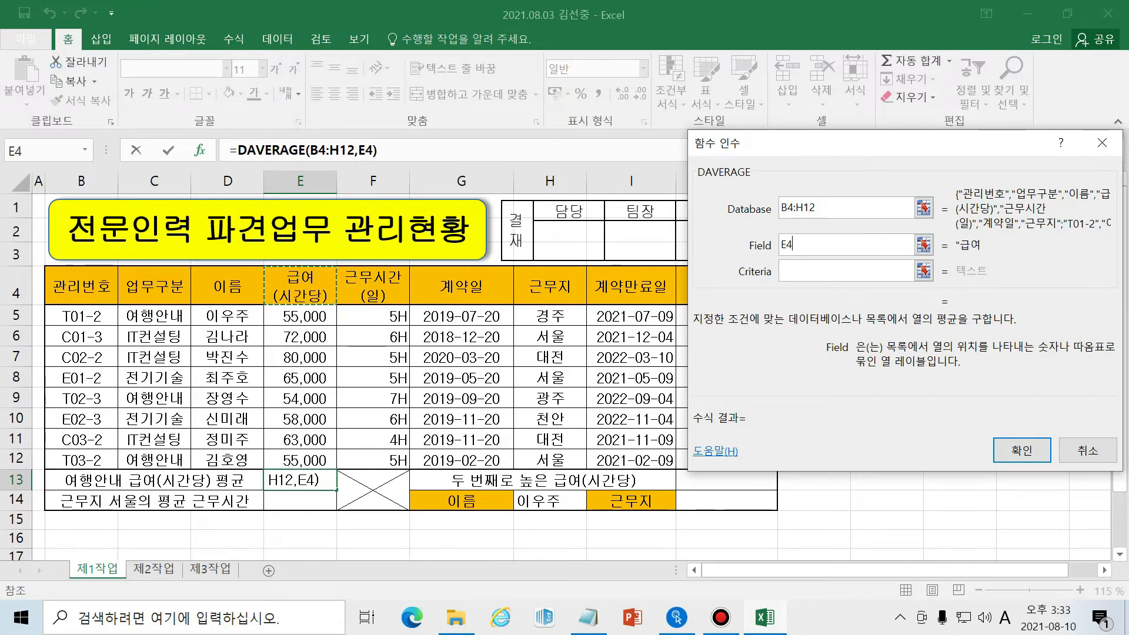
{"action": "double_click", "coordinate": [787, 244]}
{"action": "key", "text": "BackSpace"}
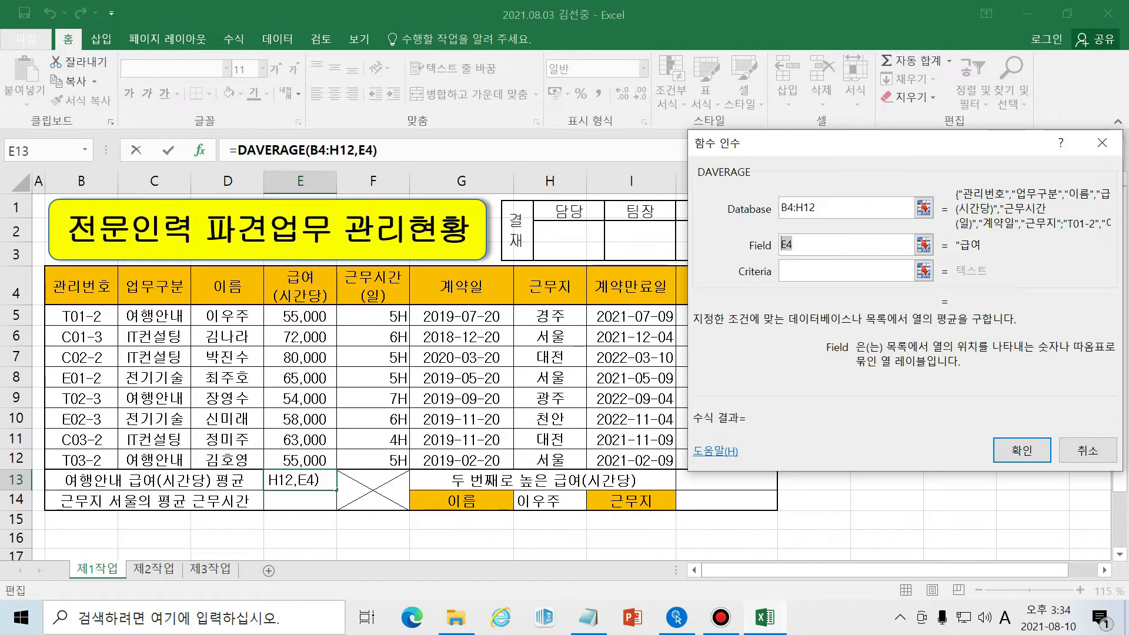
{"action": "left_click_drag", "start_coordinate": [72, 284], "coordinate": [582, 467]}
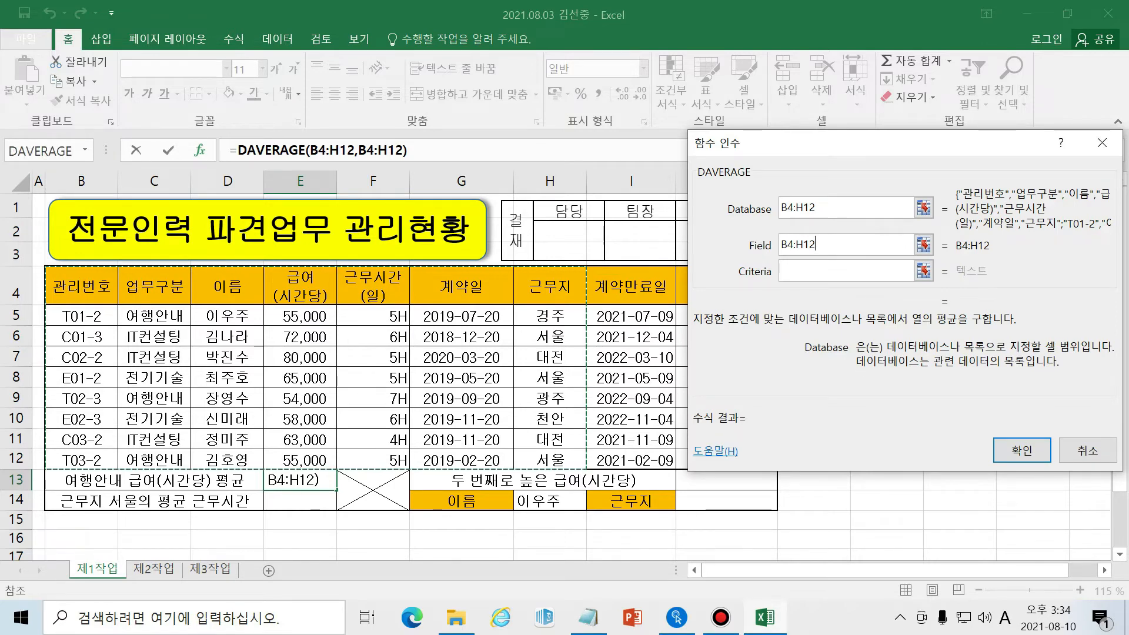
{"action": "left_click", "coordinate": [68, 286]}
{"action": "left_click", "coordinate": [151, 285]}
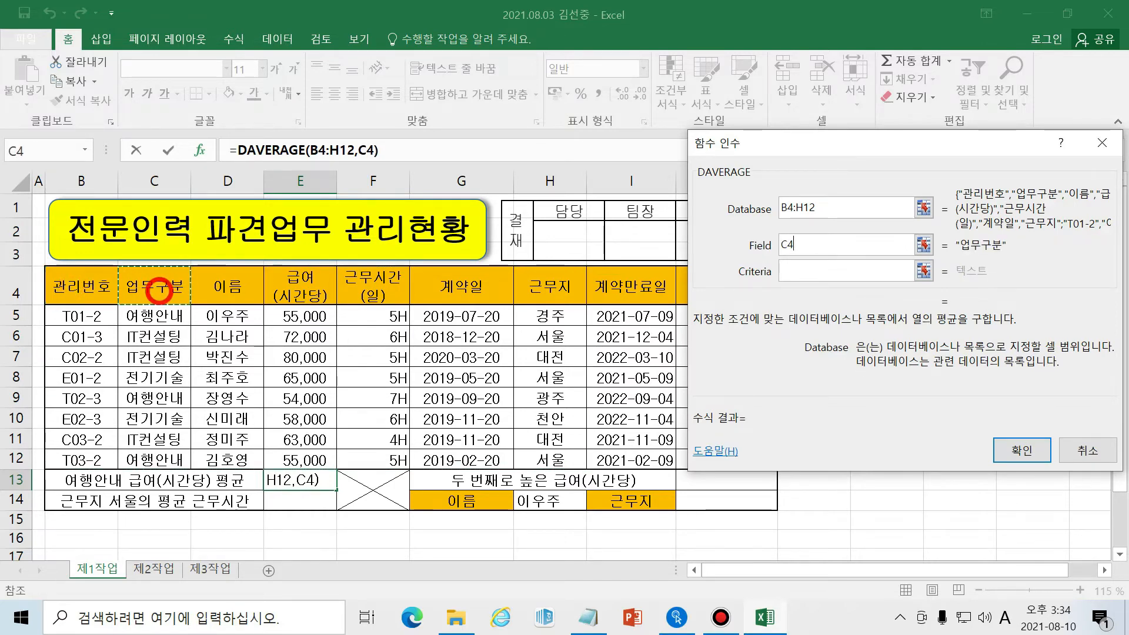
{"action": "left_click", "coordinate": [226, 286]}
{"action": "left_click", "coordinate": [314, 285]}
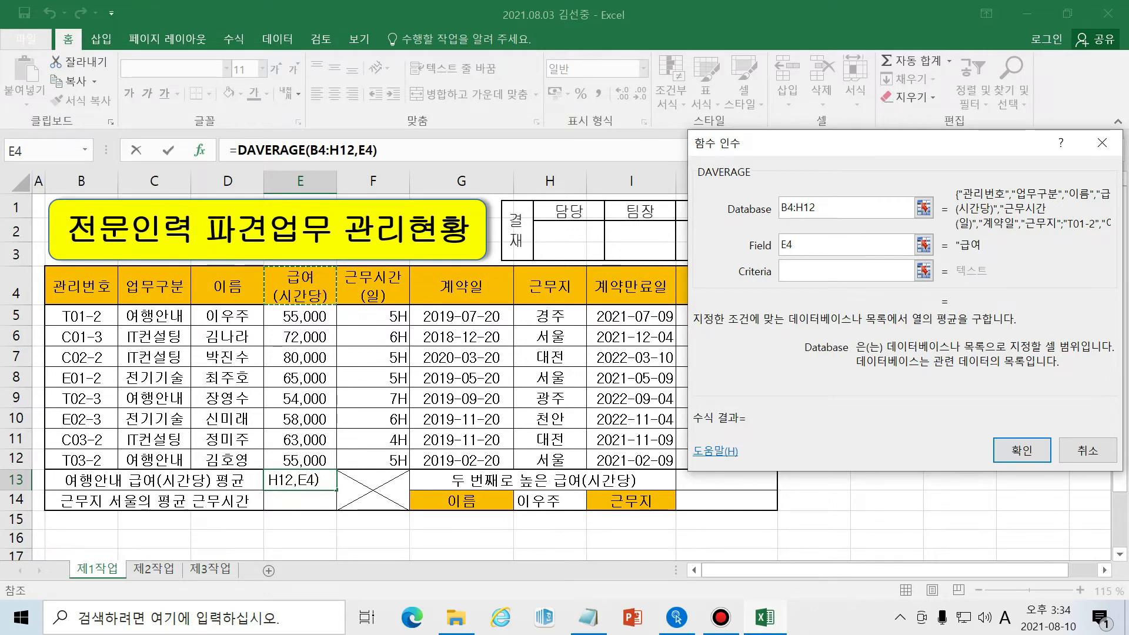
{"action": "left_click", "coordinate": [793, 245]}
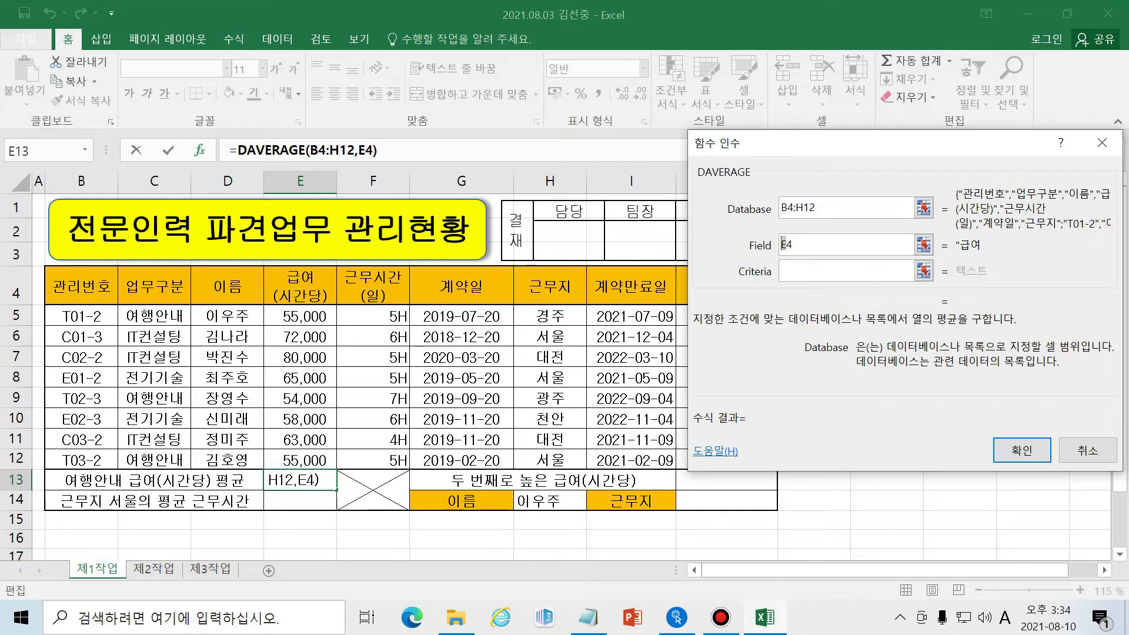
{"action": "left_click", "coordinate": [783, 245]}
{"action": "key", "text": "Delete"}
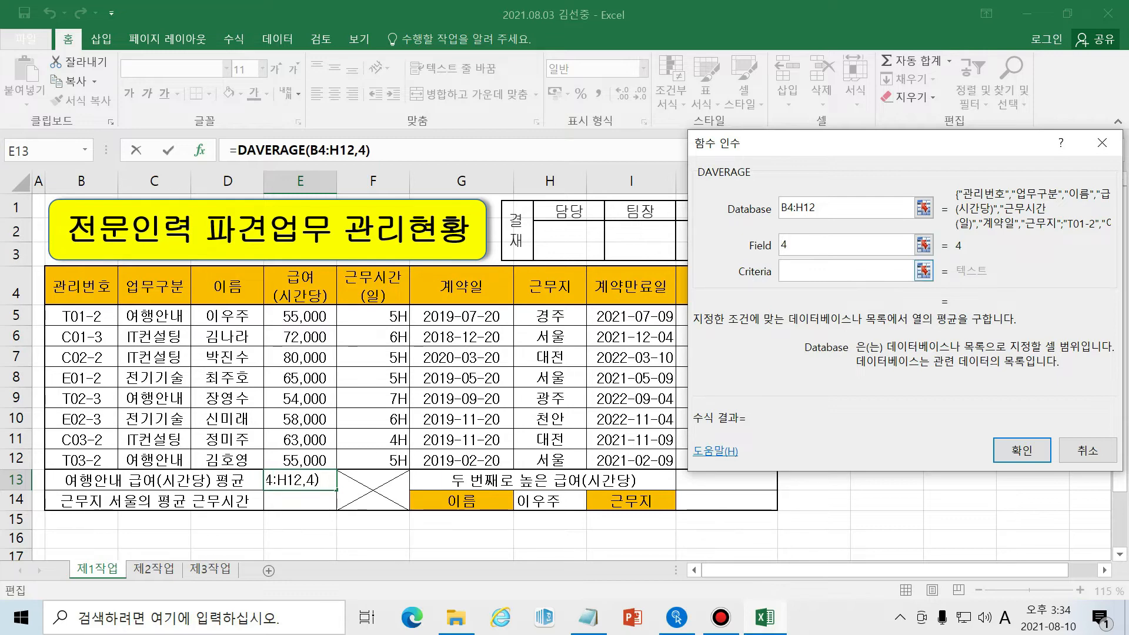
Set the DAVERAGE Criteria argument to C4:C5, the 업무구분 header together with the 여행안내 cell below it.
{"action": "key", "text": "Tab"}
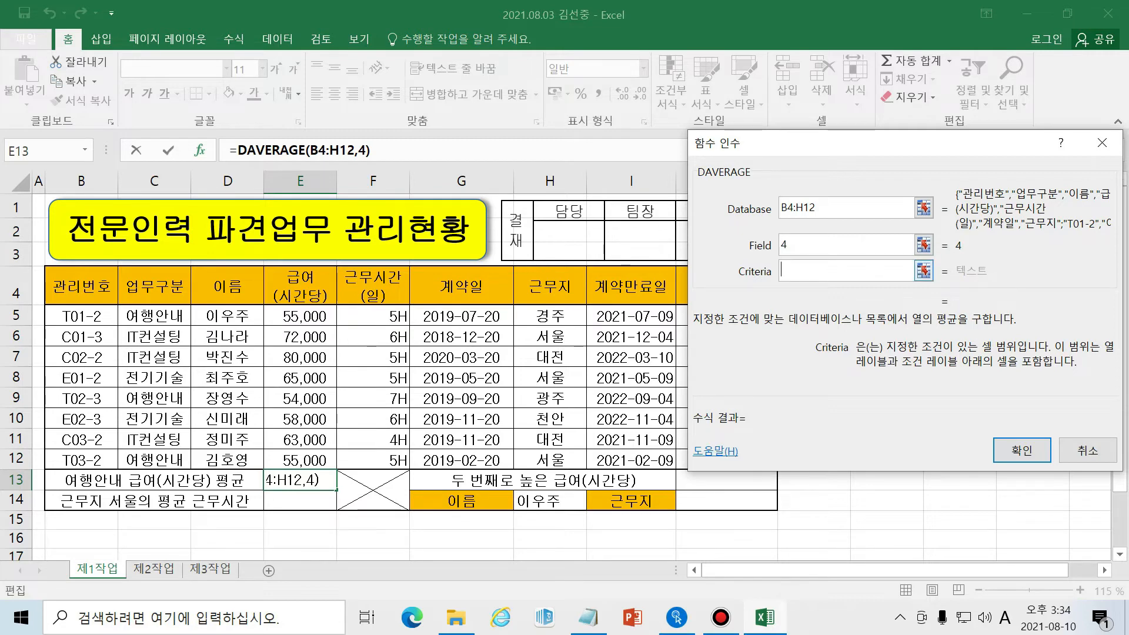
{"action": "left_click", "coordinate": [154, 317]}
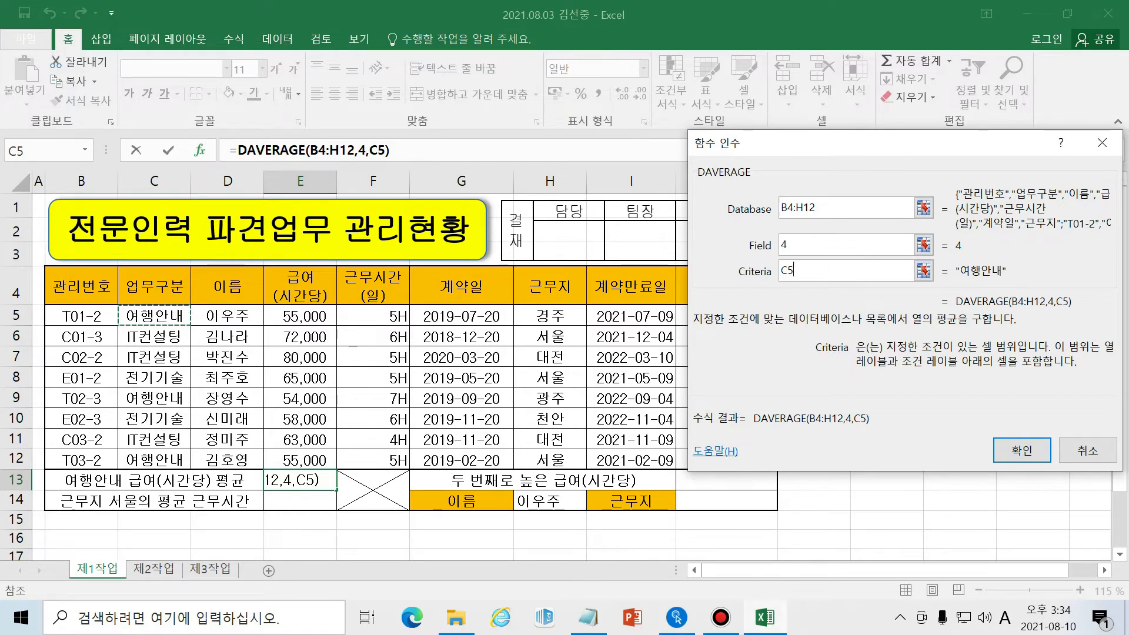
{"action": "left_click_drag", "start_coordinate": [800, 270], "coordinate": [777, 270]}
{"action": "key", "text": "BackSpace"}
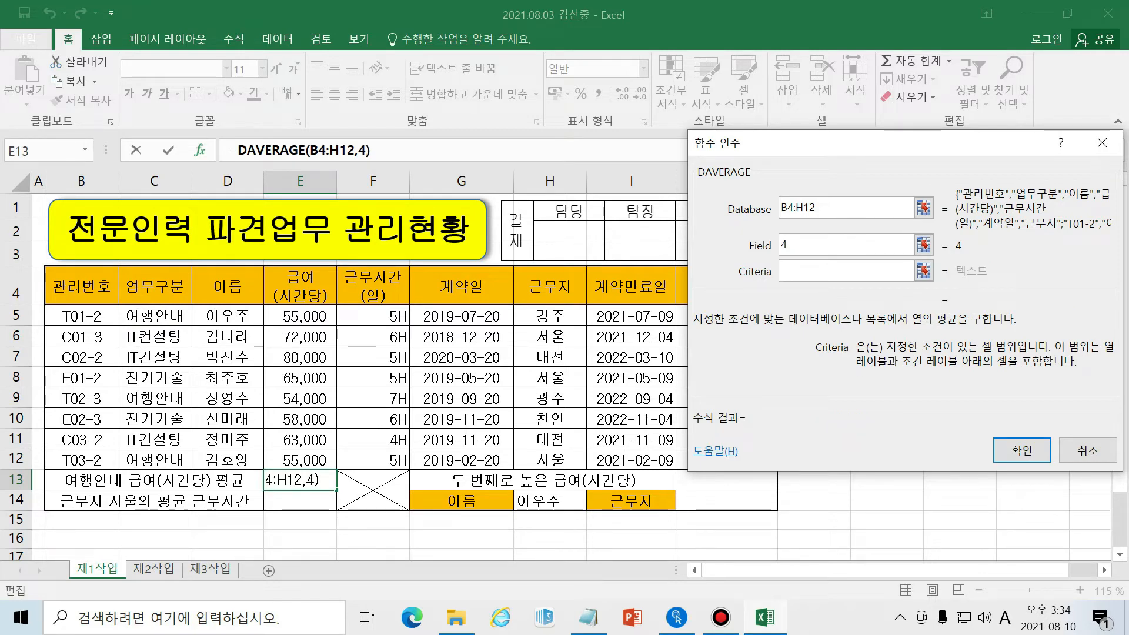
{"action": "left_click_drag", "start_coordinate": [154, 288], "coordinate": [154, 315]}
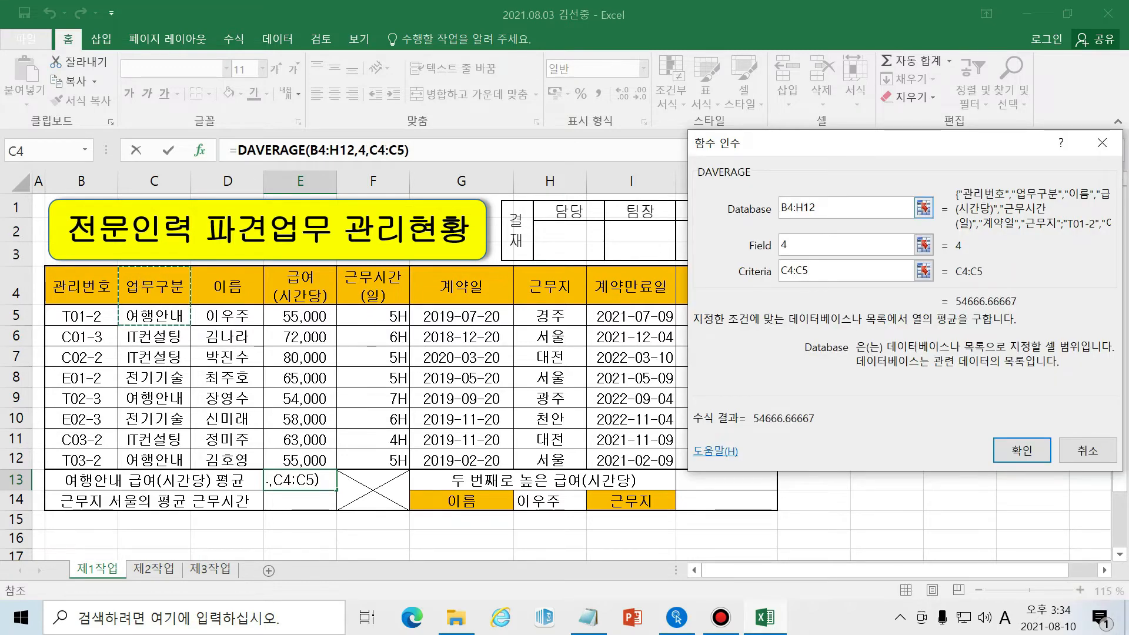
{"action": "left_click", "coordinate": [165, 284]}
{"action": "left_click_drag", "start_coordinate": [164, 284], "coordinate": [165, 316]}
{"action": "left_click_drag", "start_coordinate": [144, 280], "coordinate": [154, 337]}
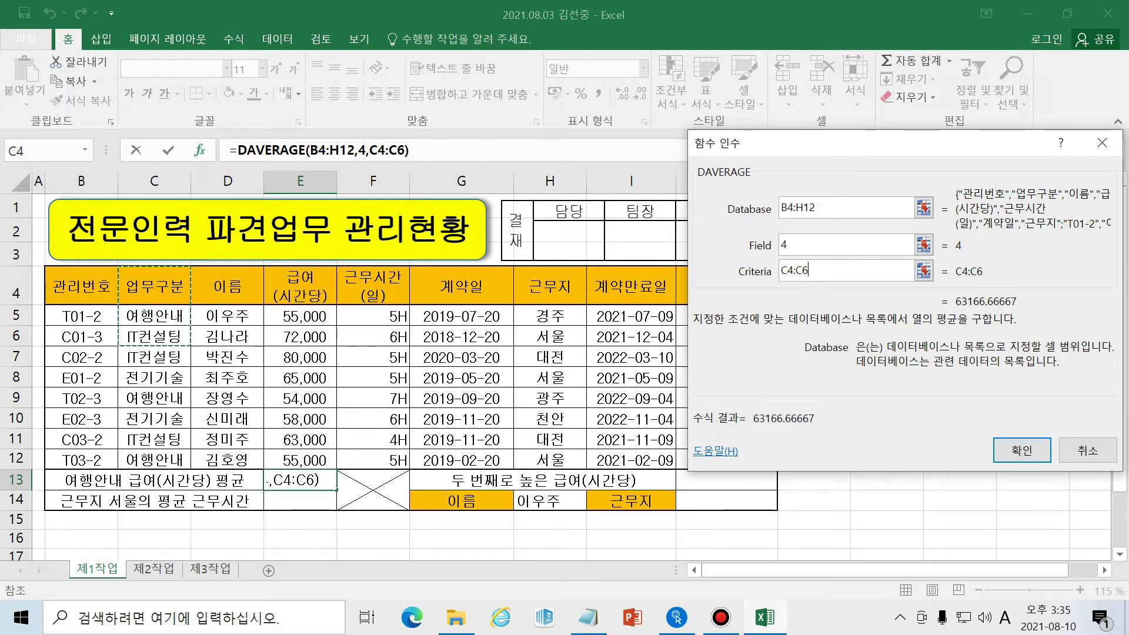
{"action": "left_click", "coordinate": [179, 288]}
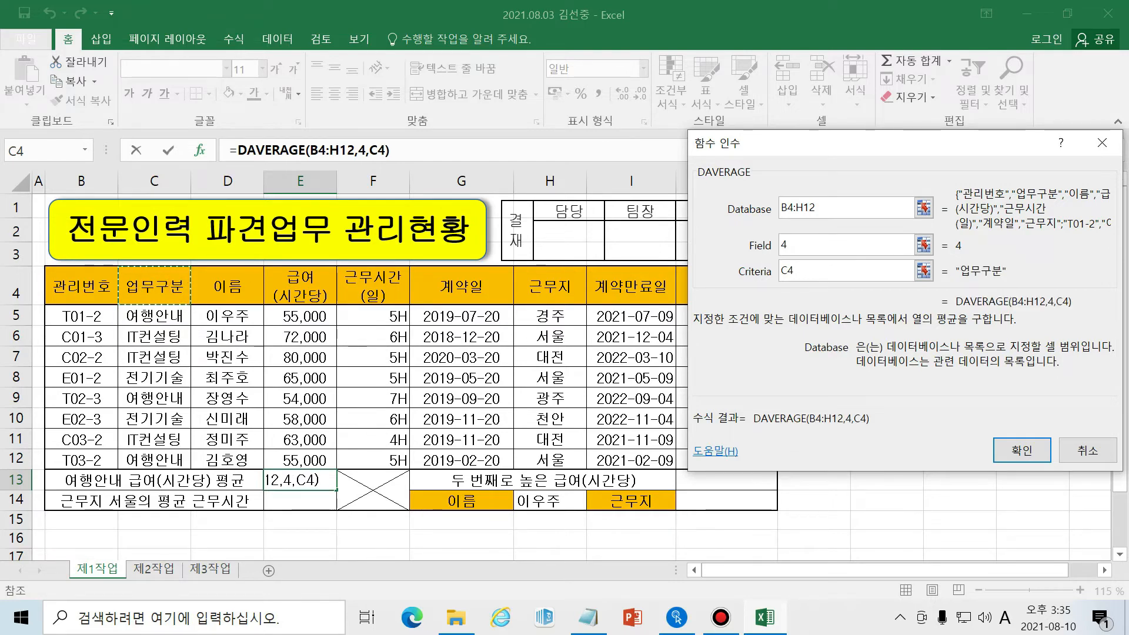
{"action": "scroll", "coordinate": [179, 288], "scroll_direction": "down", "scroll_amount": 1}
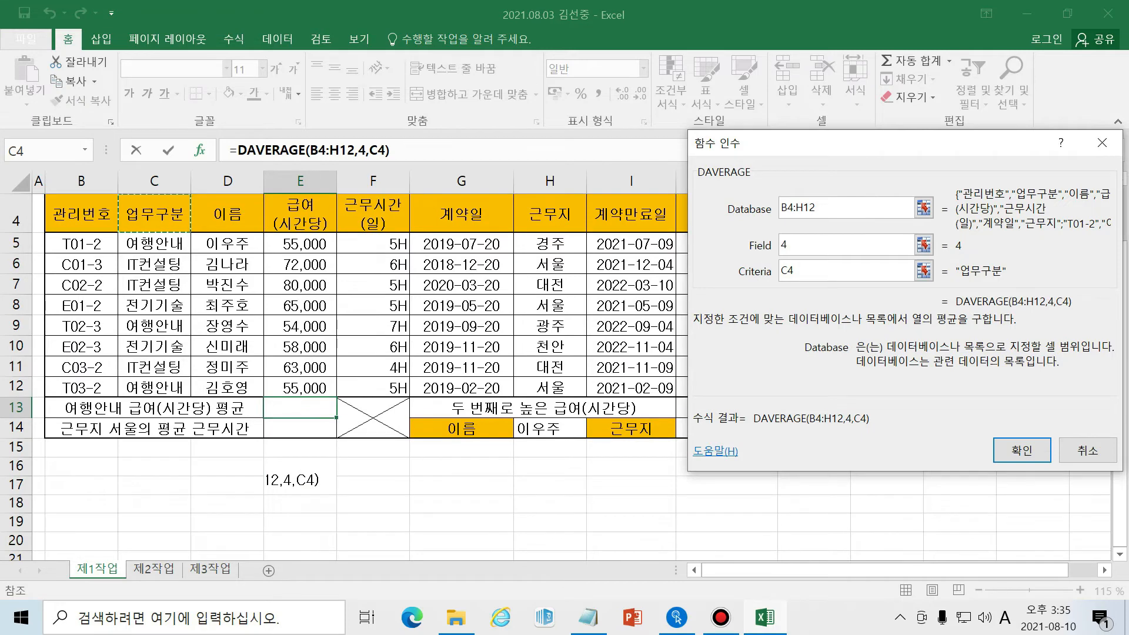
{"action": "scroll", "coordinate": [180, 288], "scroll_direction": "up", "scroll_amount": 1}
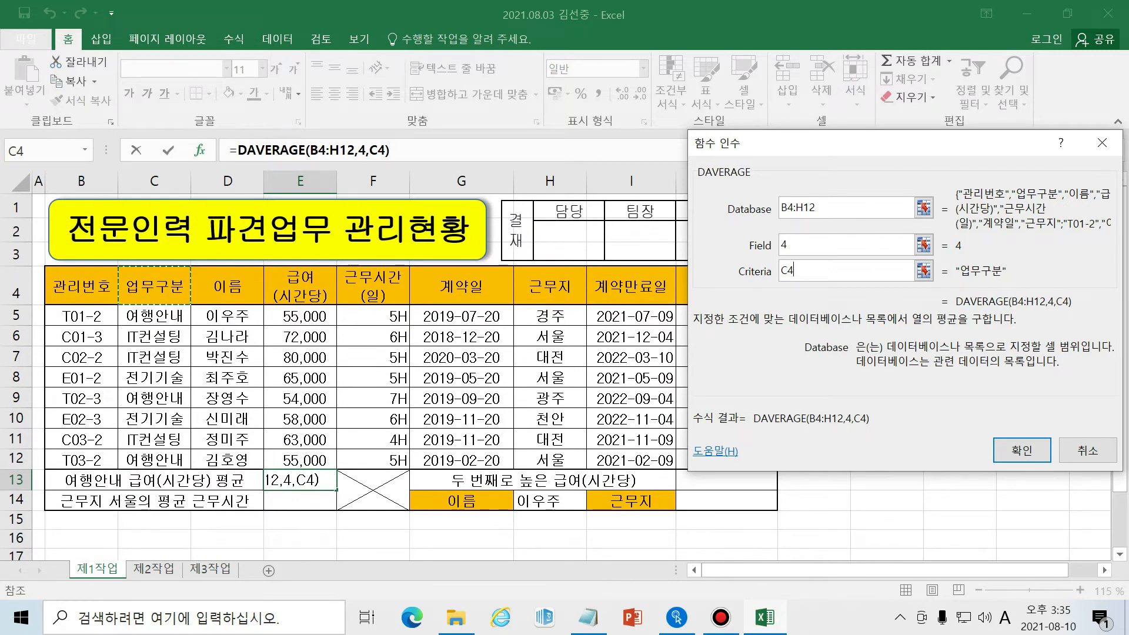
Reselect C4:C5 as the Criteria range and enter the DAVERAGE formula in E13.
{"action": "left_click_drag", "start_coordinate": [154, 288], "coordinate": [154, 311]}
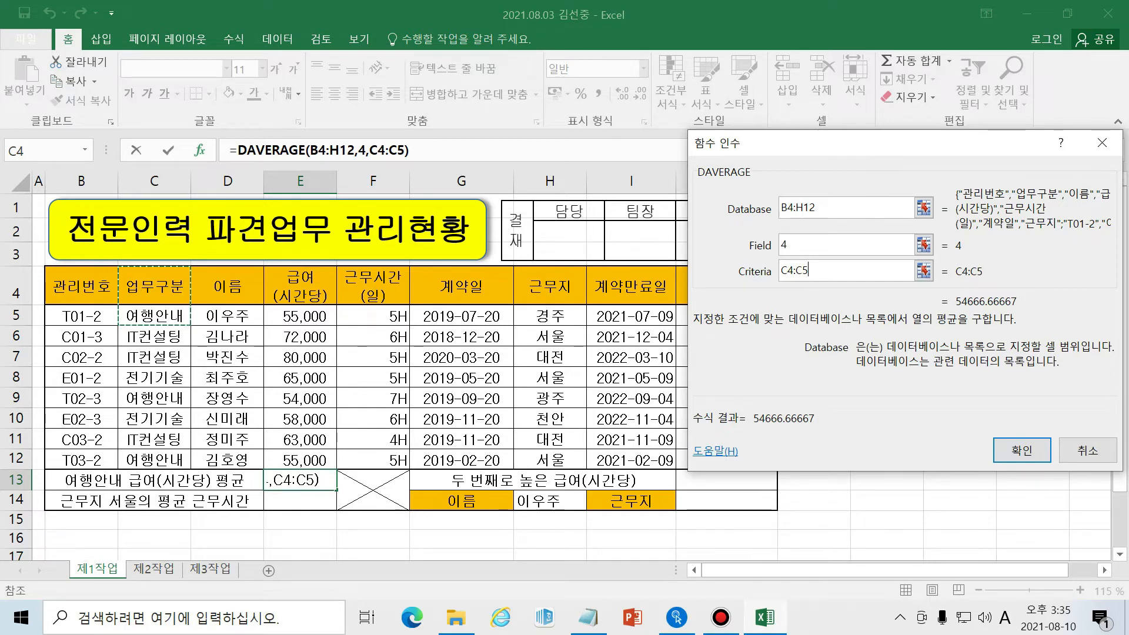
{"action": "left_click_drag", "start_coordinate": [816, 271], "coordinate": [780, 271]}
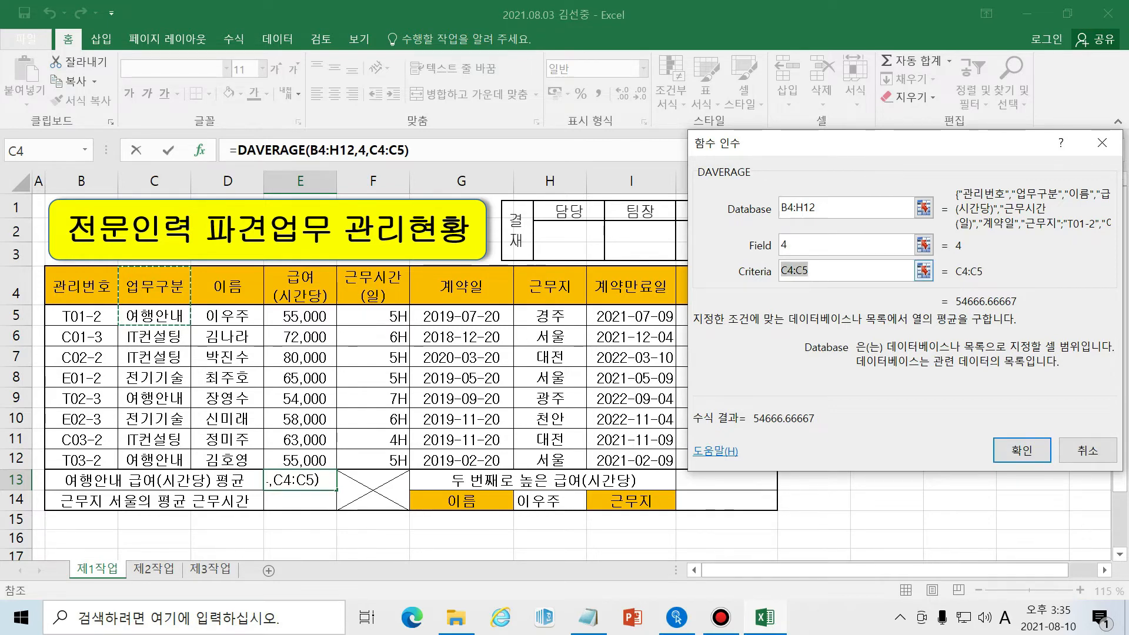
{"action": "left_click_drag", "start_coordinate": [161, 282], "coordinate": [160, 315]}
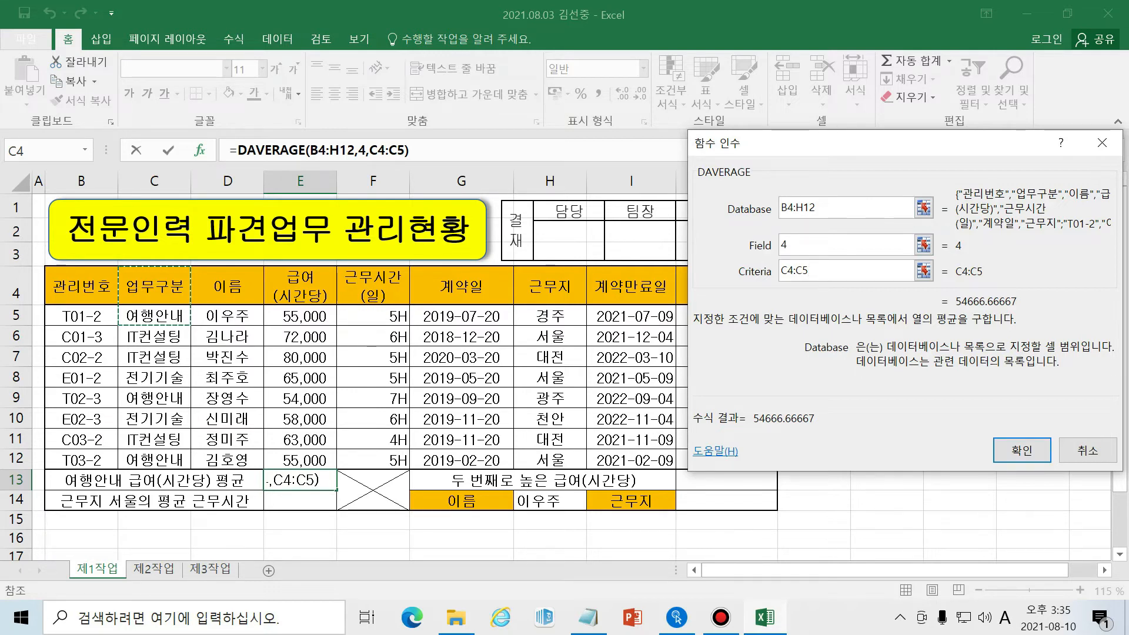
{"action": "left_click", "coordinate": [1021, 450]}
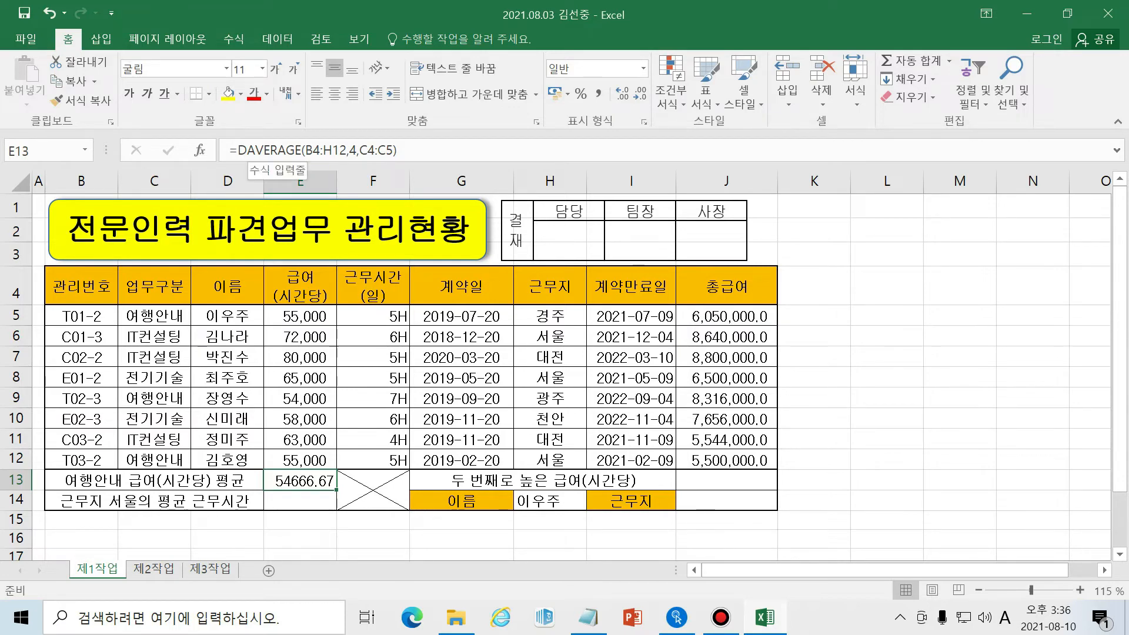
Cut DAVERAGE(B4:H12,4,C4:C5) out of the E13 formula, leaving only the equals sign.
{"action": "left_click", "coordinate": [437, 148]}
{"action": "key", "text": "shift+Left"}
{"action": "key", "text": "shift+Left"}
{"action": "key", "text": "shift+Left"}
{"action": "key", "text": "shift+Left"}
{"action": "key", "text": "shift+Left"}
{"action": "key", "text": "shift+Left"}
{"action": "key", "text": "shift+Left"}
{"action": "key", "text": "shift+Left"}
{"action": "key", "text": "shift+Left"}
{"action": "key", "text": "shift+Left"}
{"action": "key", "text": "shift+Left"}
{"action": "key", "text": "shift+Left"}
{"action": "key", "text": "shift+Left"}
{"action": "key", "text": "shift+Left"}
{"action": "key", "text": "shift+Left"}
{"action": "key", "text": "shift+Left"}
{"action": "key", "text": "shift+Left"}
{"action": "key", "text": "shift+Left"}
{"action": "key", "text": "shift+Left"}
{"action": "key", "text": "shift+Left"}
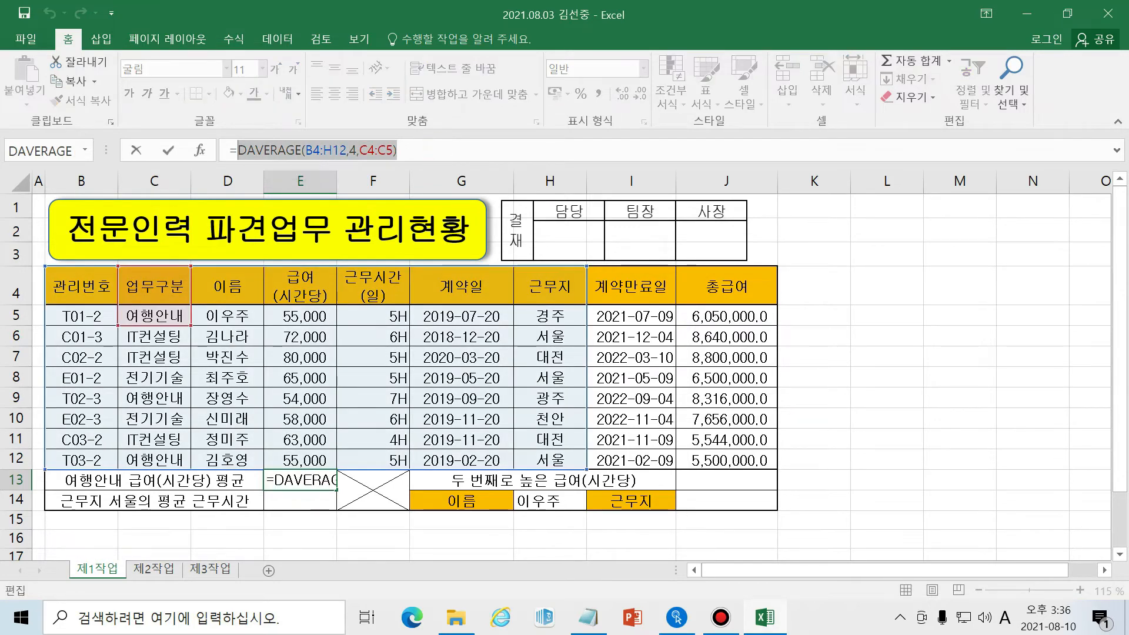
{"action": "right_click", "coordinate": [264, 151]}
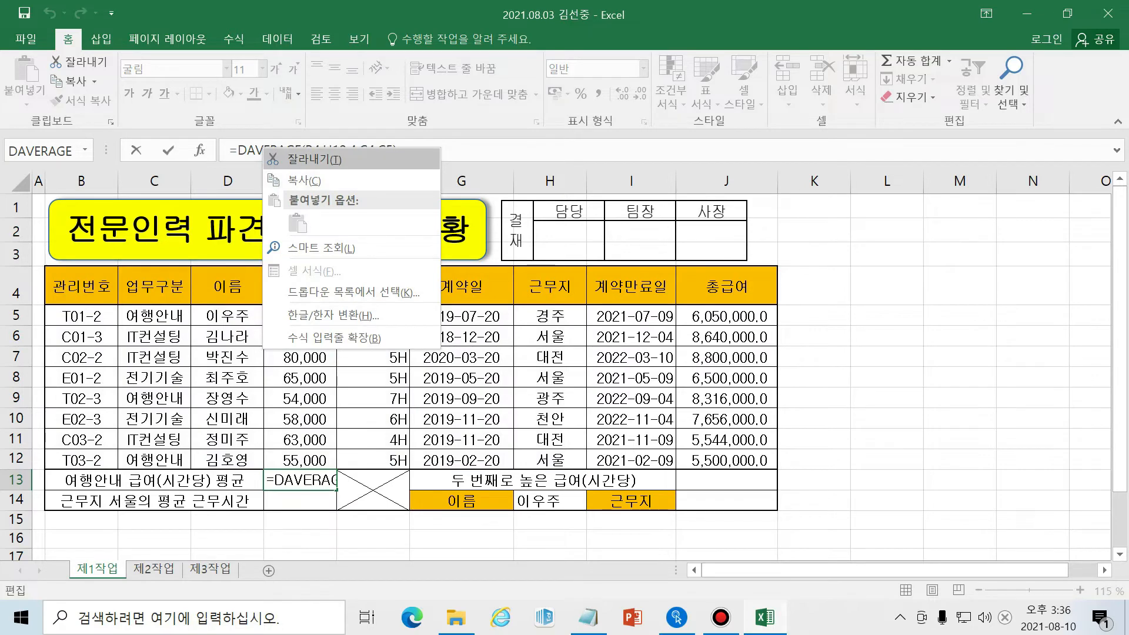
{"action": "left_click", "coordinate": [427, 149]}
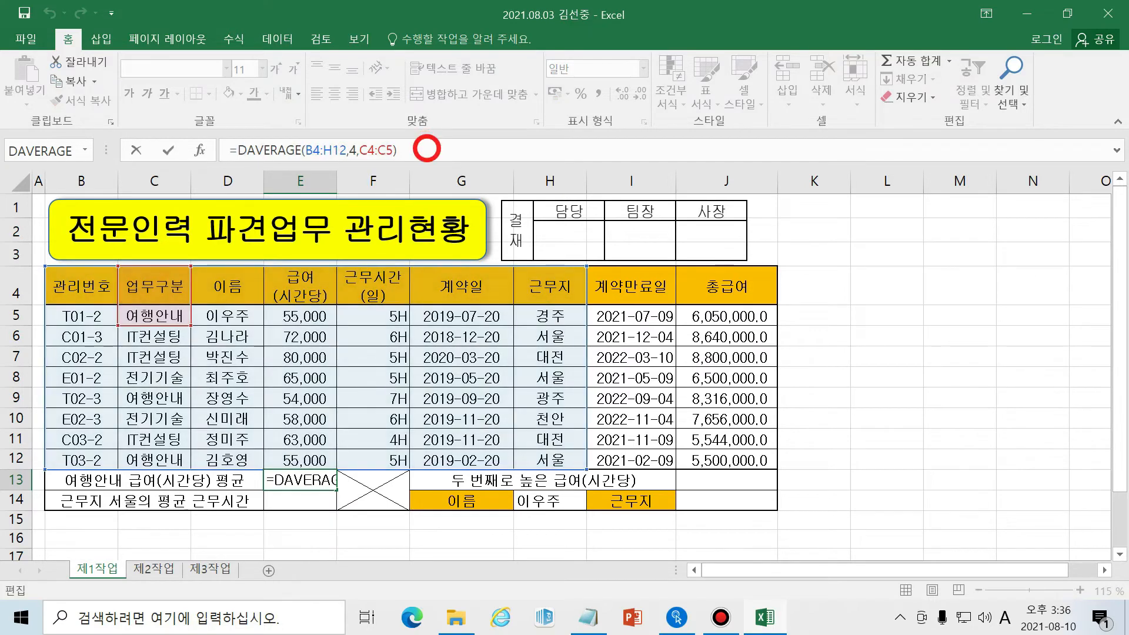
{"action": "left_click_drag", "start_coordinate": [427, 149], "coordinate": [238, 151]}
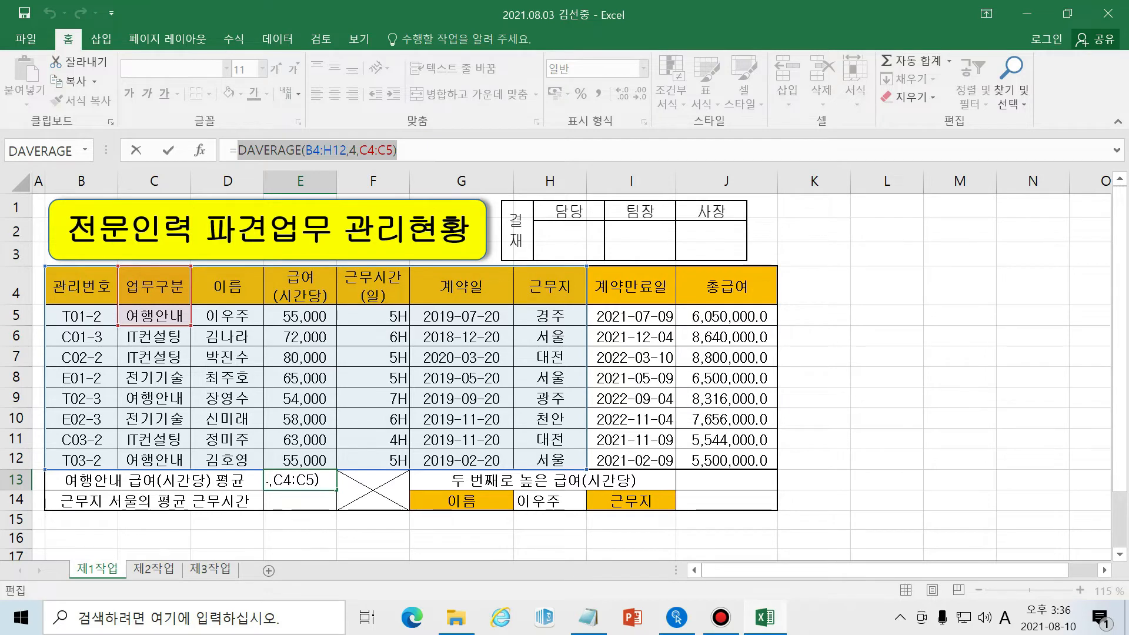
{"action": "key", "text": "ctrl+x"}
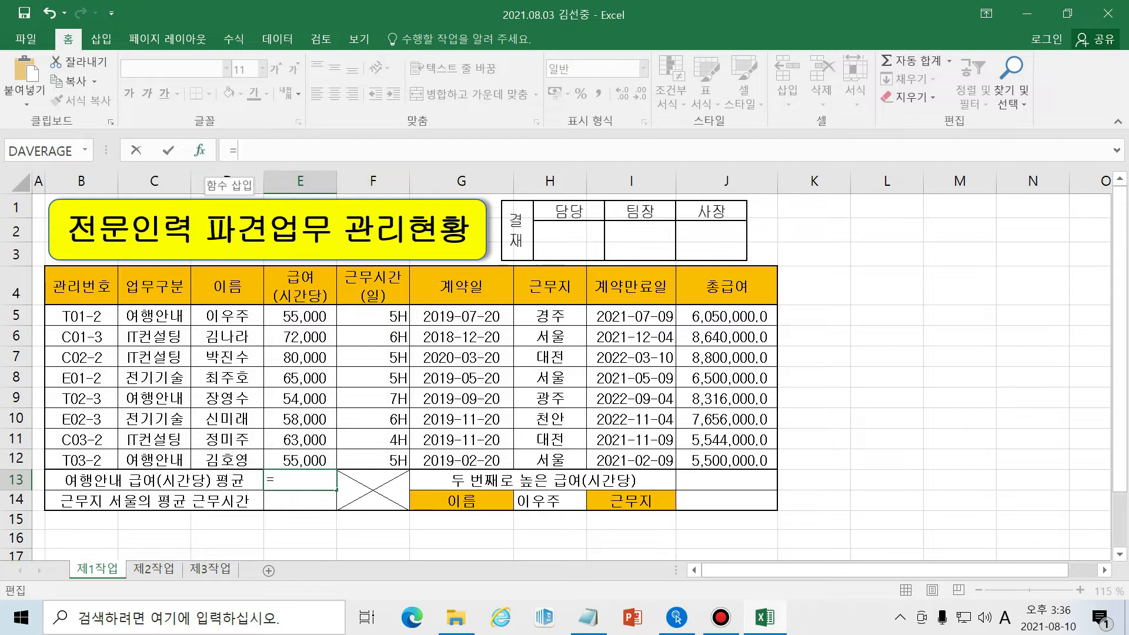
Search all function categories for "round" to continue the formula in E13.
{"action": "left_click", "coordinate": [200, 151]}
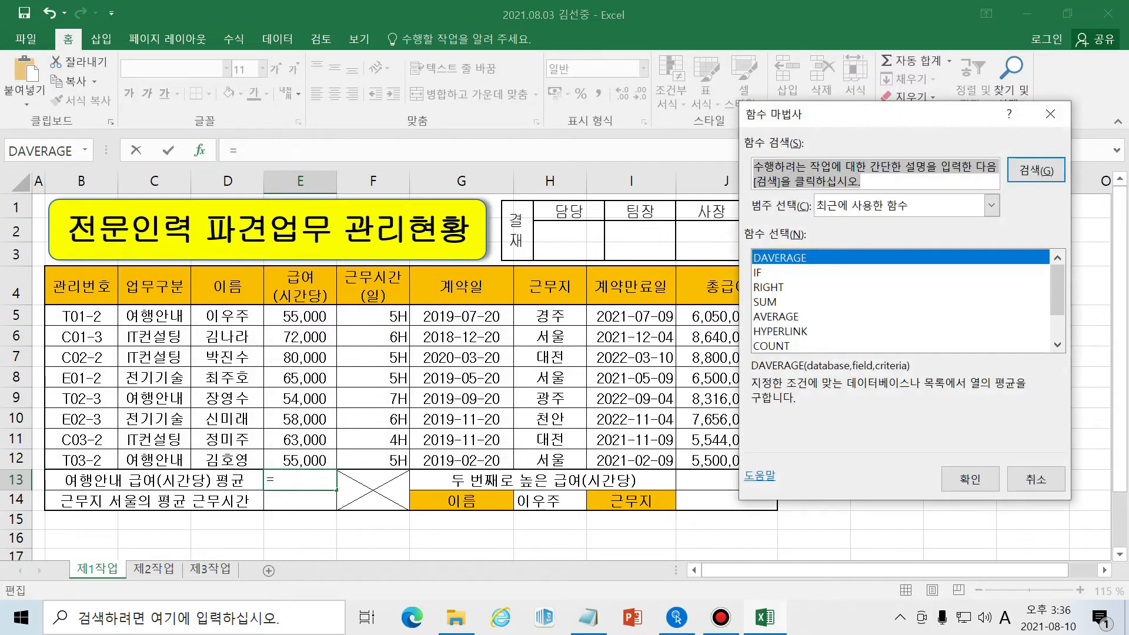
{"action": "left_click", "coordinate": [991, 205]}
{"action": "left_click", "coordinate": [874, 237]}
{"action": "left_click", "coordinate": [872, 172]}
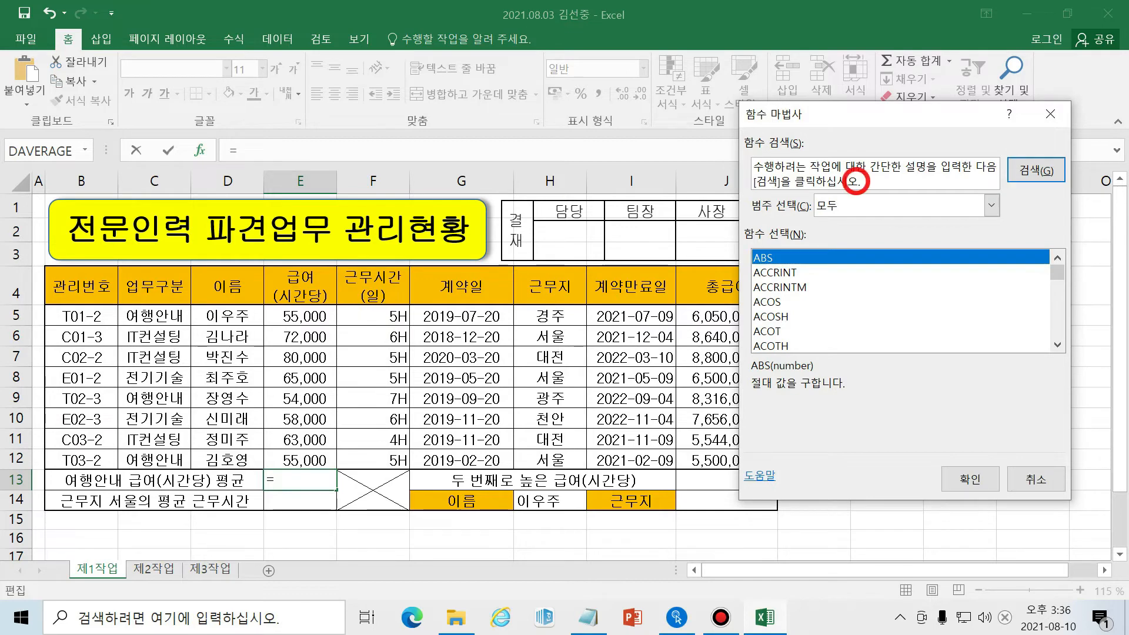
{"action": "key", "text": "BackSpace"}
{"action": "type", "text": "round"}
{"action": "key", "text": "Return"}
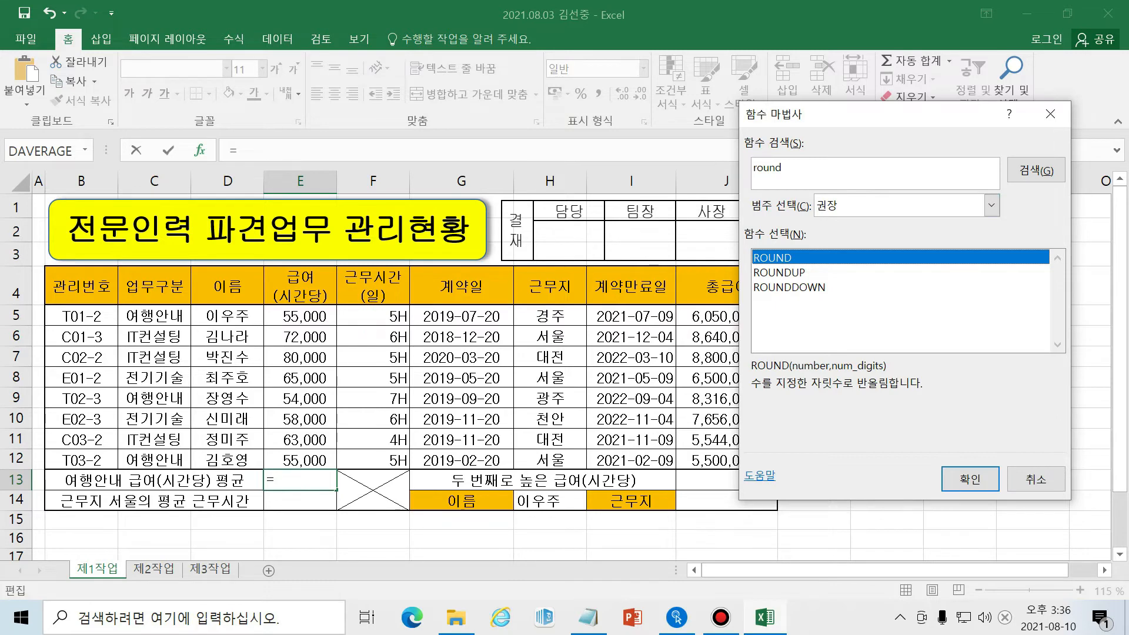
Compare the descriptions of ROUND, ROUNDUP and ROUNDDOWN, and insert ROUND into the E13 formula.
{"action": "left_click", "coordinate": [800, 273]}
{"action": "left_click", "coordinate": [829, 287]}
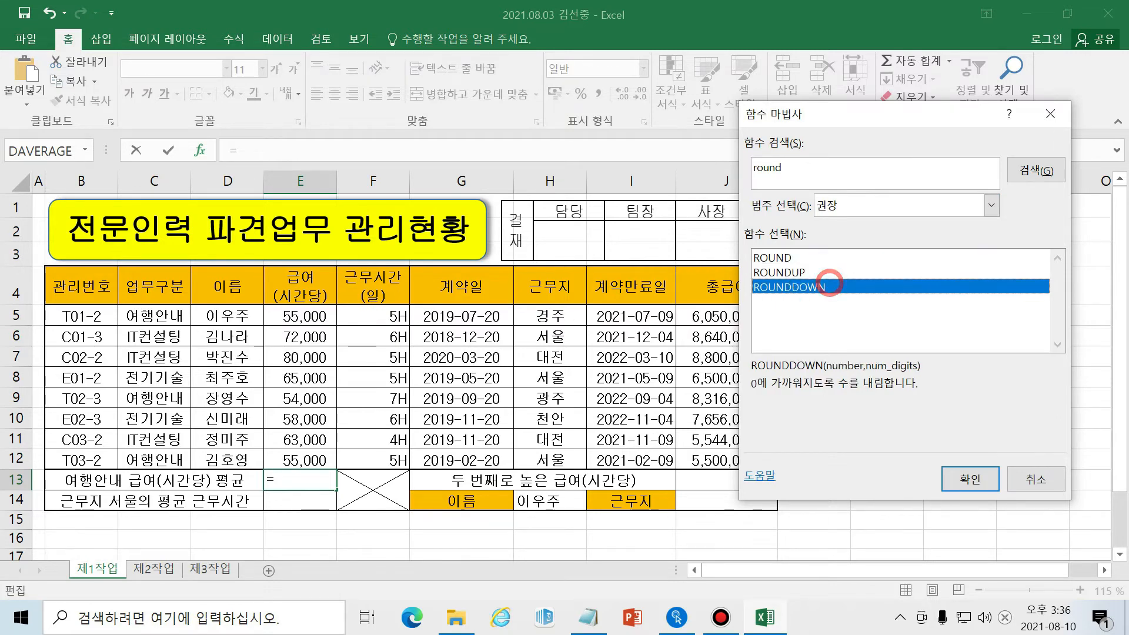
{"action": "left_click", "coordinate": [1038, 257]}
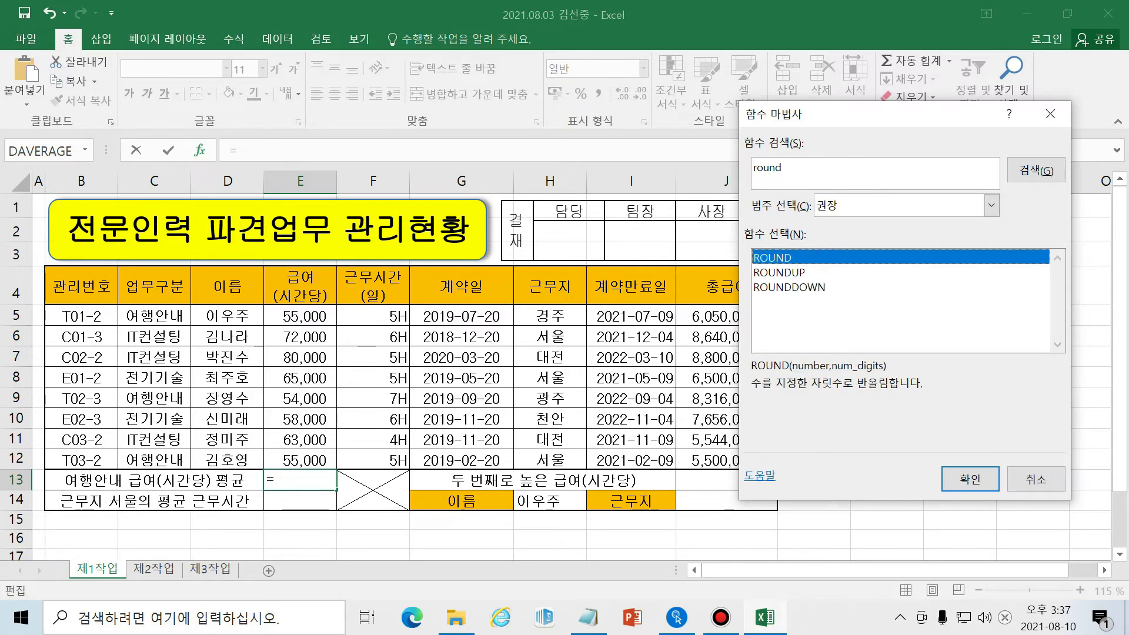
{"action": "left_click", "coordinate": [811, 272]}
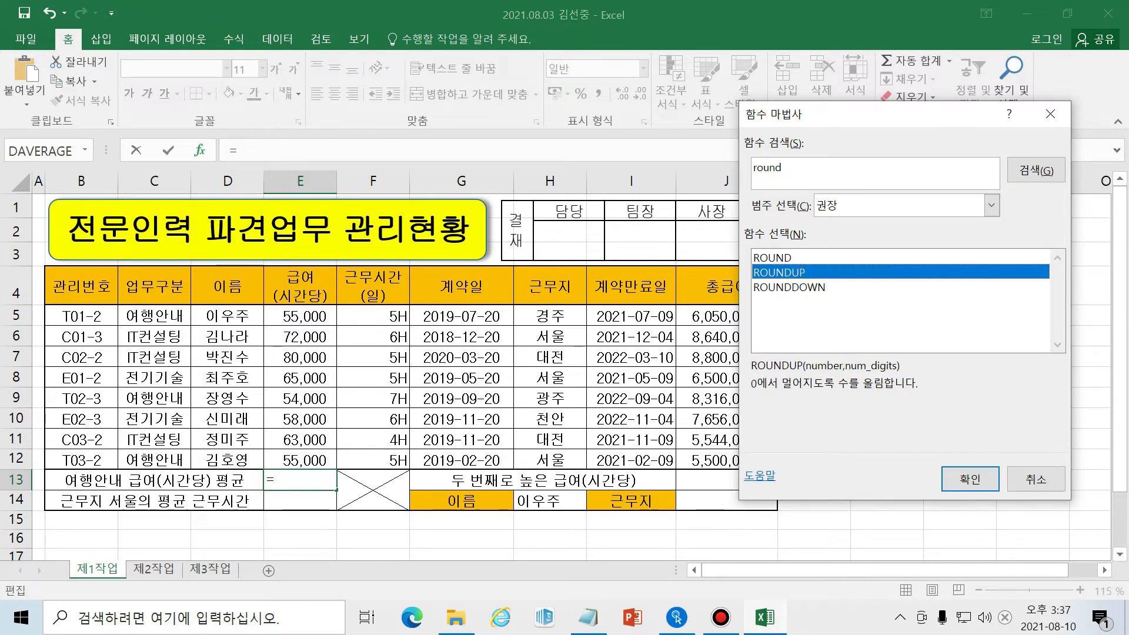
{"action": "left_click", "coordinate": [834, 290]}
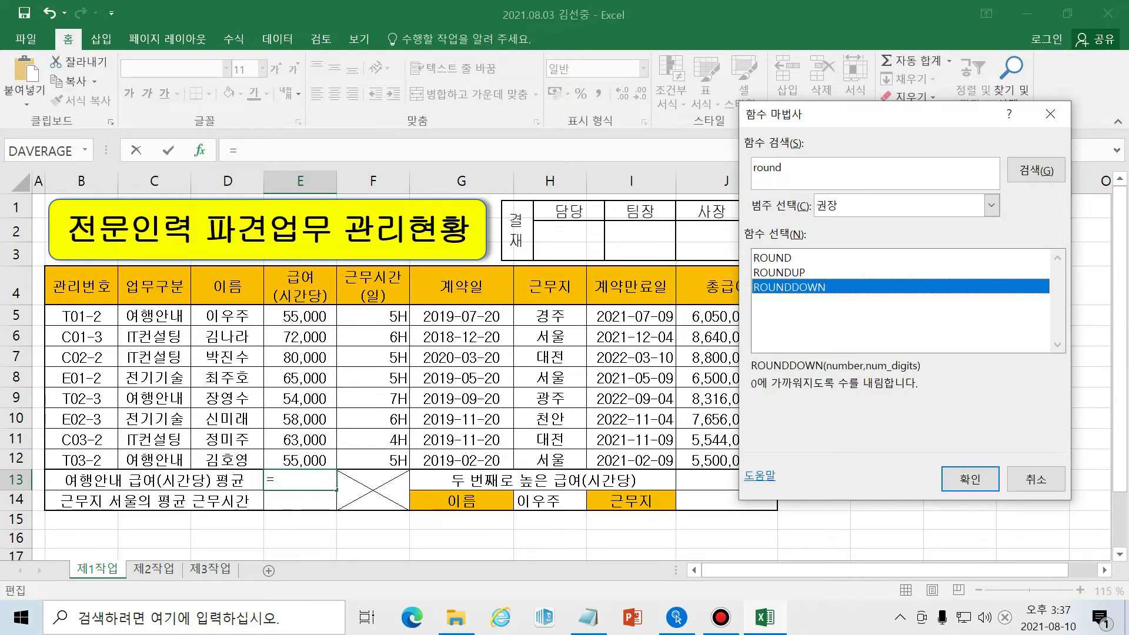
{"action": "left_click", "coordinate": [857, 257]}
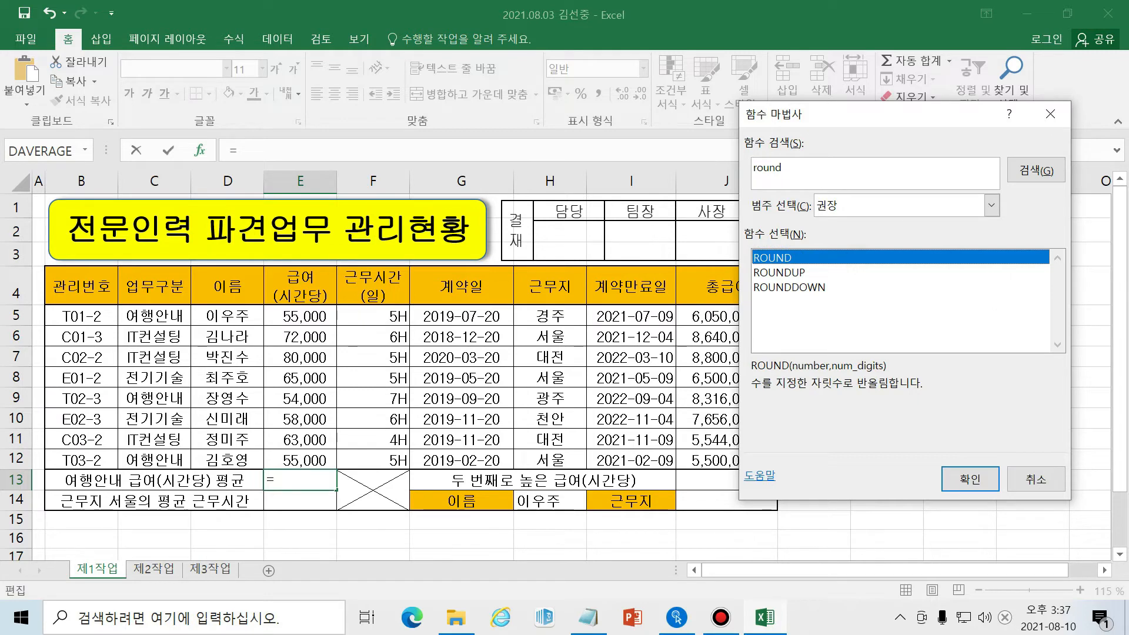
{"action": "left_click", "coordinate": [970, 479]}
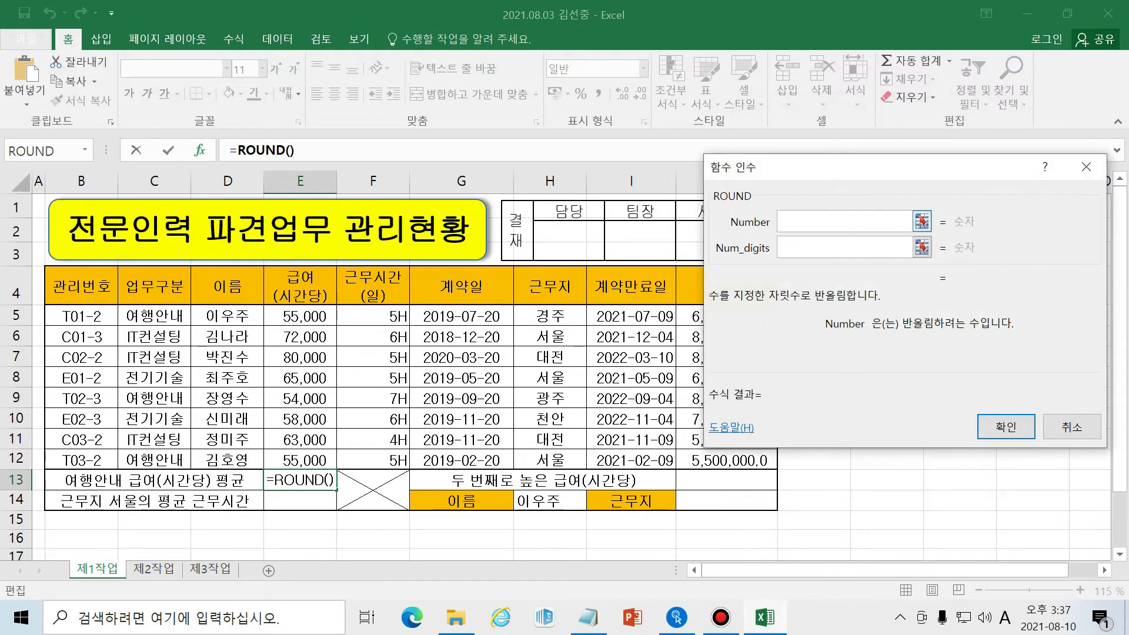
Paste the cut DAVERAGE(B4:H12,4,C4:C5) expression into the ROUND Number argument.
{"action": "left_click", "coordinate": [852, 247]}
{"action": "left_click", "coordinate": [846, 222]}
{"action": "key", "text": "Tab"}
{"action": "key", "text": "shift+Tab"}
{"action": "right_click", "coordinate": [825, 222]}
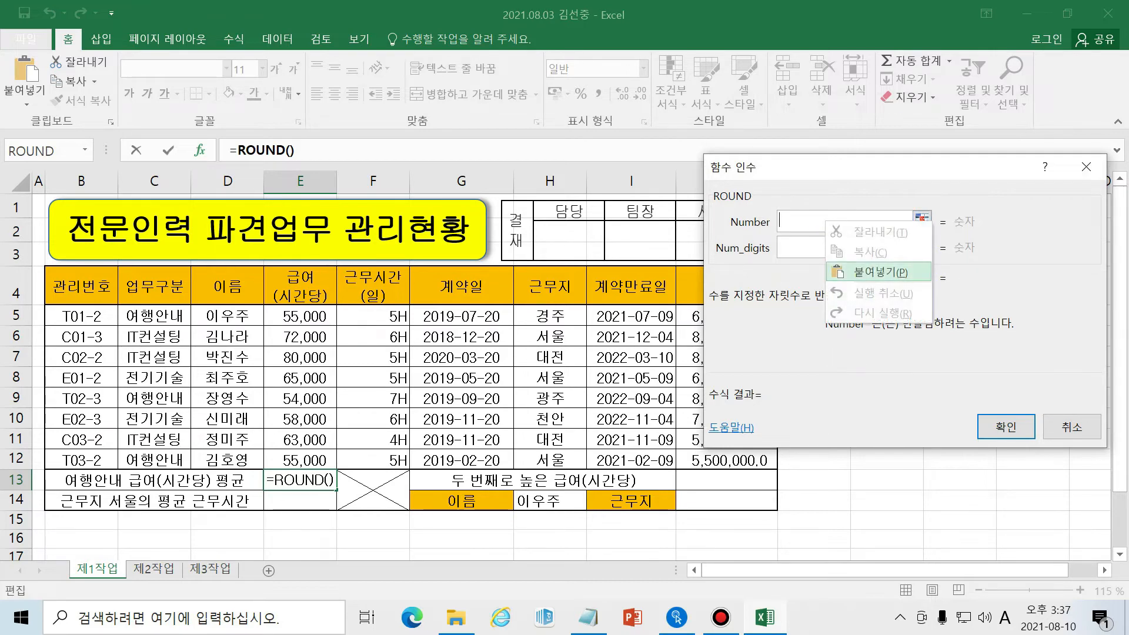
{"action": "right_click", "coordinate": [813, 222]}
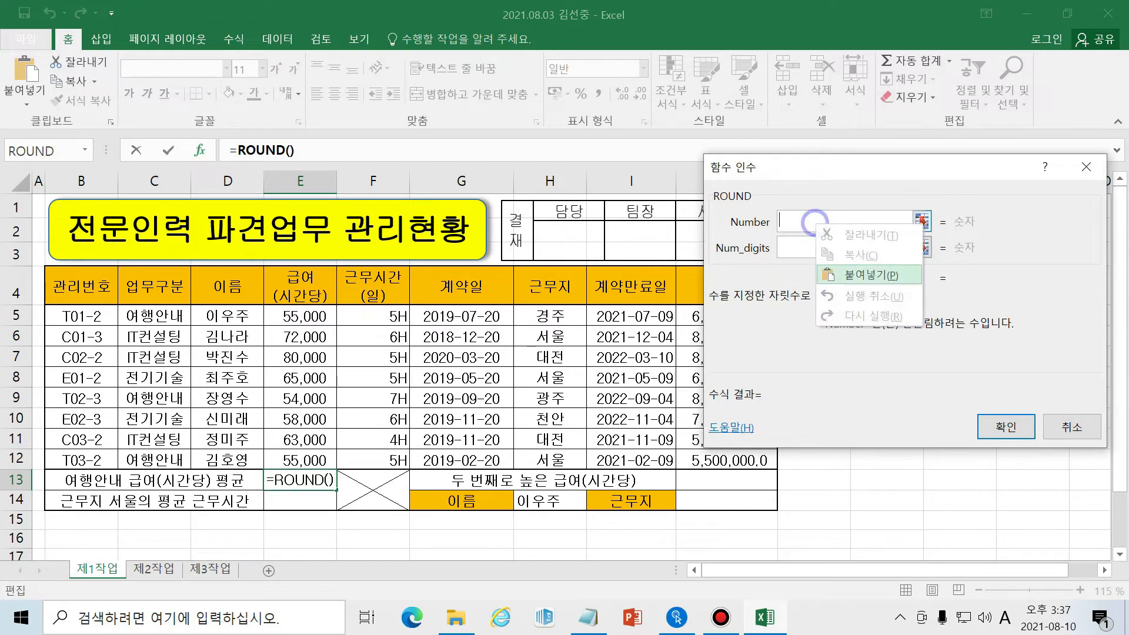
{"action": "left_click", "coordinate": [869, 275]}
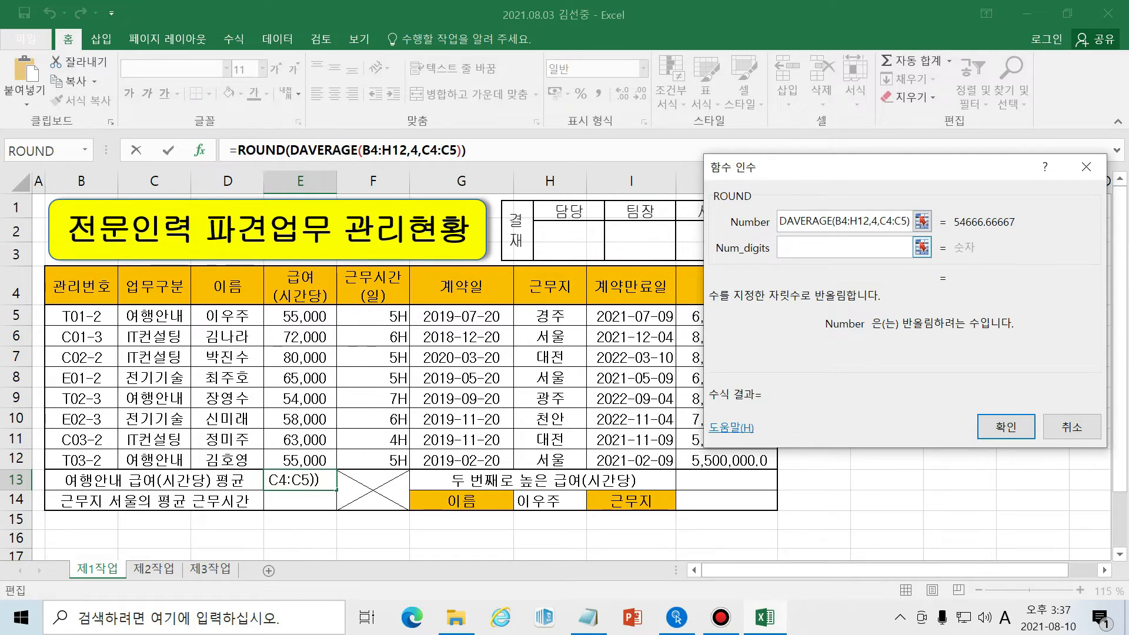
Try the Num_digits values 2, 0, -1, -2 and again 2 to compare how ROUND rounds the average.
{"action": "left_click", "coordinate": [839, 245]}
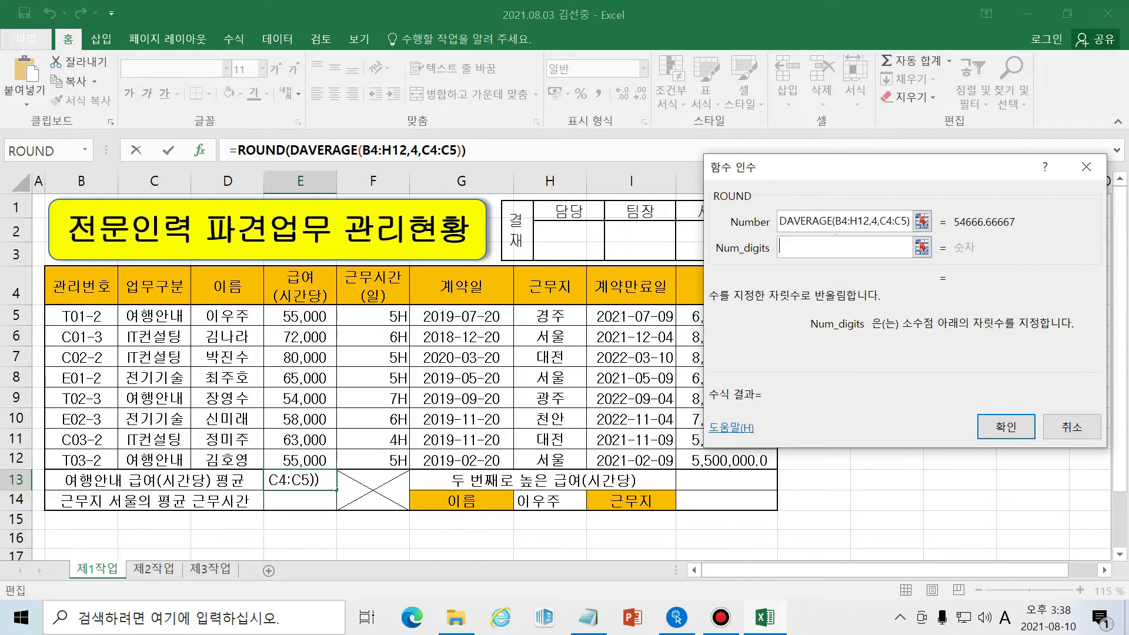
{"action": "type", "text": "2"}
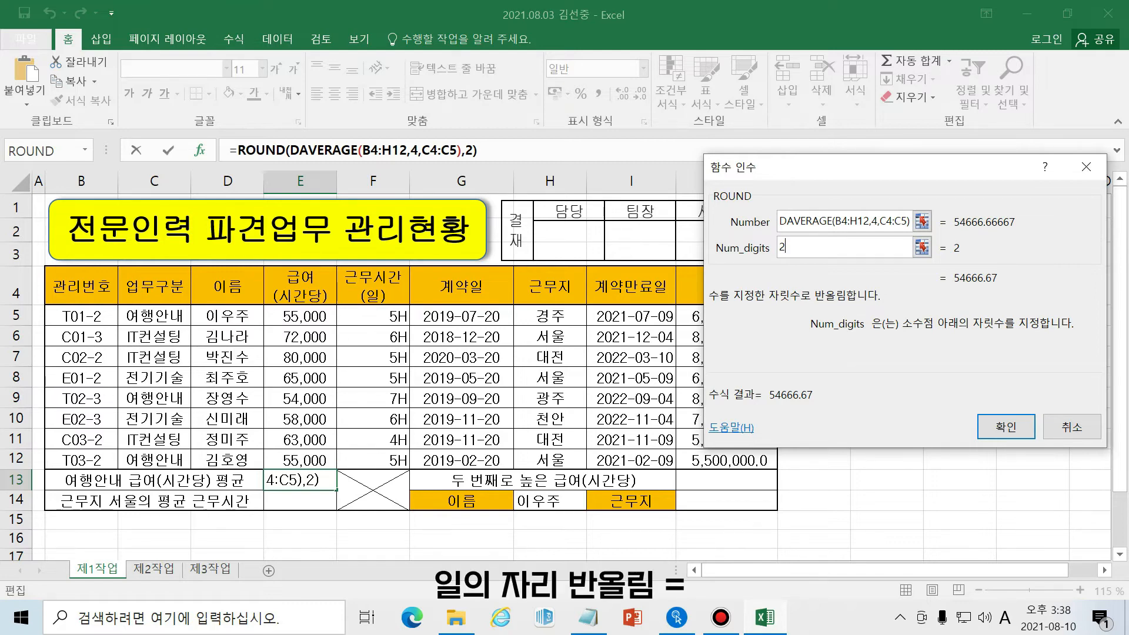
{"action": "key", "text": "BackSpace"}
{"action": "type", "text": "0"}
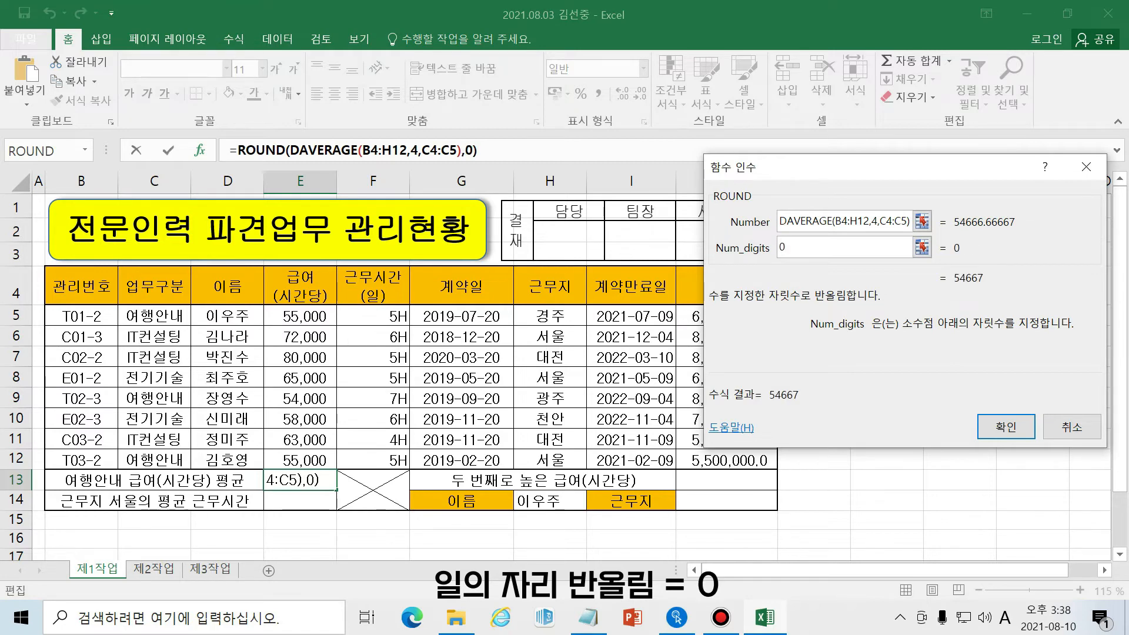
{"action": "double_click", "coordinate": [873, 247]}
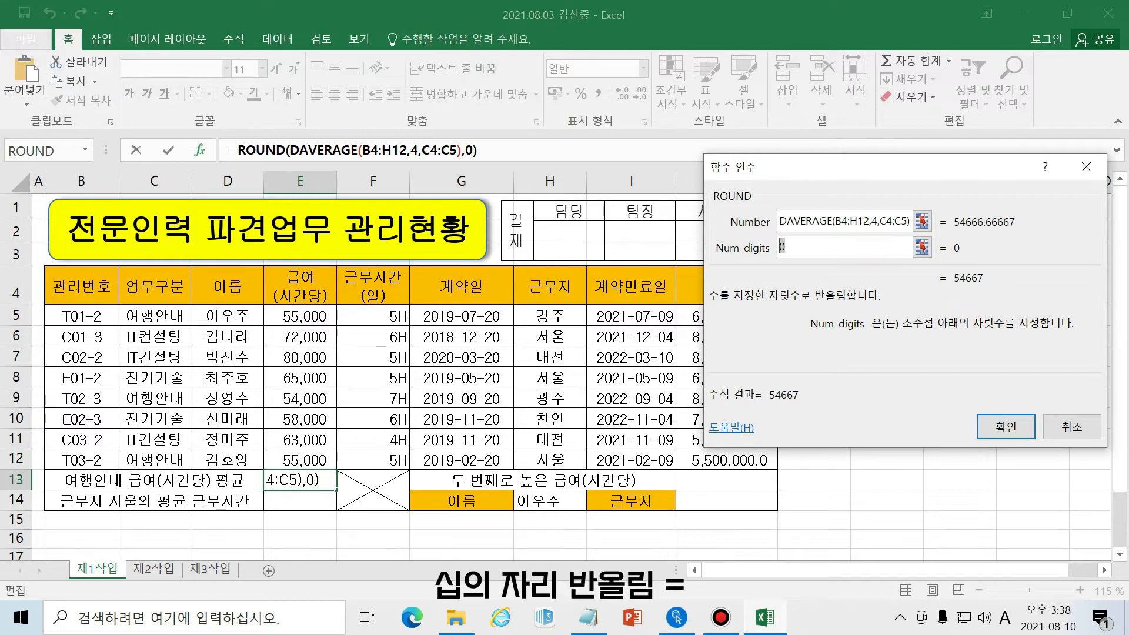
{"action": "type", "text": "-"}
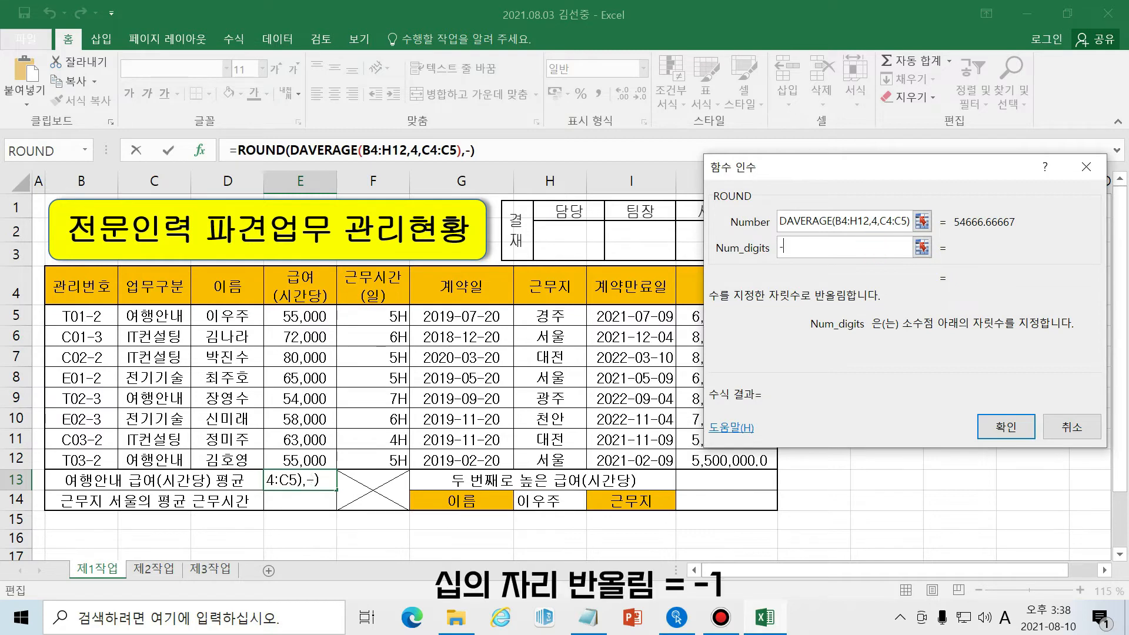
{"action": "type", "text": "1"}
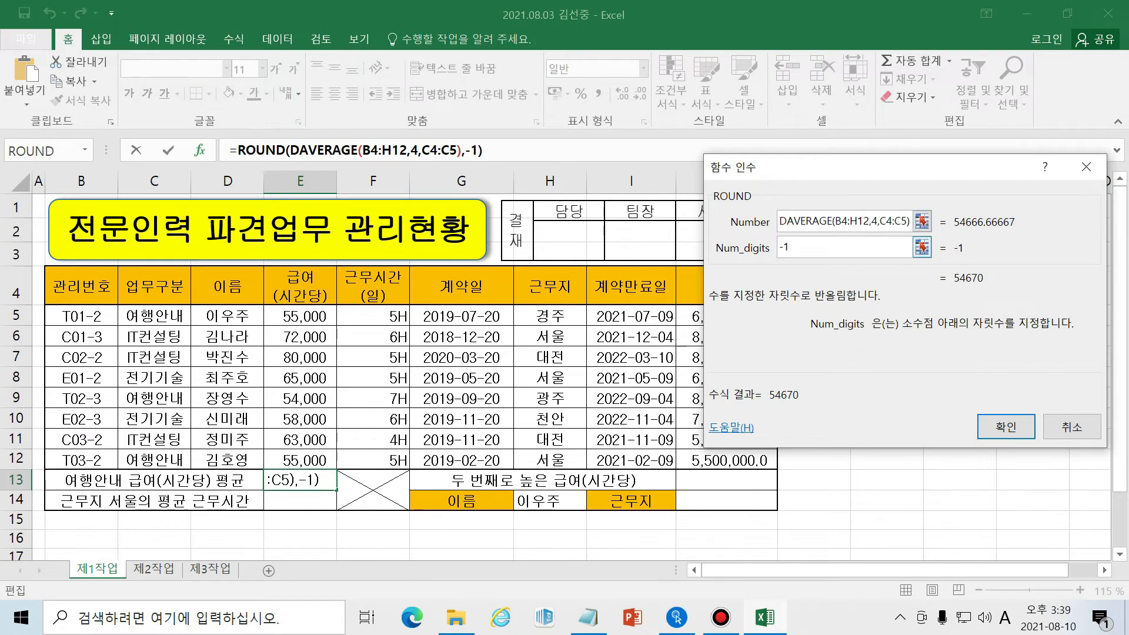
{"action": "key", "text": "BackSpace"}
{"action": "type", "text": "2"}
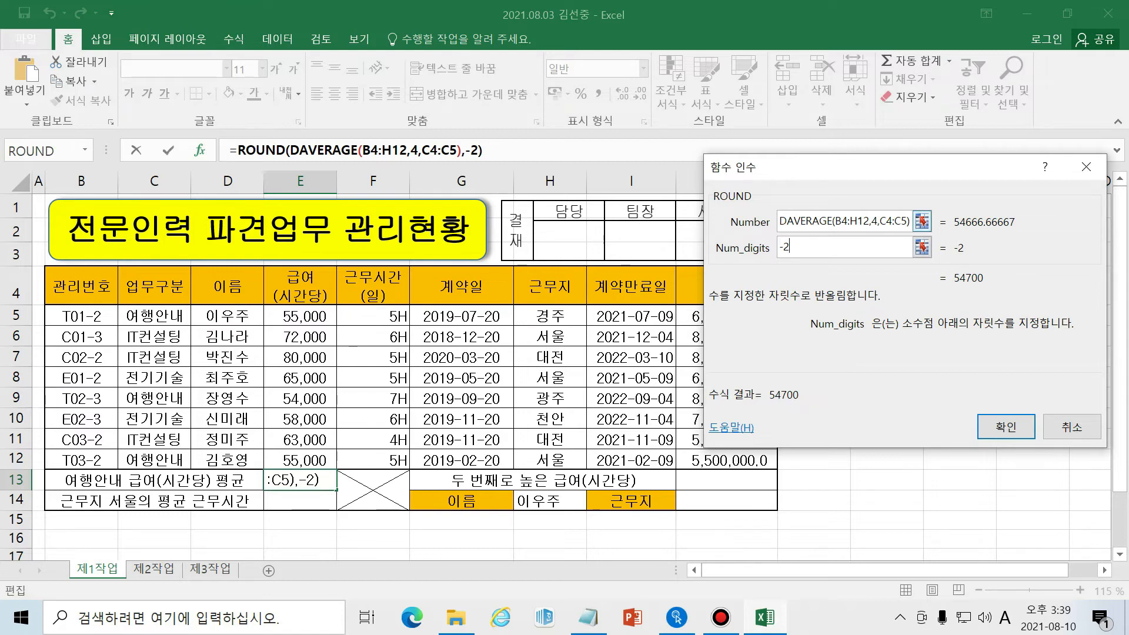
{"action": "double_click", "coordinate": [831, 245]}
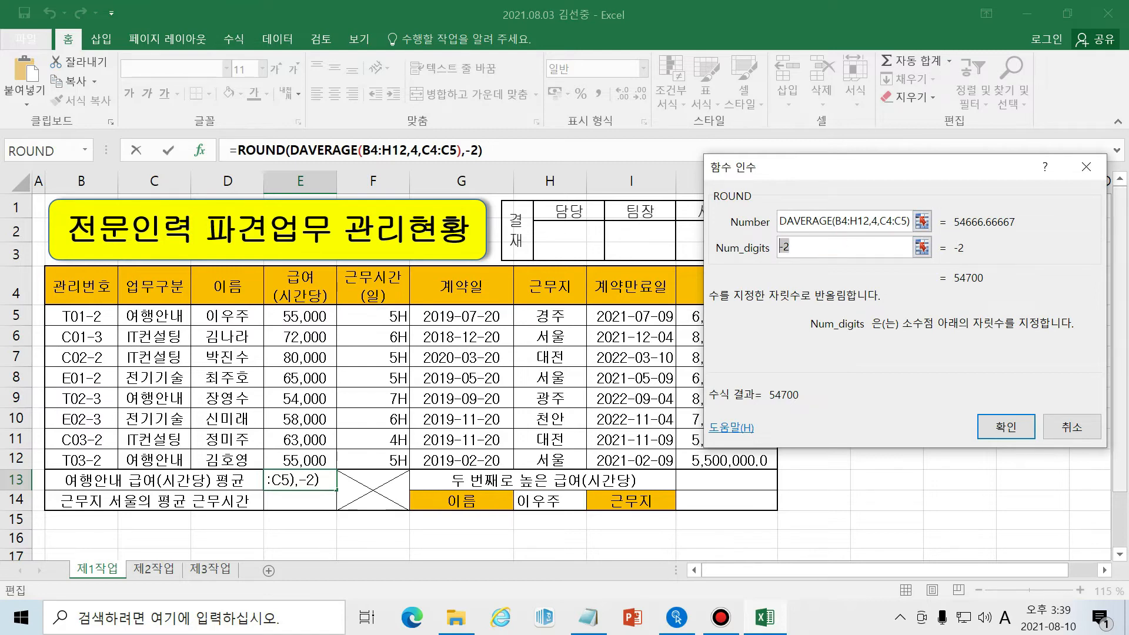
{"action": "type", "text": "2"}
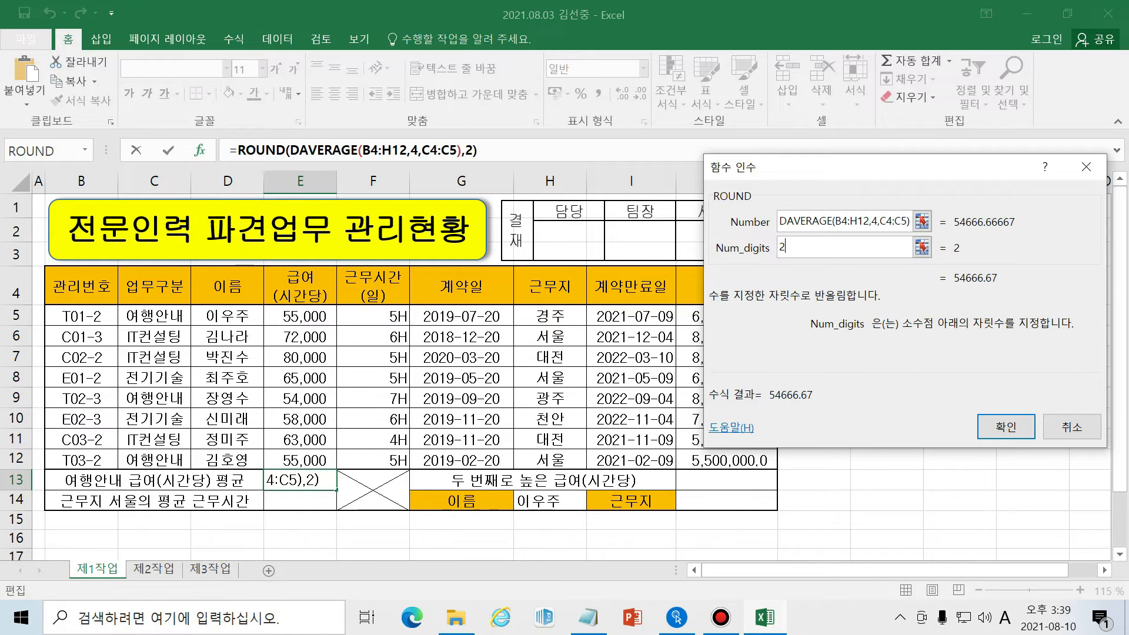
Set the ROUND Num_digits argument to -2 and enter the completed formula in E13.
{"action": "double_click", "coordinate": [815, 245]}
{"action": "type", "text": "-2"}
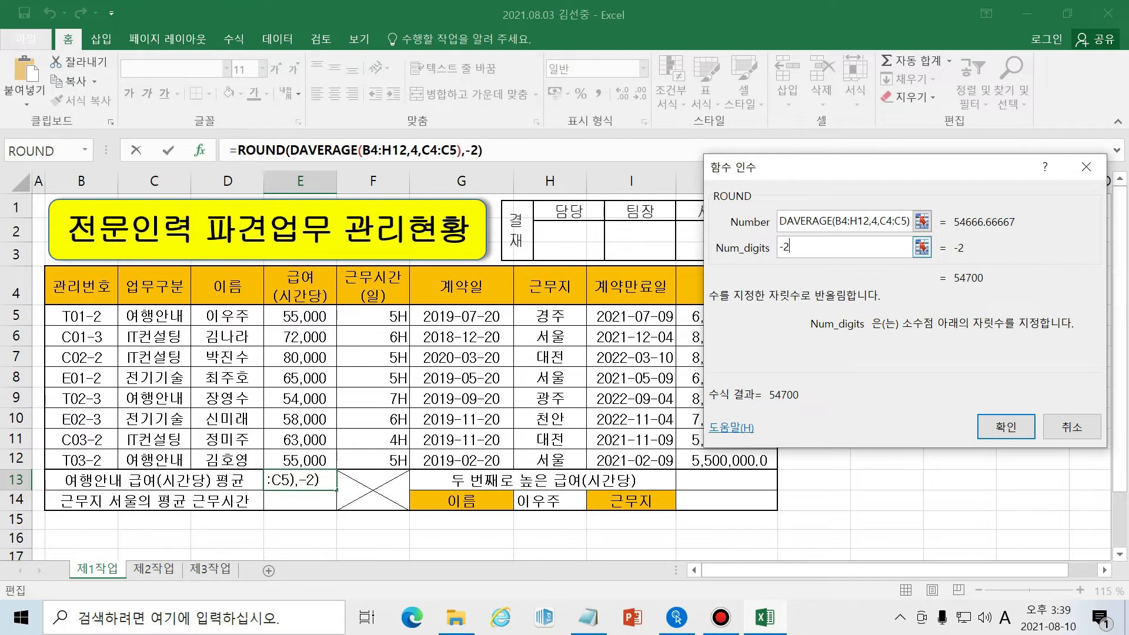
{"action": "double_click", "coordinate": [824, 243]}
{"action": "left_click", "coordinate": [812, 251]}
{"action": "double_click", "coordinate": [815, 247]}
{"action": "left_click", "coordinate": [815, 251]}
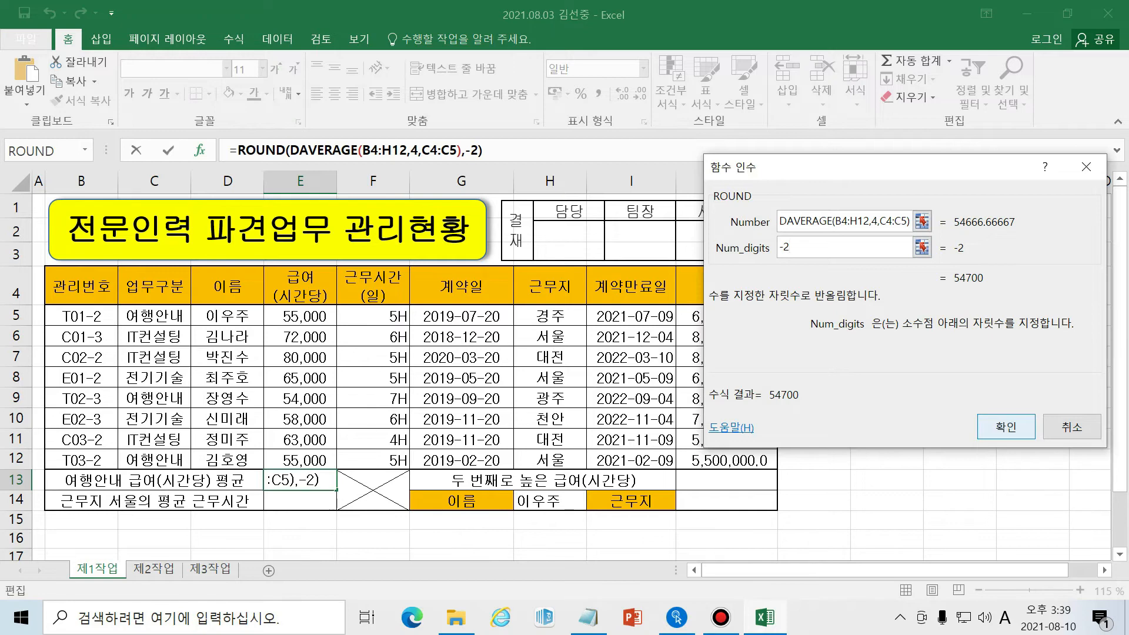
{"action": "left_click", "coordinate": [1005, 426]}
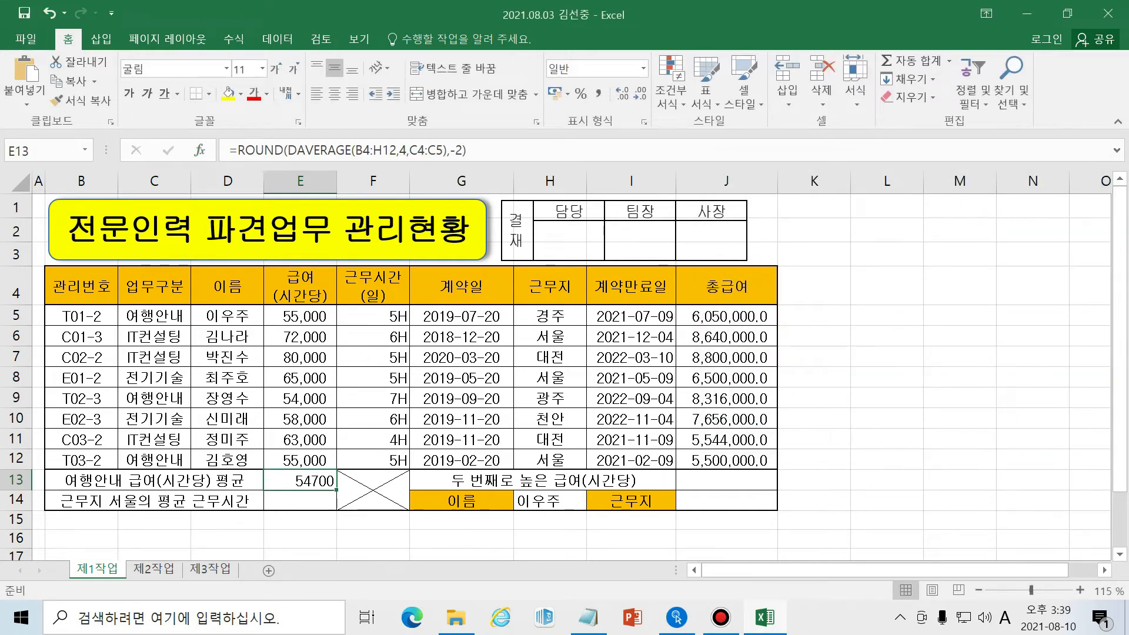
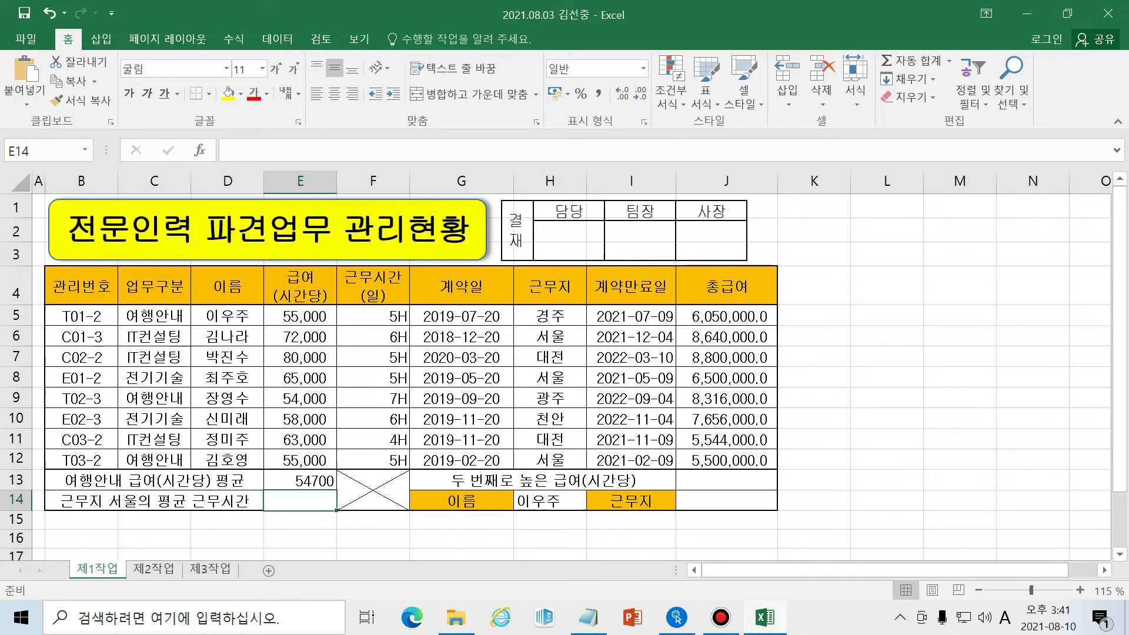
Examine the 근무지 range H5:H12 and the 근무시간(일) range F5:F12 for the 근무지 서울의 평균 근무시간 calculation.
{"action": "left_click_drag", "start_coordinate": [550, 315], "coordinate": [549, 460]}
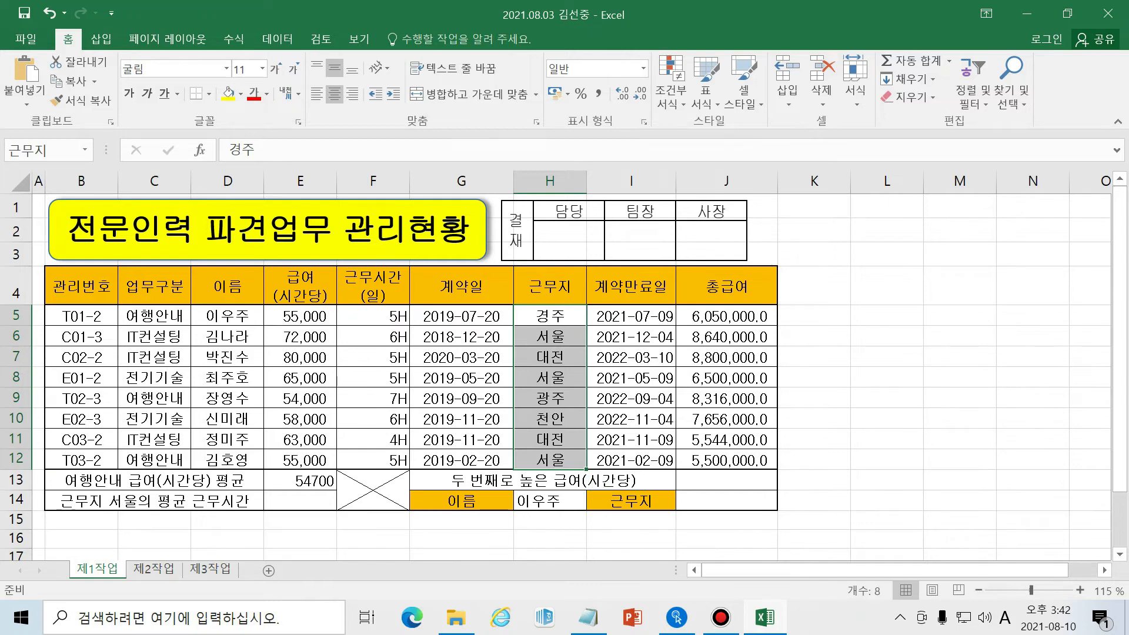
{"action": "left_click", "coordinate": [226, 507]}
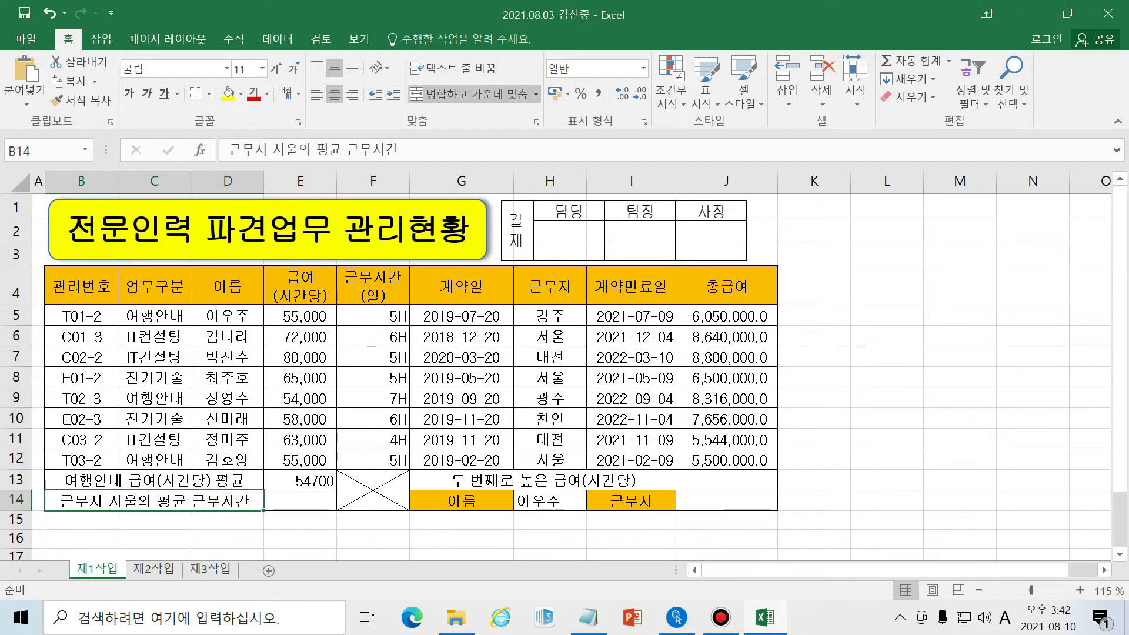
{"action": "left_click", "coordinate": [315, 501]}
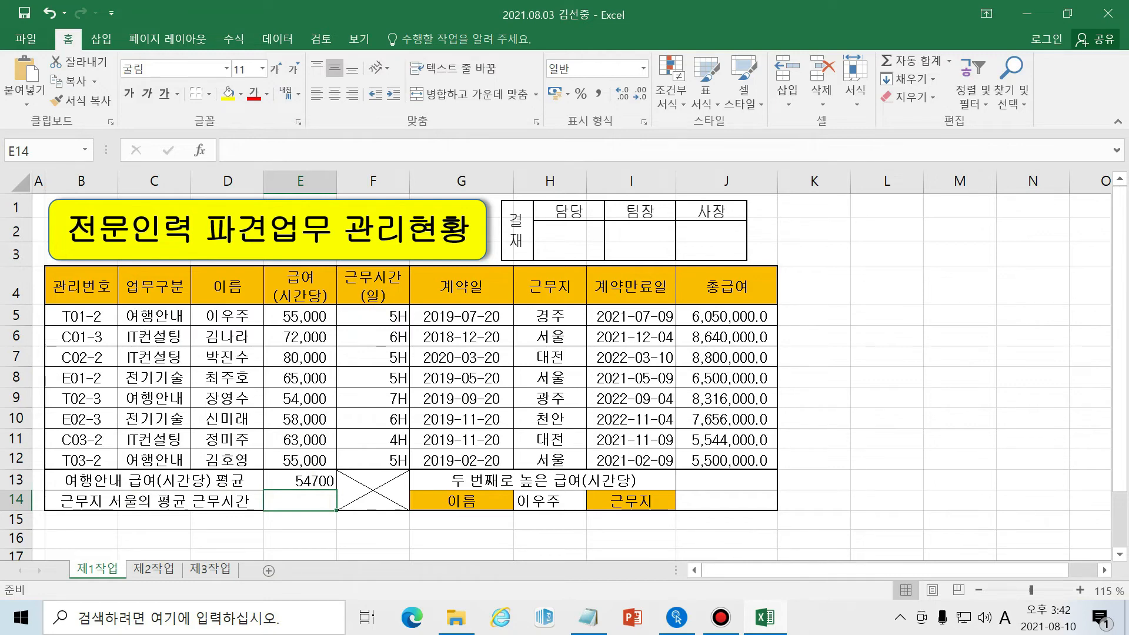
{"action": "left_click_drag", "start_coordinate": [358, 316], "coordinate": [371, 461]}
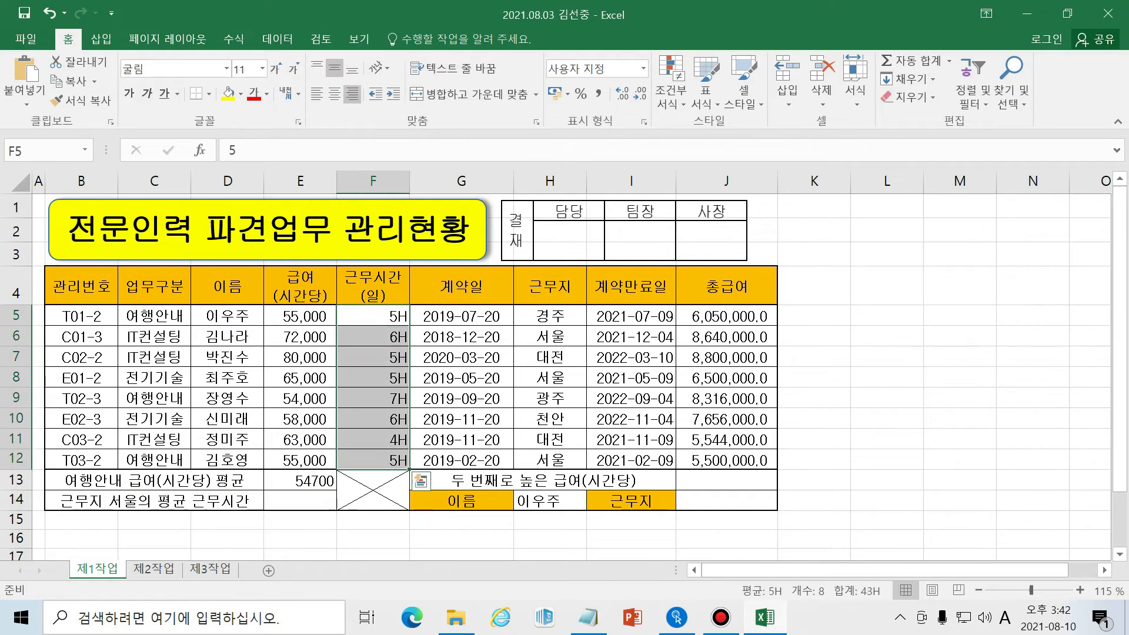
{"action": "left_click_drag", "start_coordinate": [565, 316], "coordinate": [555, 460]}
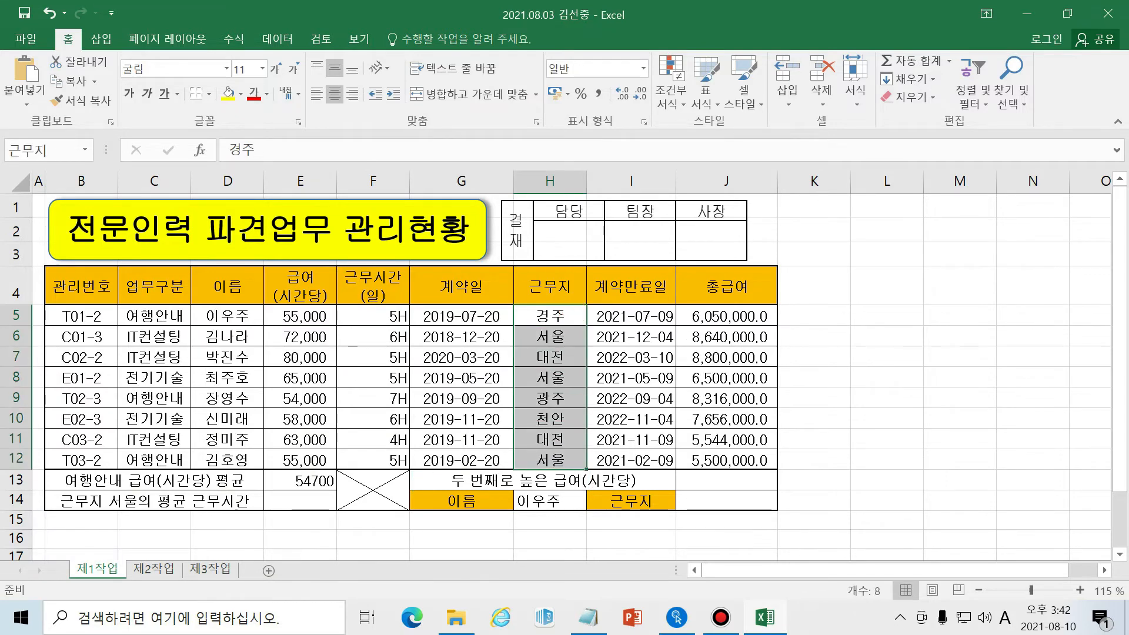
{"action": "left_click", "coordinate": [834, 525]}
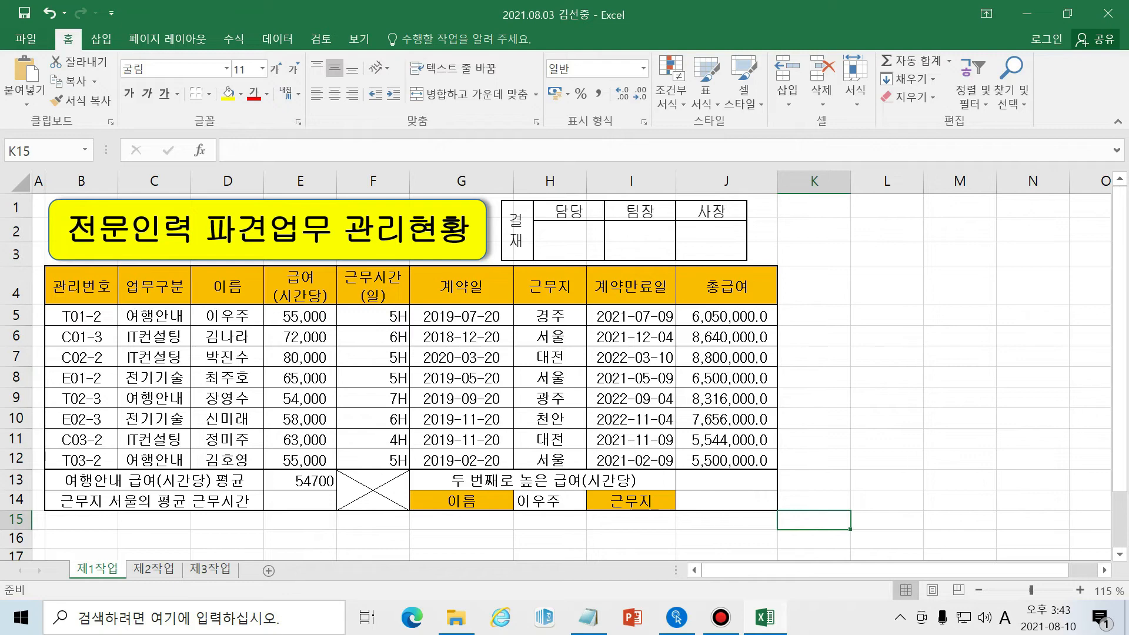
Search all functions for sumif and insert the SUMIF function in E14.
{"action": "left_click", "coordinate": [306, 502]}
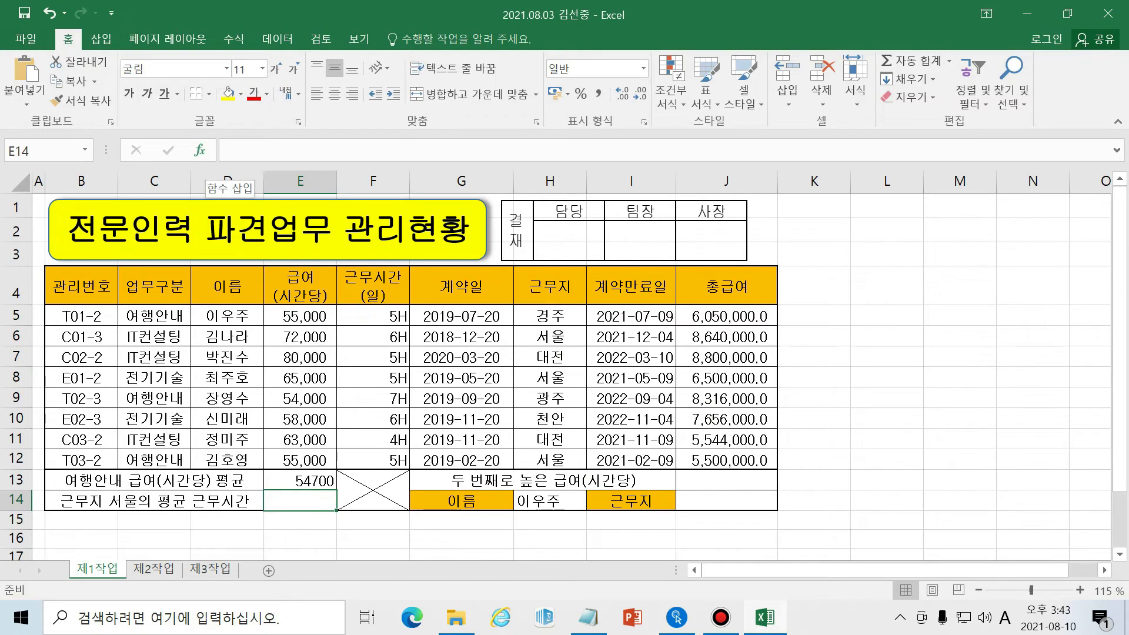
{"action": "left_click", "coordinate": [200, 150]}
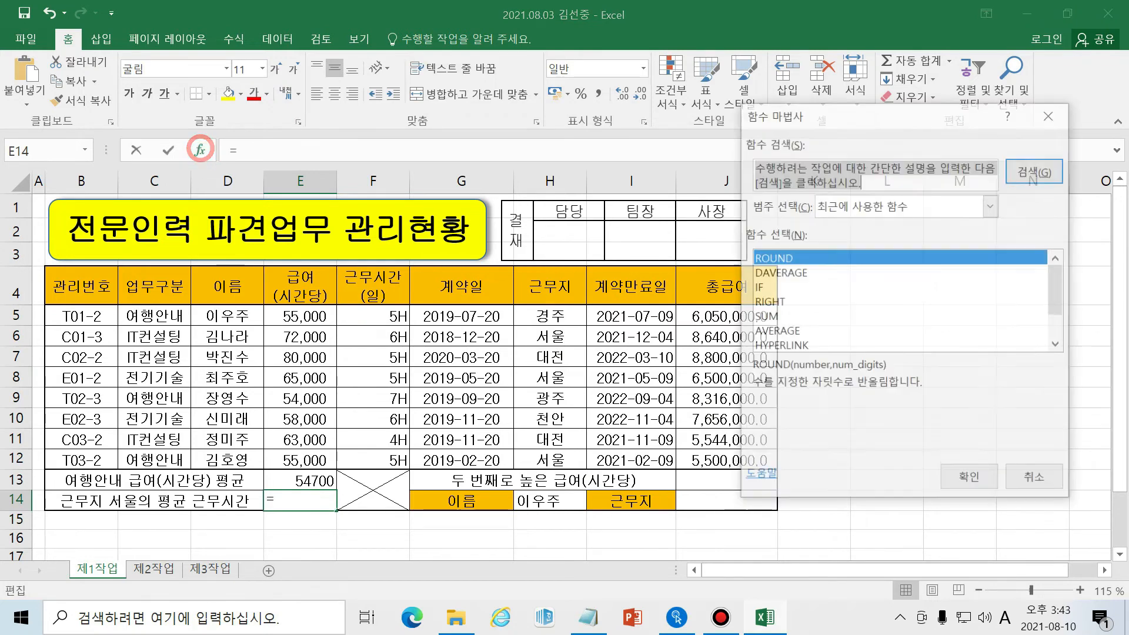
{"action": "left_click", "coordinate": [992, 205]}
{"action": "left_click", "coordinate": [845, 233]}
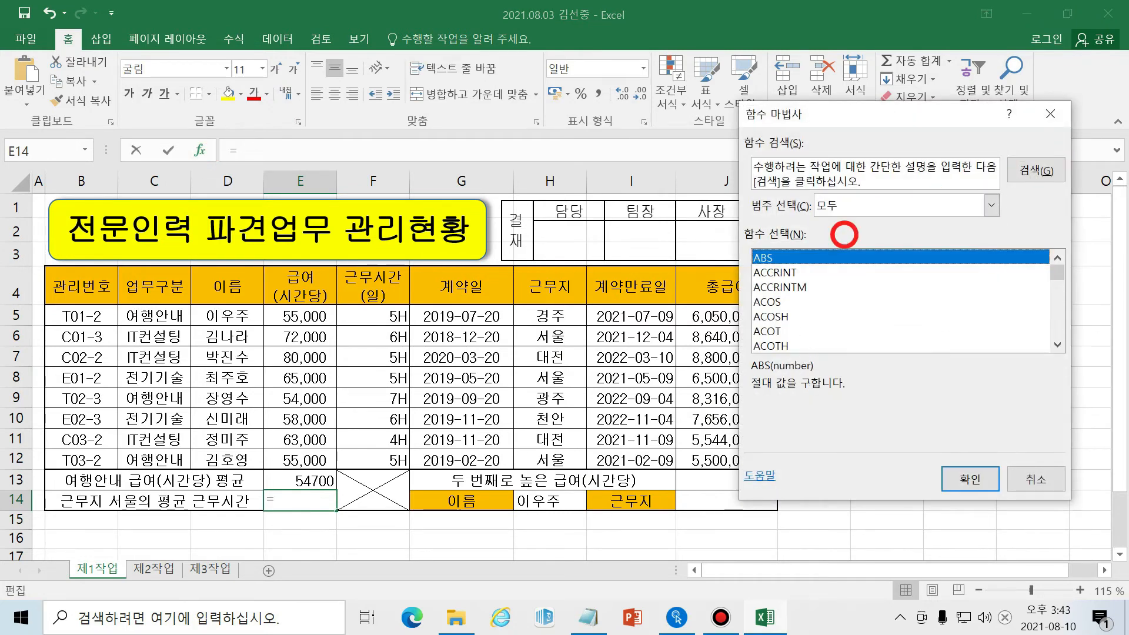
{"action": "left_click", "coordinate": [896, 176]}
{"action": "type", "text": "sumif"}
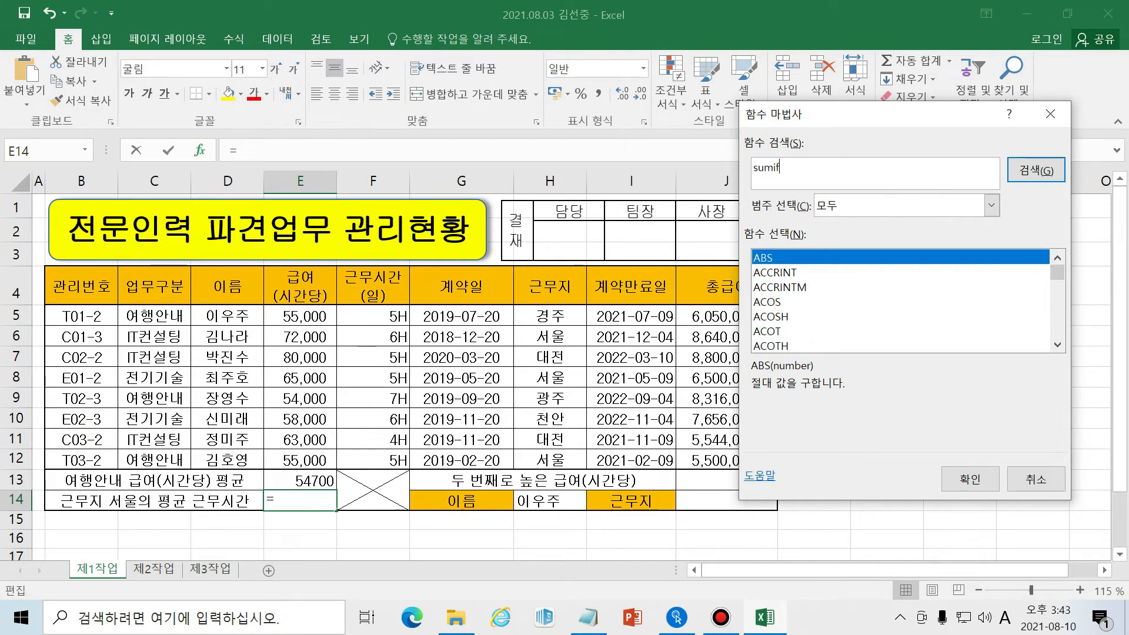
{"action": "key", "text": "Return"}
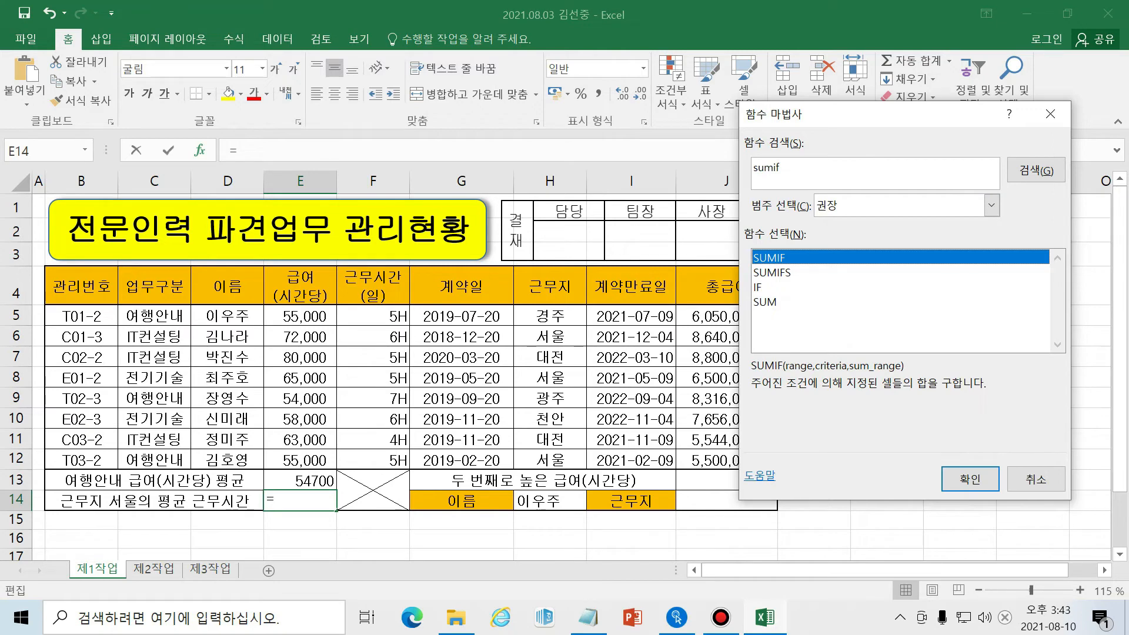
{"action": "left_click", "coordinate": [970, 479]}
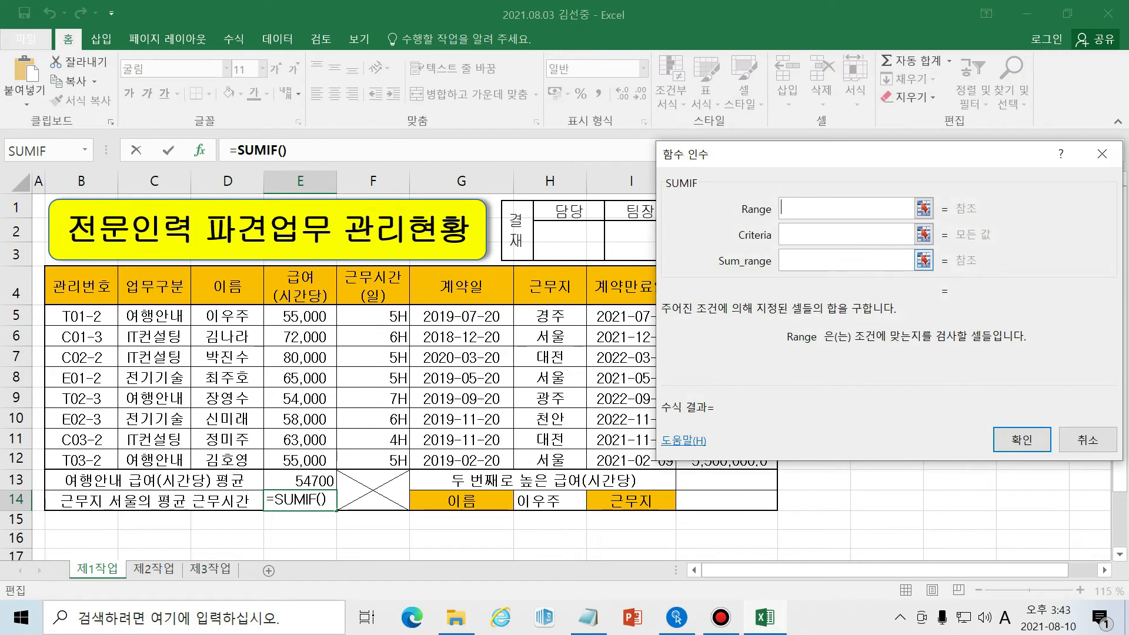
Examine the descriptions of SUMIF's Range, Criteria and Sum_range arguments.
{"action": "left_click", "coordinate": [847, 235]}
{"action": "left_click", "coordinate": [847, 261]}
{"action": "left_click", "coordinate": [847, 209]}
{"action": "left_click", "coordinate": [847, 234]}
{"action": "left_click", "coordinate": [846, 209]}
{"action": "left_click", "coordinate": [846, 234]}
{"action": "left_click", "coordinate": [846, 261]}
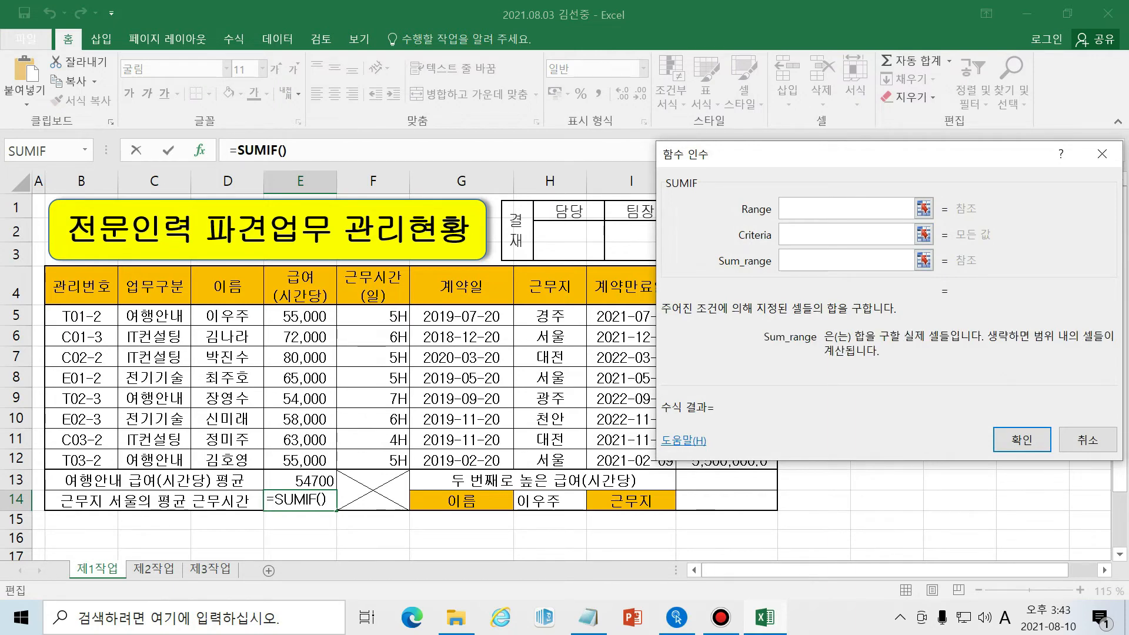
Set the SUMIF Range to the 근무지 cells H5:H12 and the Criteria to "서울".
{"action": "left_click", "coordinate": [847, 209]}
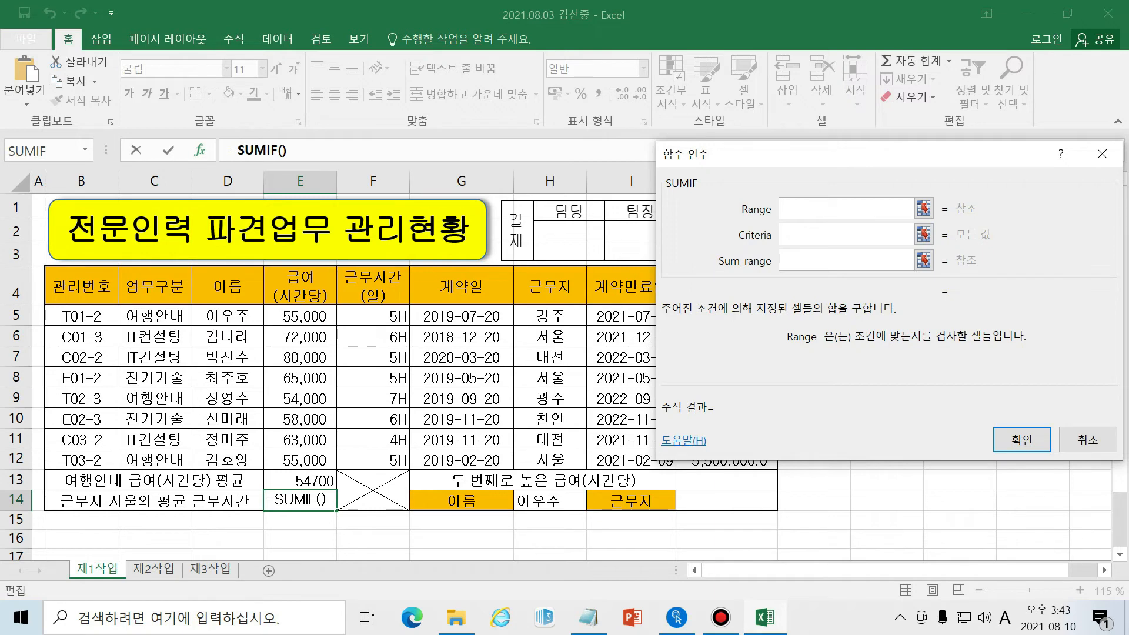
{"action": "left_click_drag", "start_coordinate": [551, 315], "coordinate": [559, 443]}
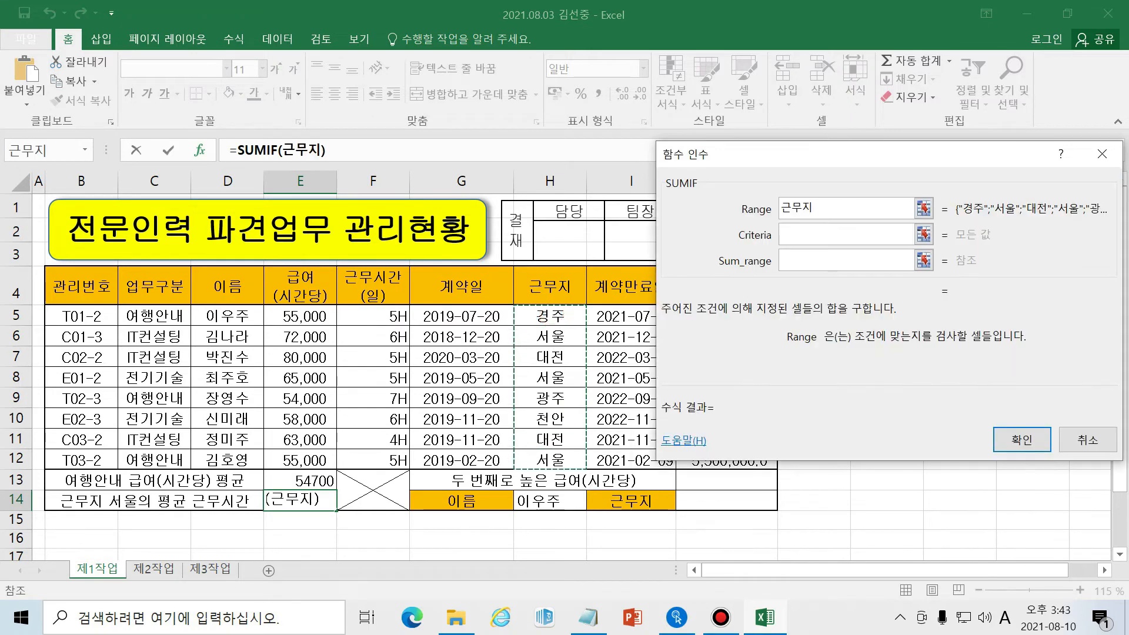
{"action": "double_click", "coordinate": [797, 207]}
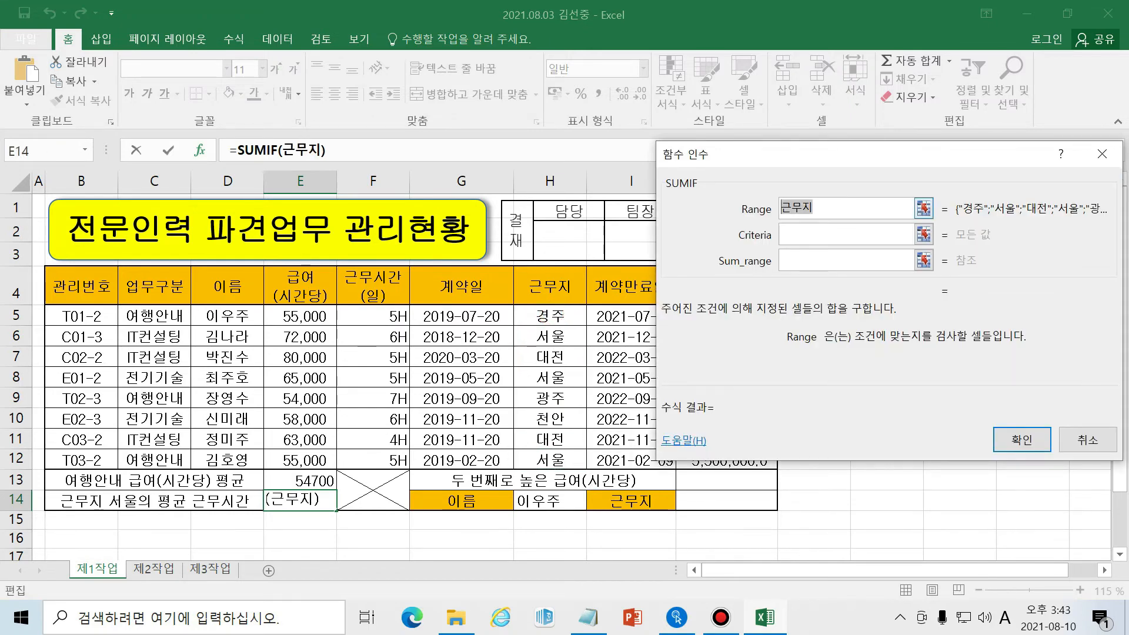
{"action": "left_click", "coordinate": [835, 208]}
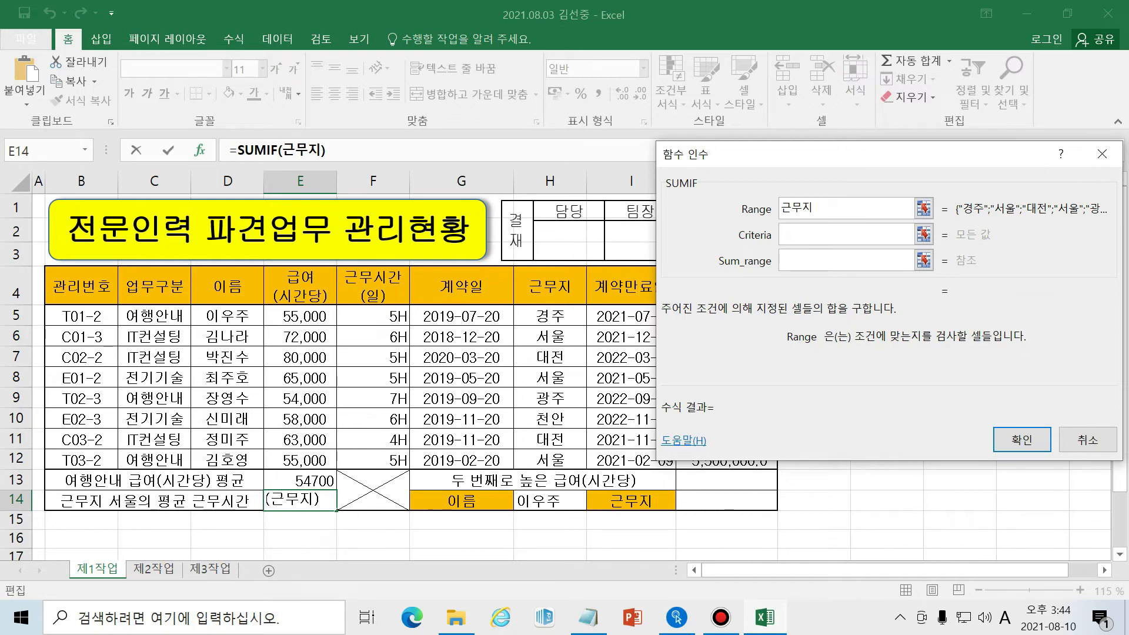
{"action": "left_click", "coordinate": [845, 235]}
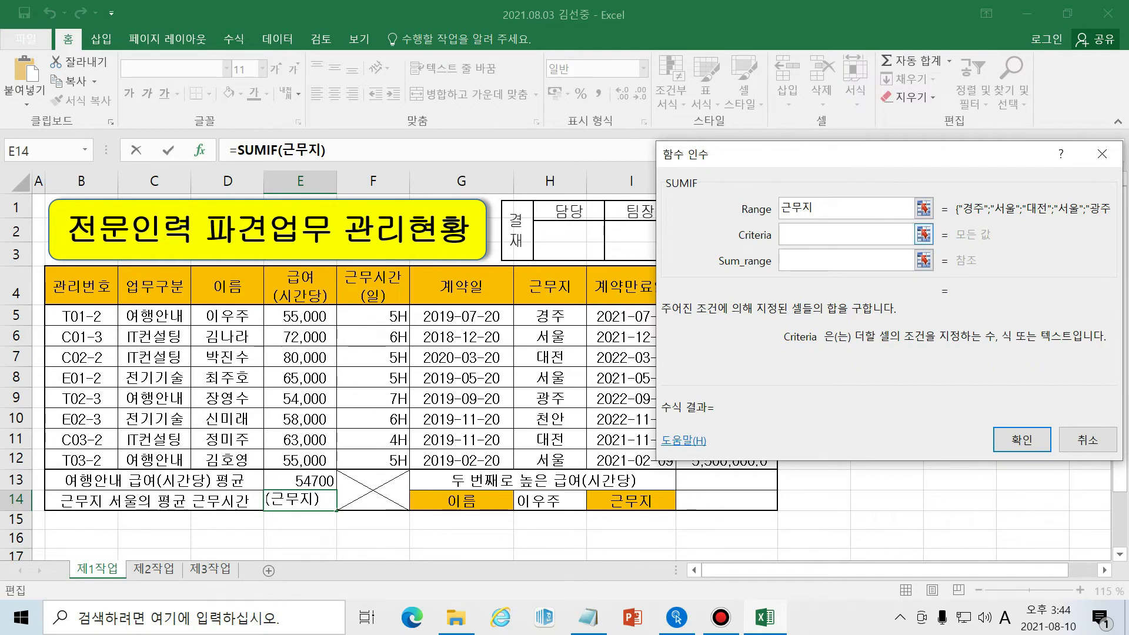
{"action": "type", "text": "\""}
{"action": "key", "text": "Hangul"}
{"action": "type", "text": "서울\""}
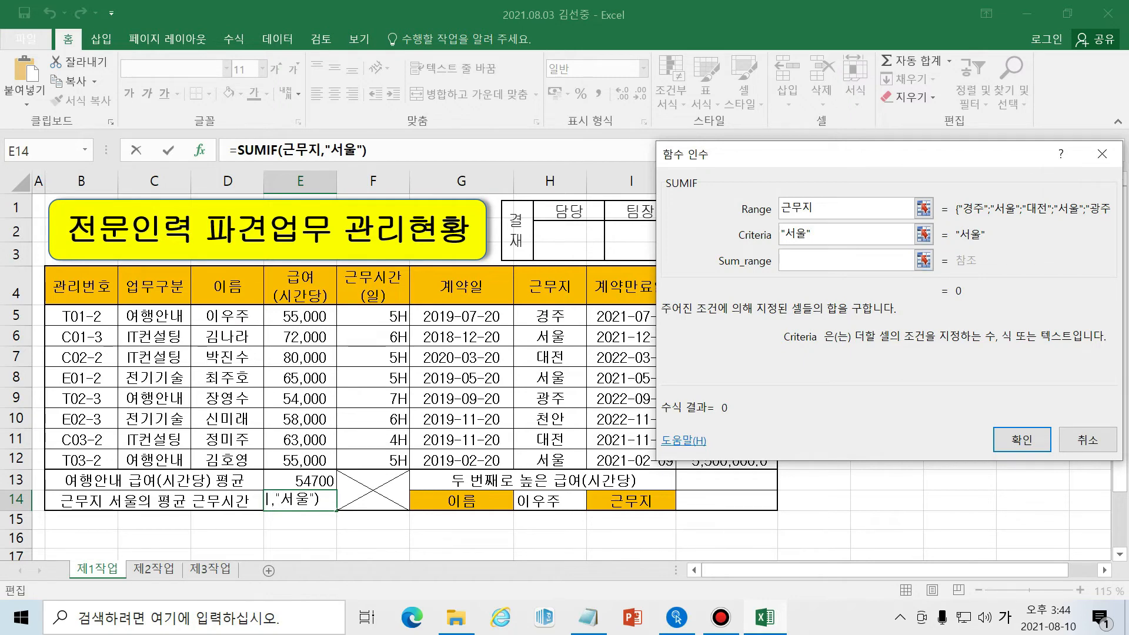
Set the SUMIF Sum_range to the 근무시간(일) cells F5:F12 and enter the formula in E14.
{"action": "left_click", "coordinate": [858, 260]}
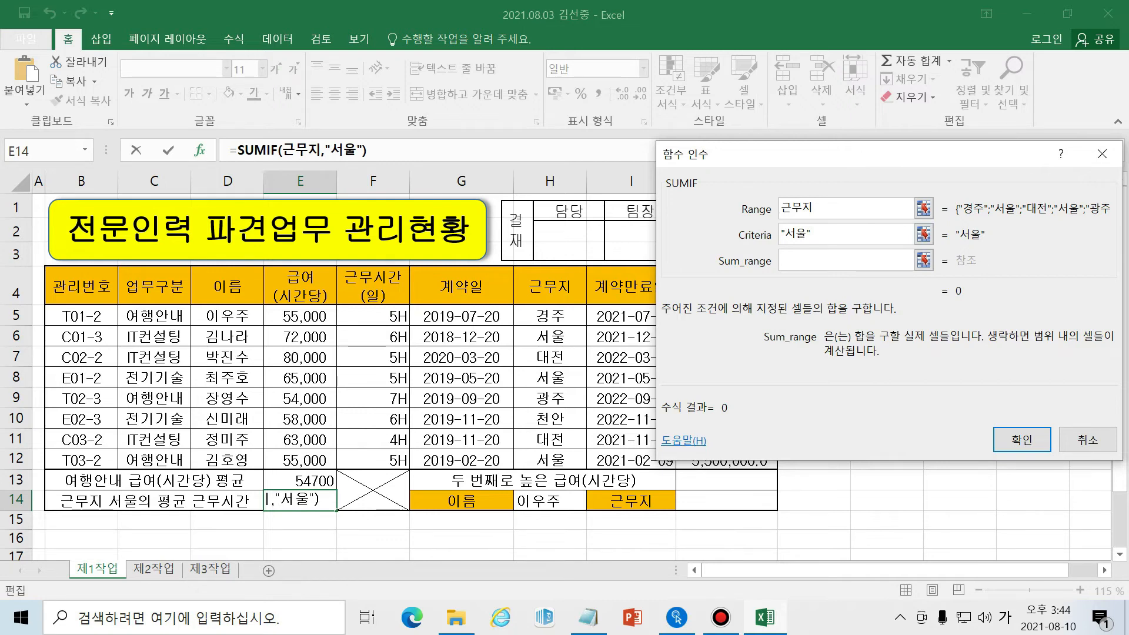
{"action": "left_click_drag", "start_coordinate": [381, 315], "coordinate": [388, 462]}
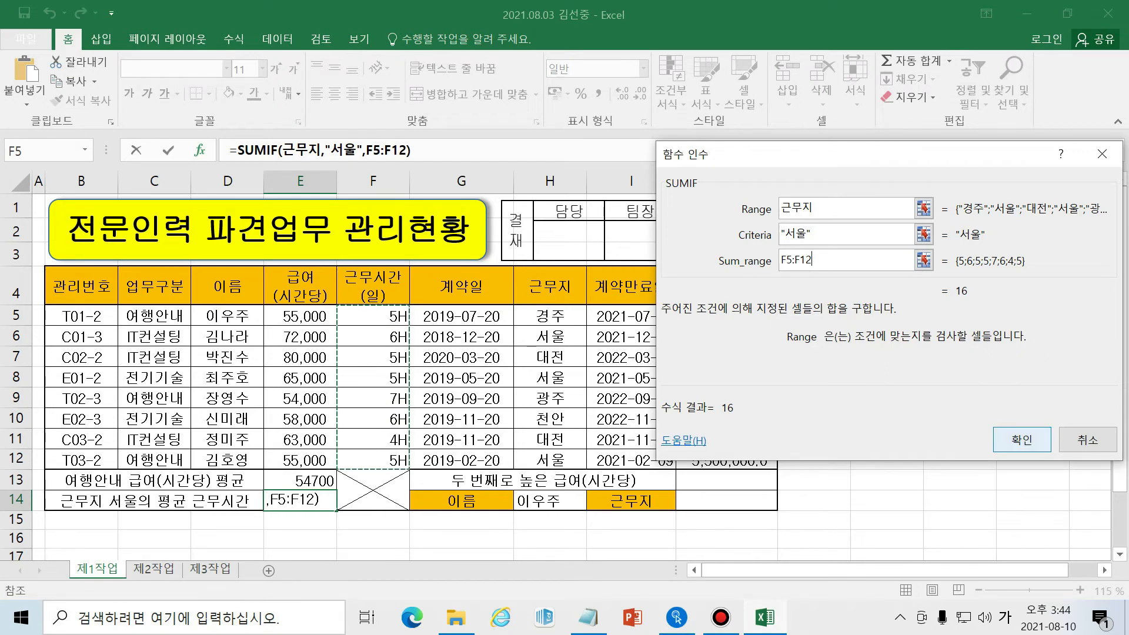
{"action": "left_click", "coordinate": [1031, 439]}
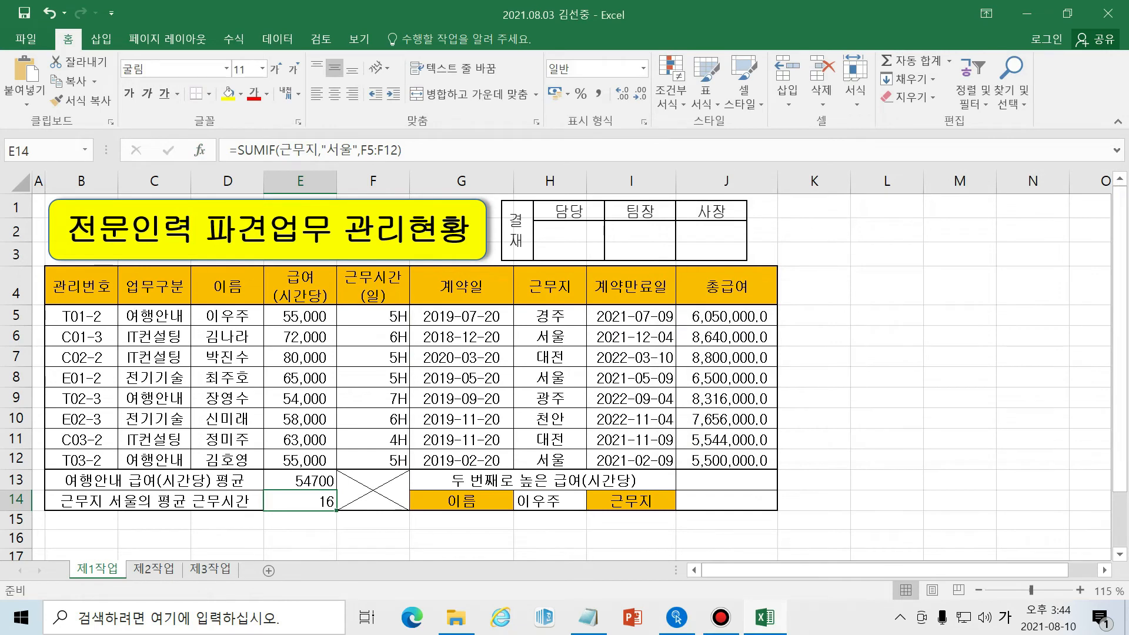
Check the 근무시간(일) values in the 서울 rows 6, 8 and 12 against the SUMIF total.
{"action": "left_click_drag", "start_coordinate": [549, 337], "coordinate": [373, 336]}
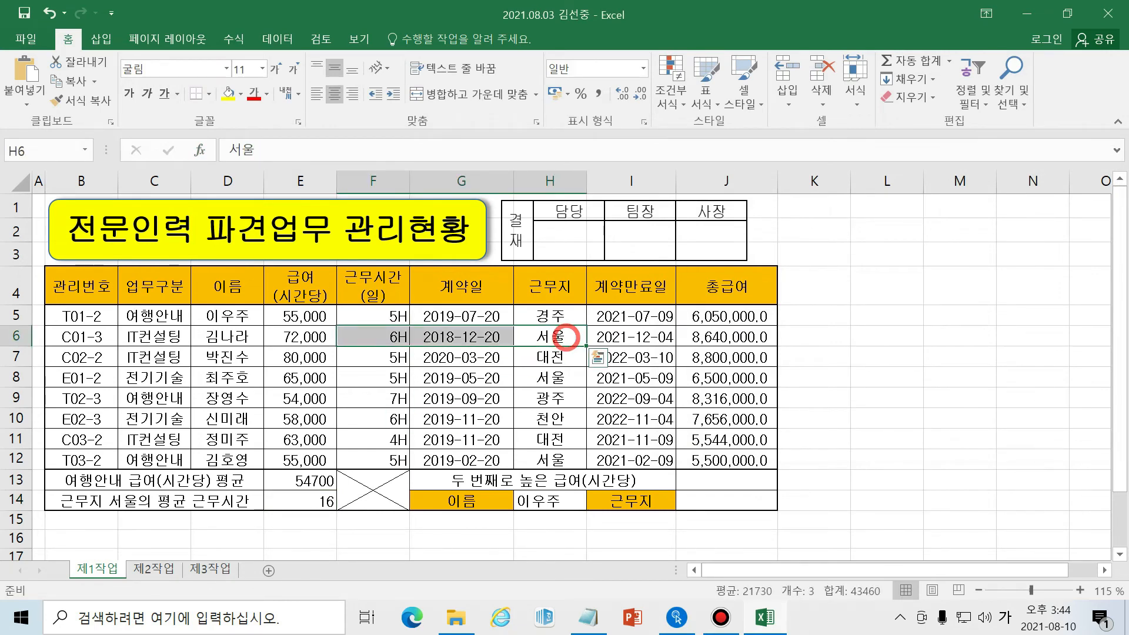
{"action": "left_click_drag", "start_coordinate": [557, 383], "coordinate": [373, 378]}
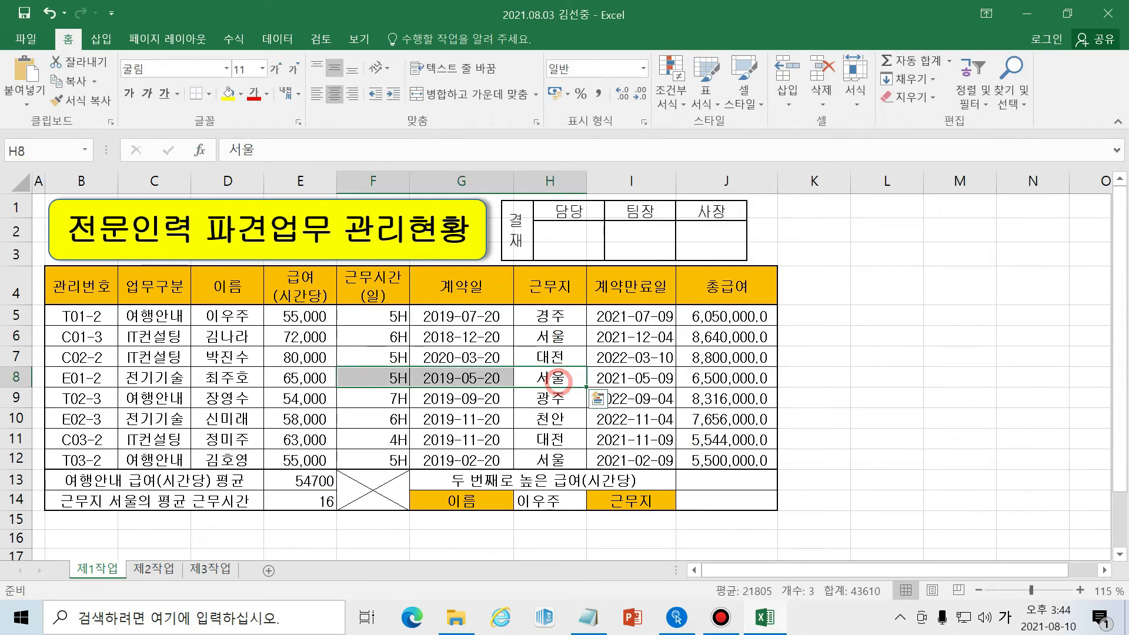
{"action": "left_click", "coordinate": [566, 458]}
{"action": "left_click_drag", "start_coordinate": [566, 458], "coordinate": [372, 460]}
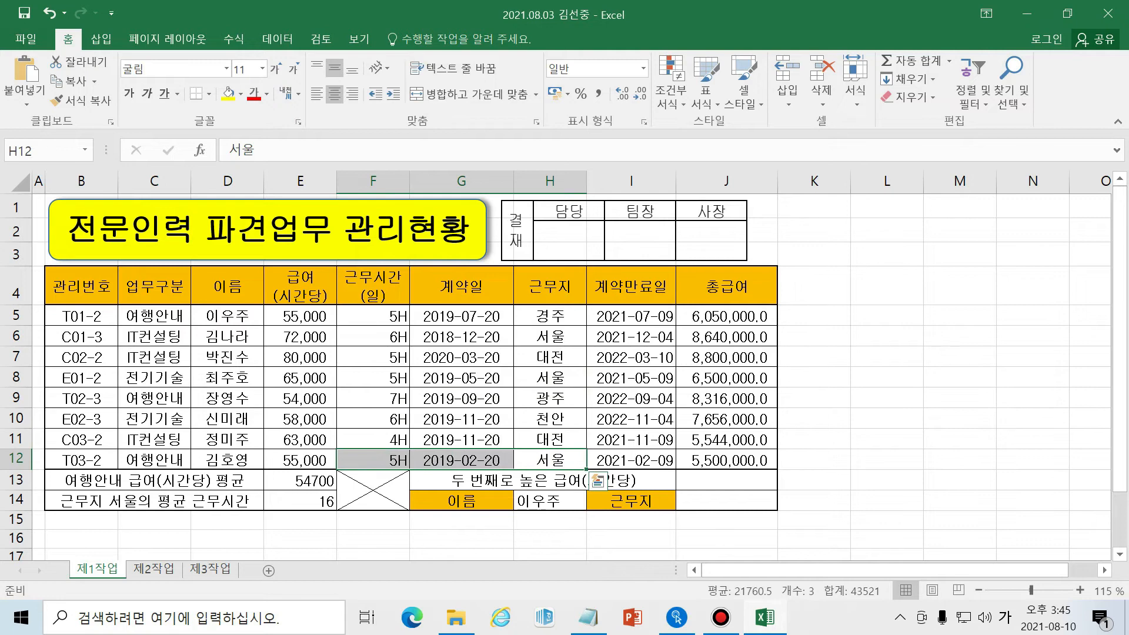
Append a division sign (/) to the end of the SUMIF formula in E14.
{"action": "left_click", "coordinate": [315, 502]}
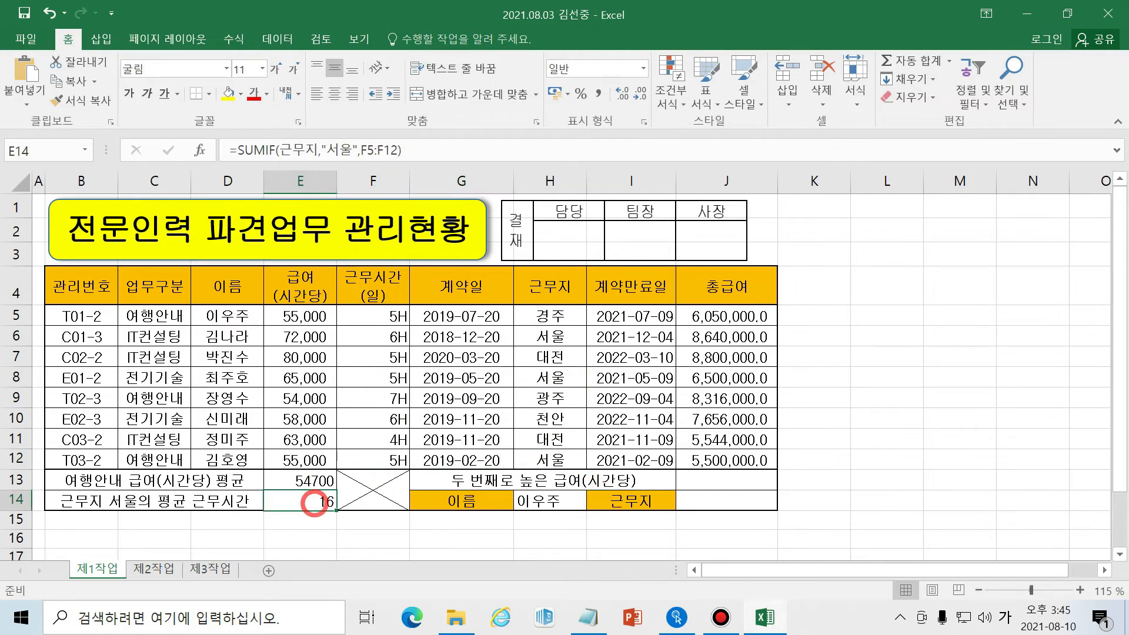
{"action": "left_click", "coordinate": [403, 150]}
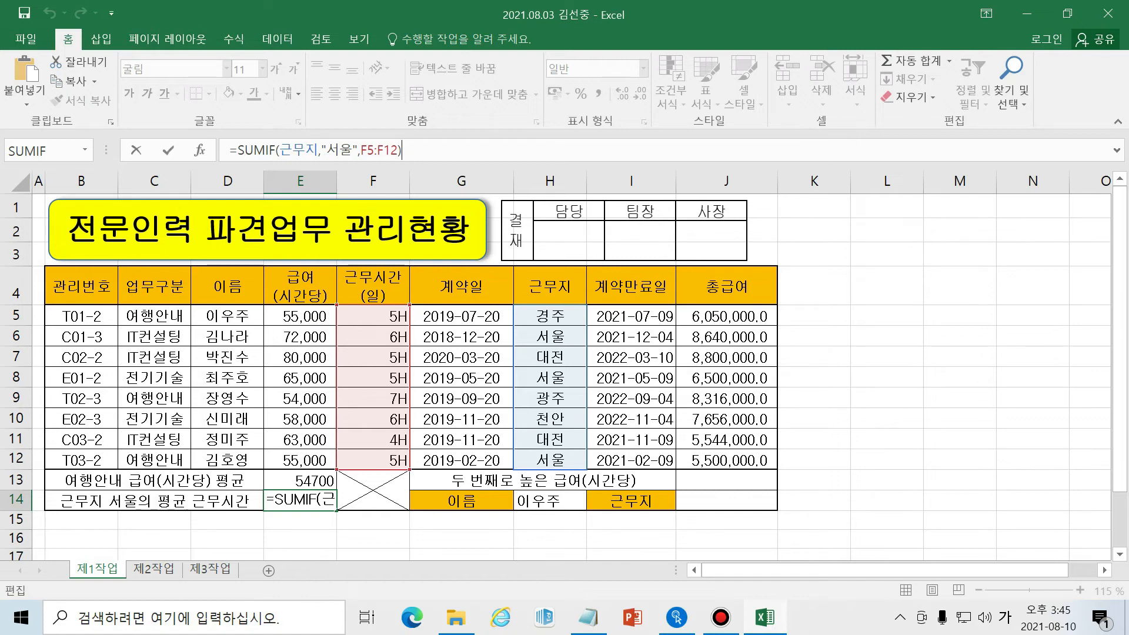
{"action": "type", "text": "/"}
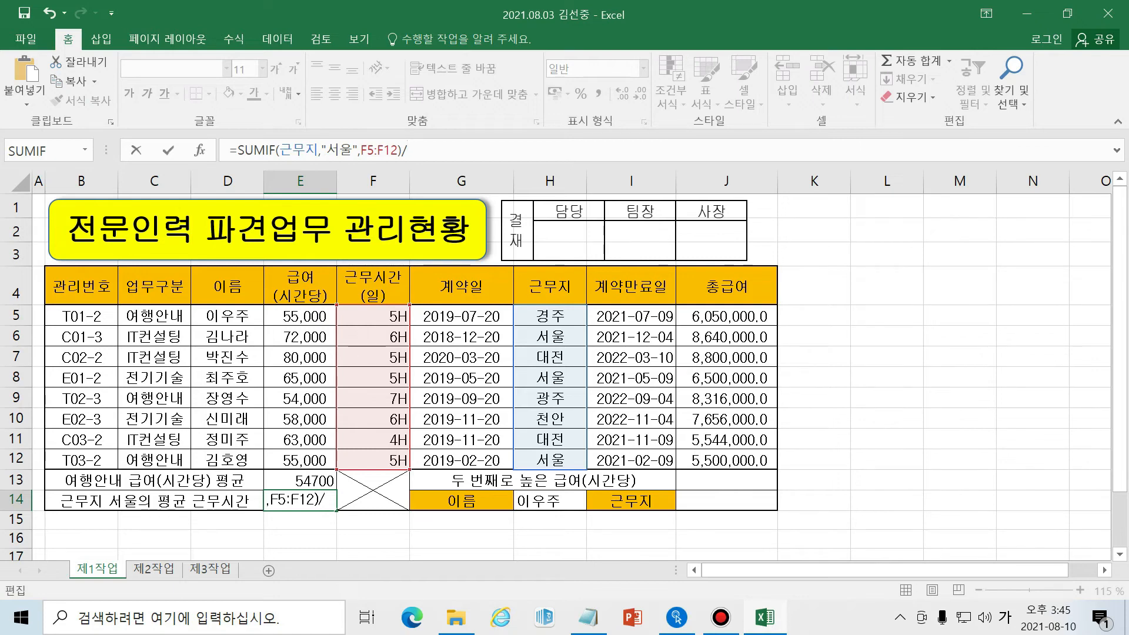
{"action": "left_click", "coordinate": [445, 155]}
Search all functions for countif and insert COUNTIF as the divisor in the E14 formula.
{"action": "left_click", "coordinate": [200, 151]}
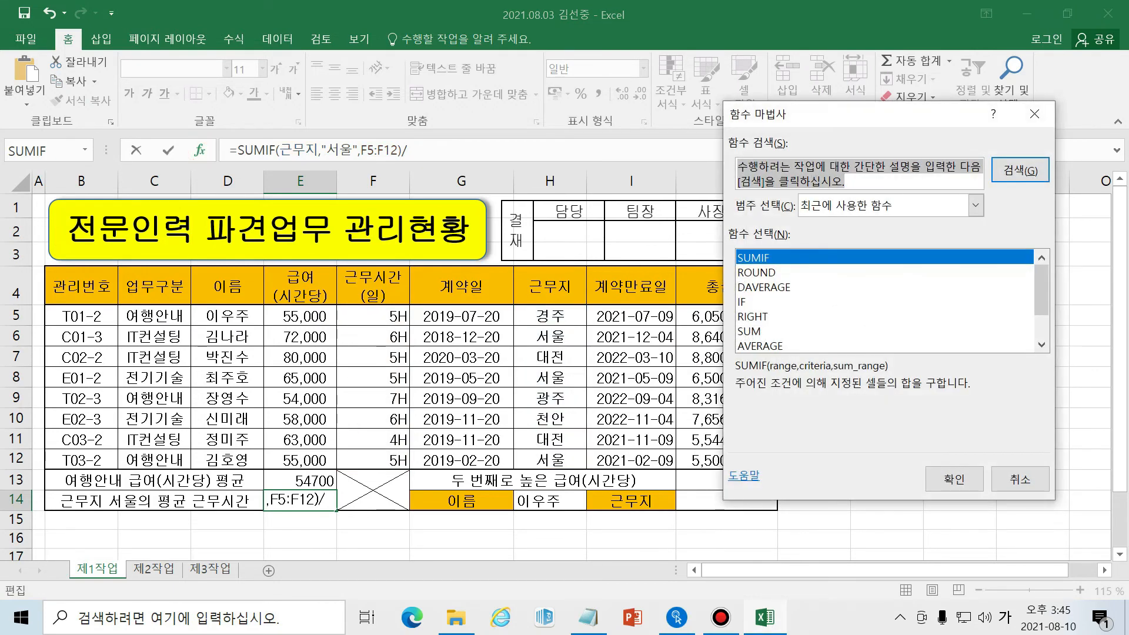
{"action": "left_click", "coordinate": [975, 205]}
{"action": "left_click", "coordinate": [825, 234]}
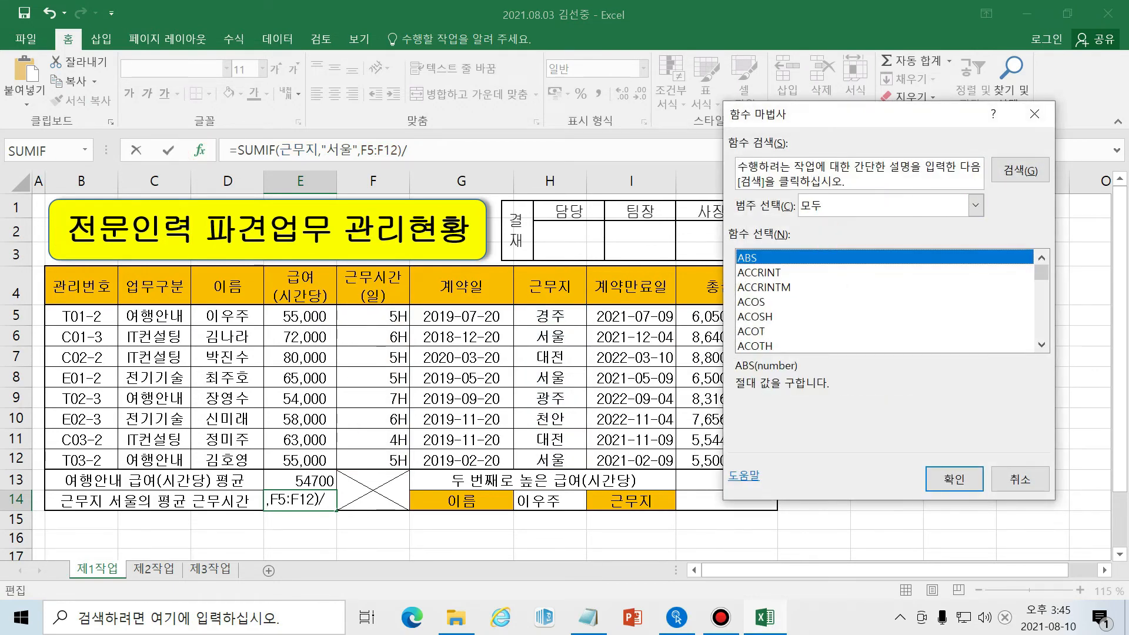
{"action": "left_click", "coordinate": [869, 176]}
{"action": "type", "text": "채ㅓ"}
{"action": "key", "text": "BackSpace"}
{"action": "key", "text": "BackSpace"}
{"action": "key", "text": "Hangul"}
{"action": "type", "text": "countif"}
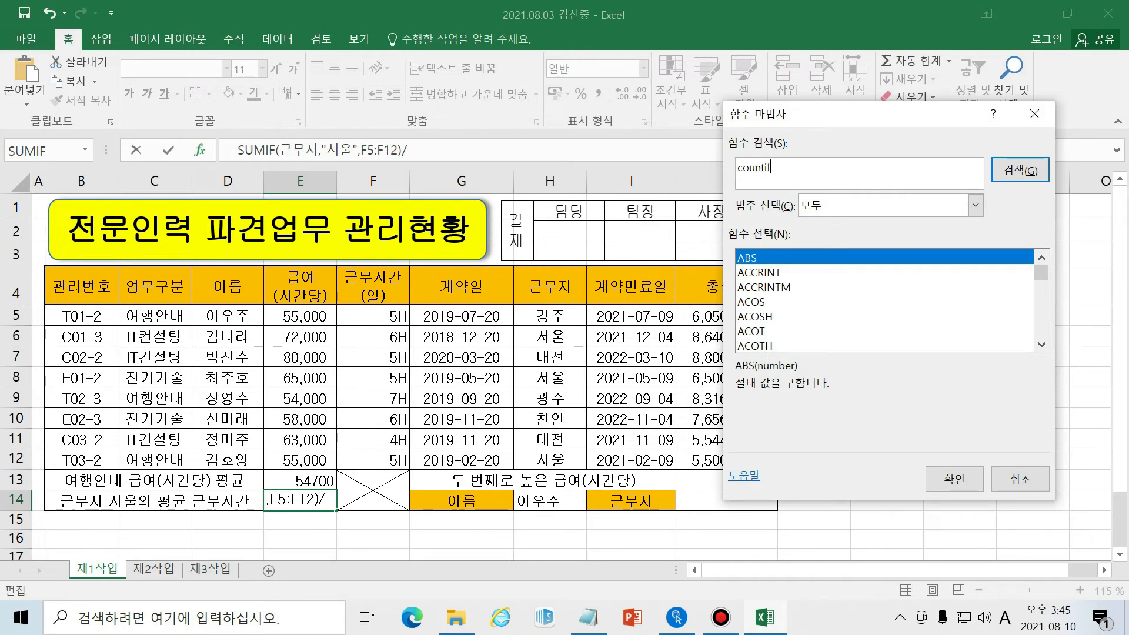
{"action": "key", "text": "Return"}
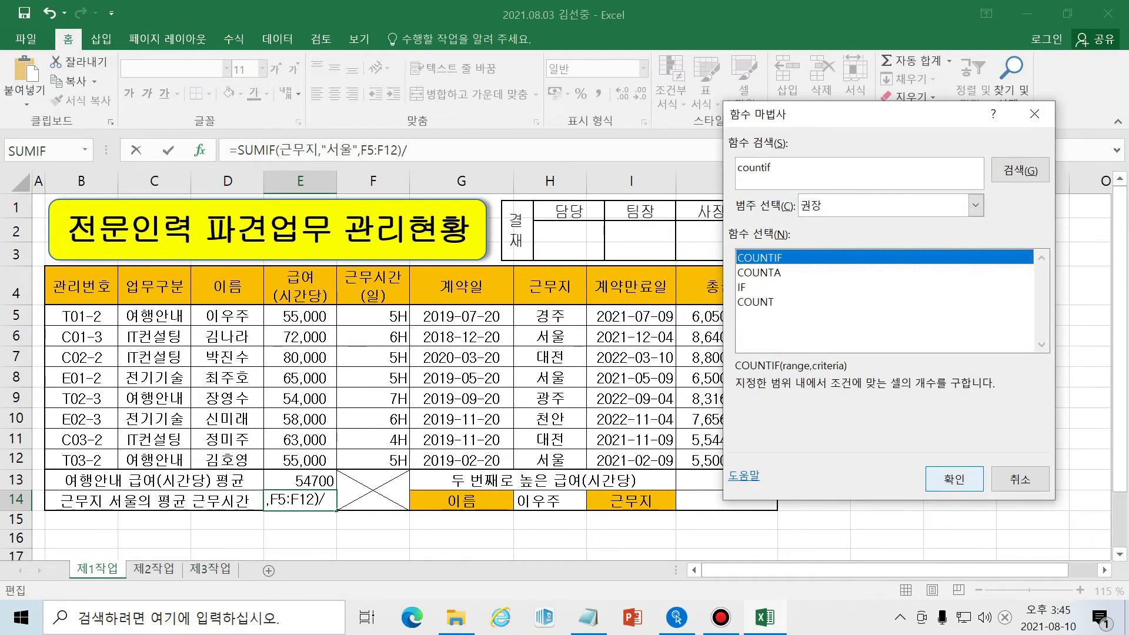
{"action": "left_click", "coordinate": [949, 478]}
Set the COUNTIF Range to the 근무지 cells H5:H12 and Criteria to "서울", and enter the completed formula in E14.
{"action": "left_click_drag", "start_coordinate": [853, 170], "coordinate": [925, 154]}
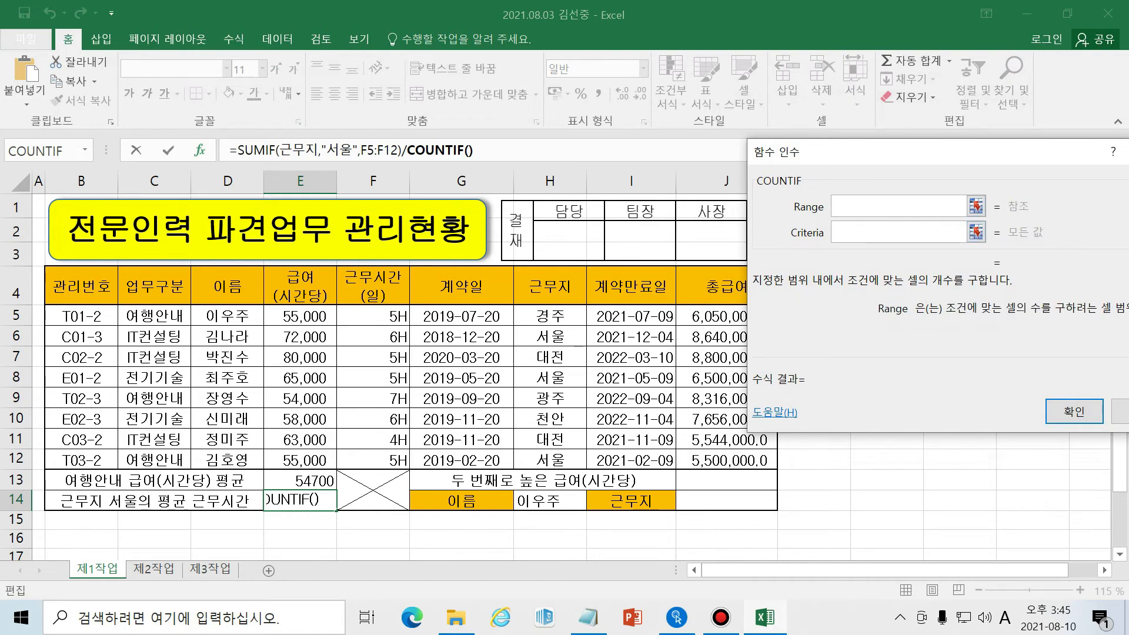
{"action": "left_click_drag", "start_coordinate": [550, 316], "coordinate": [550, 460]}
{"action": "left_click", "coordinate": [881, 232]}
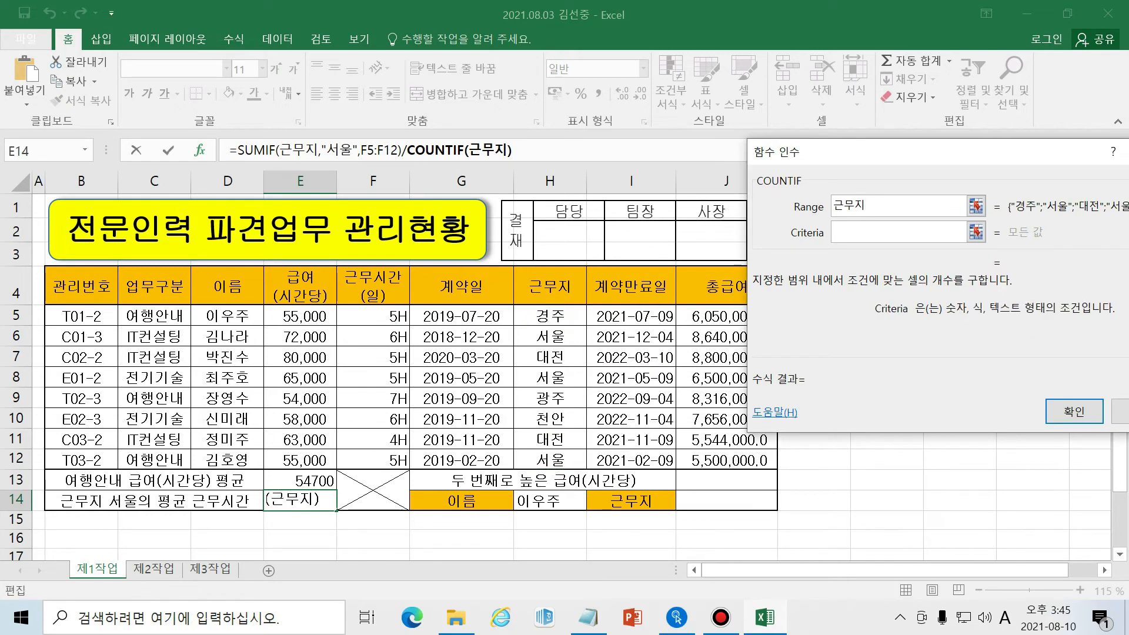
{"action": "type", "text": "\"w"}
{"action": "key", "text": "BackSpace"}
{"action": "key", "text": "Hangul"}
{"action": "type", "text": "서우ㄹ\""}
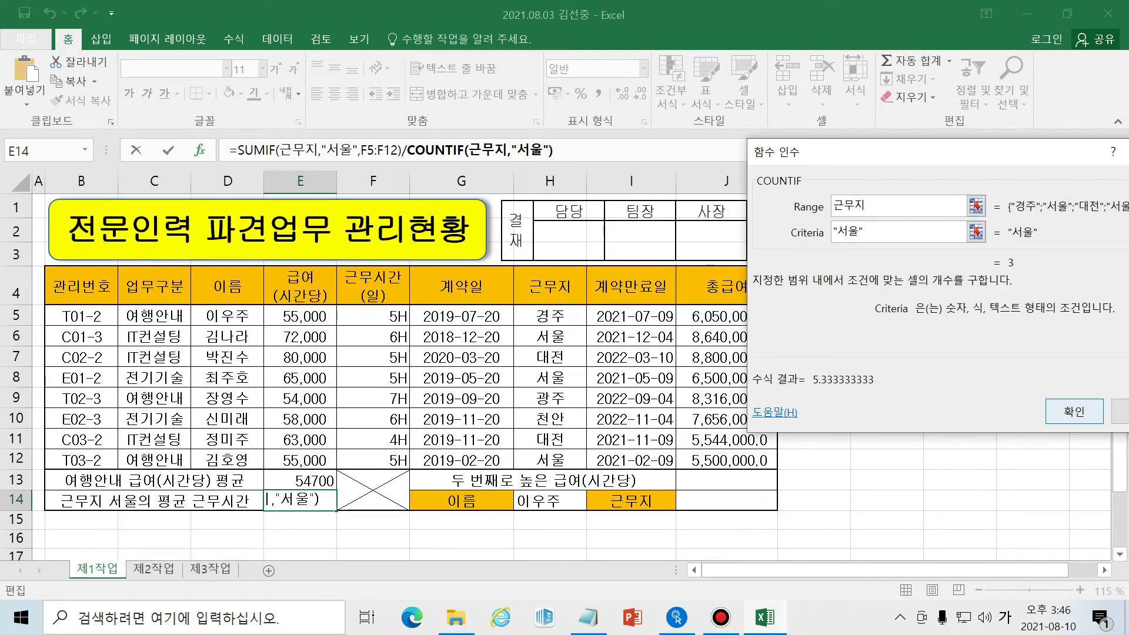
{"action": "left_click", "coordinate": [1074, 411]}
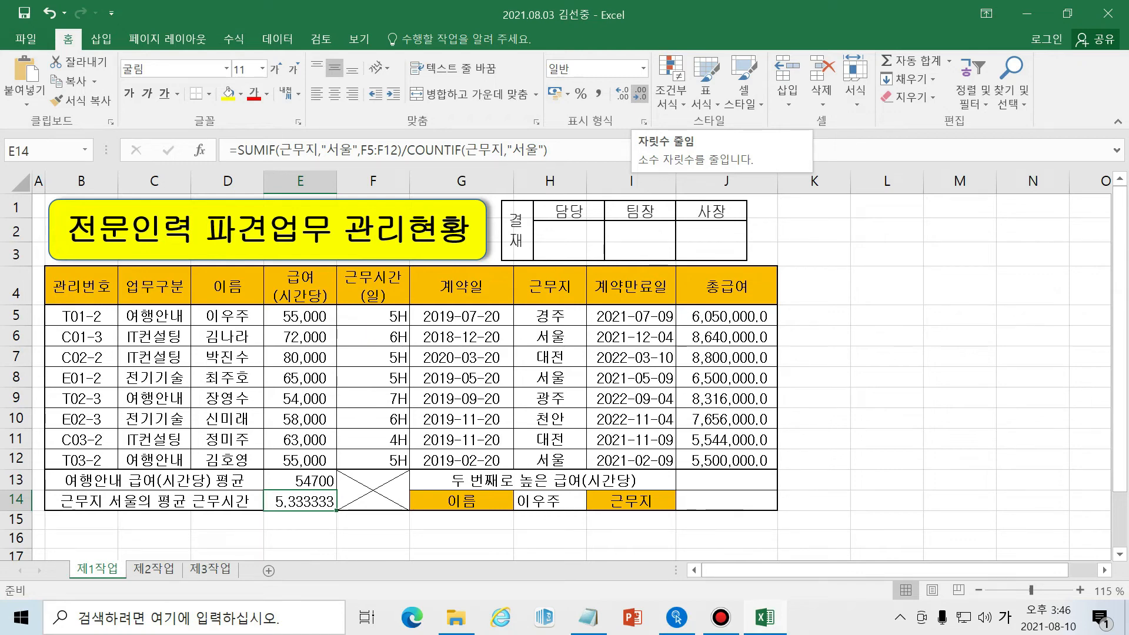
Reduce the displayed decimals of the average in E14 to one place.
{"action": "left_click", "coordinate": [639, 94]}
{"action": "left_click", "coordinate": [639, 93]}
{"action": "left_click", "coordinate": [640, 94]}
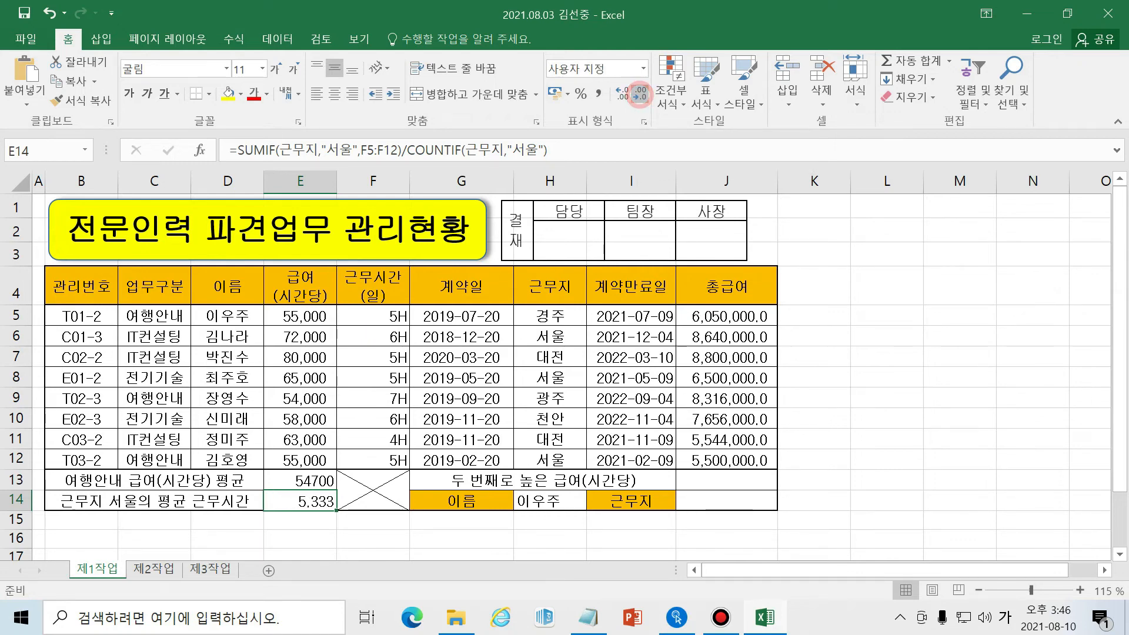
{"action": "left_click", "coordinate": [639, 93]}
{"action": "left_click", "coordinate": [639, 93]}
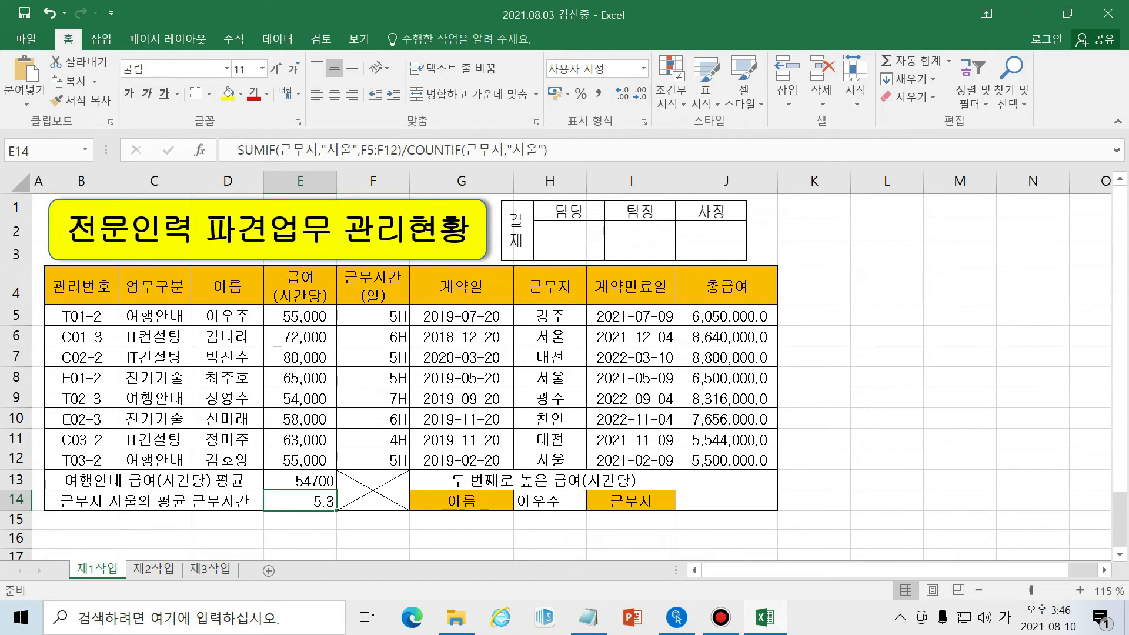
{"action": "left_click_drag", "start_coordinate": [308, 480], "coordinate": [319, 498]}
{"action": "left_click", "coordinate": [319, 497]}
Search all functions for large and insert the LARGE function in J13.
{"action": "left_click", "coordinate": [747, 480]}
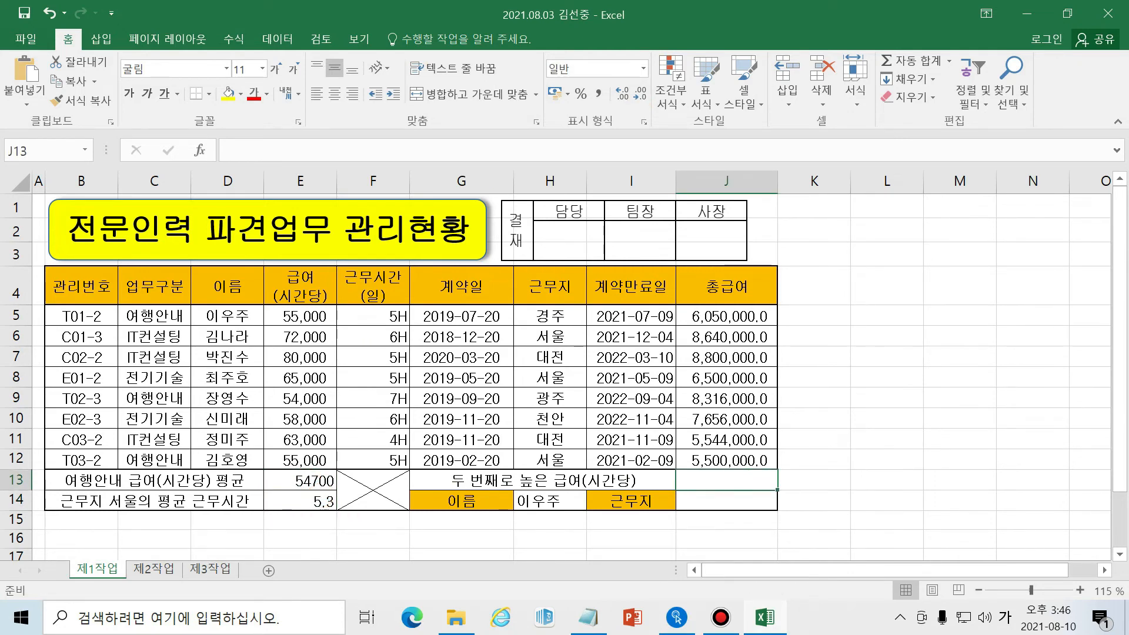
{"action": "left_click", "coordinate": [745, 482]}
{"action": "left_click", "coordinate": [200, 151]}
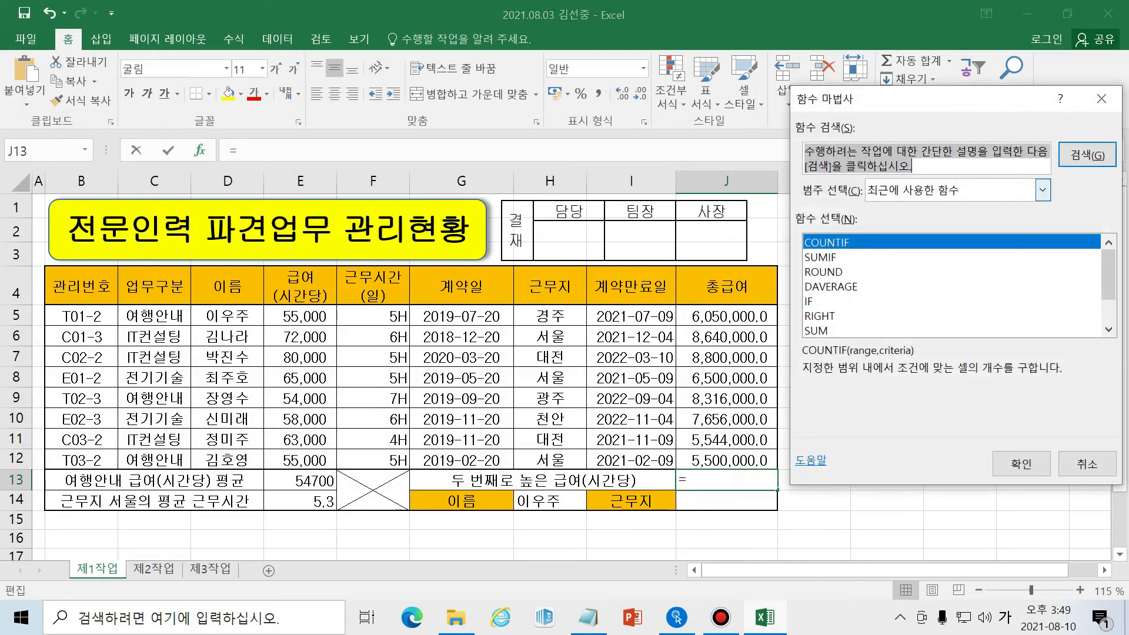
{"action": "left_click", "coordinate": [926, 190]}
{"action": "left_click", "coordinate": [910, 224]}
{"action": "left_click", "coordinate": [924, 163]}
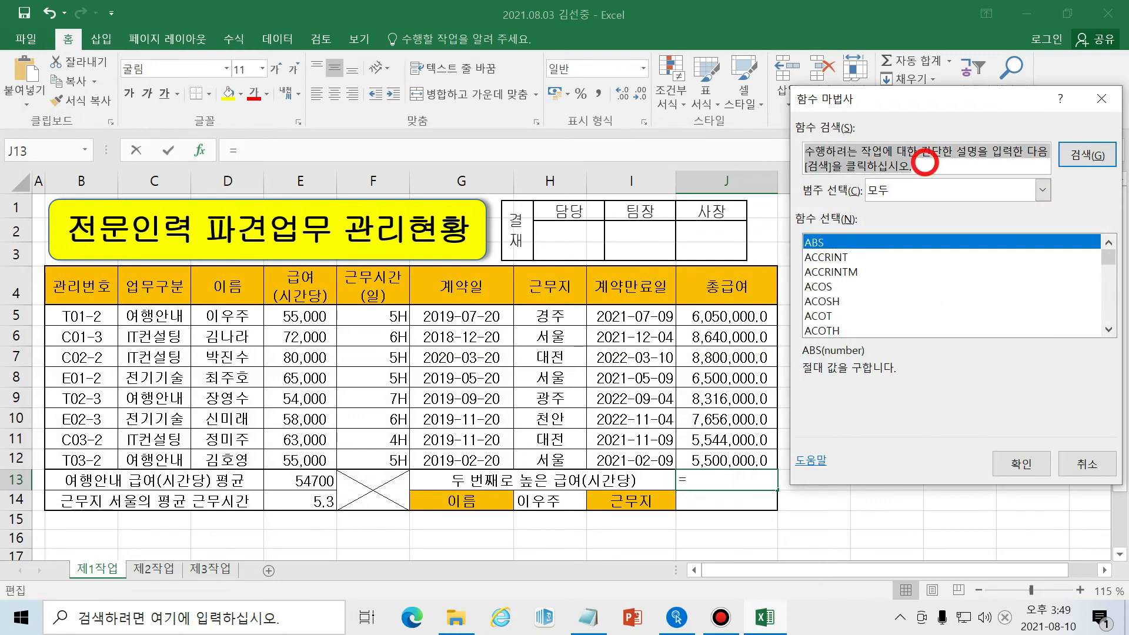
{"action": "key", "text": "BackSpace"}
{"action": "key", "text": "Hangul"}
{"action": "type", "text": "large"}
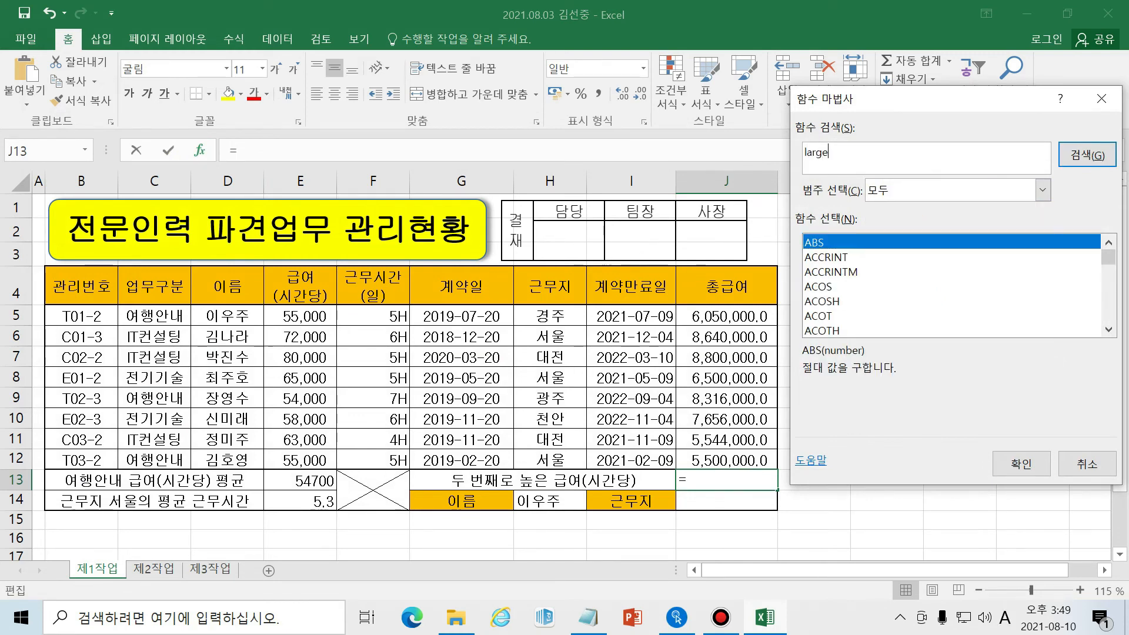
{"action": "key", "text": "Return"}
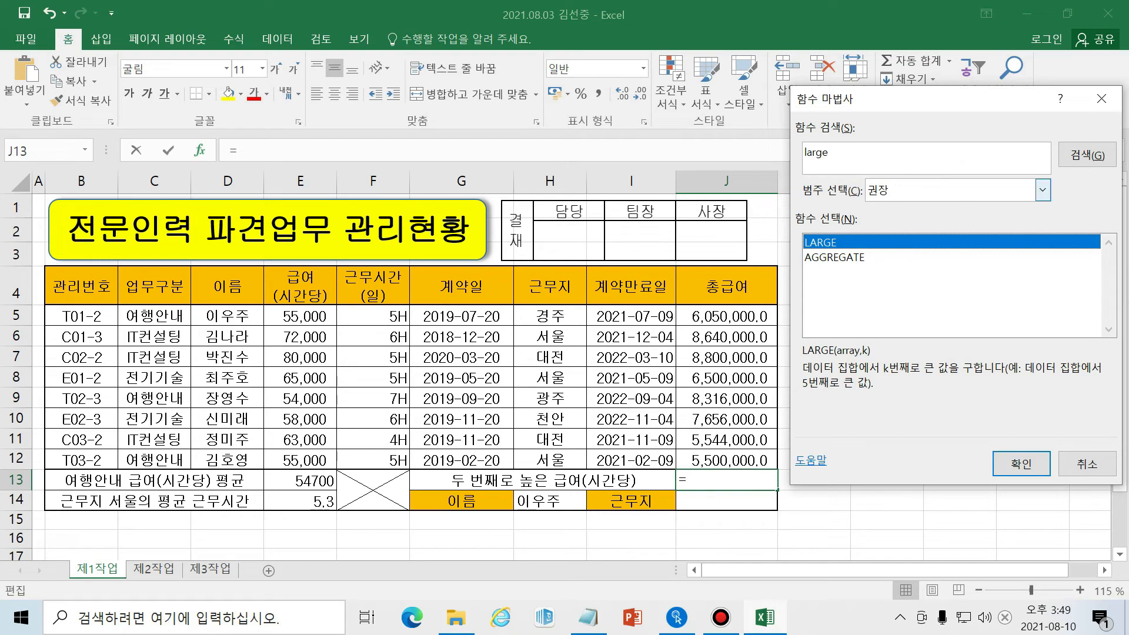
{"action": "left_click", "coordinate": [1021, 463]}
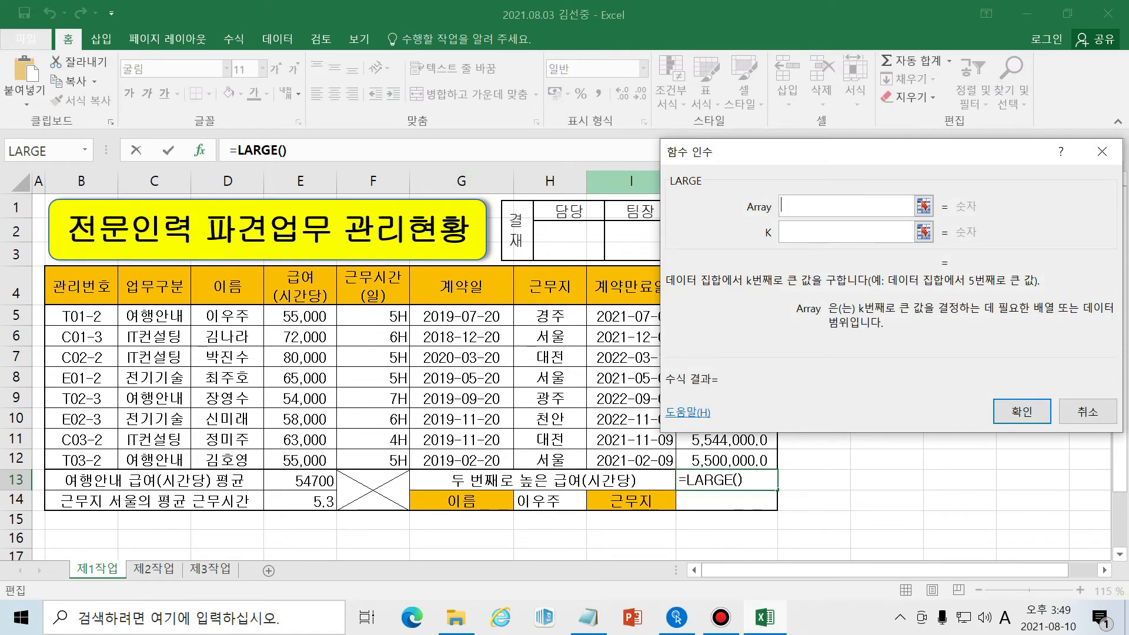
Set the LARGE Array to the 급여(시간당) cells E5:E12 and K to 2, and enter the formula in J13.
{"action": "left_click_drag", "start_coordinate": [292, 312], "coordinate": [317, 465]}
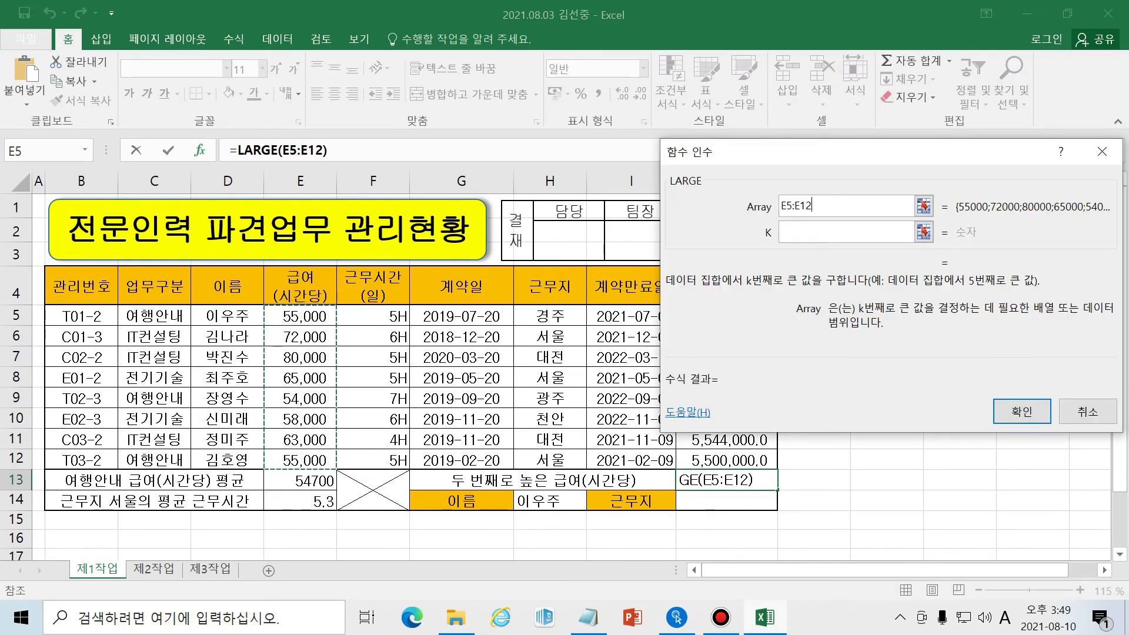
{"action": "left_click", "coordinate": [846, 232]}
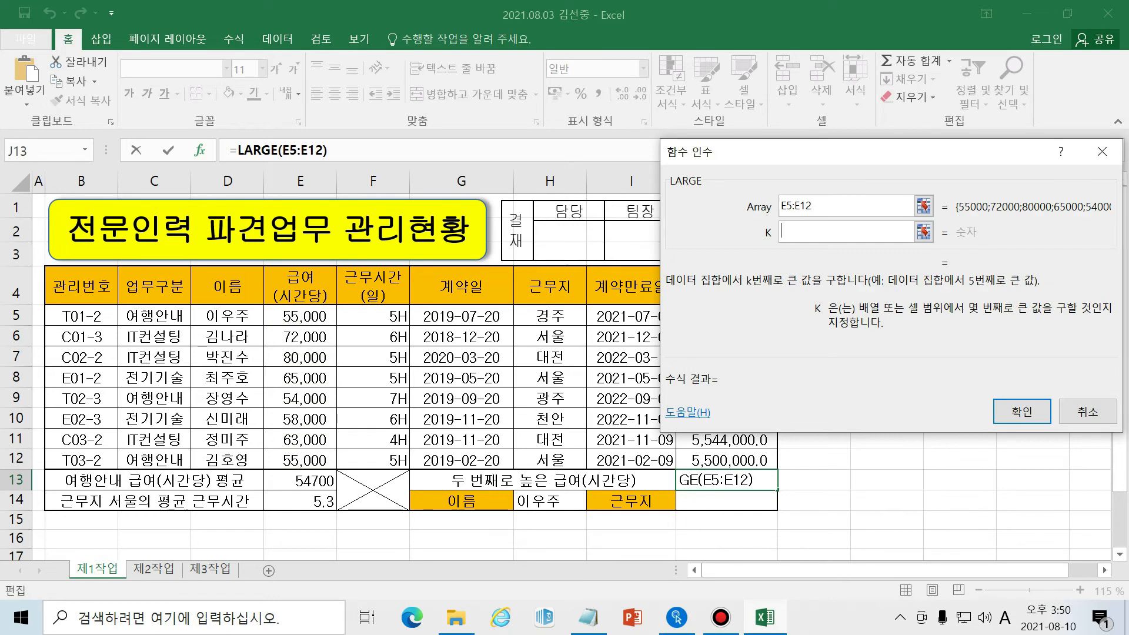
{"action": "type", "text": "2"}
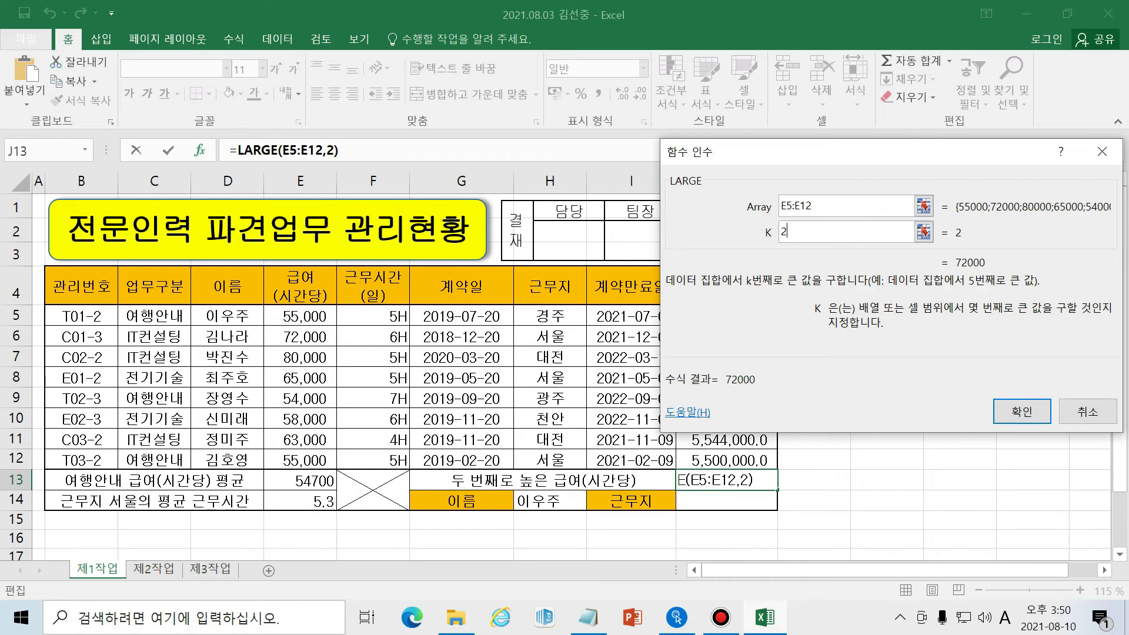
{"action": "left_click", "coordinate": [1022, 412]}
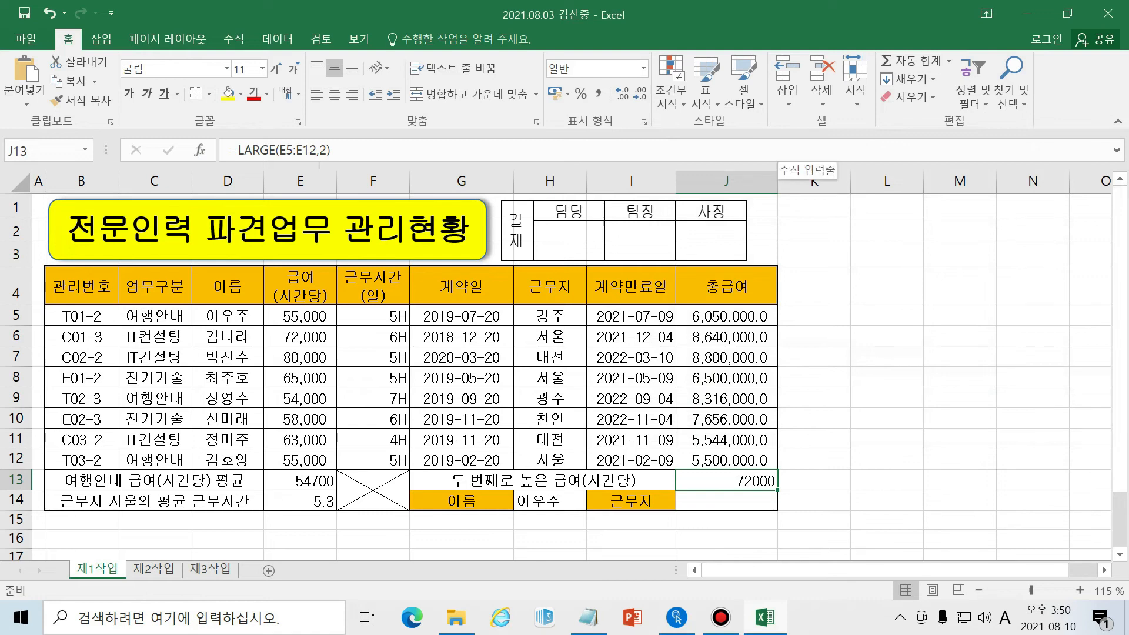
Search all functions for vlookup and insert the VLOOKUP function in J14, the 근무지 result cell.
{"action": "key", "text": "Down"}
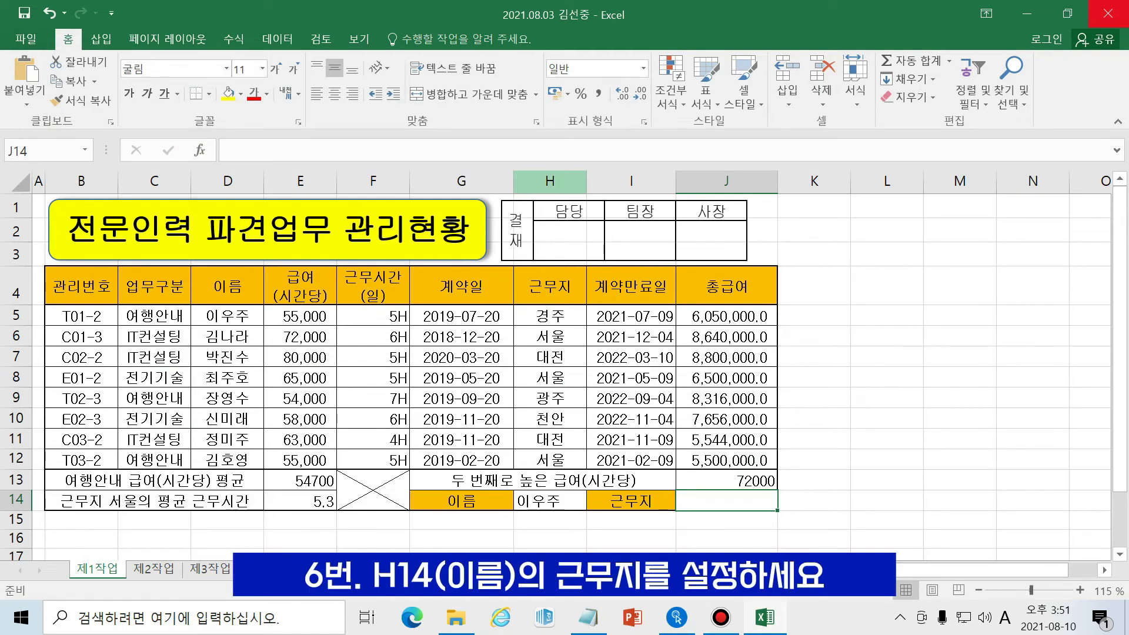
{"action": "left_click", "coordinate": [549, 182]}
{"action": "left_click", "coordinate": [542, 501]}
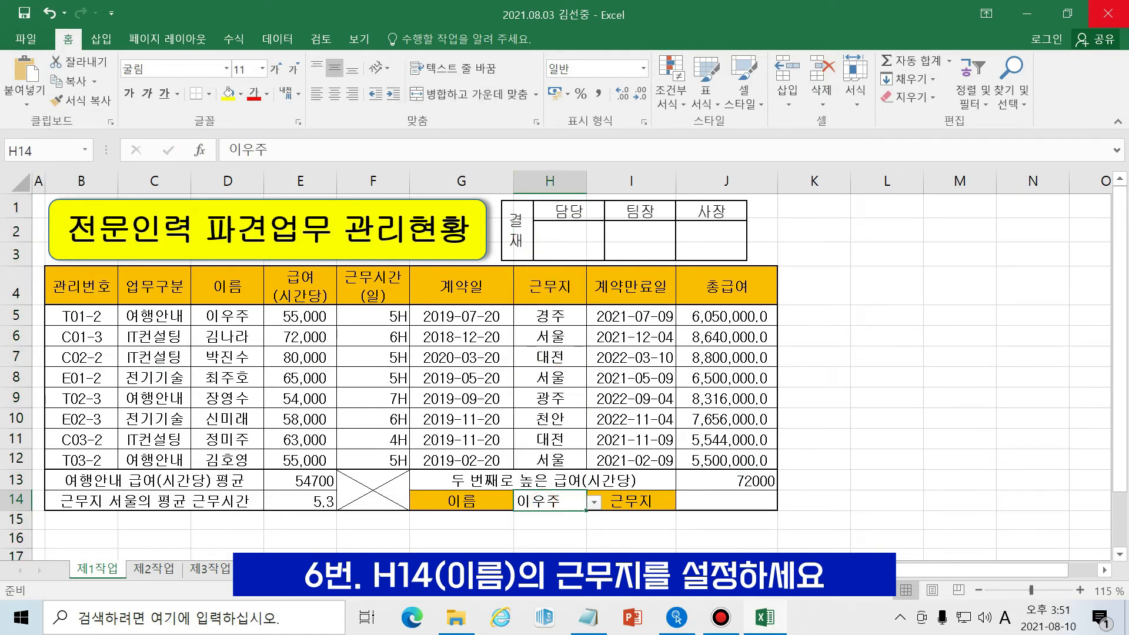
{"action": "left_click", "coordinate": [727, 500]}
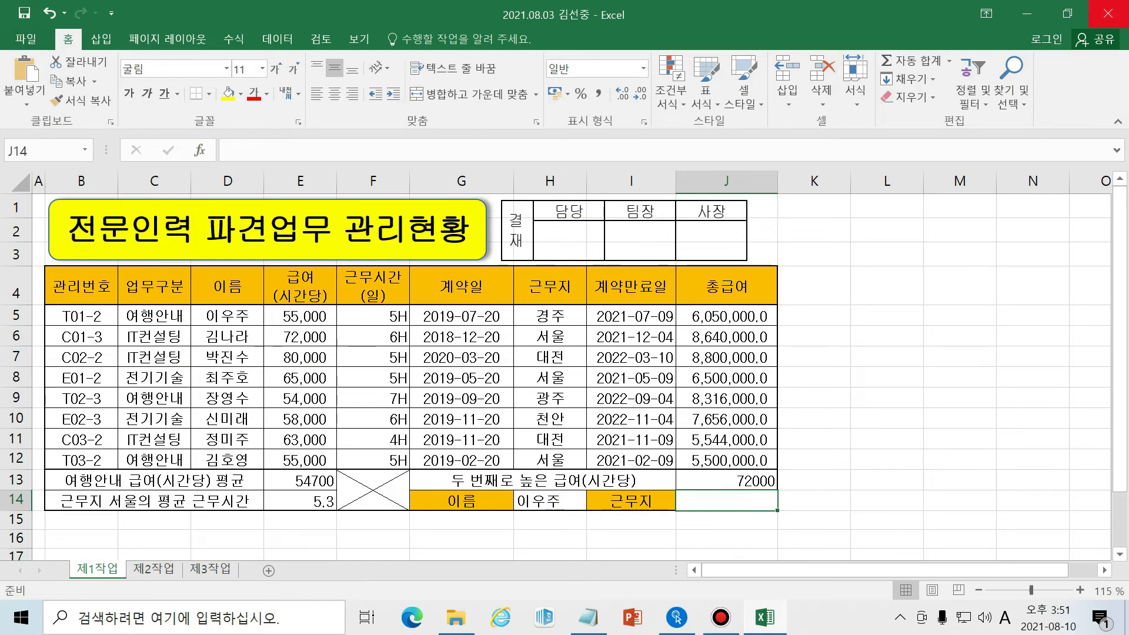
{"action": "left_click", "coordinate": [199, 151]}
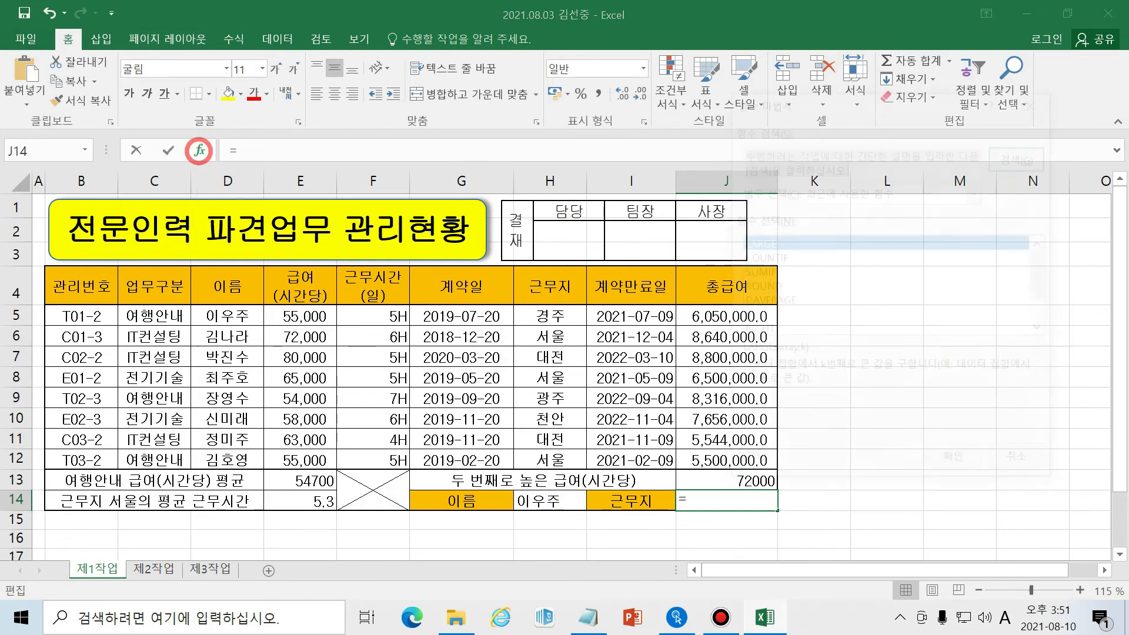
{"action": "left_click", "coordinate": [915, 197]}
{"action": "left_click", "coordinate": [852, 220]}
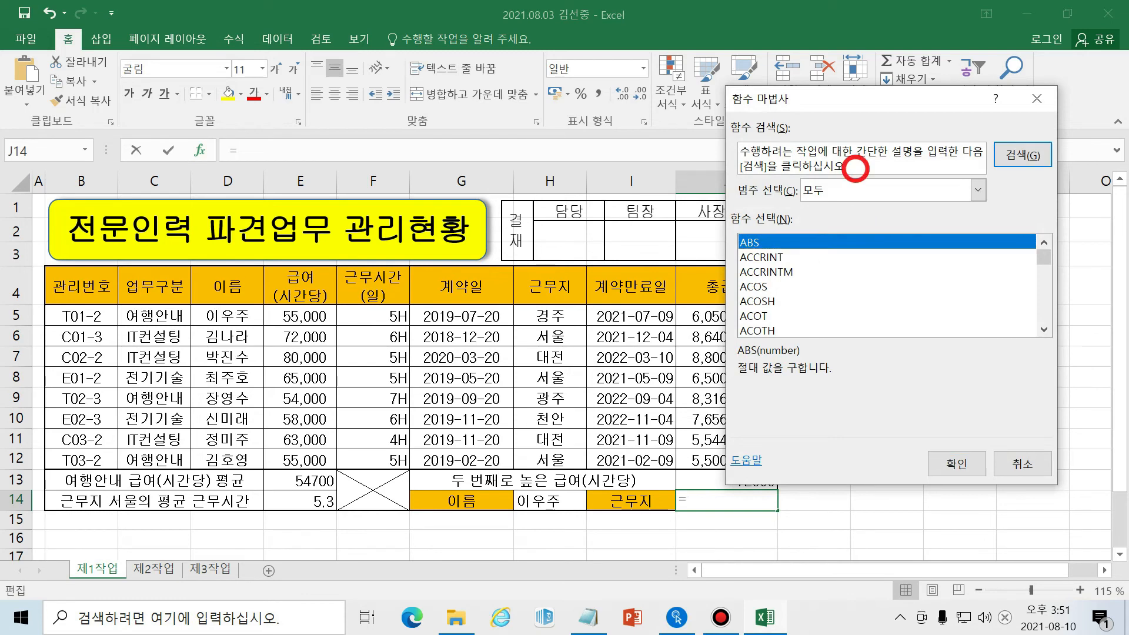
{"action": "left_click", "coordinate": [855, 168]}
{"action": "type", "text": "vlookup"}
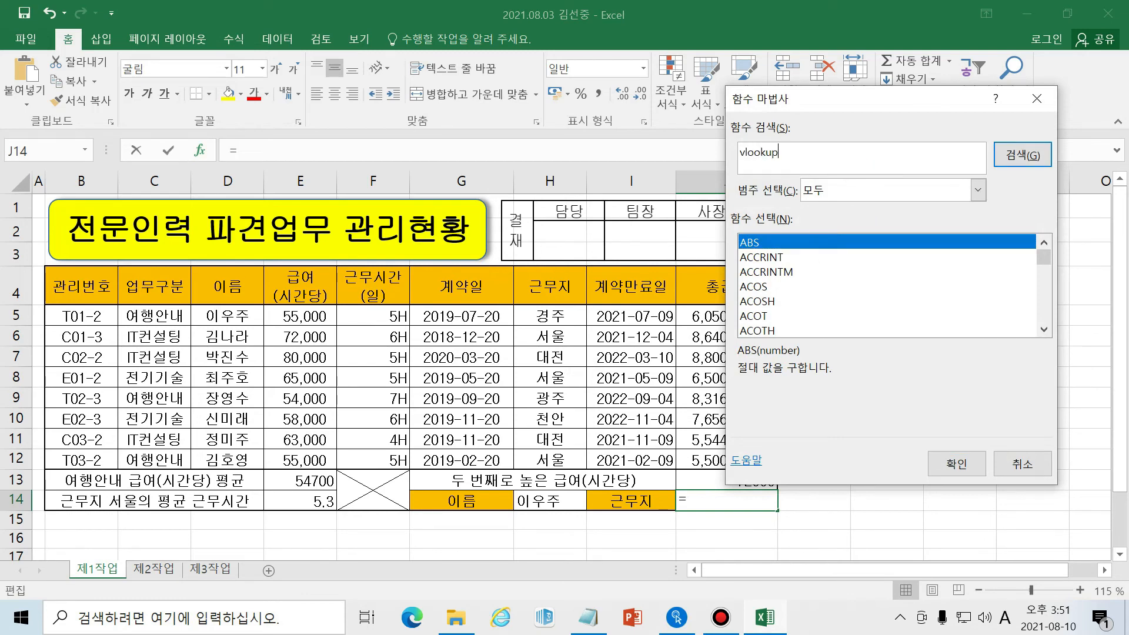
{"action": "key", "text": "Return"}
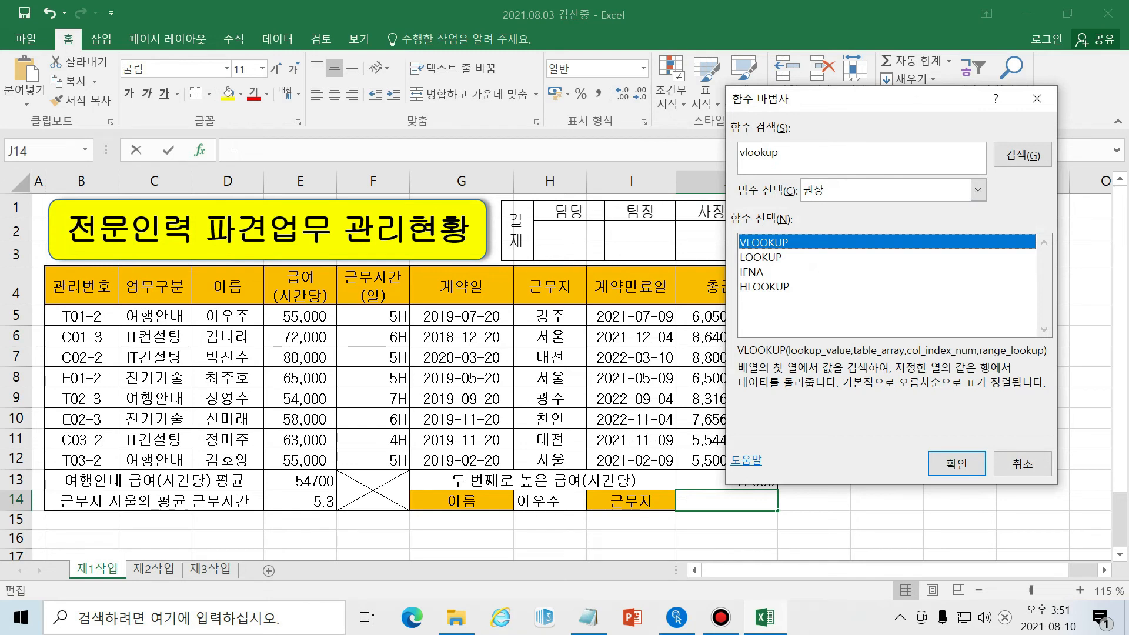
{"action": "left_click", "coordinate": [957, 464]}
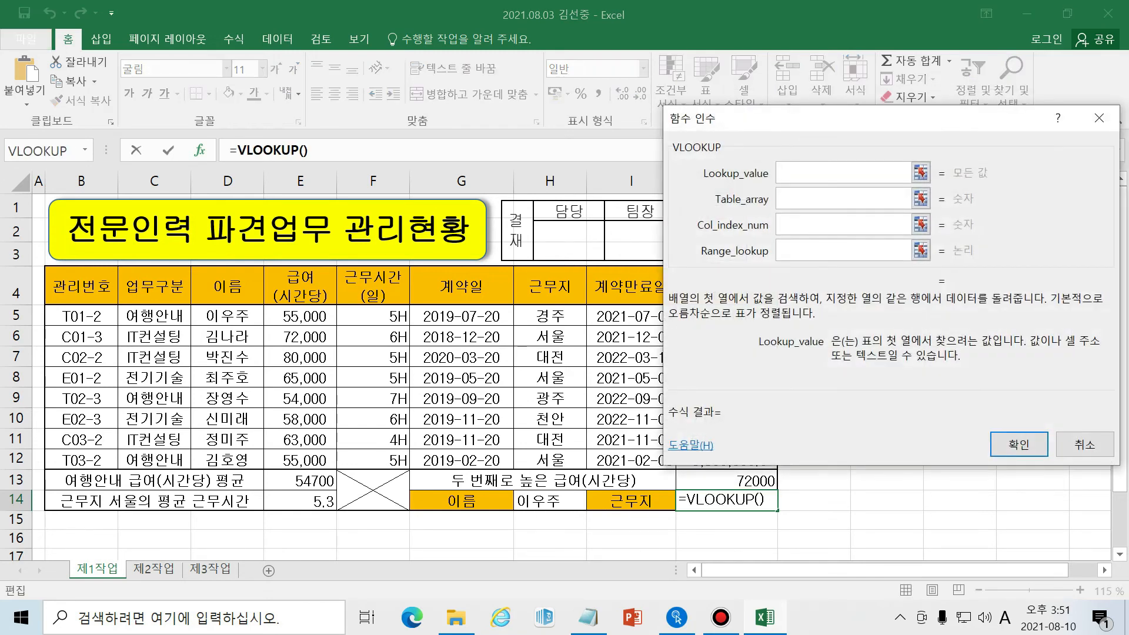
Move the VLOOKUP arguments dialog clear of row 14 and set Lookup_value to the 이름 cell H14.
{"action": "left_click_drag", "start_coordinate": [787, 117], "coordinate": [662, 151]}
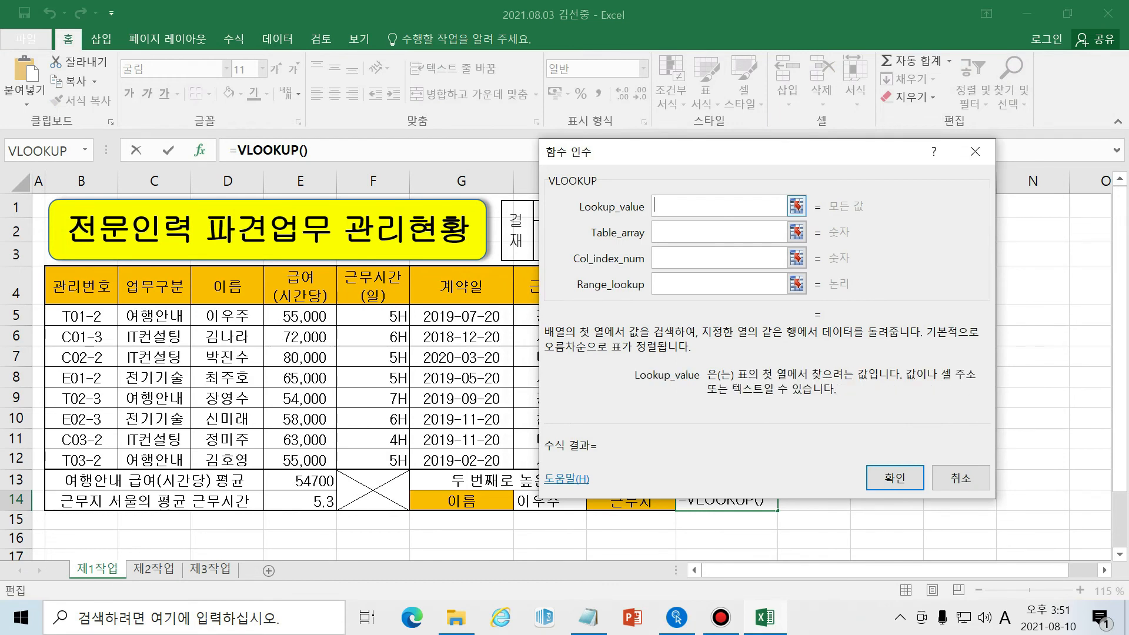
{"action": "left_click", "coordinate": [705, 232]}
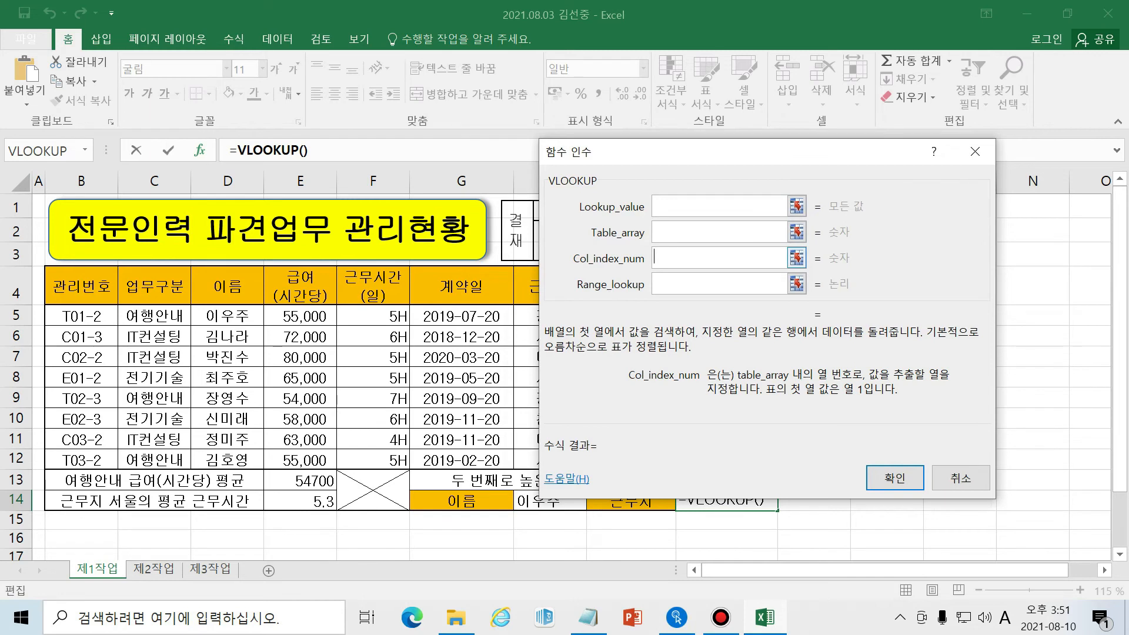
{"action": "left_click", "coordinate": [719, 284]}
{"action": "left_click", "coordinate": [719, 207]}
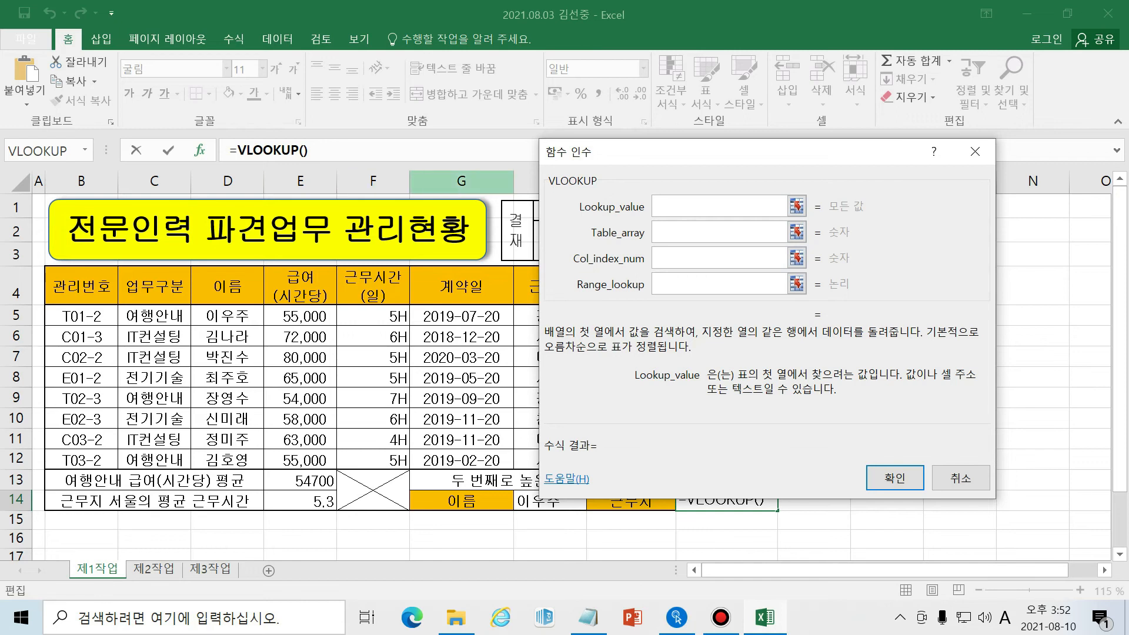
{"action": "left_click_drag", "start_coordinate": [658, 156], "coordinate": [638, 112]}
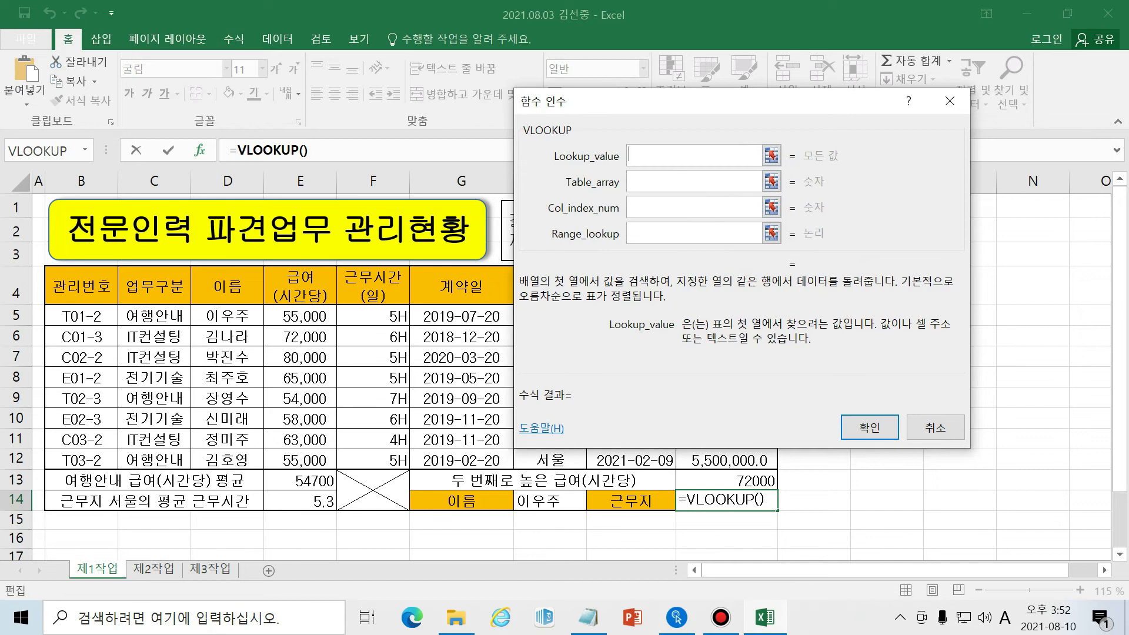
{"action": "left_click_drag", "start_coordinate": [735, 105], "coordinate": [859, 108]}
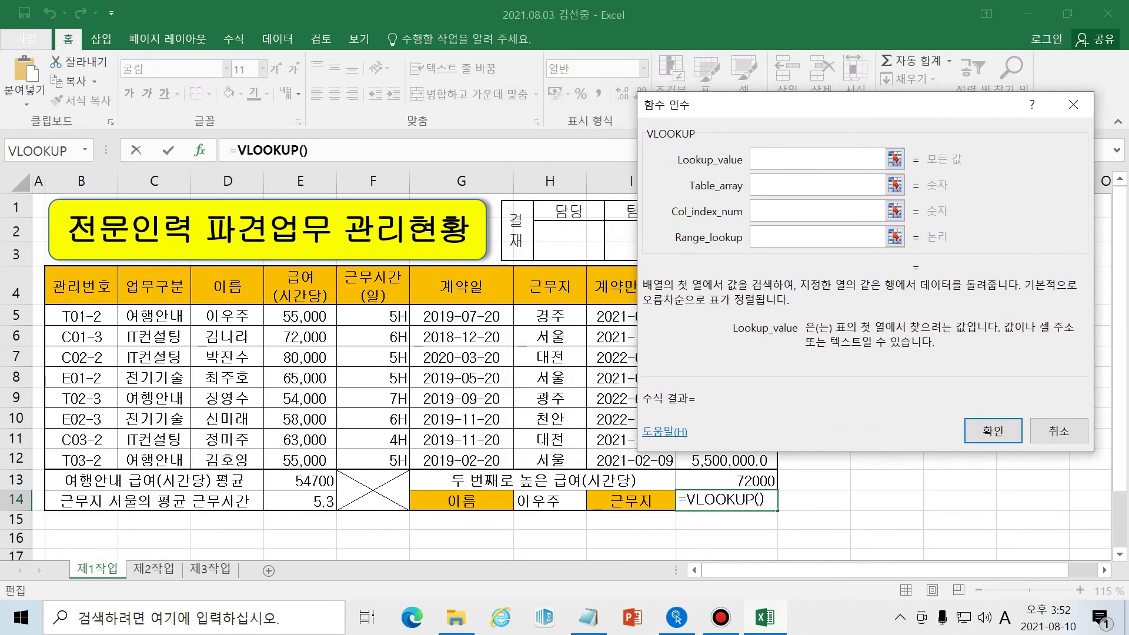
{"action": "left_click", "coordinate": [544, 501]}
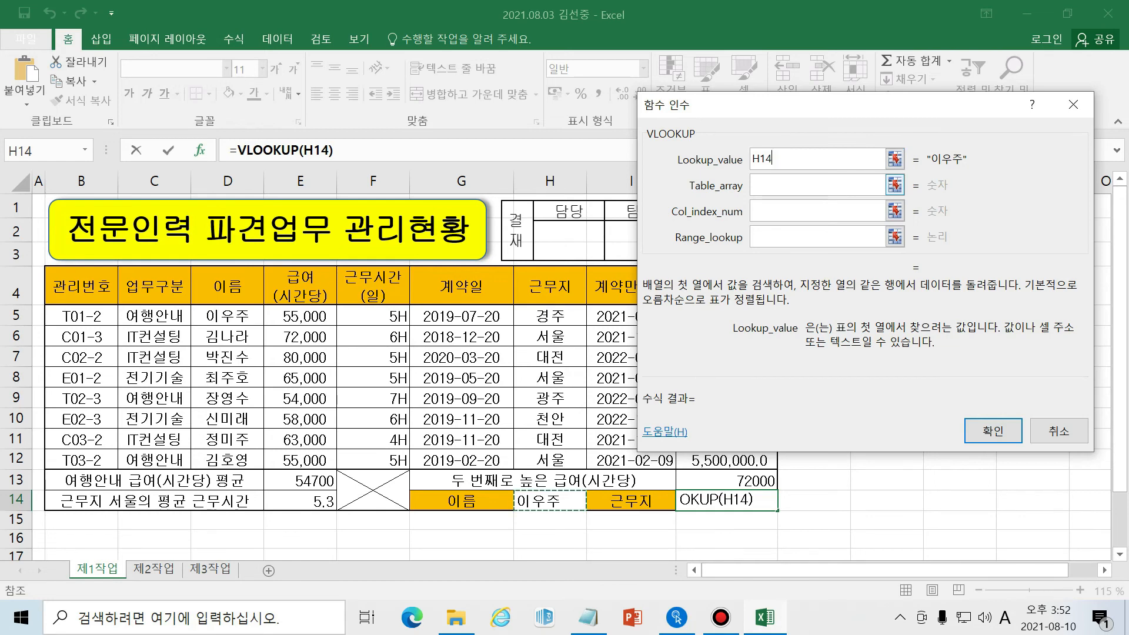
{"action": "key", "text": "Tab"}
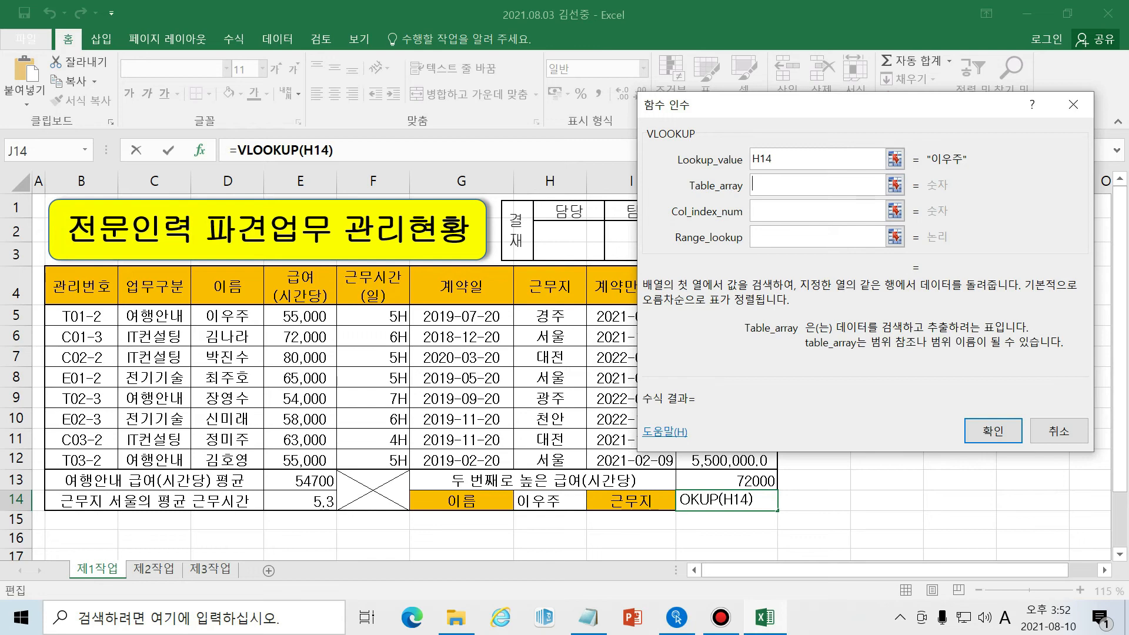
{"action": "key", "text": "shift+Tab"}
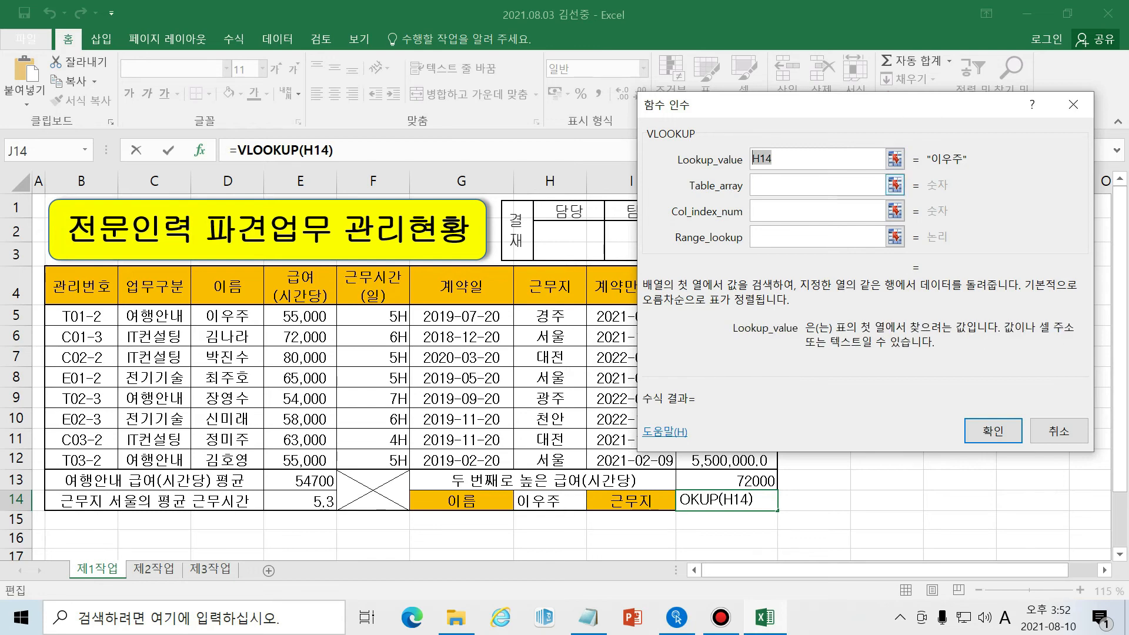
{"action": "key", "text": "Tab"}
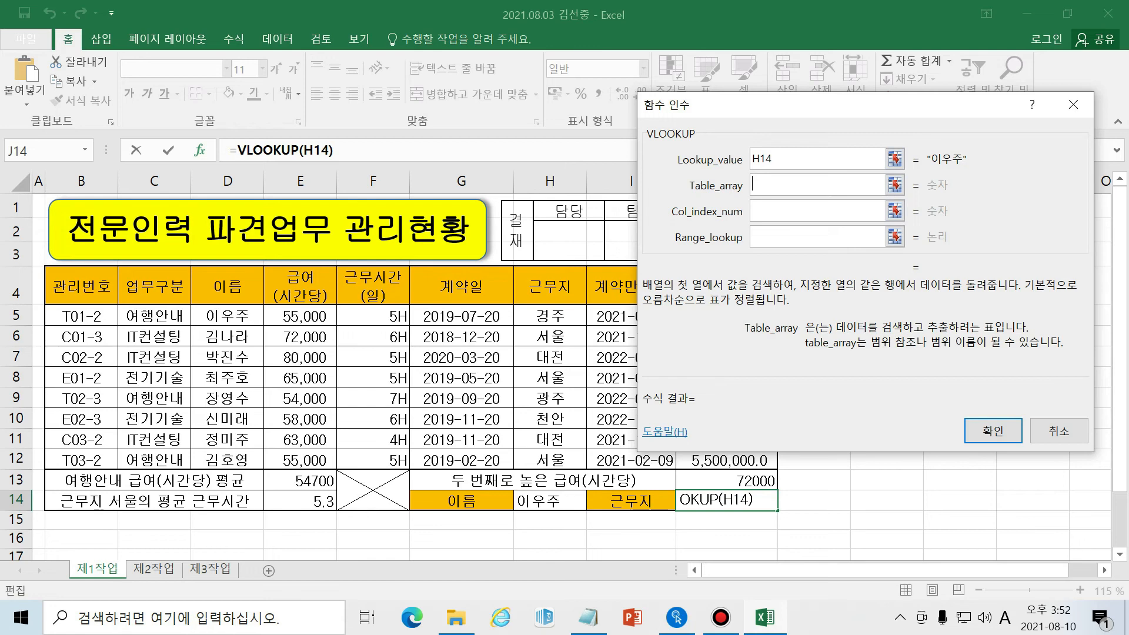
{"action": "left_click_drag", "start_coordinate": [67, 288], "coordinate": [582, 467]}
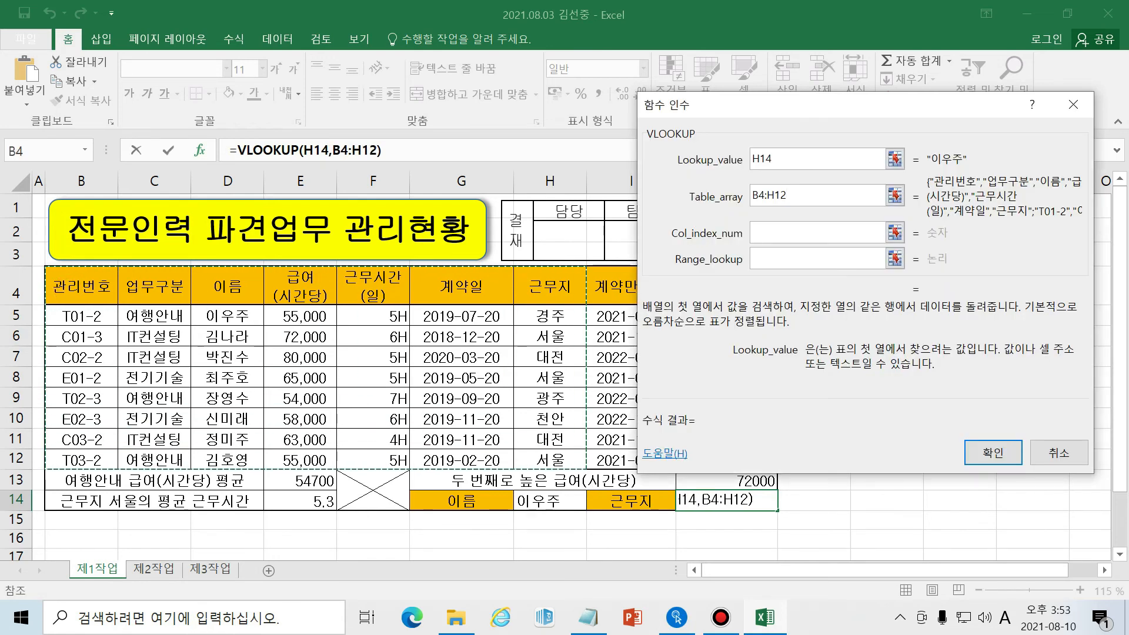
{"action": "left_click_drag", "start_coordinate": [63, 276], "coordinate": [176, 462]}
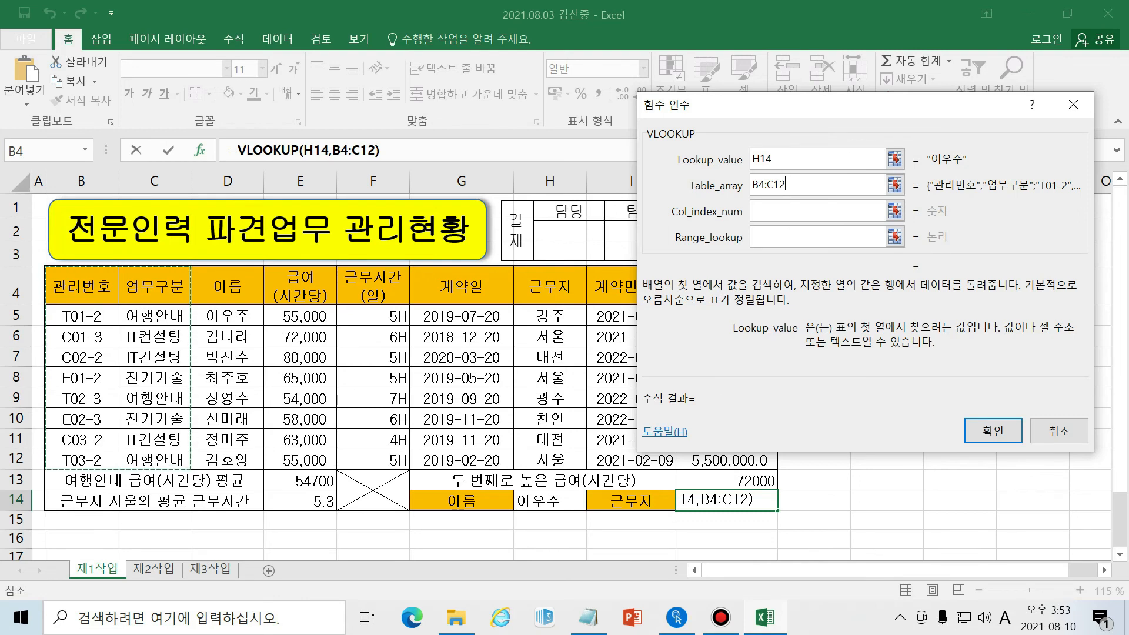
{"action": "left_click", "coordinate": [241, 288]}
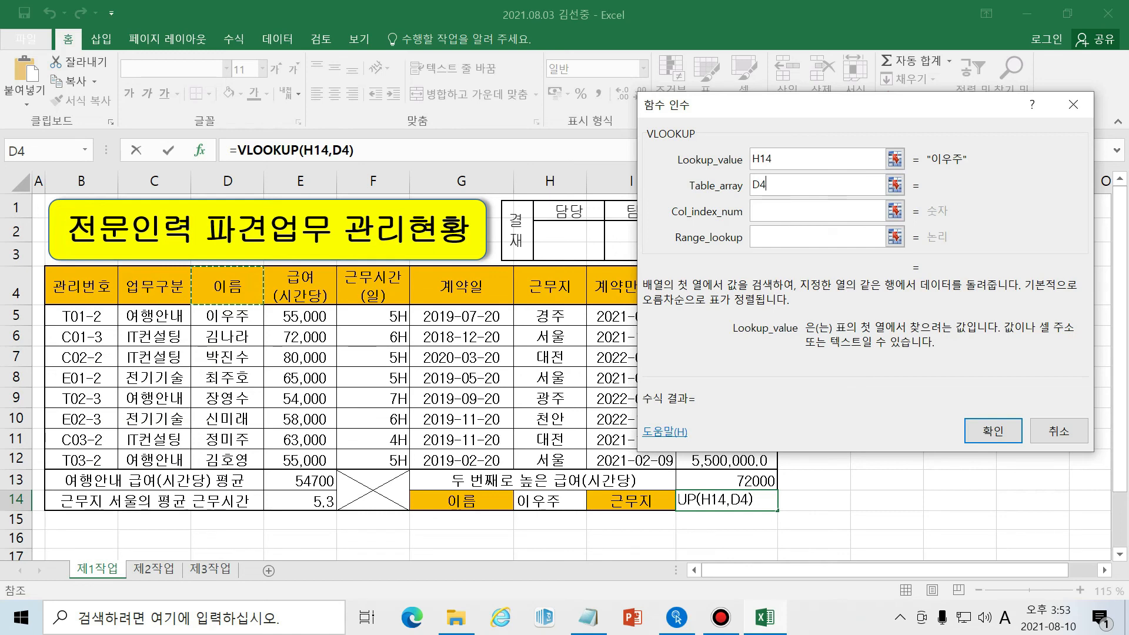
{"action": "left_click_drag", "start_coordinate": [238, 288], "coordinate": [585, 464]}
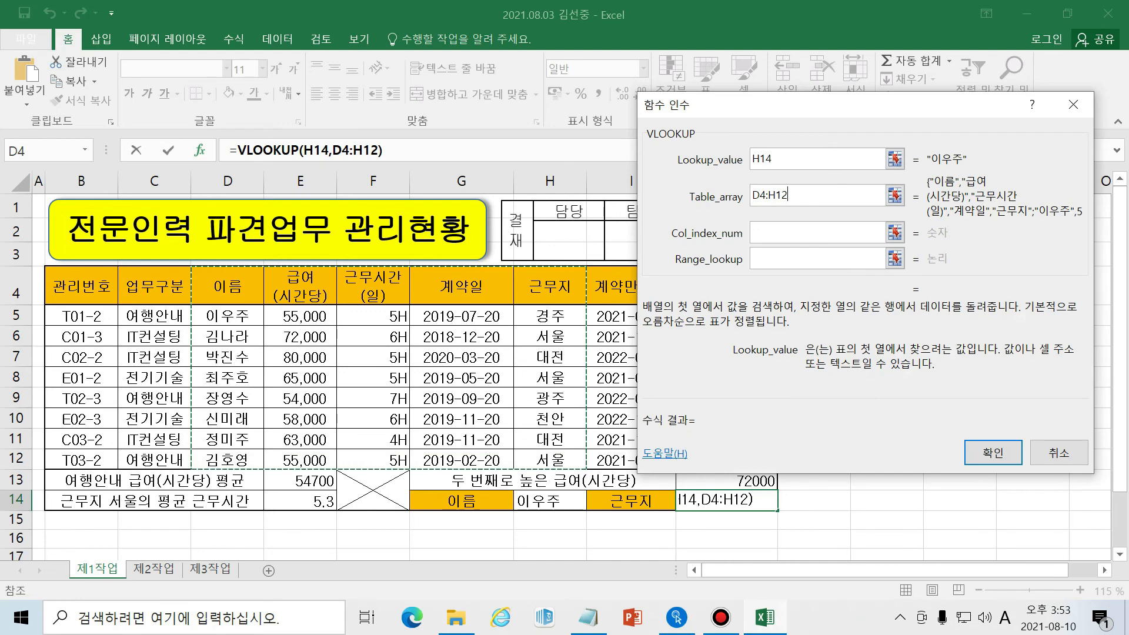
{"action": "left_click_drag", "start_coordinate": [228, 290], "coordinate": [740, 461]}
{"action": "left_click_drag", "start_coordinate": [83, 287], "coordinate": [740, 461]}
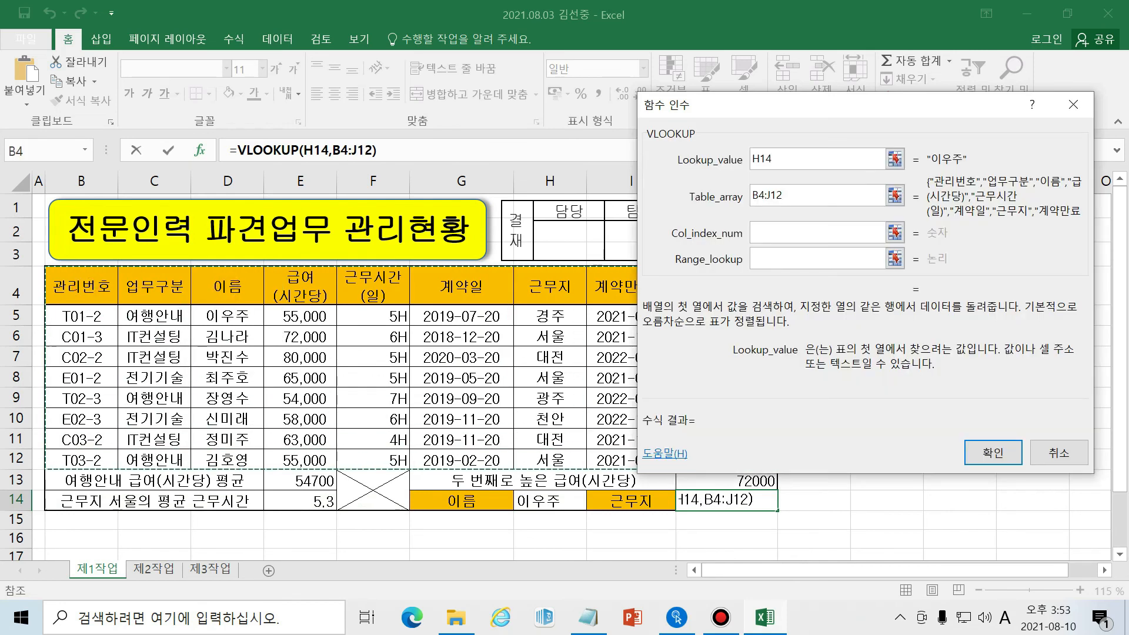
Set the VLOOKUP Table_array to D4:H12, starting at the 이름 column and ending at the 근무지 column.
{"action": "left_click_drag", "start_coordinate": [235, 283], "coordinate": [579, 464]}
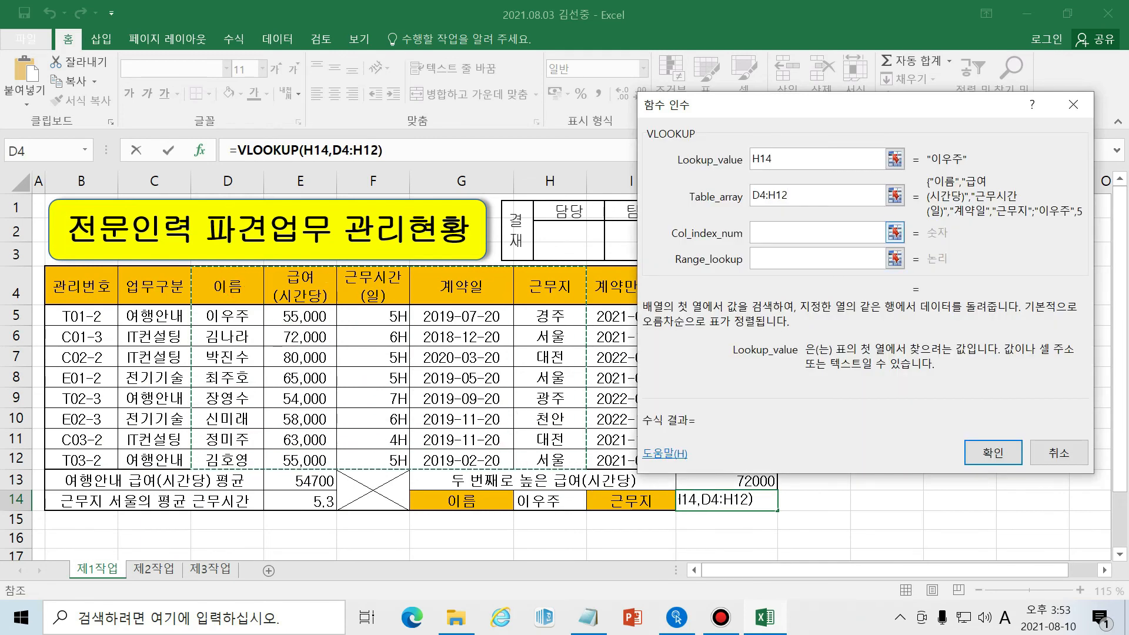
{"action": "left_click", "coordinate": [835, 233]}
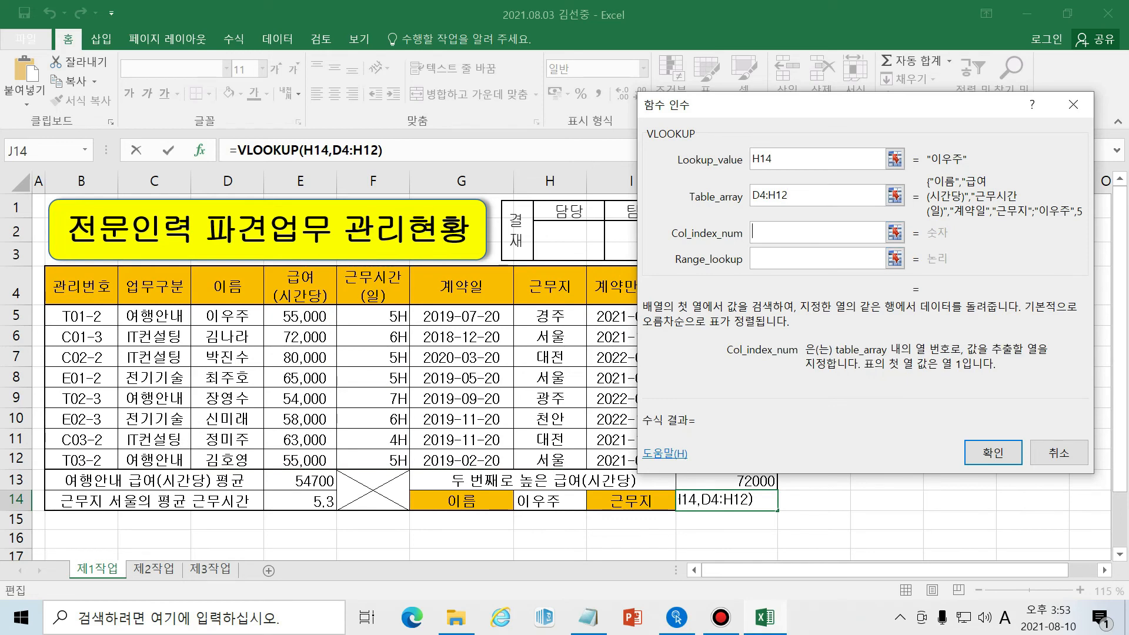
{"action": "key", "text": "Tab"}
{"action": "mouse_move", "coordinate": [214, 317]}
{"action": "left_mouse_down"}
{"action": "mouse_move", "coordinate": [464, 336]}
{"action": "mouse_move", "coordinate": [573, 323]}
{"action": "mouse_move", "coordinate": [213, 317]}
{"action": "left_mouse_up"}
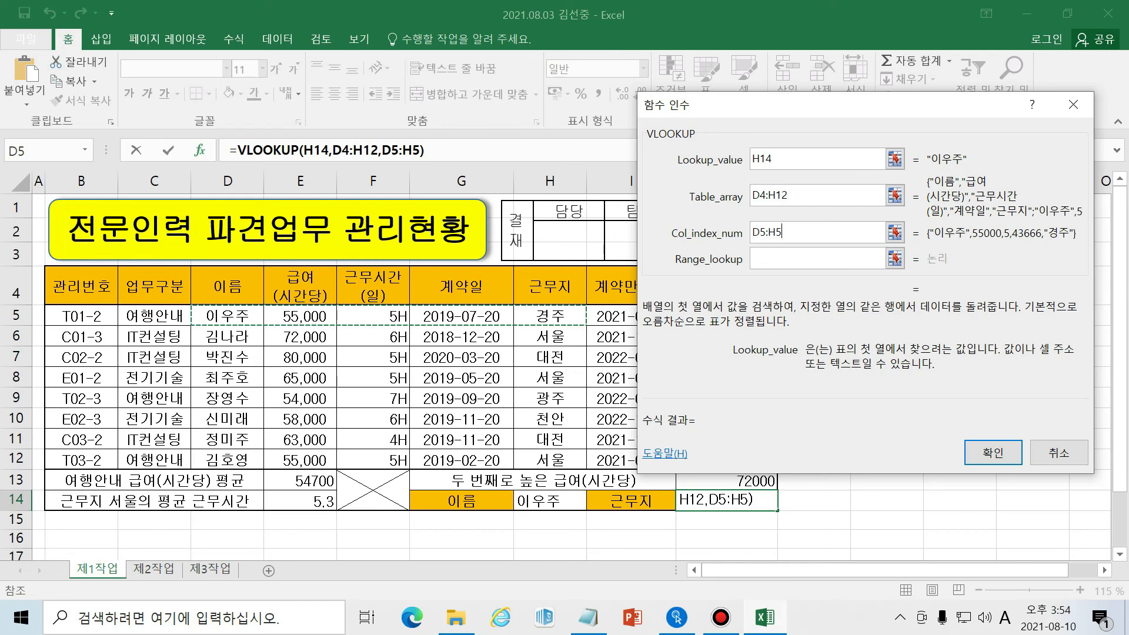
{"action": "left_click_drag", "start_coordinate": [791, 233], "coordinate": [749, 233]}
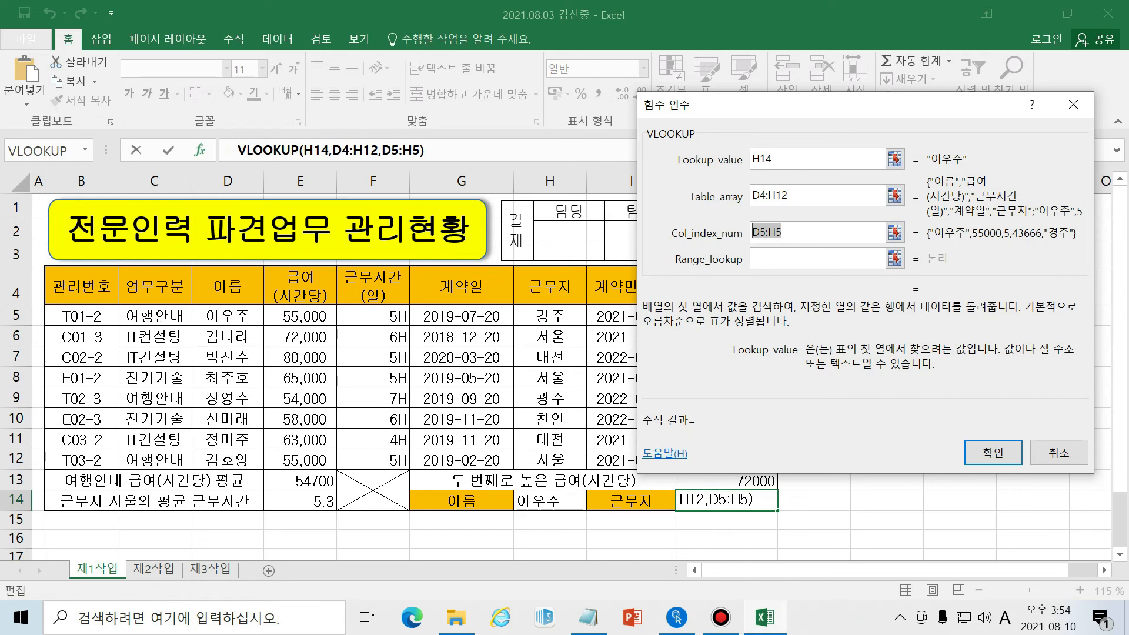
{"action": "left_click_drag", "start_coordinate": [229, 287], "coordinate": [550, 460]}
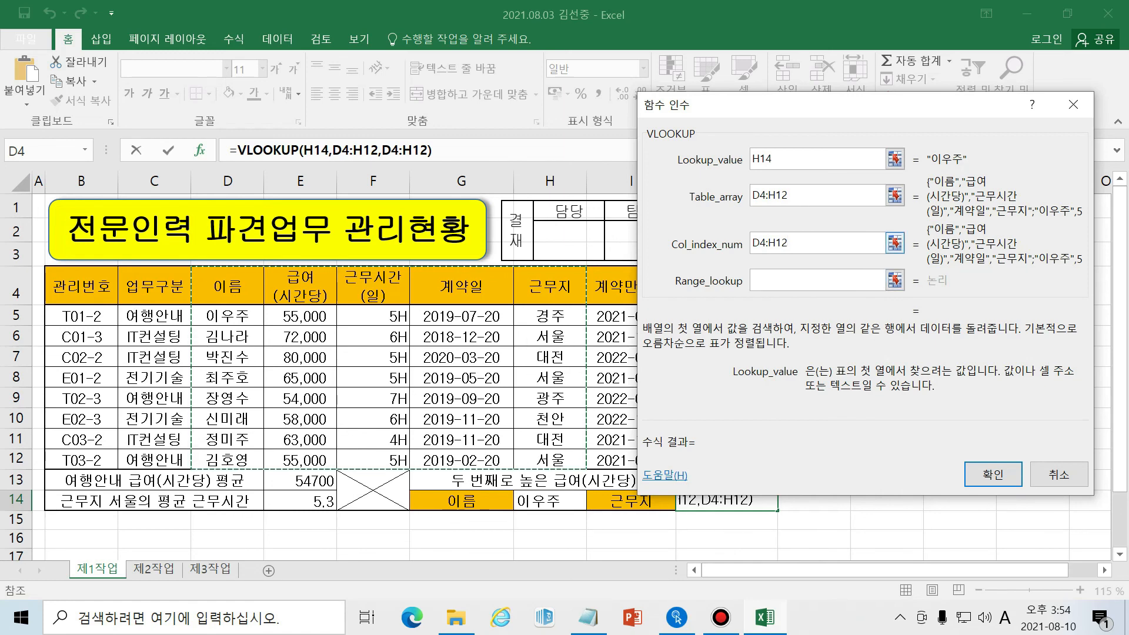
Set the VLOOKUP Col_index_num to 5 and Range_lookup to 0, and enter the formula in J14.
{"action": "key", "text": "ctrl+a"}
{"action": "type", "text": "5"}
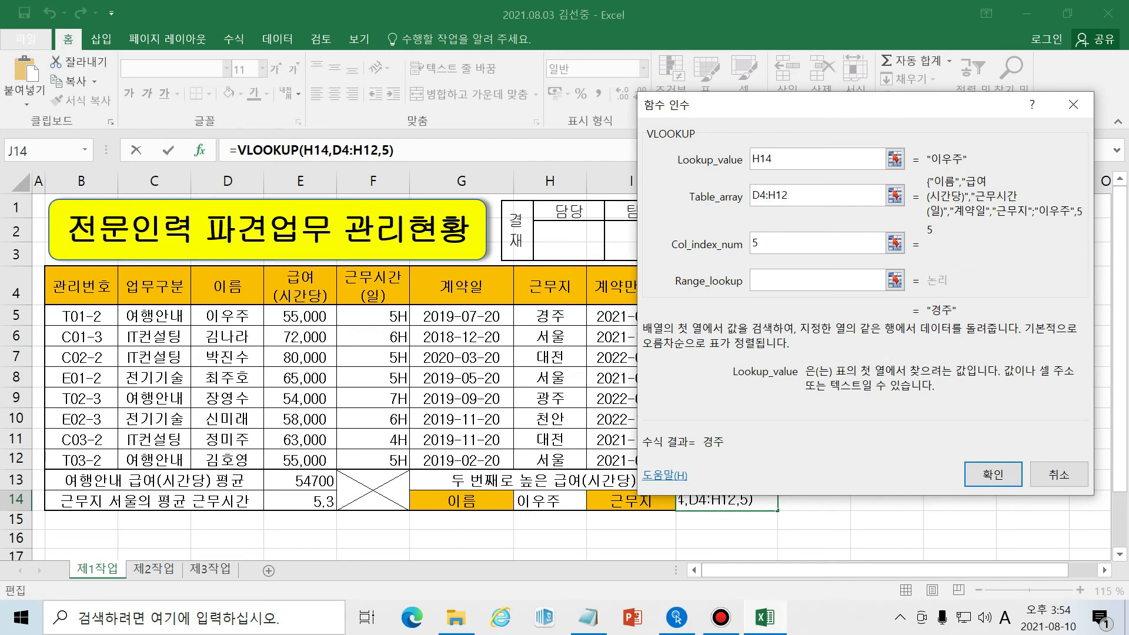
{"action": "key", "text": "Tab"}
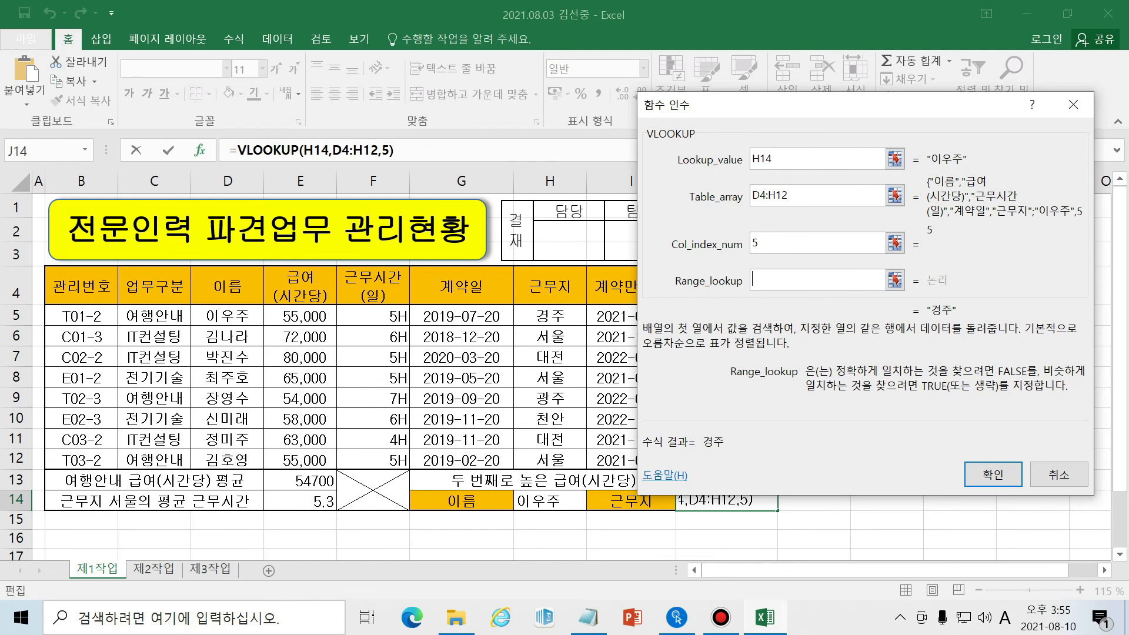
{"action": "type", "text": "0"}
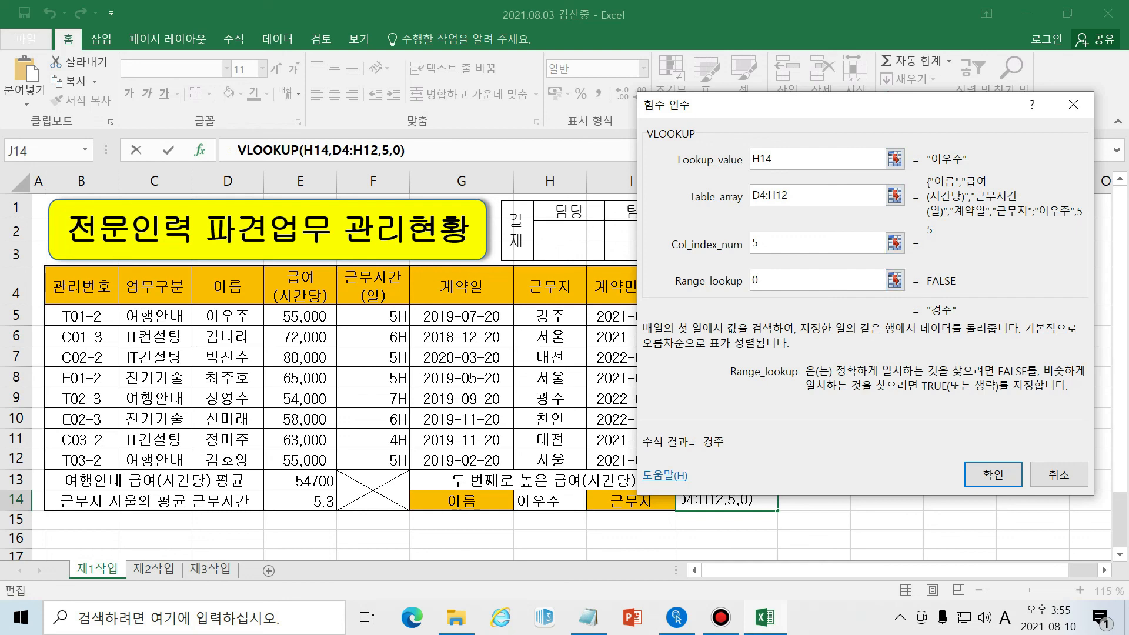
{"action": "double_click", "coordinate": [755, 280]}
{"action": "left_click", "coordinate": [764, 279]}
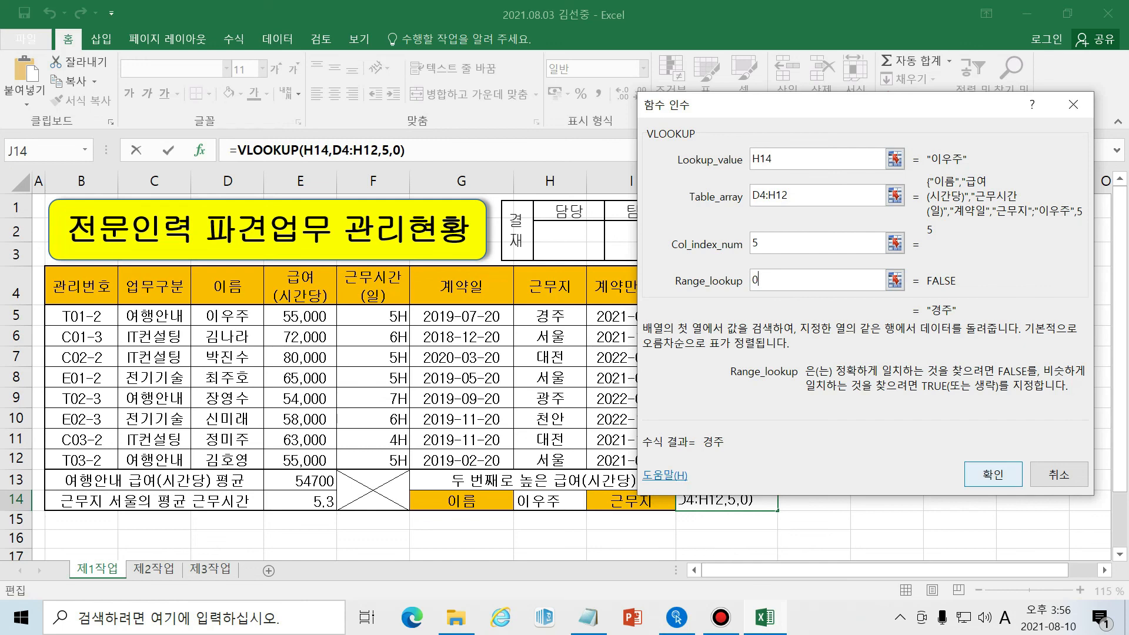
{"action": "left_click", "coordinate": [993, 474]}
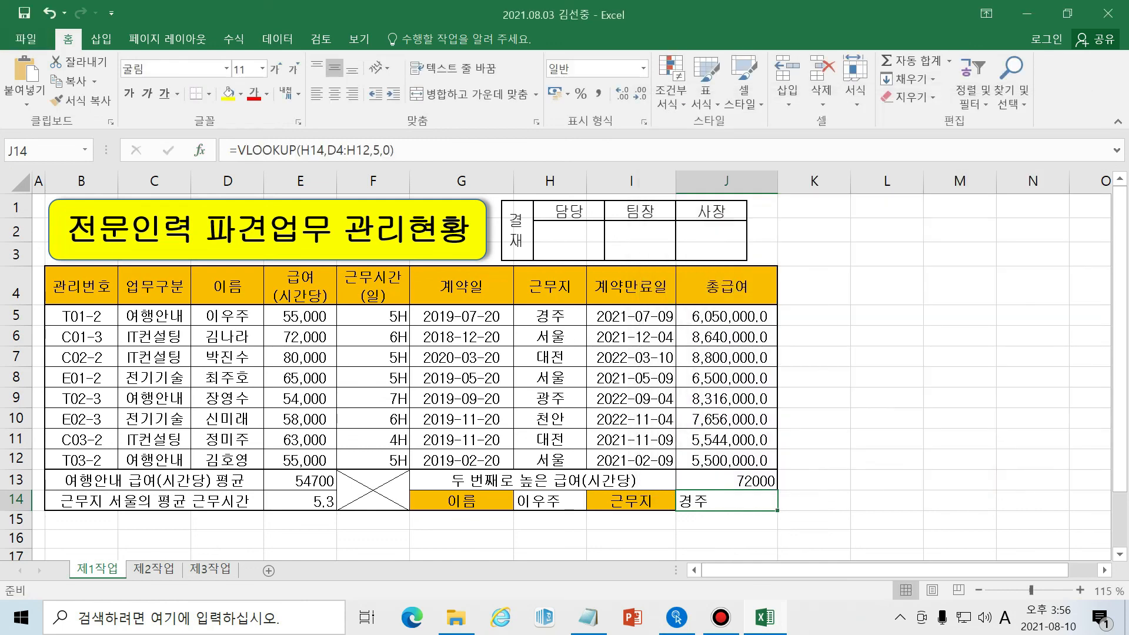
Test the 근무지 lookup in J14 by choosing the third name from the 이름 list in H14.
{"action": "left_click", "coordinate": [564, 502]}
{"action": "left_click", "coordinate": [747, 505]}
{"action": "left_click", "coordinate": [549, 316]}
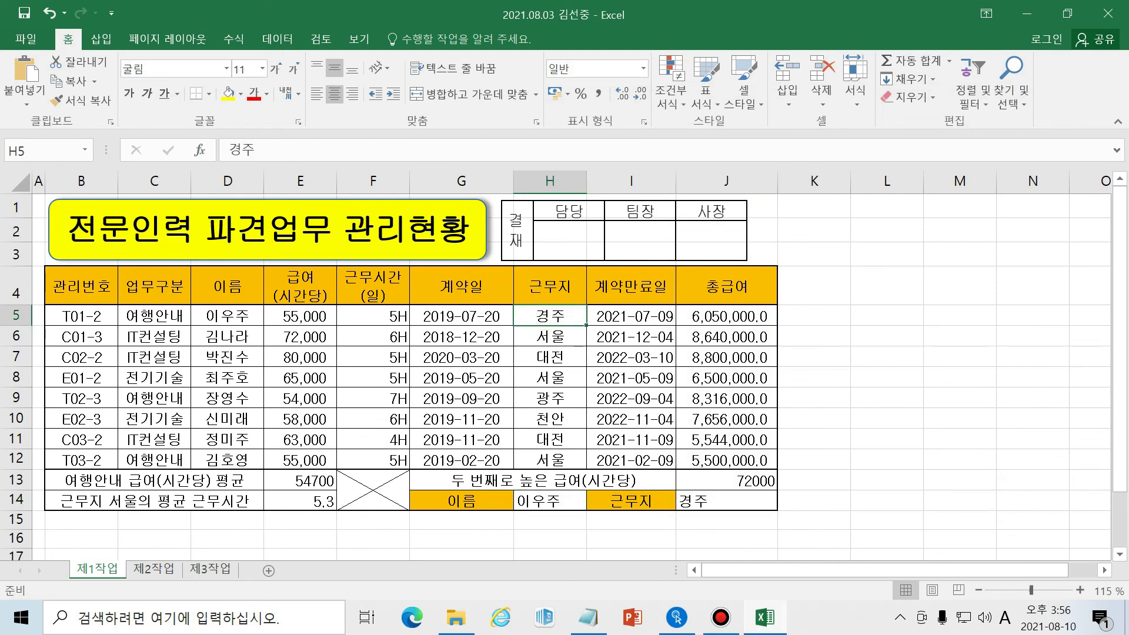
{"action": "left_click", "coordinate": [550, 502]}
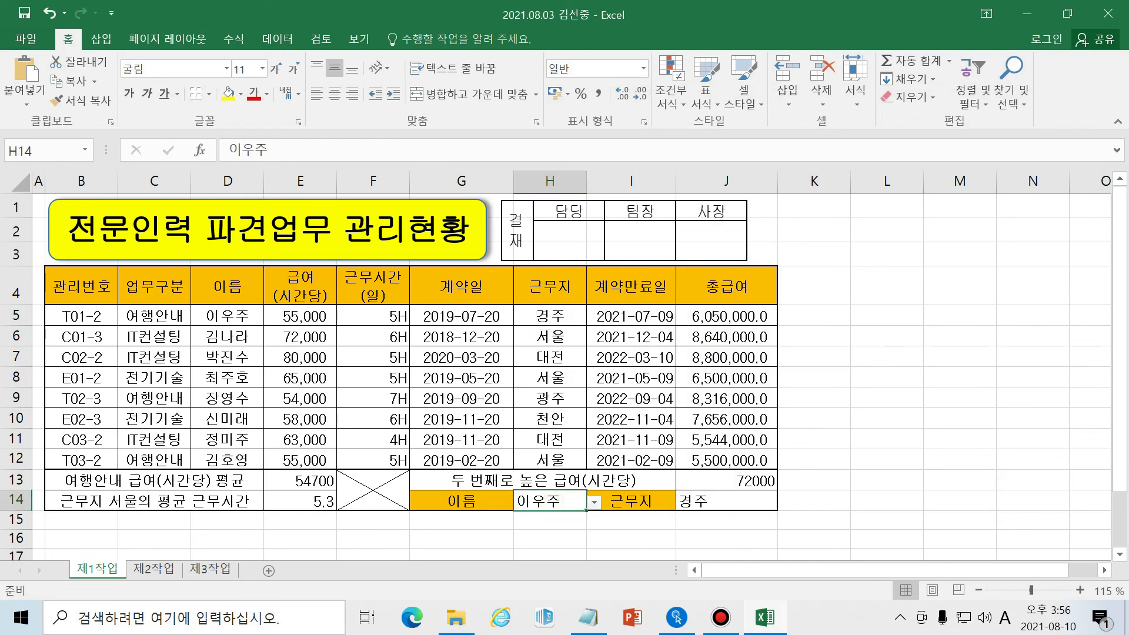
{"action": "left_click", "coordinate": [593, 501]}
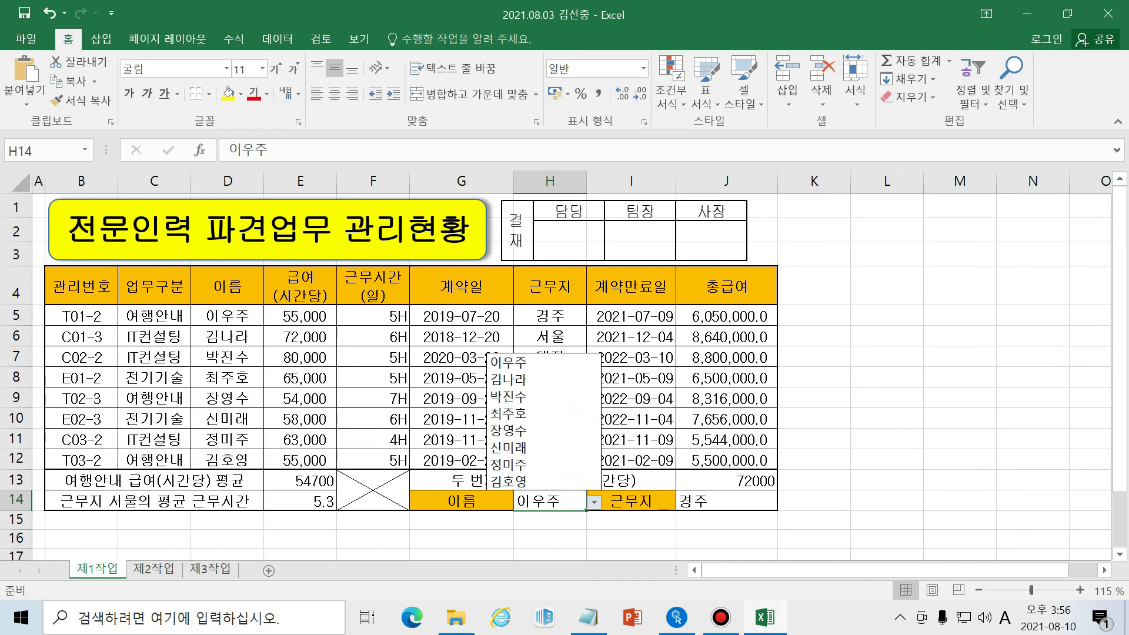
{"action": "left_click", "coordinate": [528, 397]}
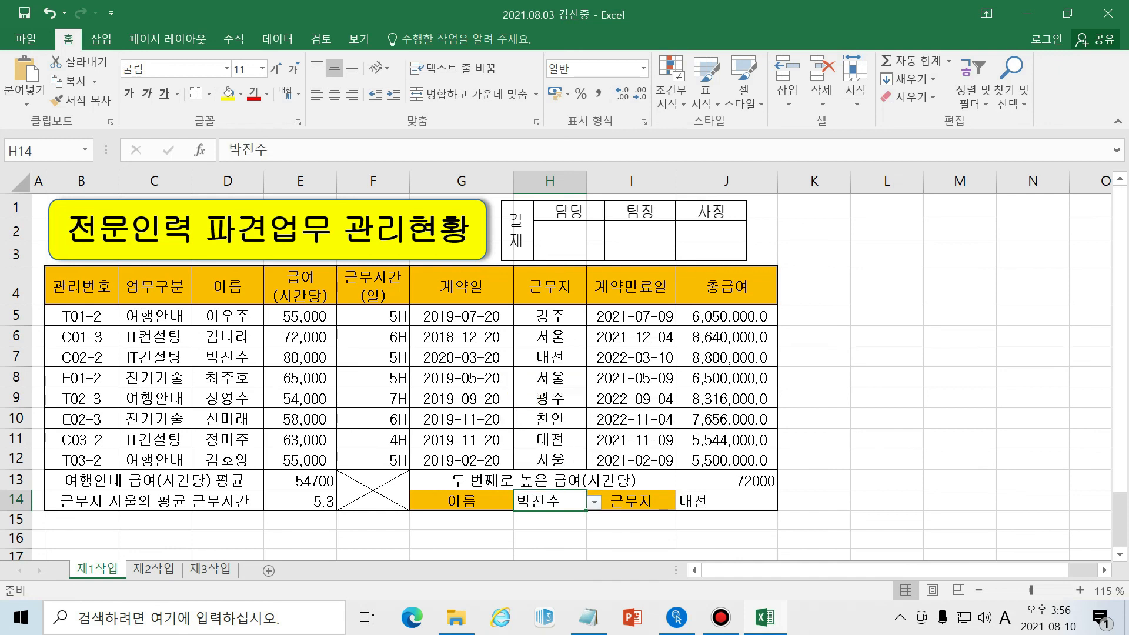
{"action": "left_click", "coordinate": [728, 505]}
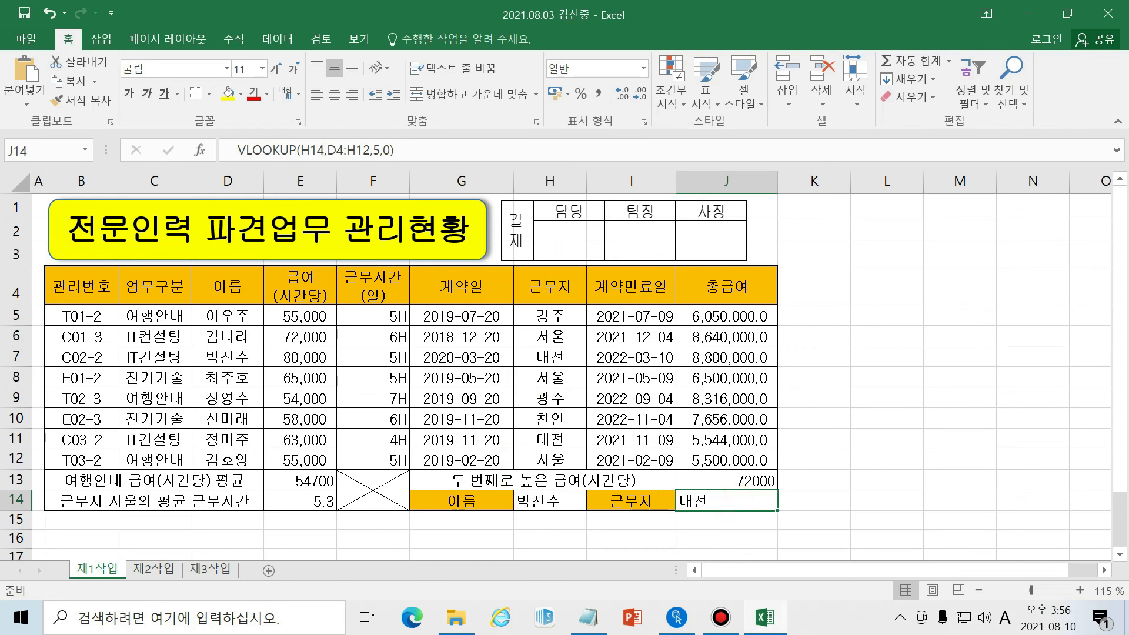
{"action": "left_click", "coordinate": [814, 494]}
{"action": "left_click", "coordinate": [760, 480]}
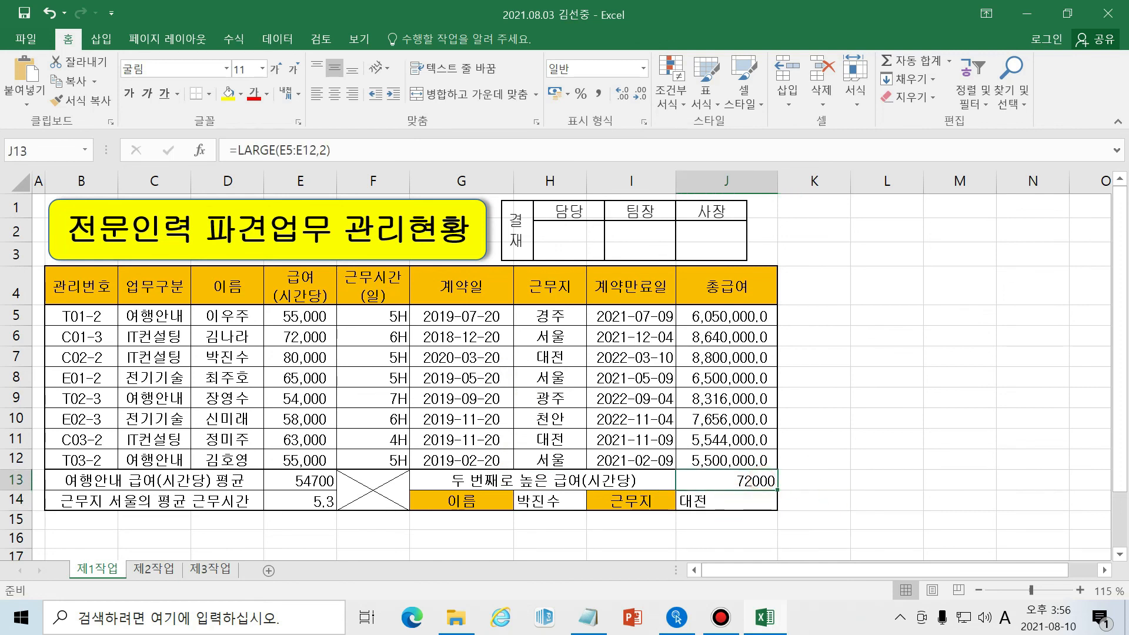
{"action": "left_click", "coordinate": [739, 502]}
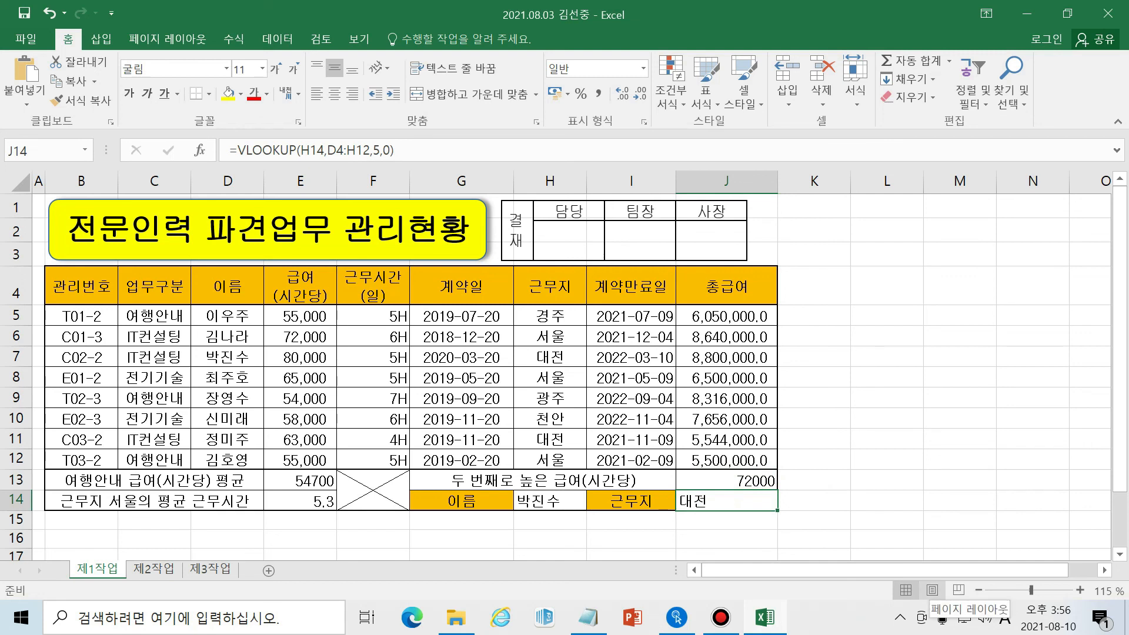
{"action": "left_click", "coordinate": [886, 419]}
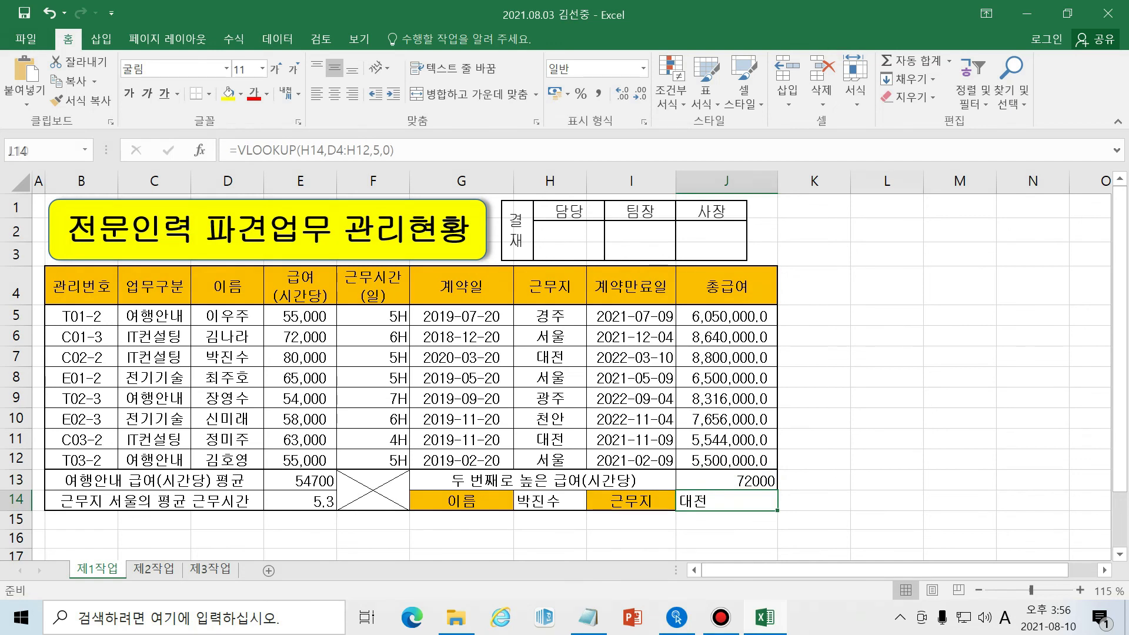